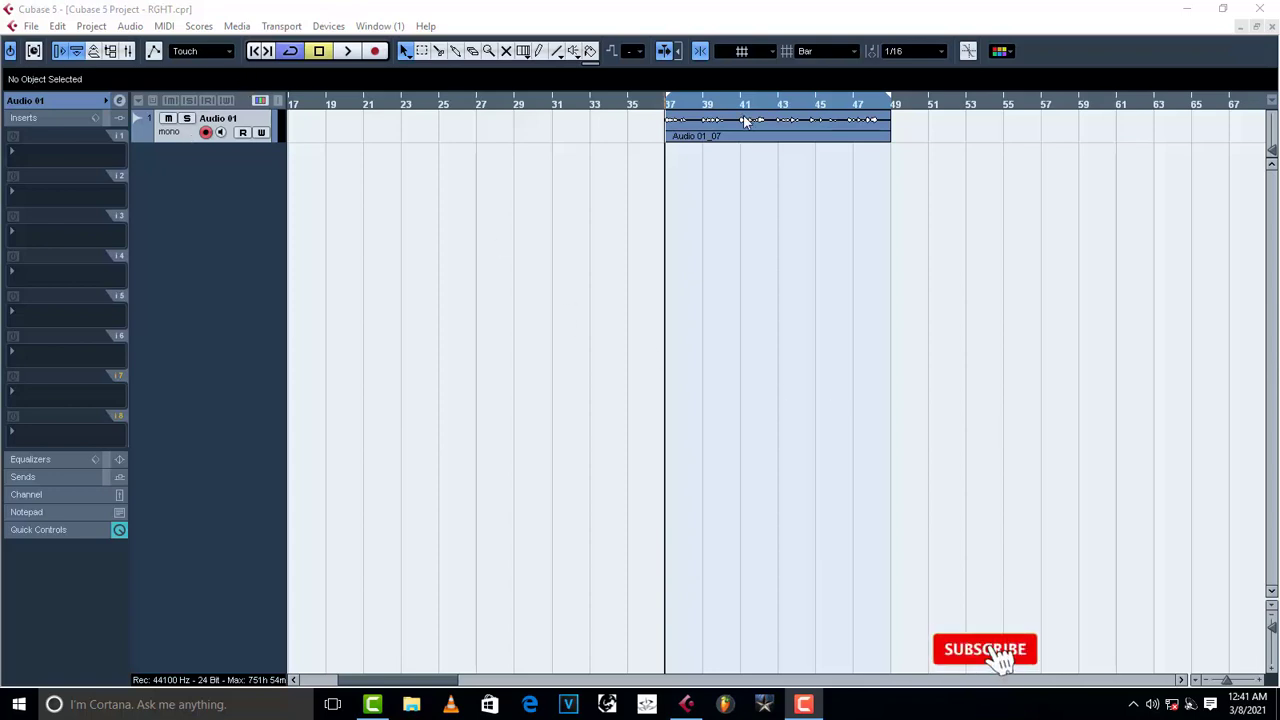
# - Show the transport panel and briefly play the Audio 01 clip from bar 37
pyautogui.press('F2')
pyautogui.press('space')
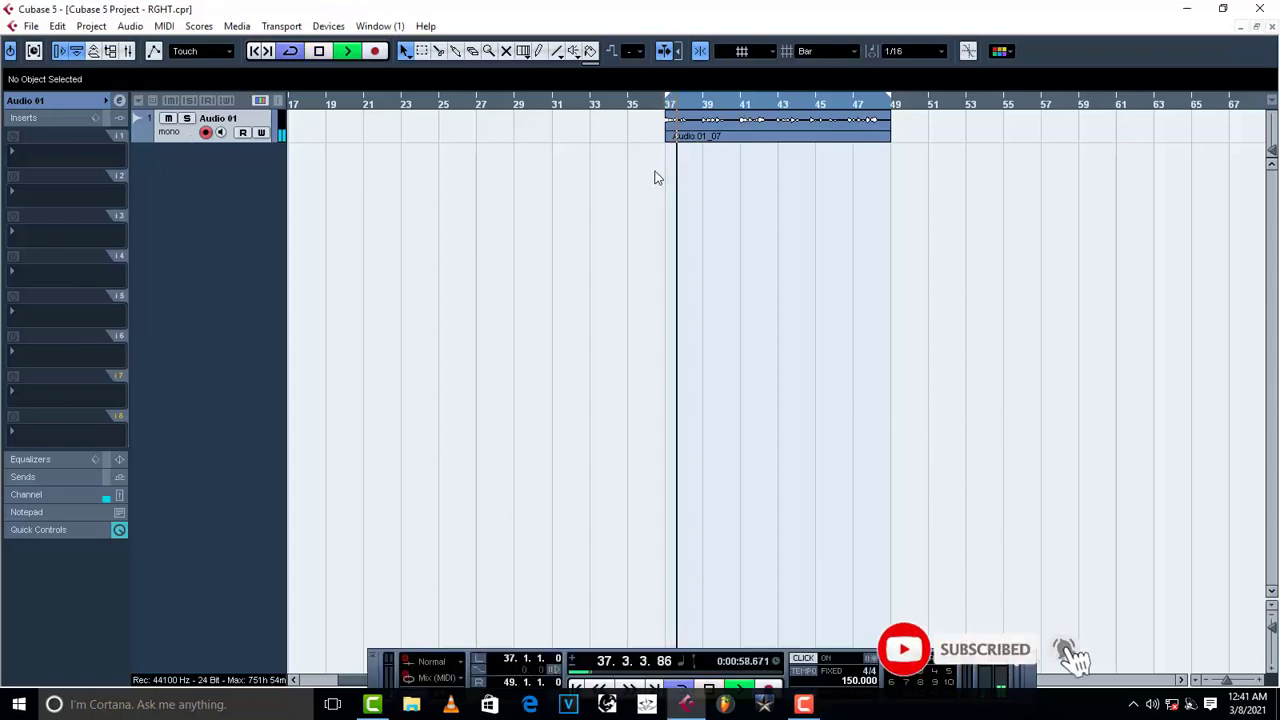
pyautogui.press('space')
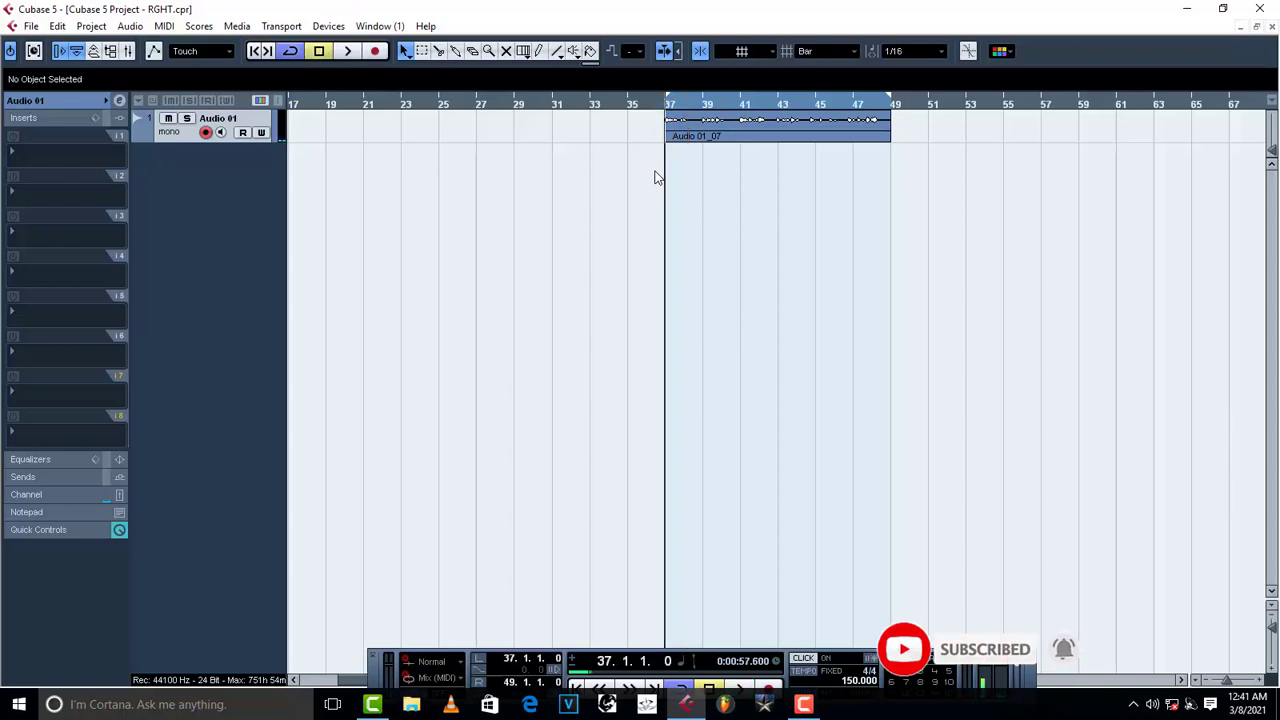
# - Check the project tempo in the Tempo Track Editor, and play the Audio 01 clip through its loop range
pyautogui.hotkey('ctrl', 't')
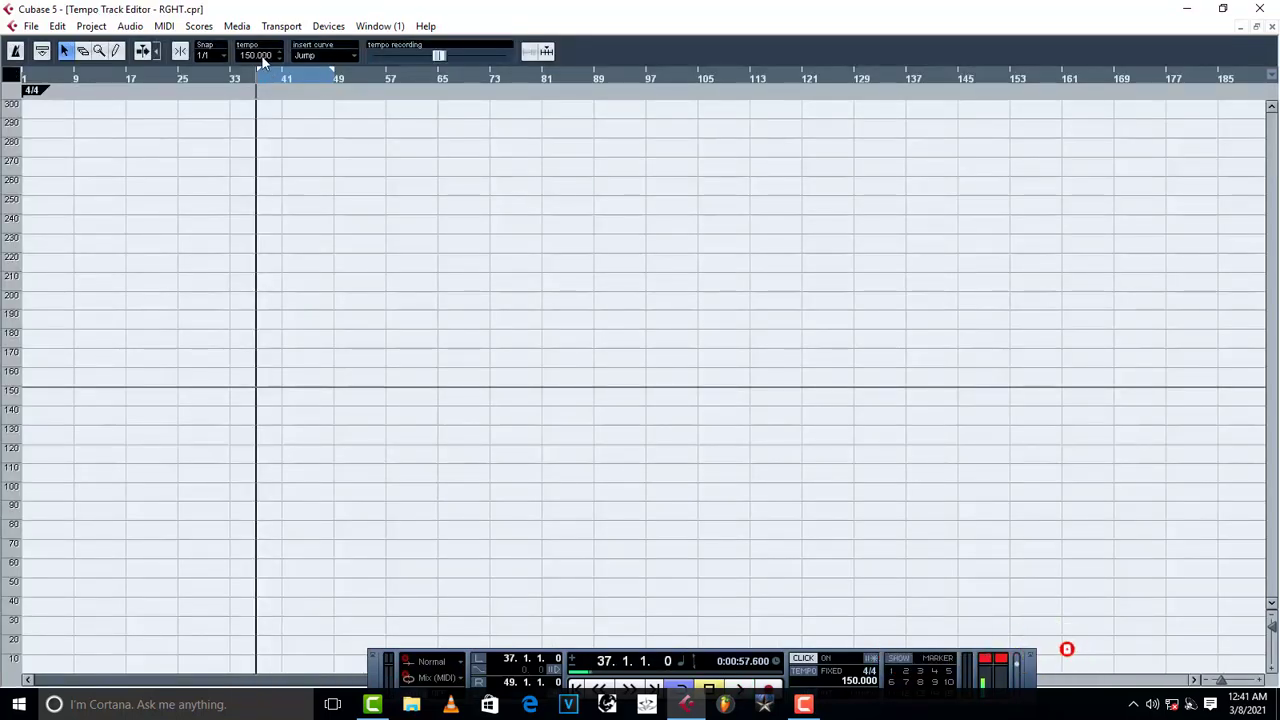
pyautogui.click(1271, 27)
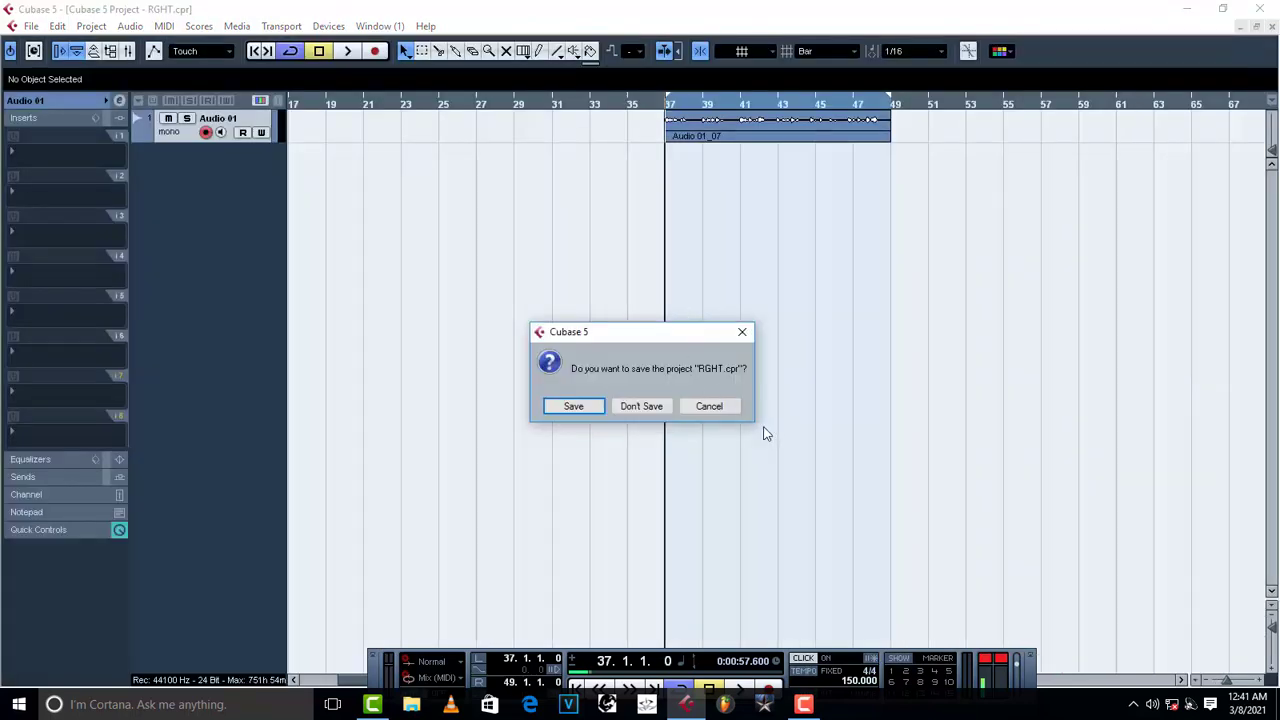
pyautogui.click(706, 407)
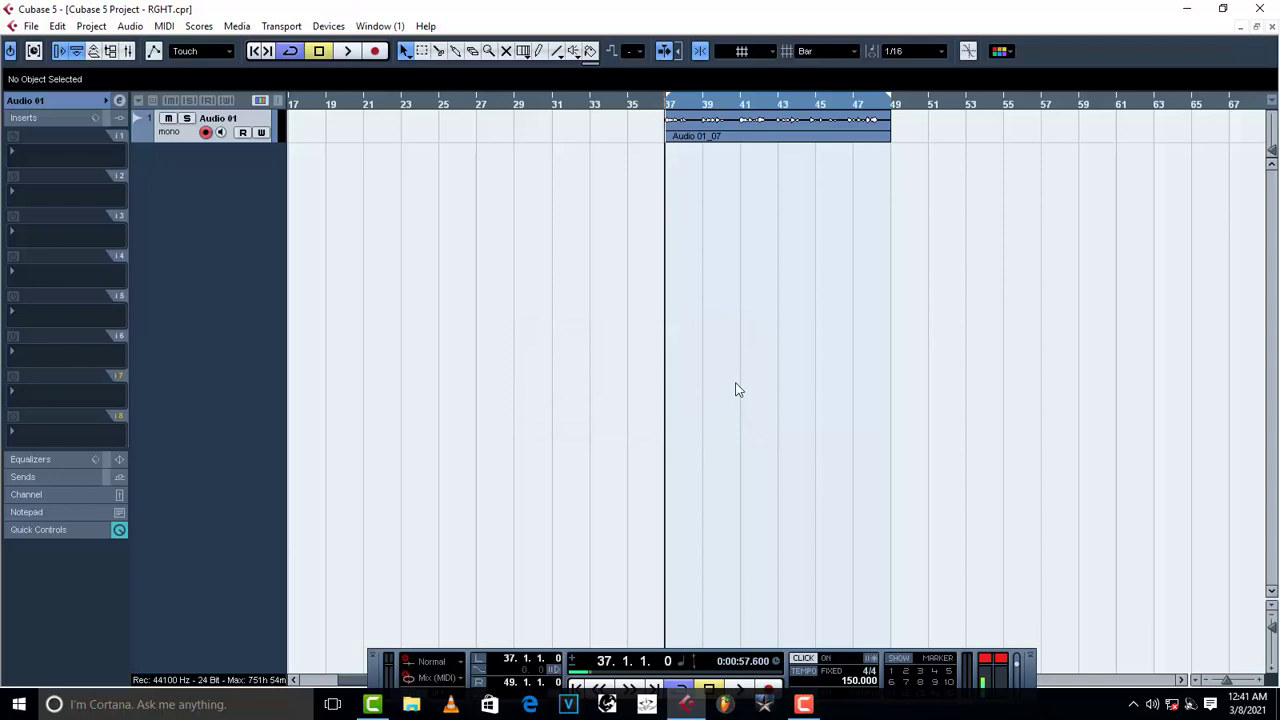
pyautogui.press('space')
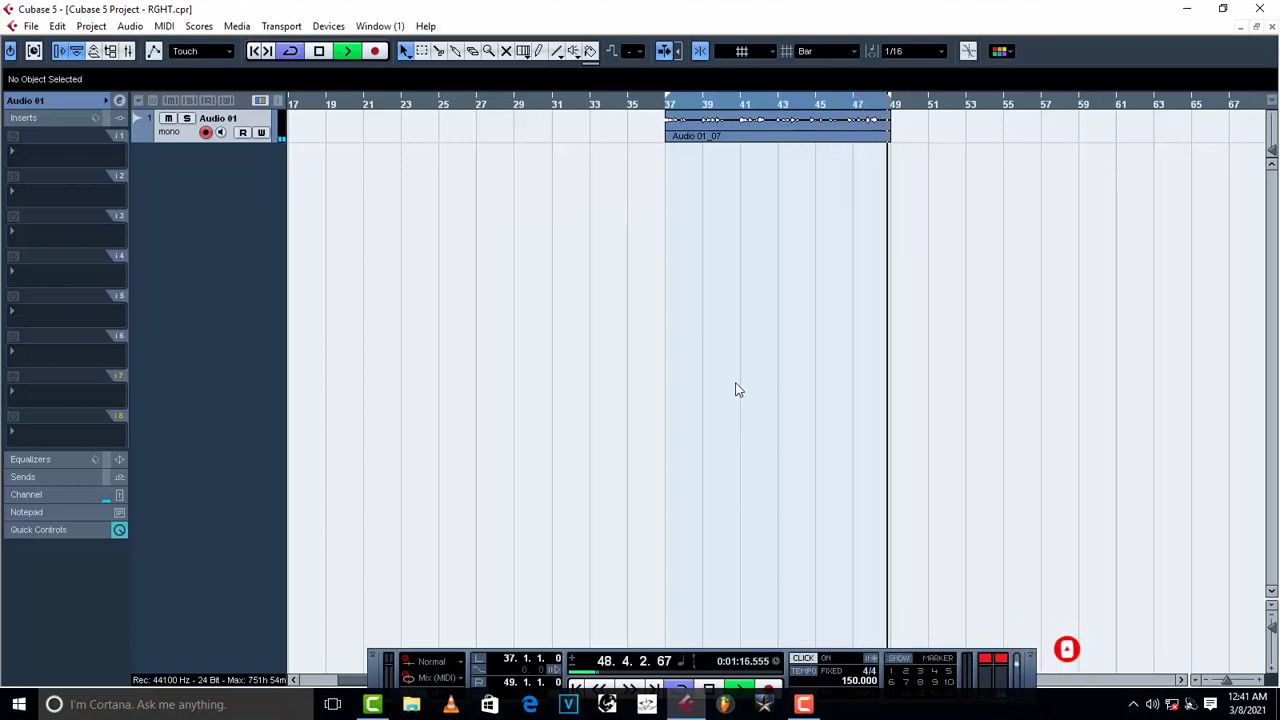
pyautogui.press('space')
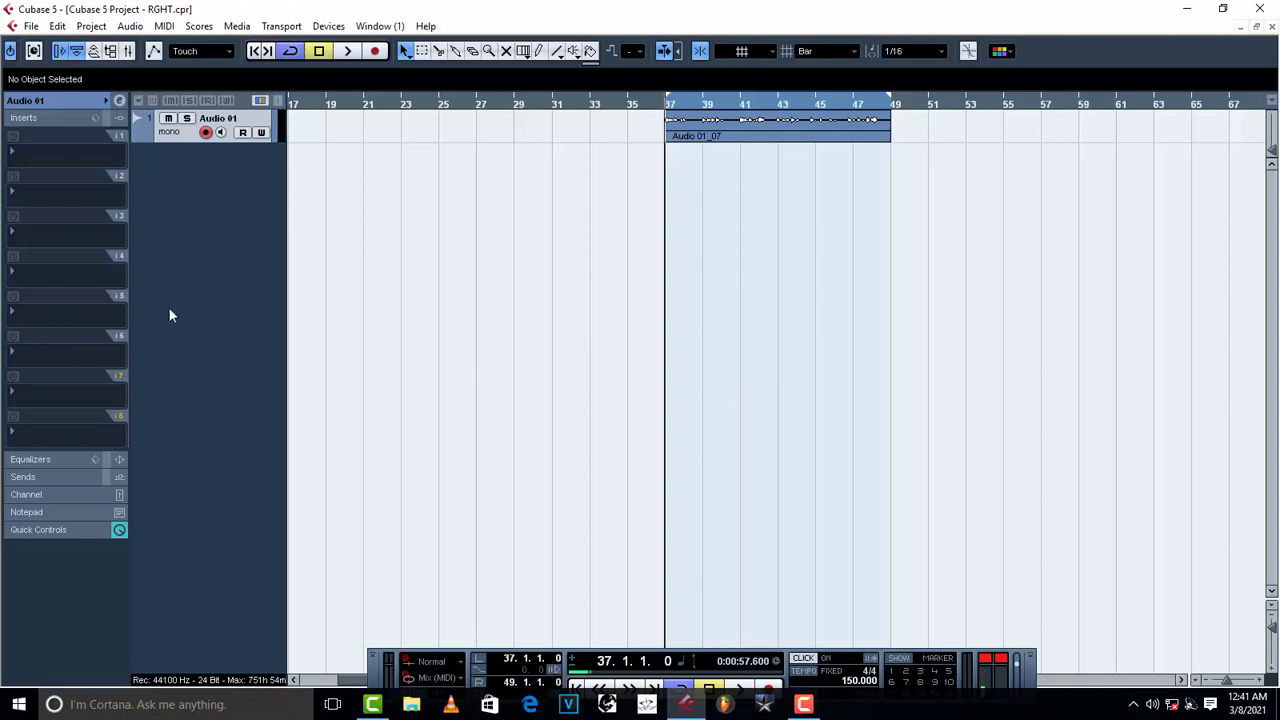
# - Add a stereo FX channel track with the H-Delay Stereo effect and close the plug-in window
pyautogui.rightClick(204, 290)
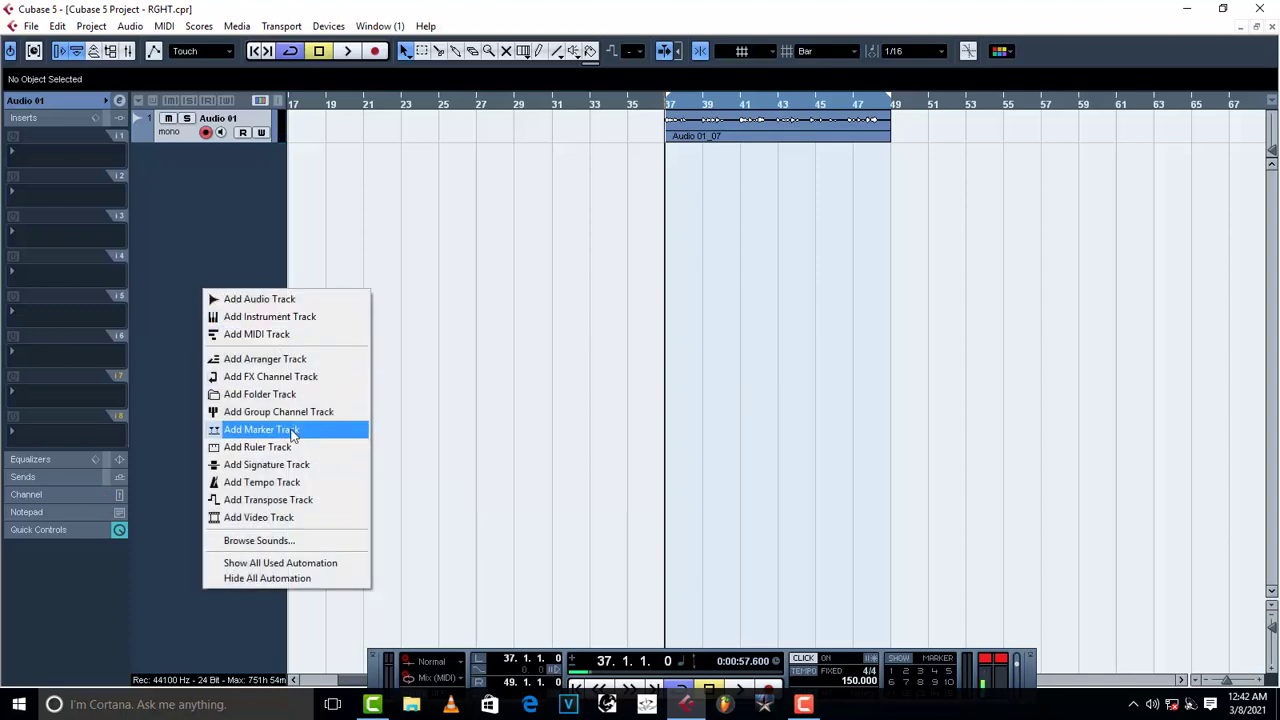
pyautogui.click(281, 377)
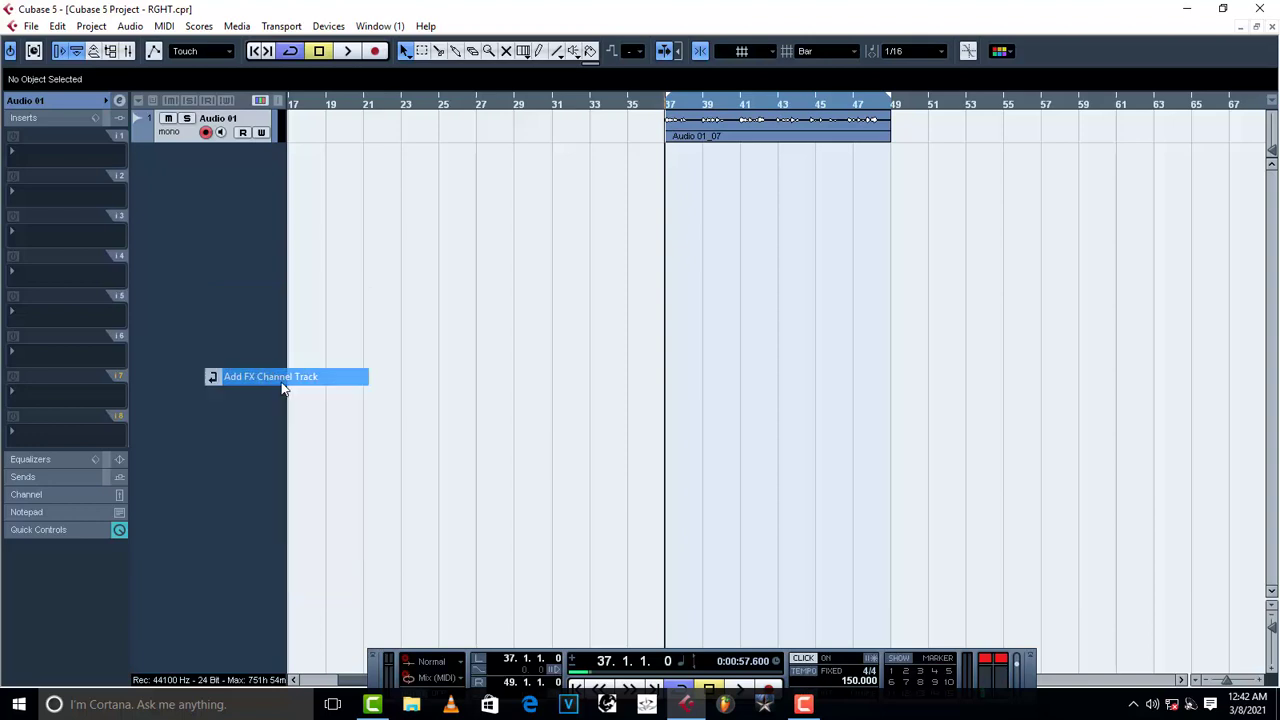
pyautogui.click(624, 366)
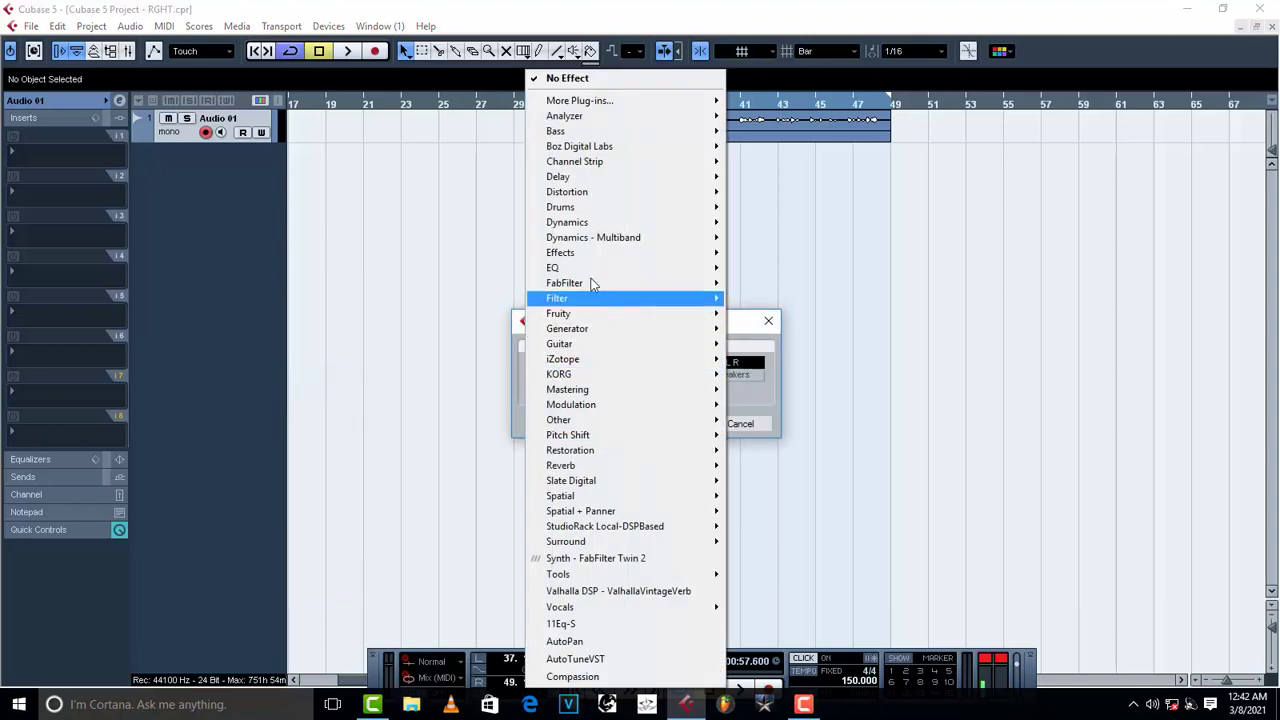
pyautogui.moveTo(646, 179)
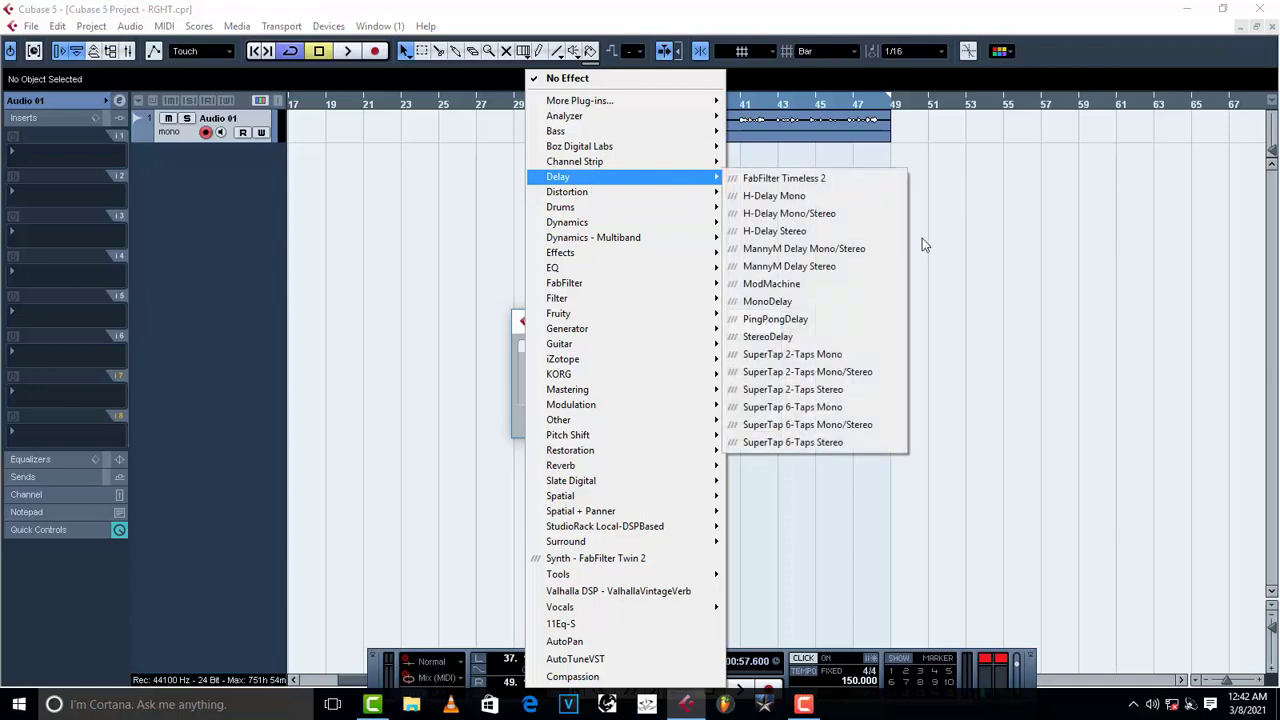
pyautogui.click(830, 232)
pyautogui.click(669, 424)
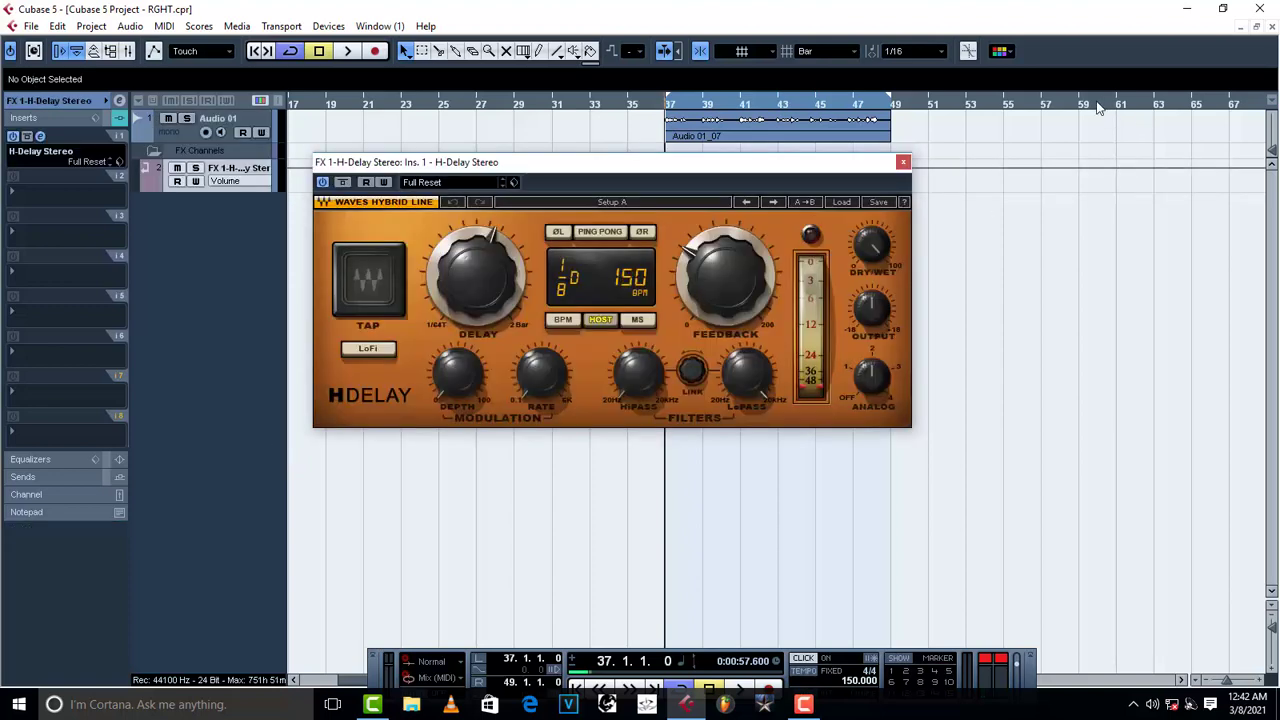
pyautogui.click(903, 163)
# - Add a second stereo FX channel track with the Reverb A effect
pyautogui.rightClick(225, 228)
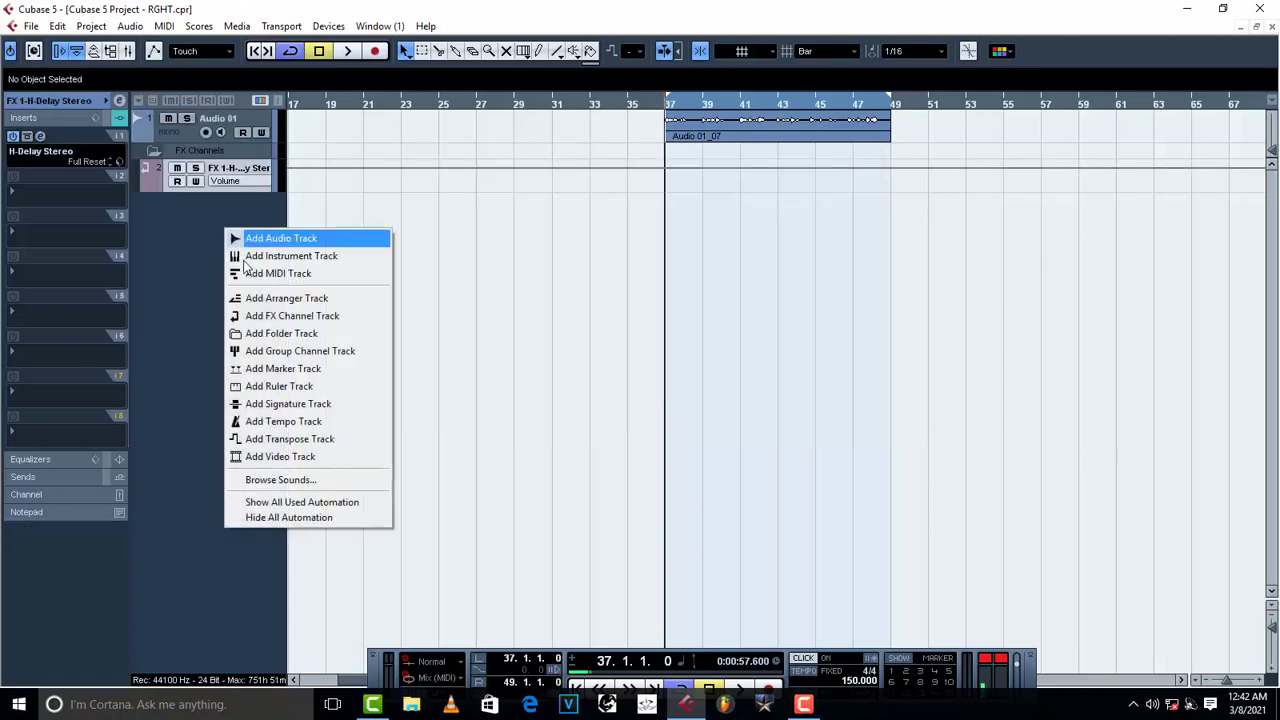
pyautogui.click(298, 314)
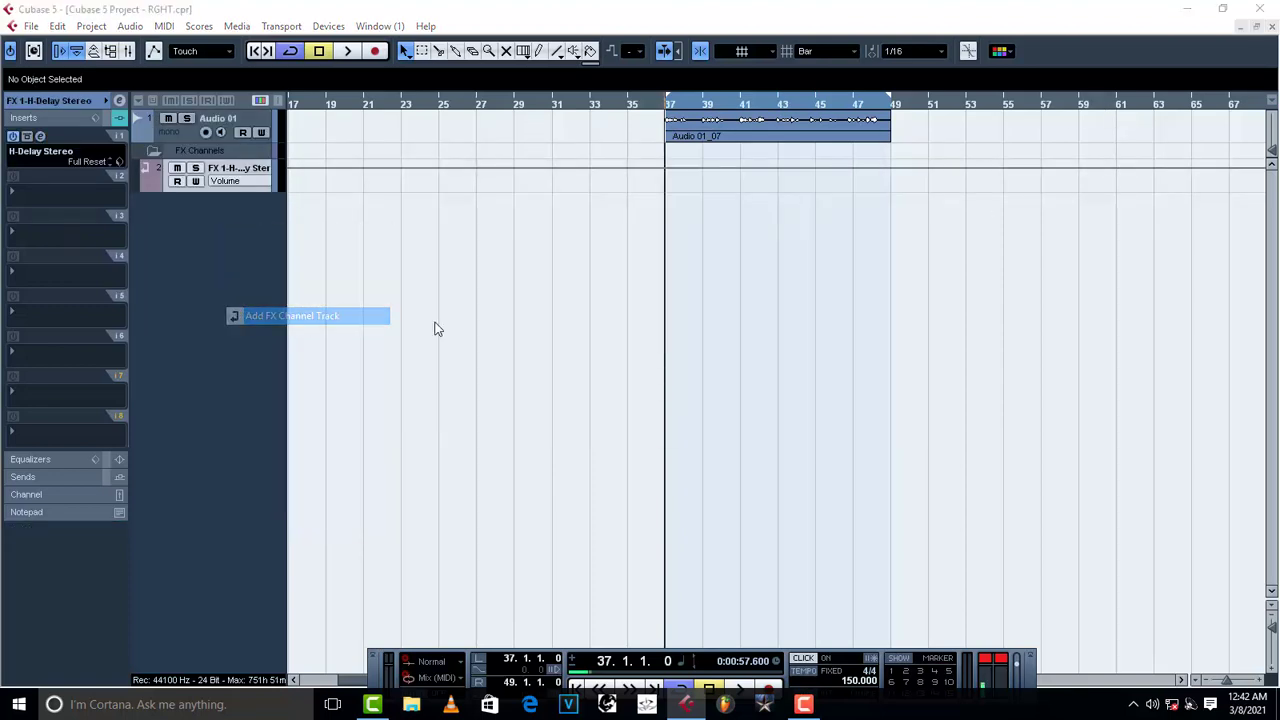
pyautogui.click(660, 370)
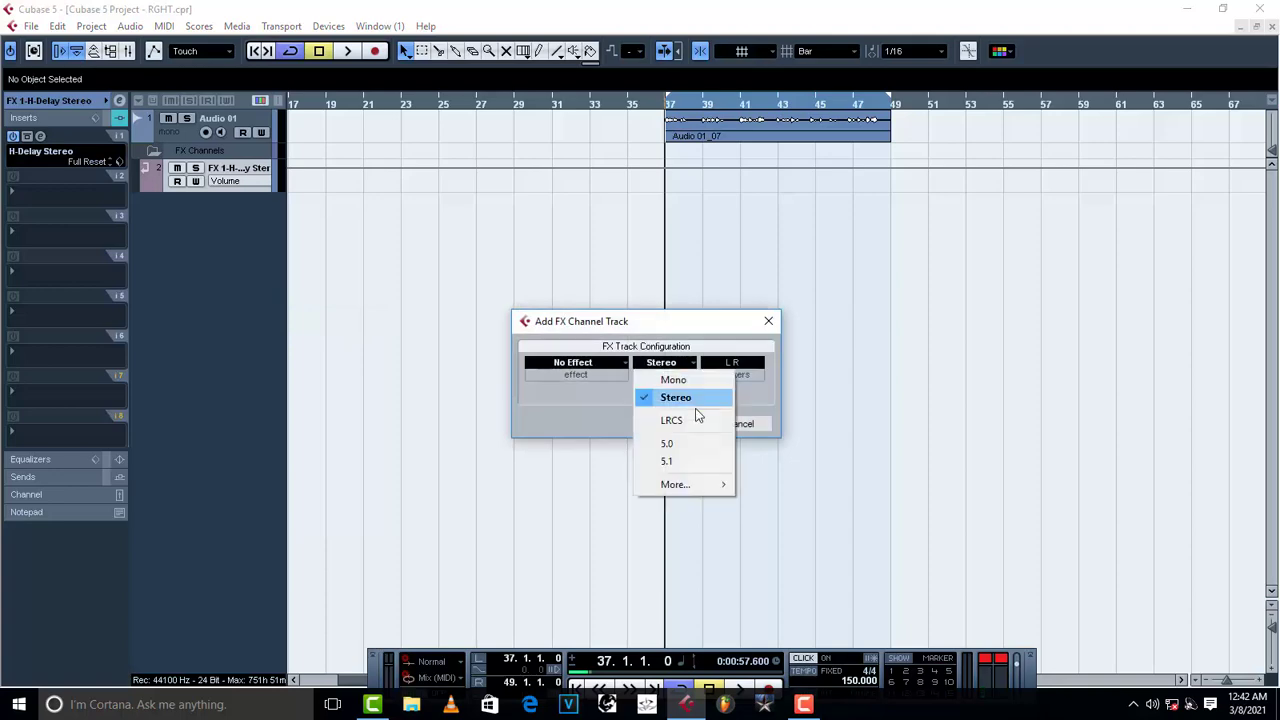
pyautogui.click(654, 346)
pyautogui.click(590, 366)
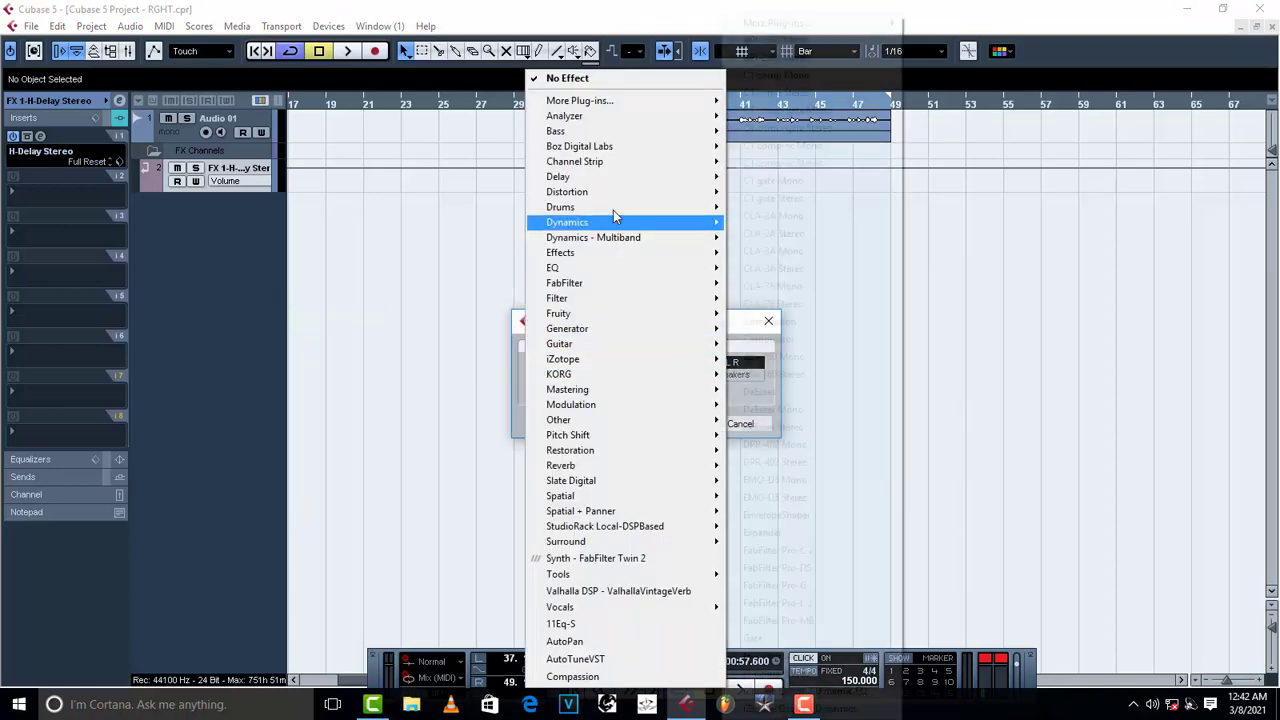
pyautogui.moveTo(640, 100)
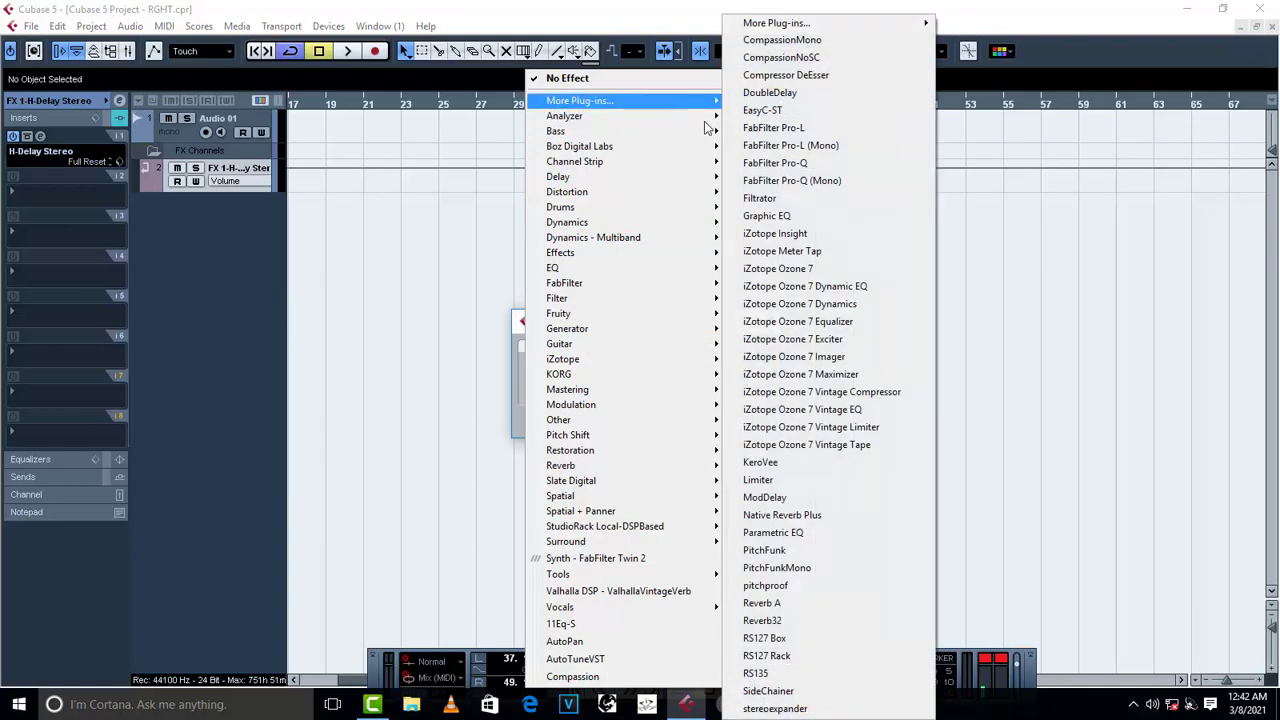
pyautogui.click(808, 603)
pyautogui.click(672, 425)
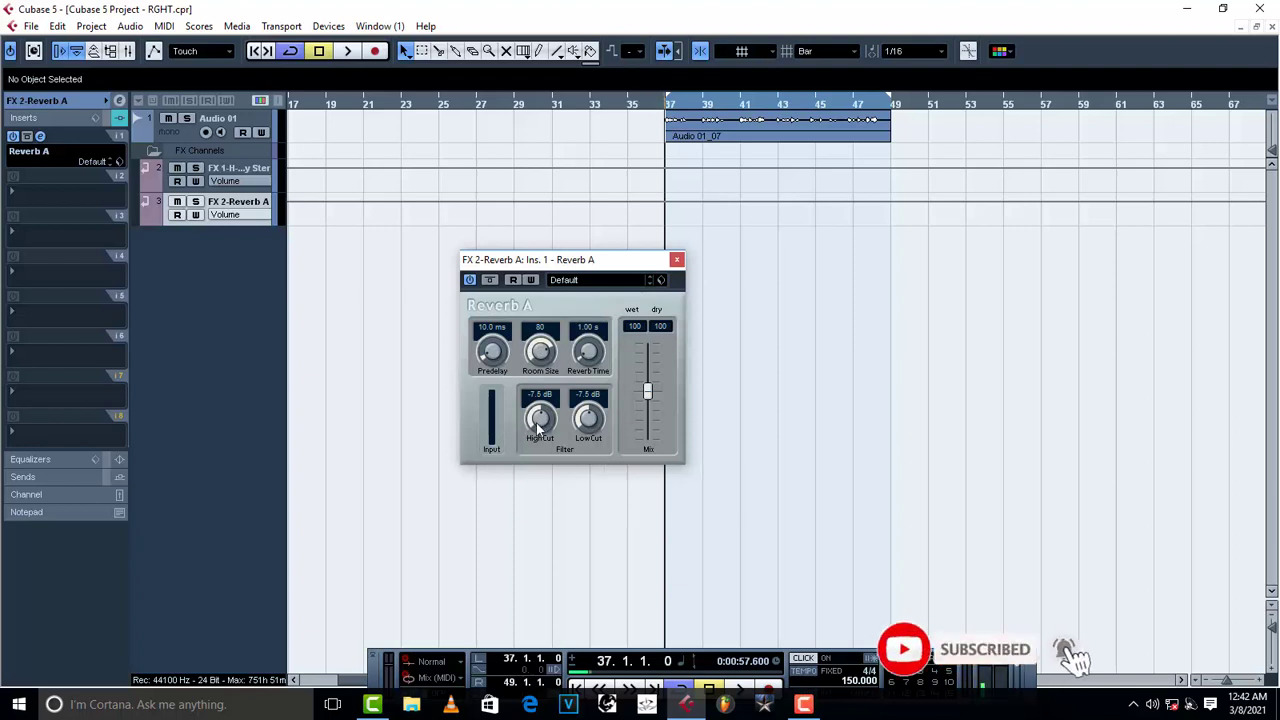
# - Lower the Reverb A predelay to about 4 ms and close the plug-in window
pyautogui.moveTo(491, 352); pyautogui.dragTo(490, 362)
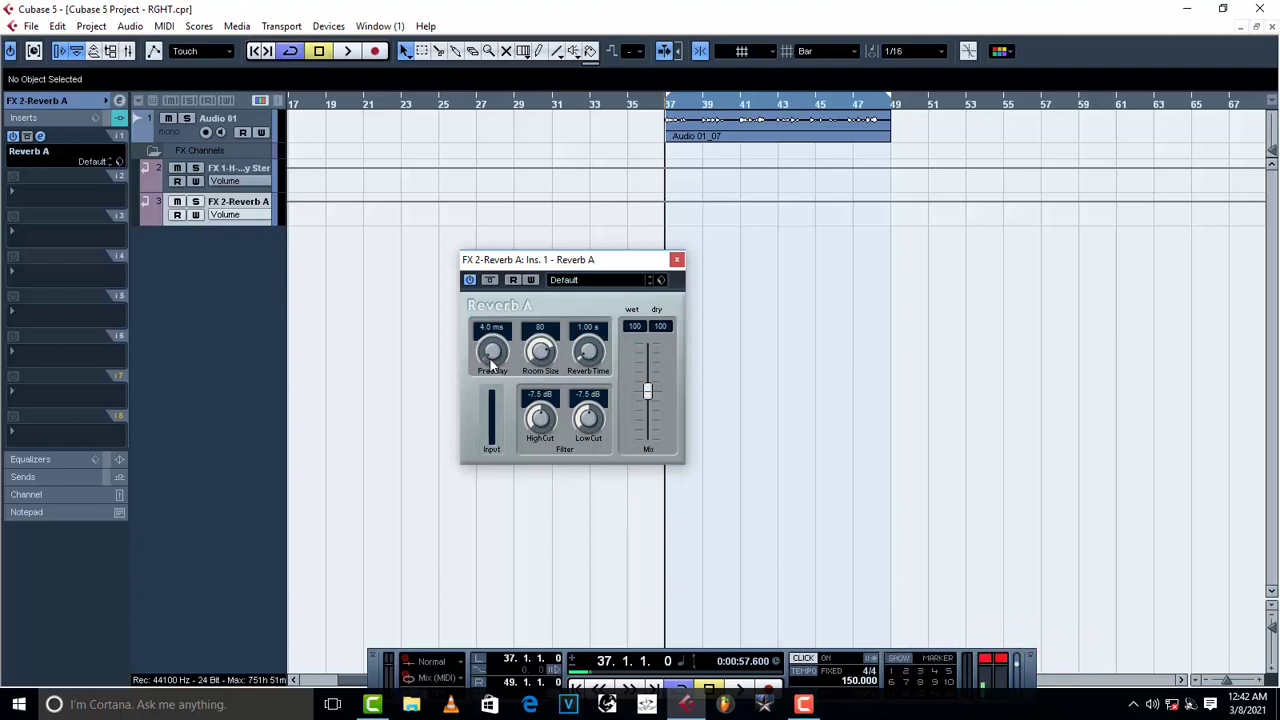
pyautogui.moveTo(493, 356); pyautogui.dragTo(493, 358)
pyautogui.click(677, 262)
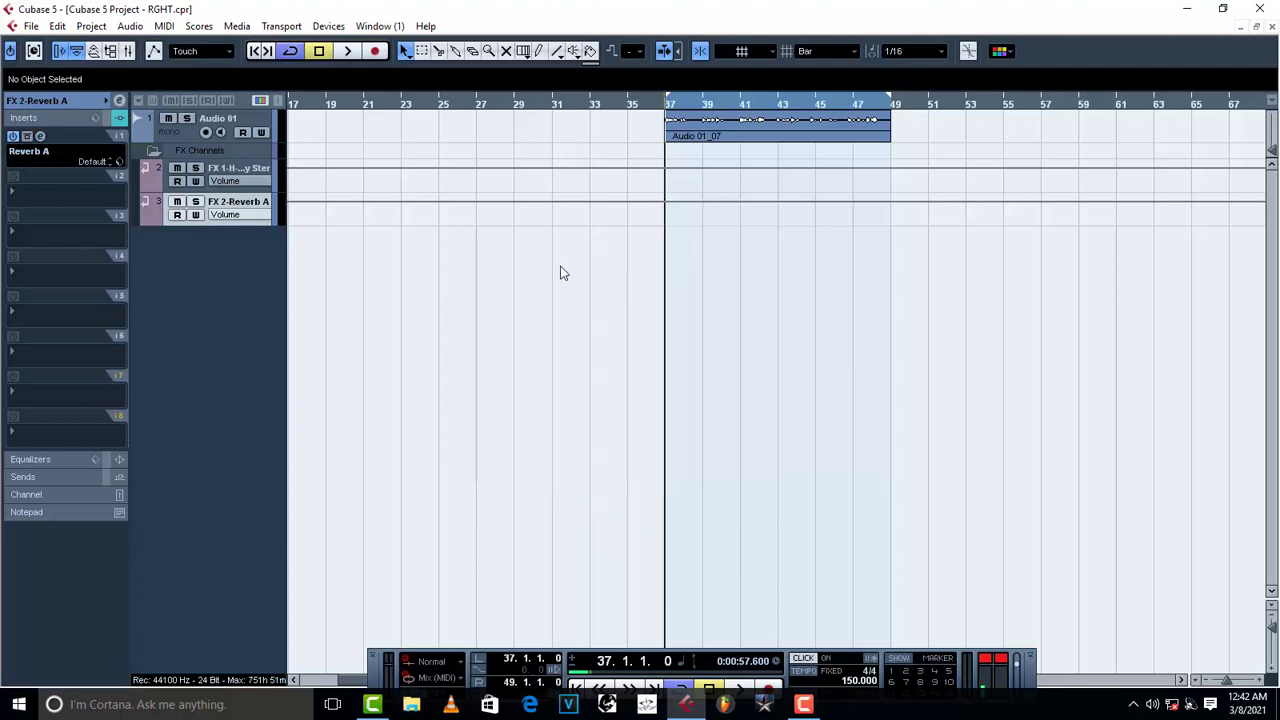
# - Set H-Delay on the FX 1 track to BPM mode with a 1/16 delay, and close its window
pyautogui.click(197, 175)
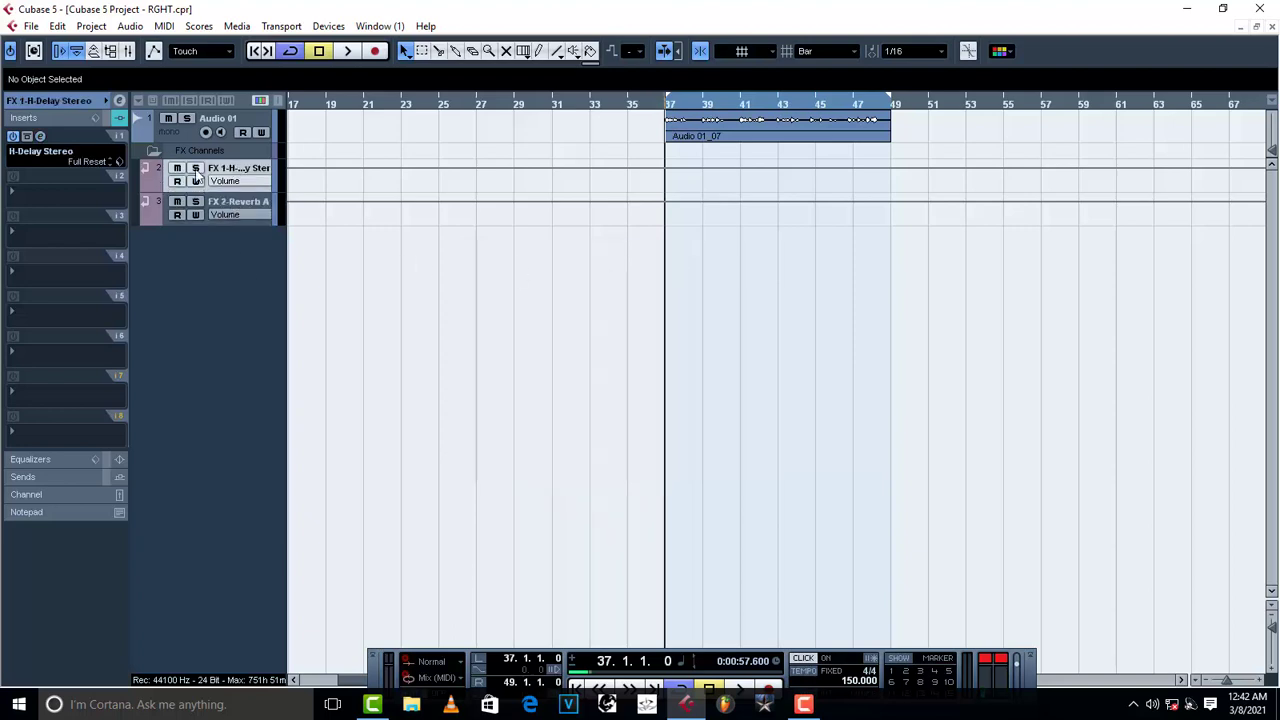
pyautogui.click(41, 137)
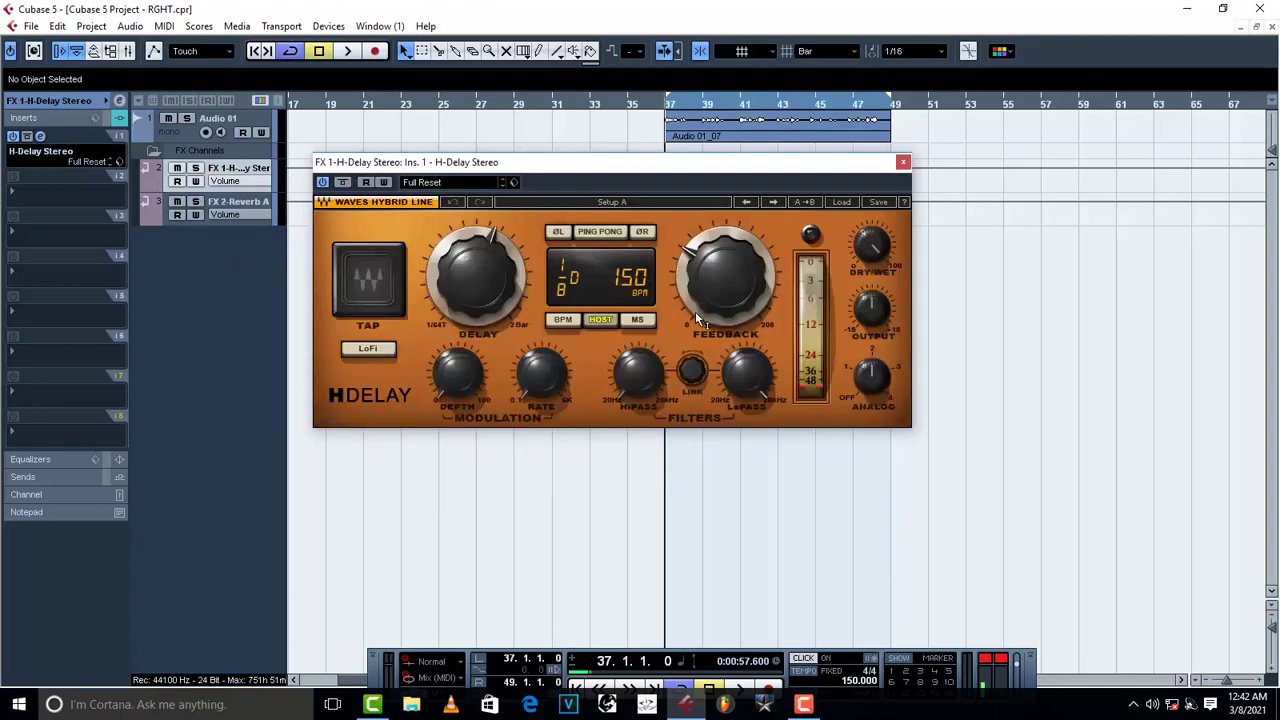
pyautogui.click(638, 321)
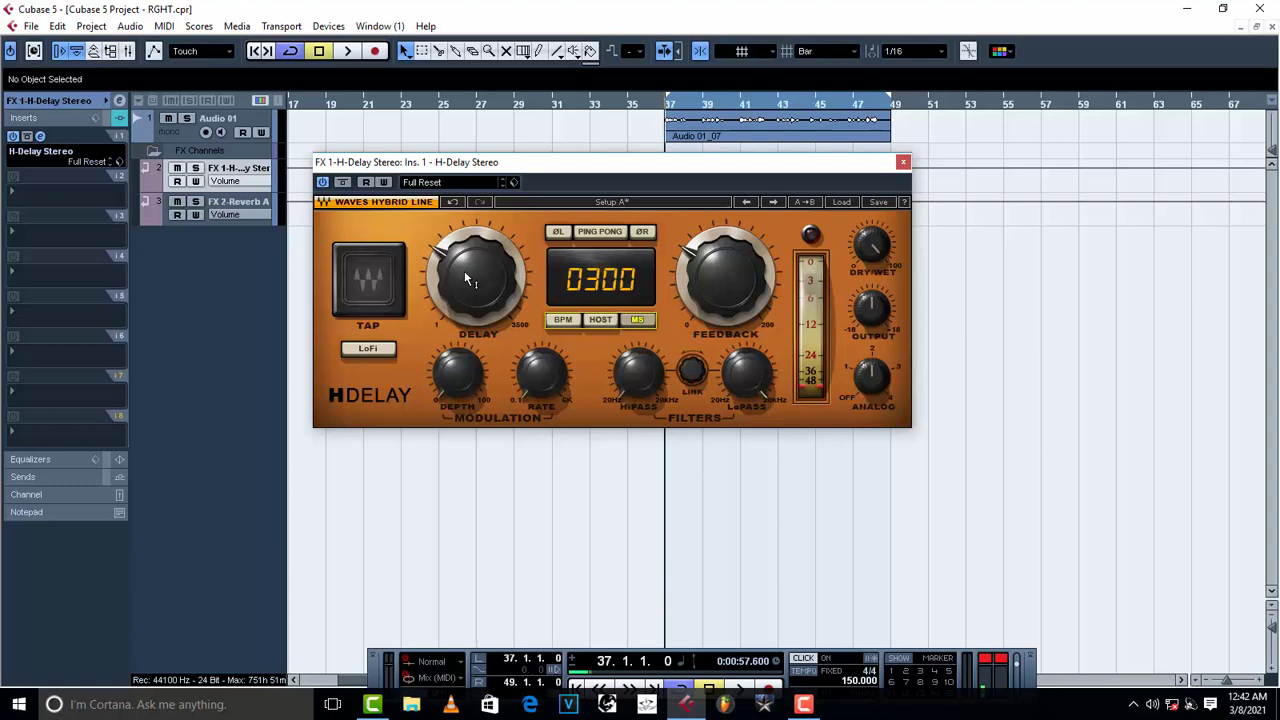
pyautogui.moveTo(465, 273)
pyautogui.click(564, 320)
pyautogui.moveTo(465, 264); pyautogui.dragTo(475, 314)
pyautogui.click(639, 320)
pyautogui.click(564, 320)
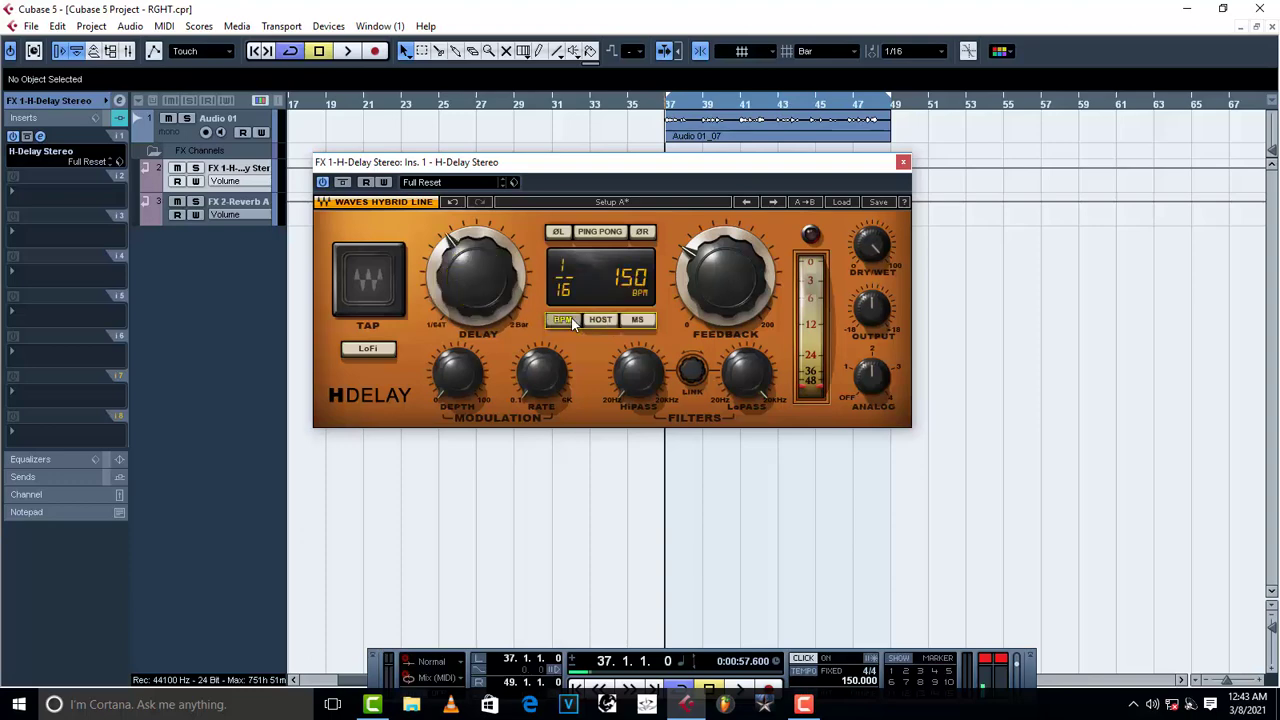
pyautogui.click(903, 162)
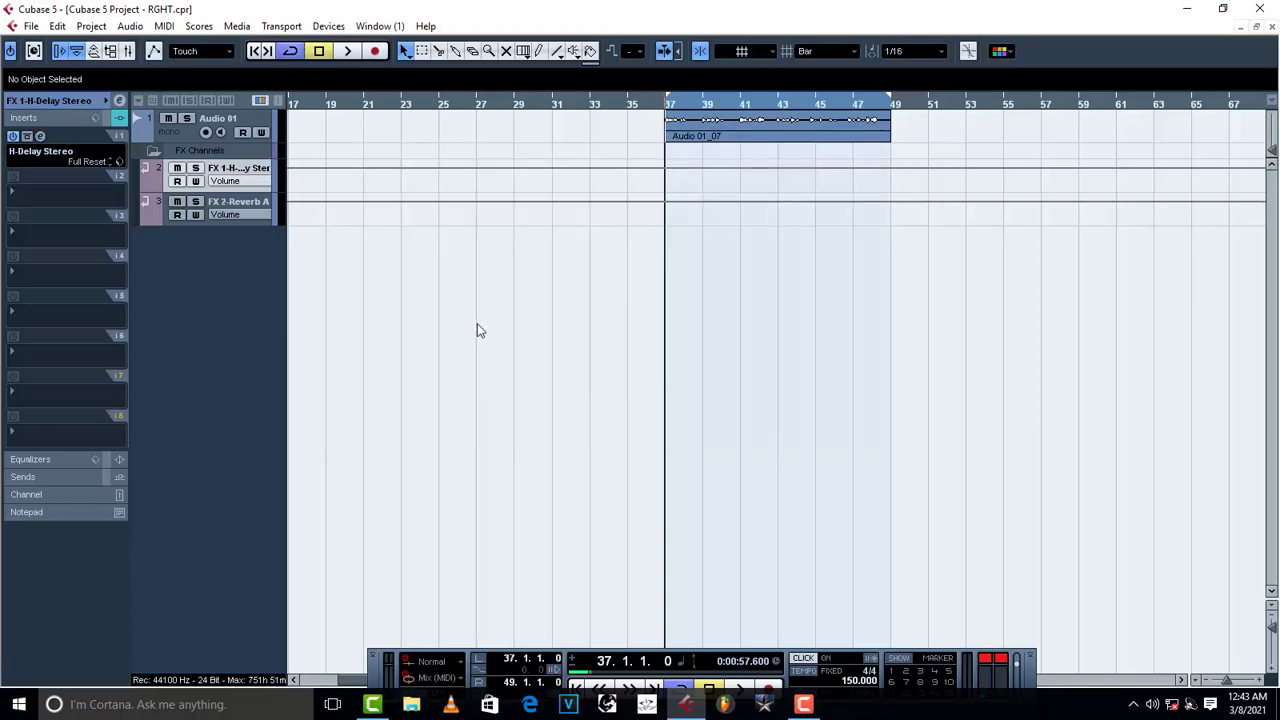
# - Add five stereo audio tracks and move the Audio 01 track below them
pyautogui.click(182, 131)
pyautogui.rightClick(176, 133)
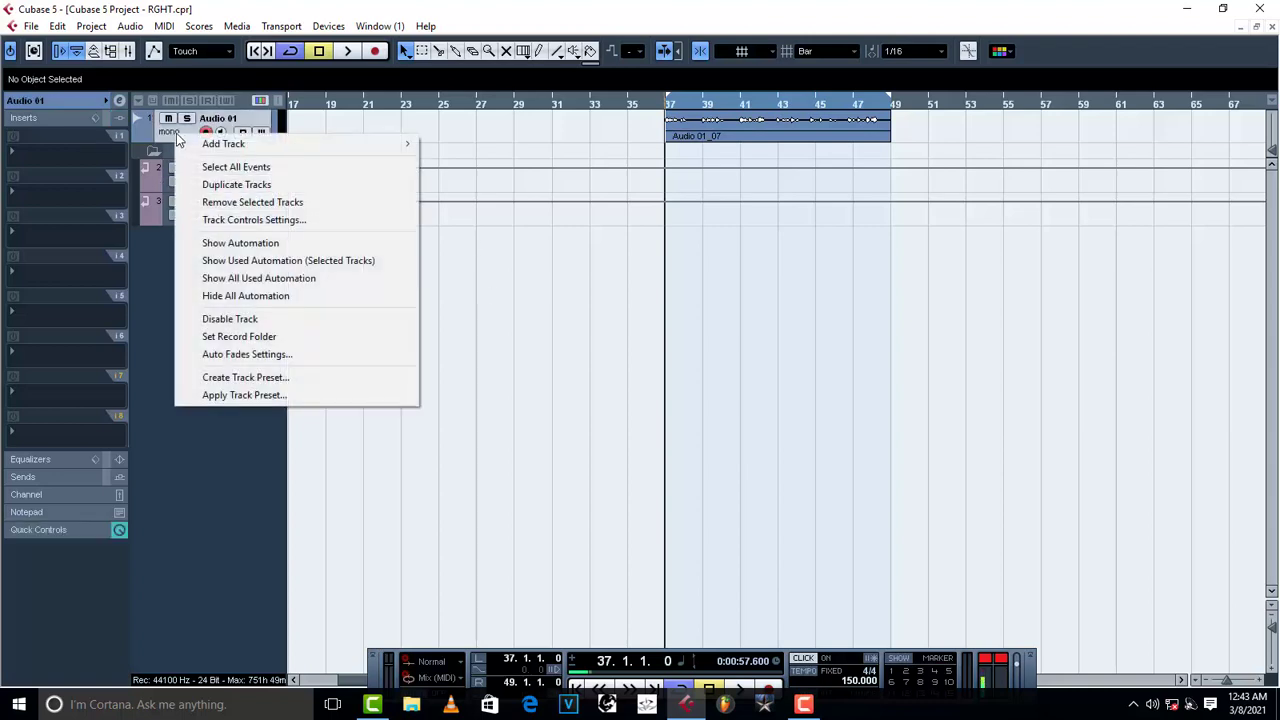
pyautogui.moveTo(253, 147)
pyautogui.click(500, 145)
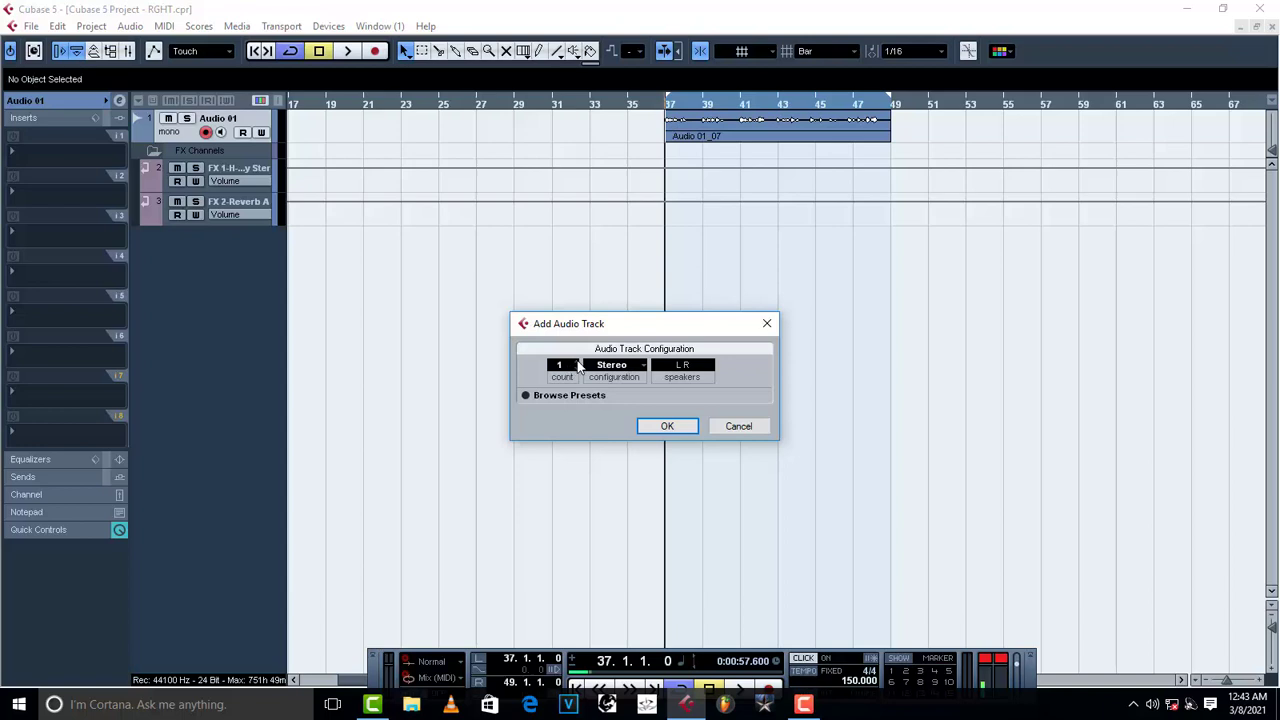
pyautogui.click(649, 427)
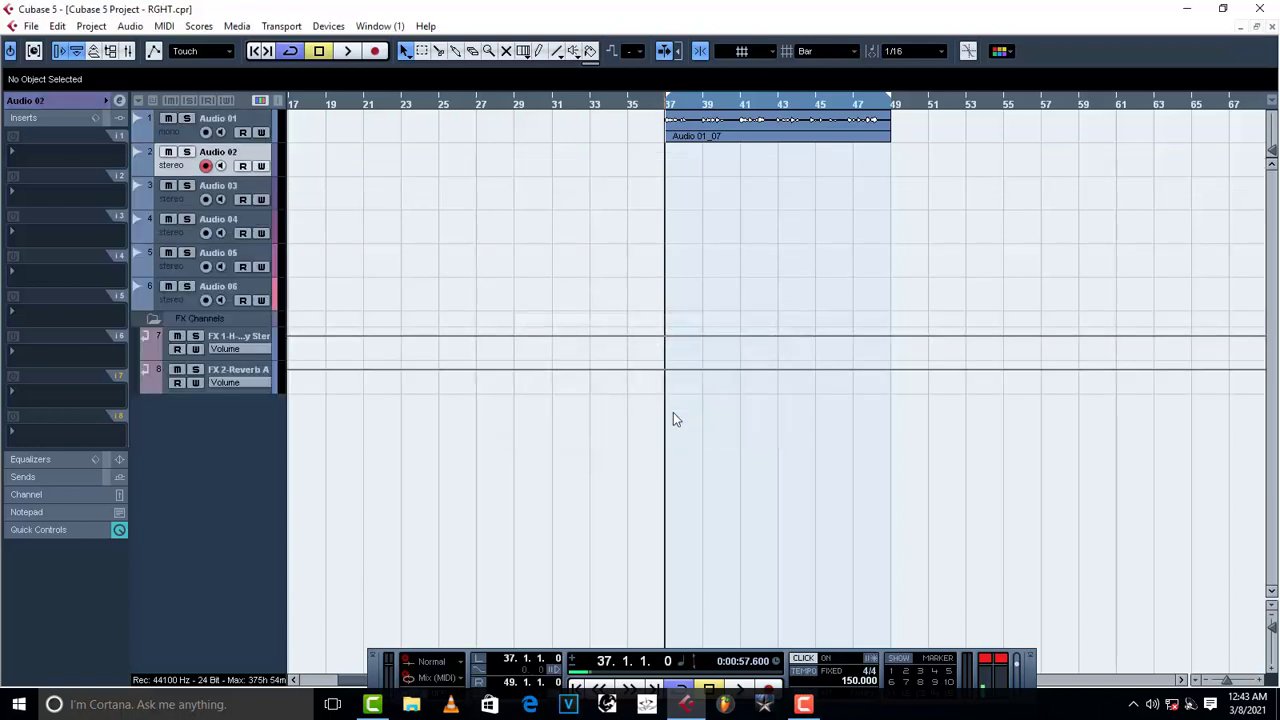
pyautogui.moveTo(185, 137); pyautogui.dragTo(202, 306)
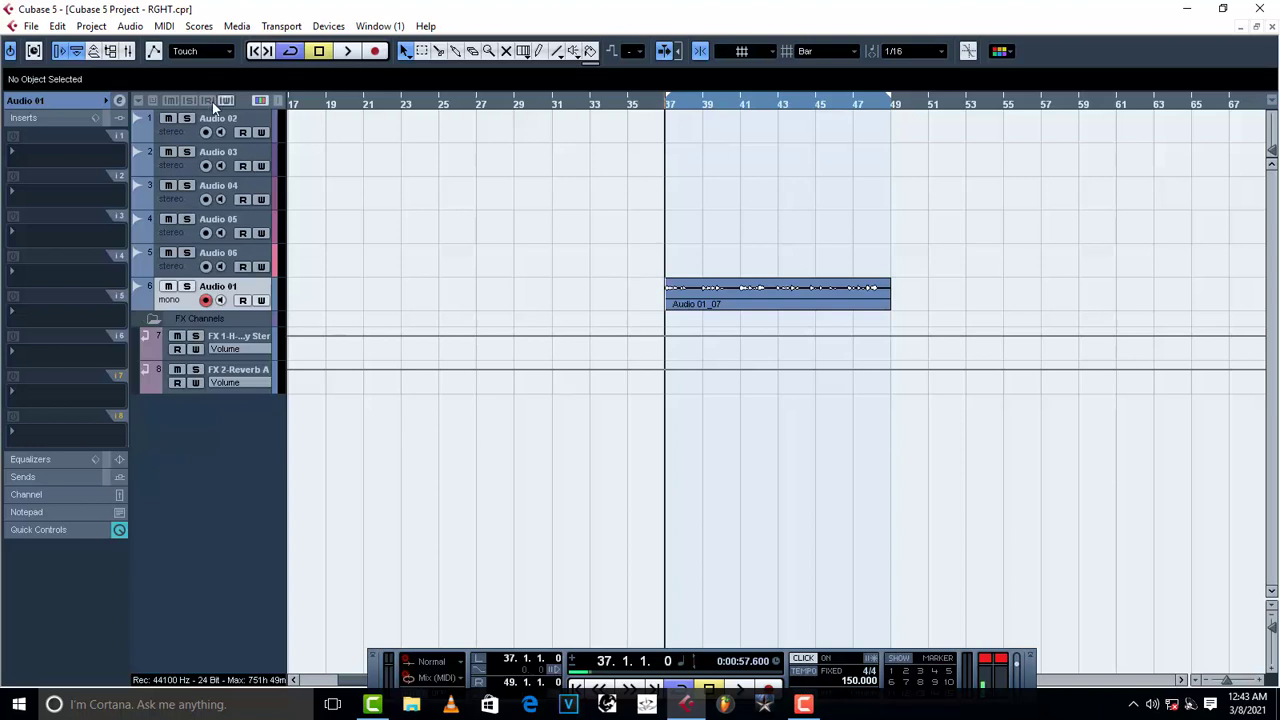
# - Select the Audio 02 track and play the project from bar 37
pyautogui.click(180, 136)
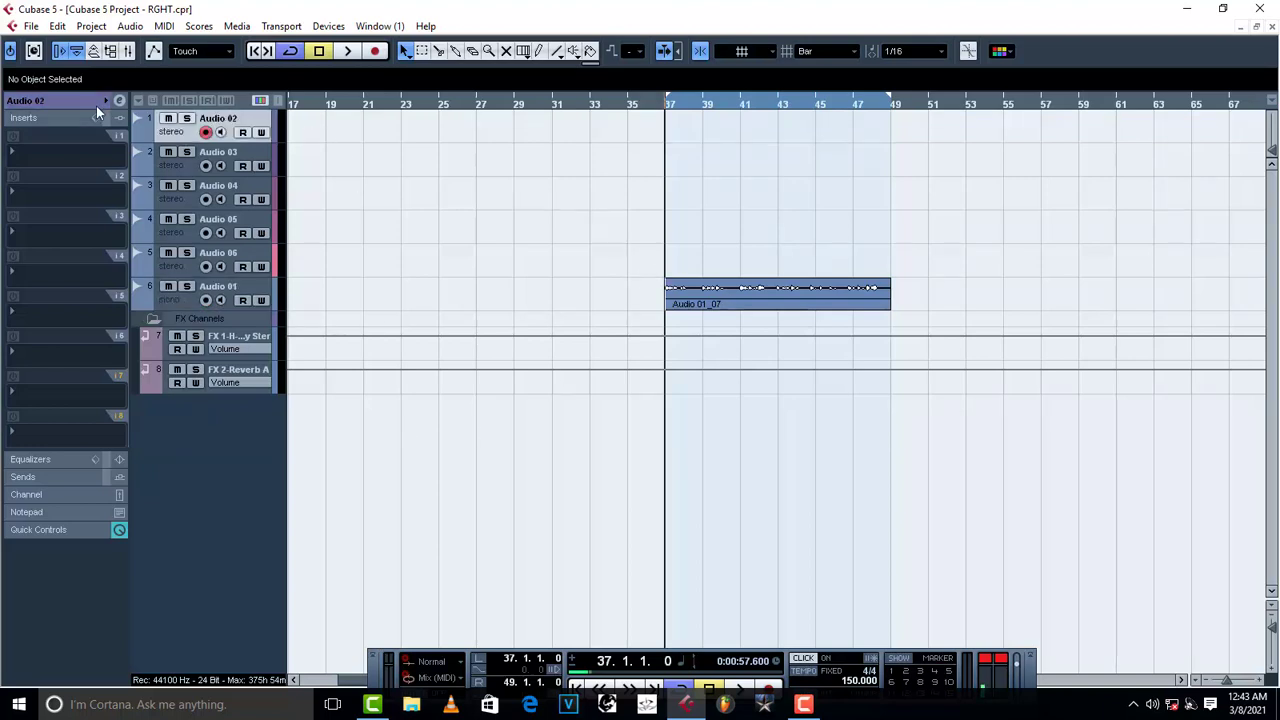
pyautogui.click(31, 26)
pyautogui.click(580, 252)
pyautogui.press('space')
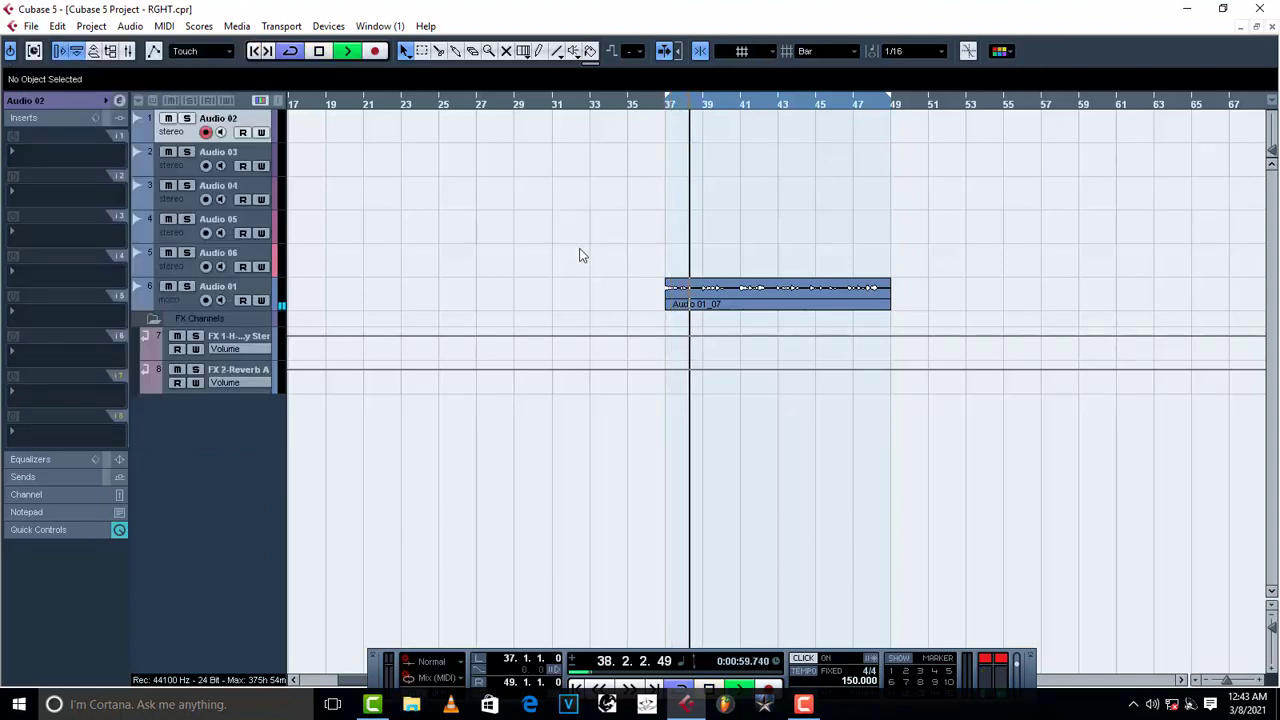
pyautogui.press('space')
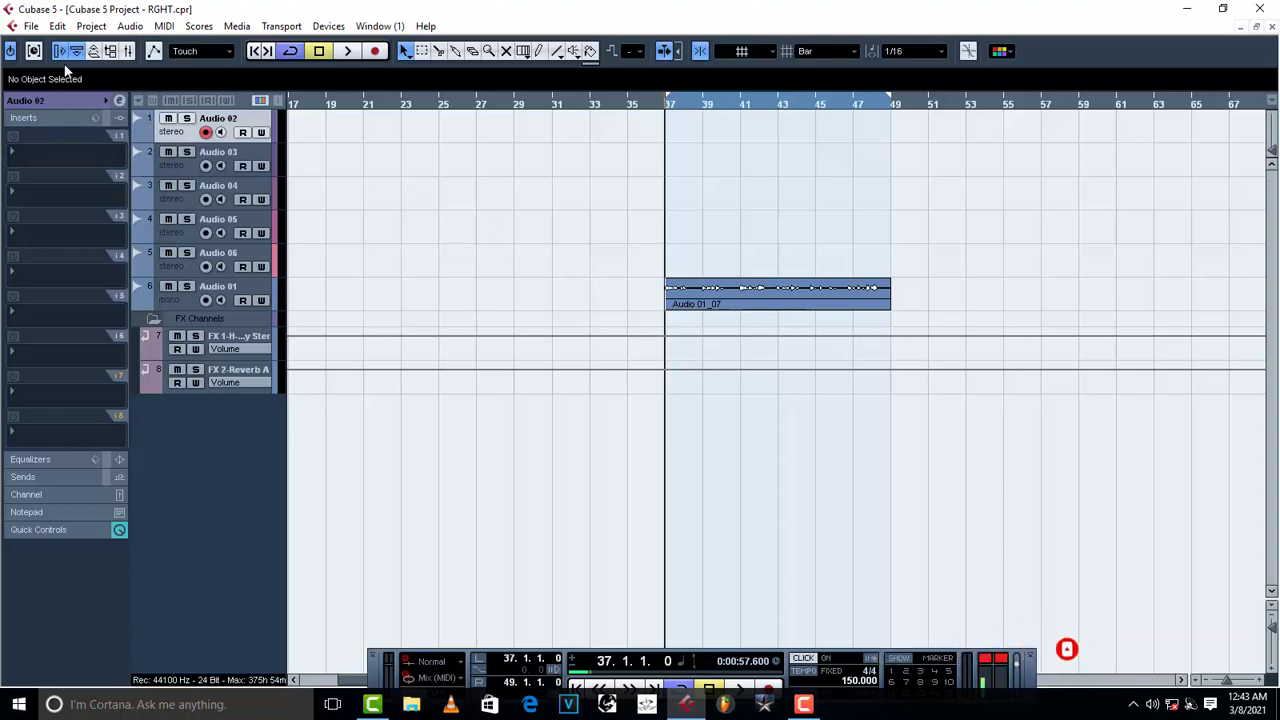
# - Preview the trap beat samples for import and bring Closed Hi Hat 3 onto the Audio 02 track
pyautogui.click(30, 27)
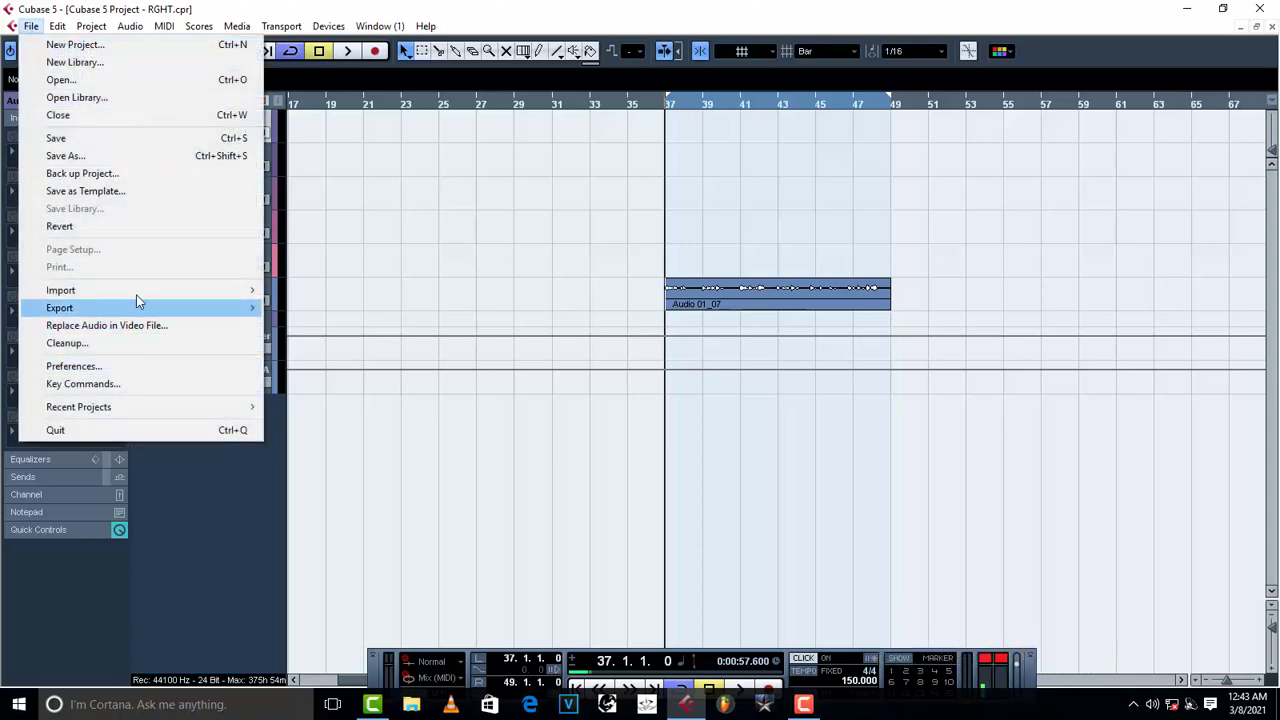
pyautogui.moveTo(136, 291)
pyautogui.click(341, 293)
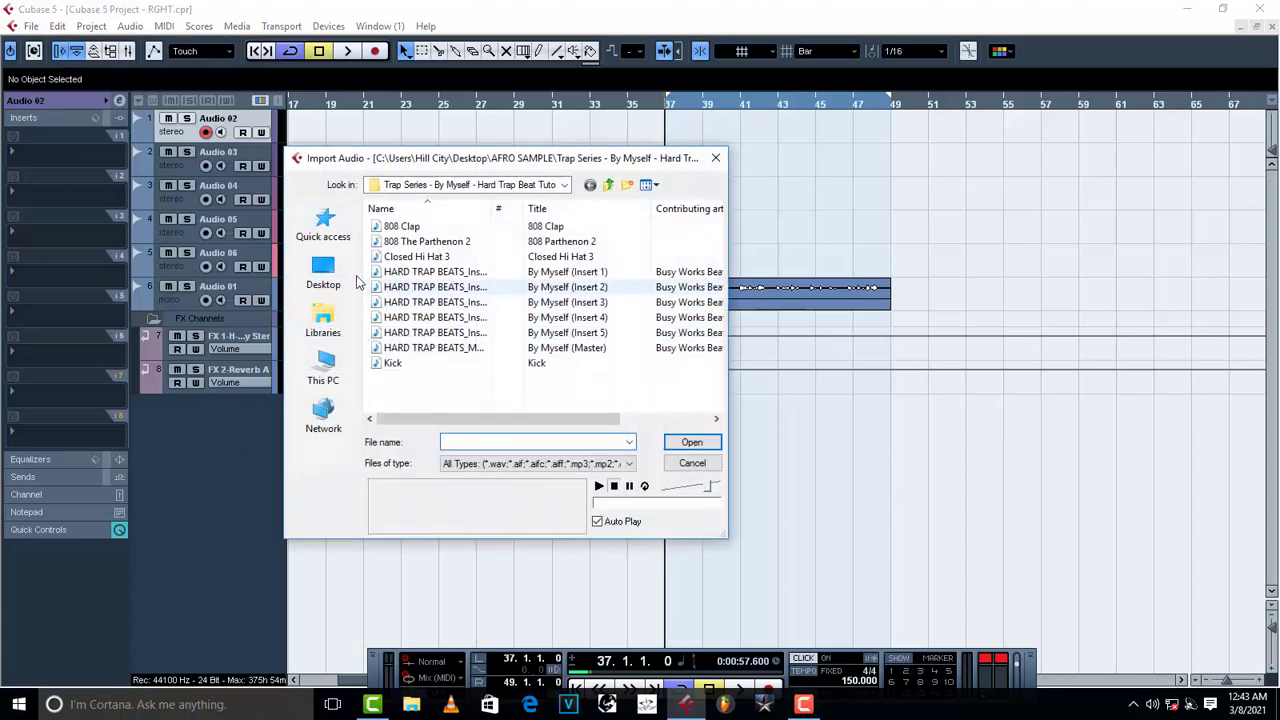
pyautogui.click(428, 272)
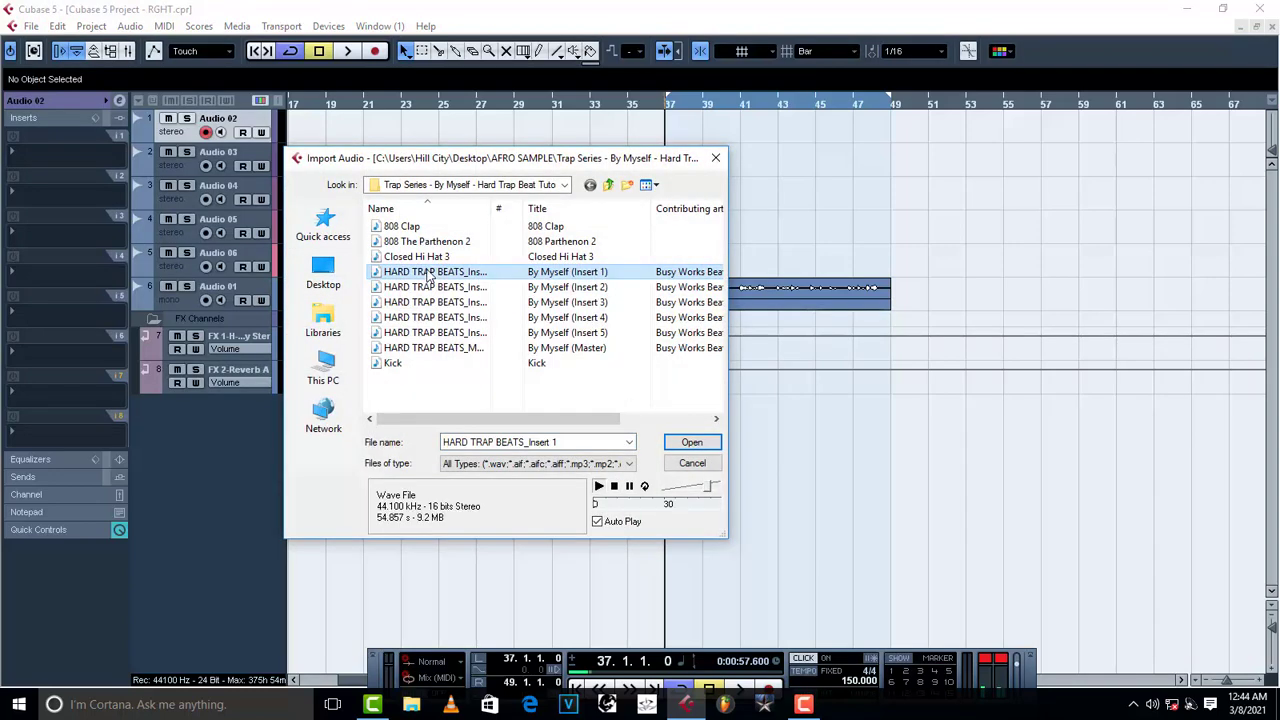
pyautogui.click(452, 333)
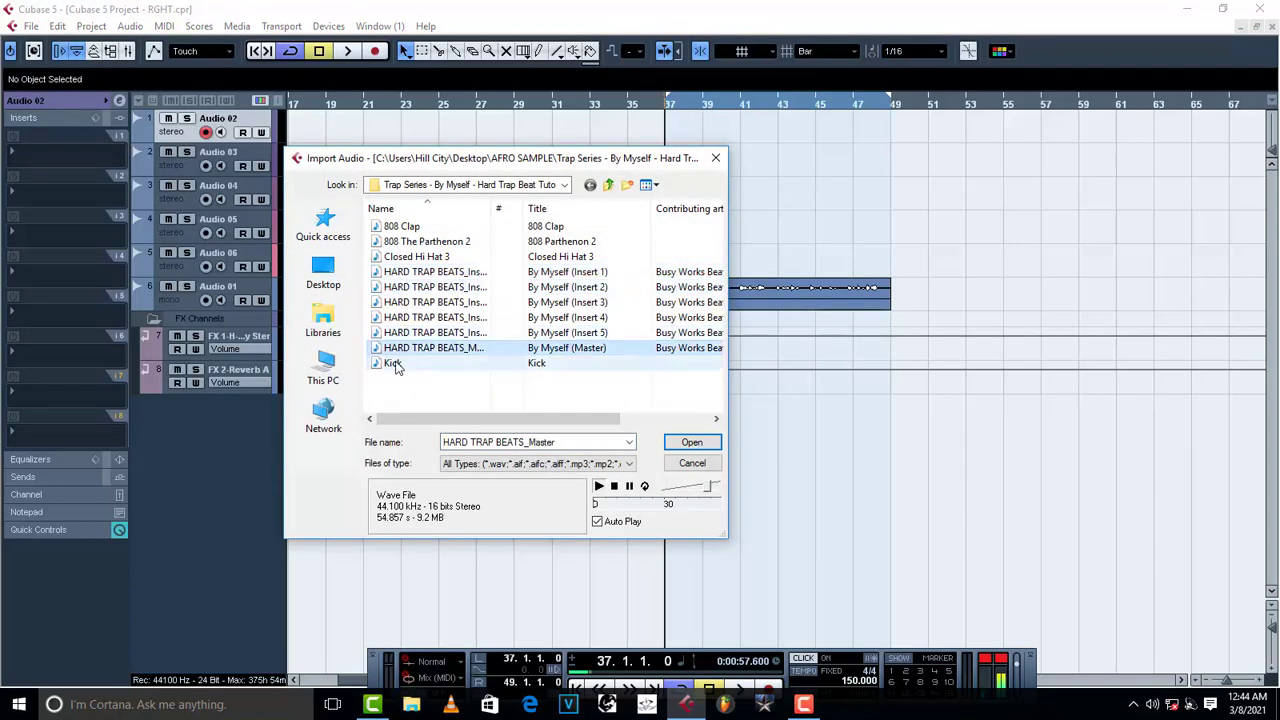
pyautogui.click(455, 348)
pyautogui.click(393, 363)
pyautogui.click(401, 227)
pyautogui.click(410, 242)
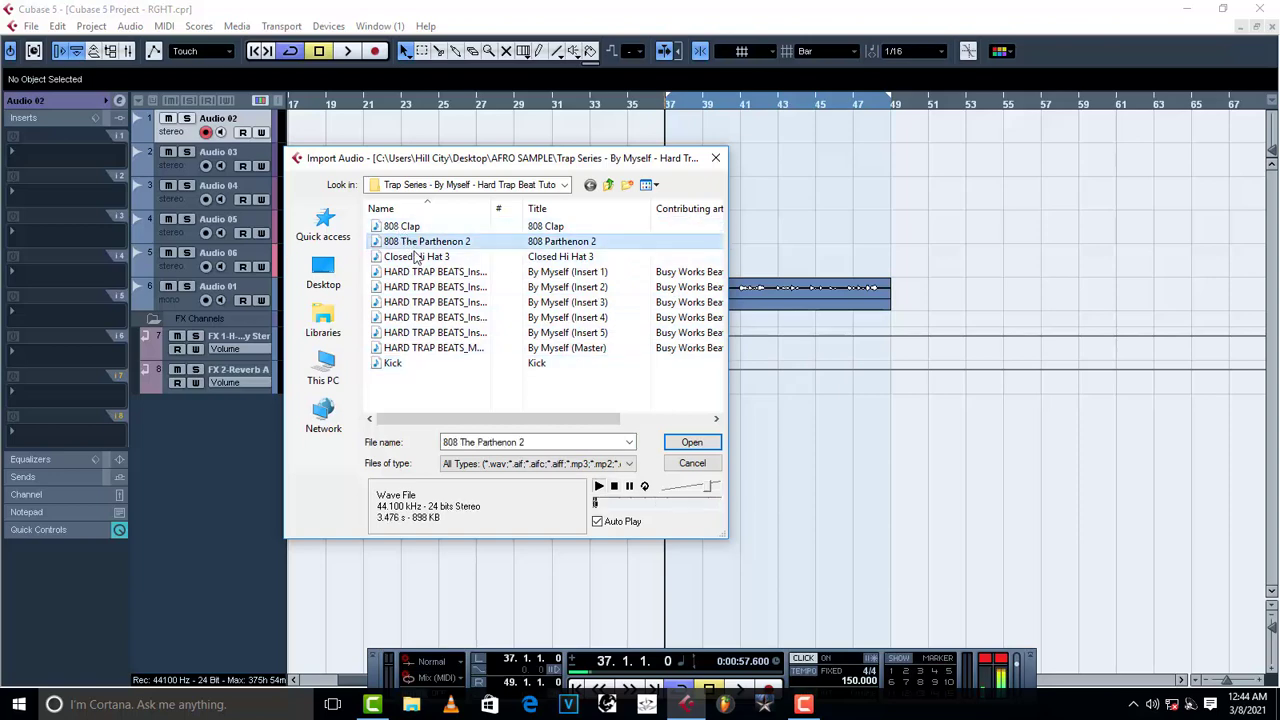
pyautogui.click(418, 272)
pyautogui.doubleClick(418, 257)
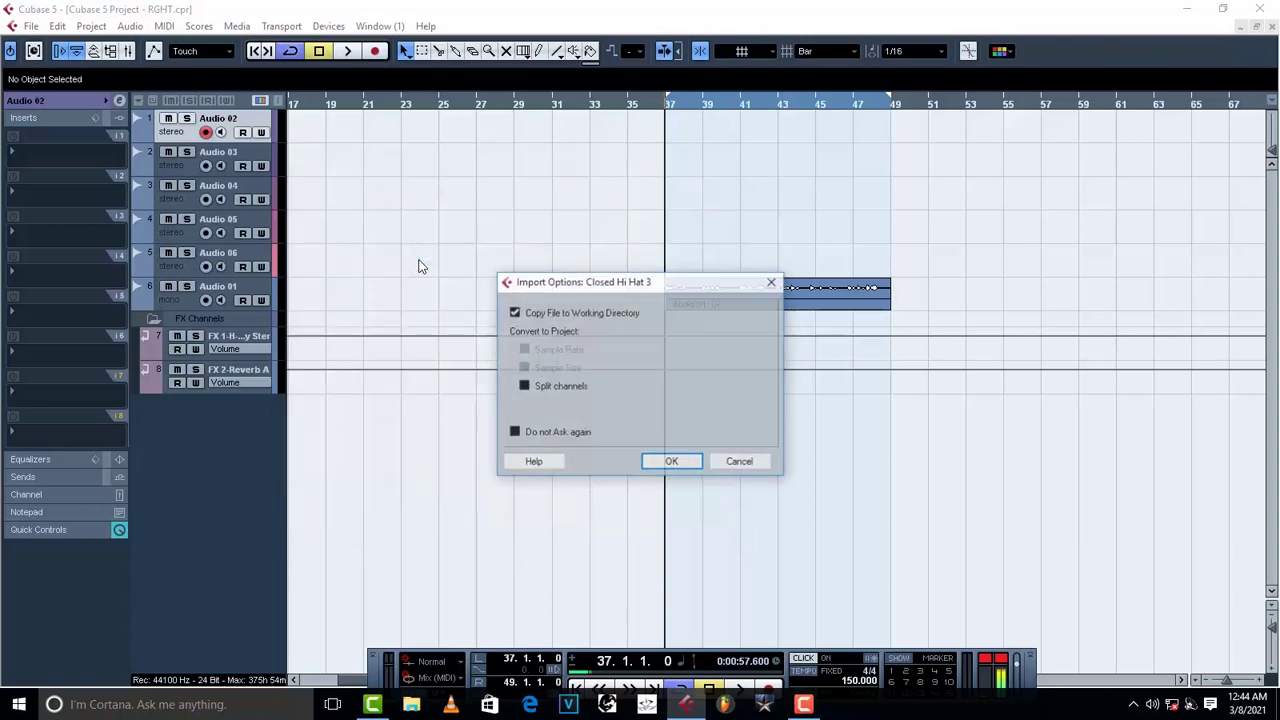
pyautogui.click(673, 462)
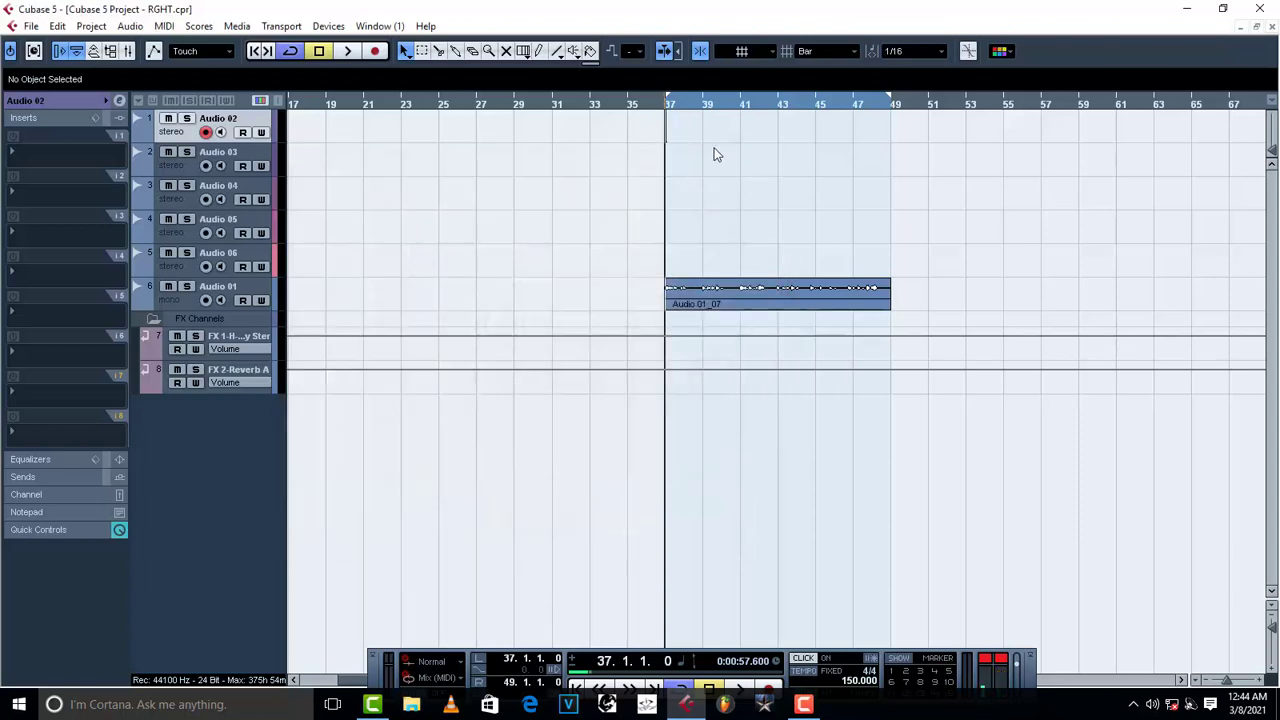
# - Import the HARD TRAP BEATS_Insert 4 stem onto Audio 02 at bar 37, copying it to the working directory and converting it to 24 bit
pyautogui.click(30, 26)
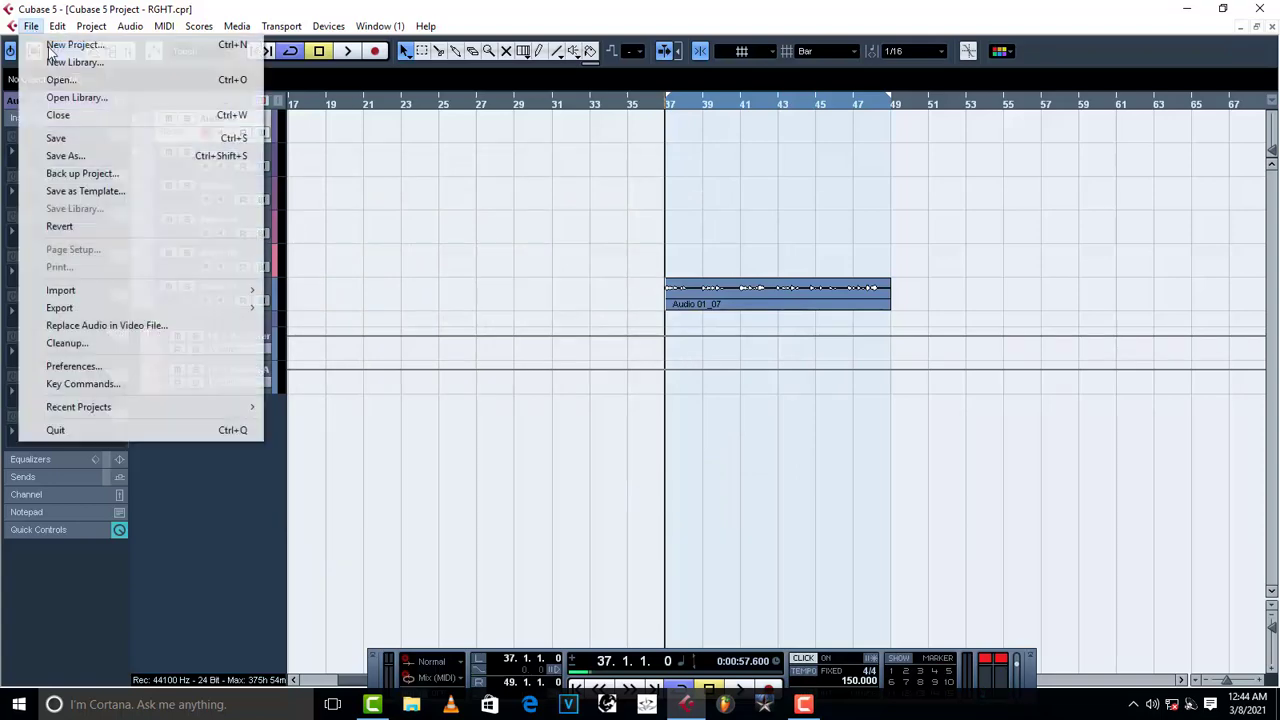
pyautogui.moveTo(118, 292)
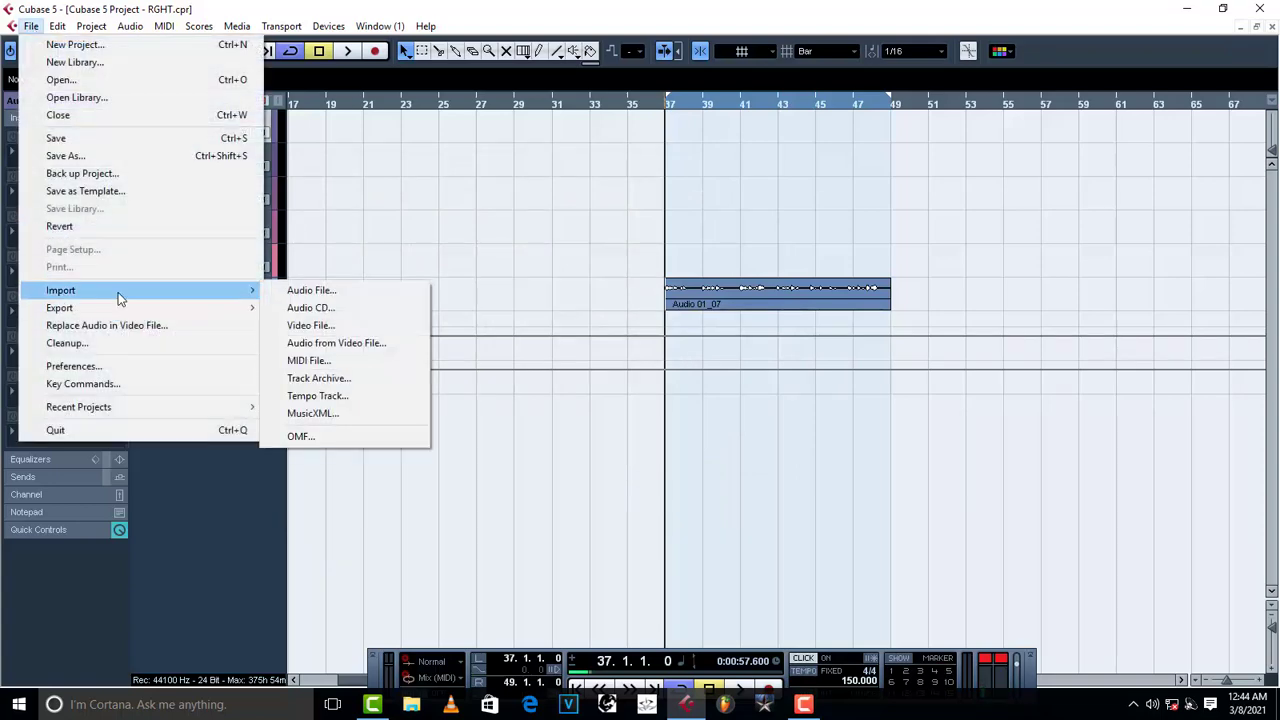
pyautogui.click(320, 290)
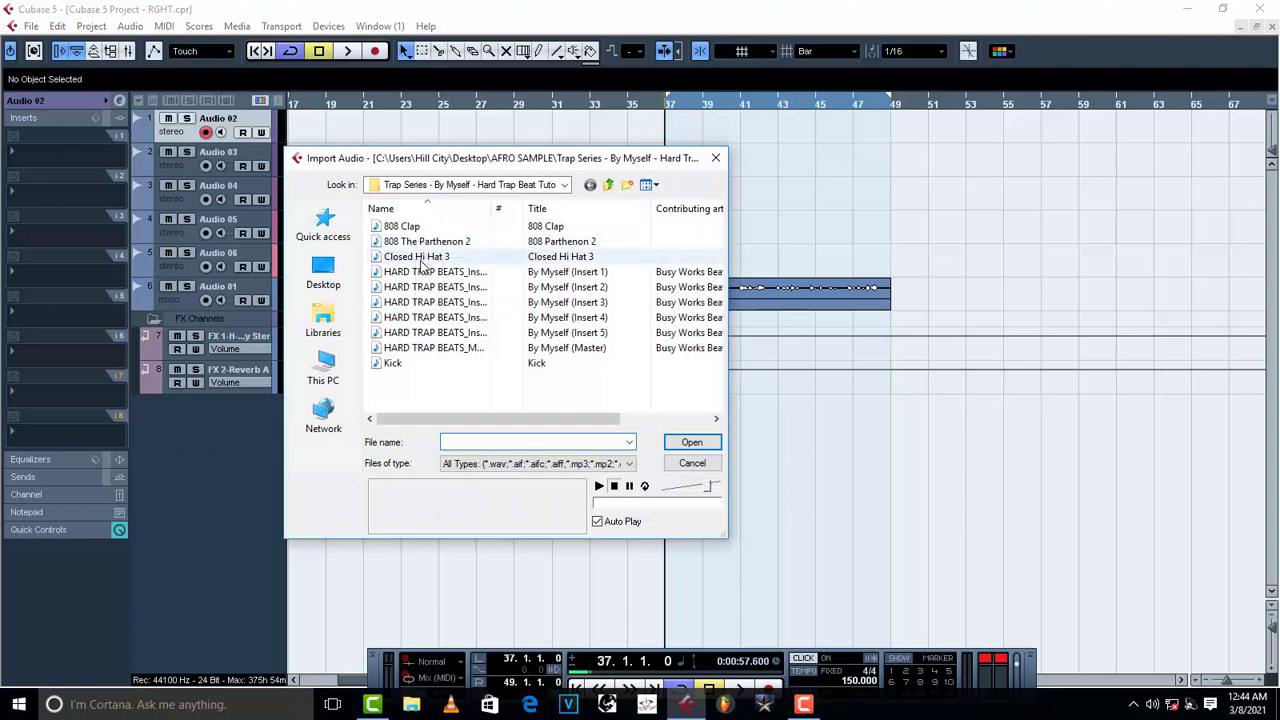
pyautogui.click(416, 257)
pyautogui.click(430, 288)
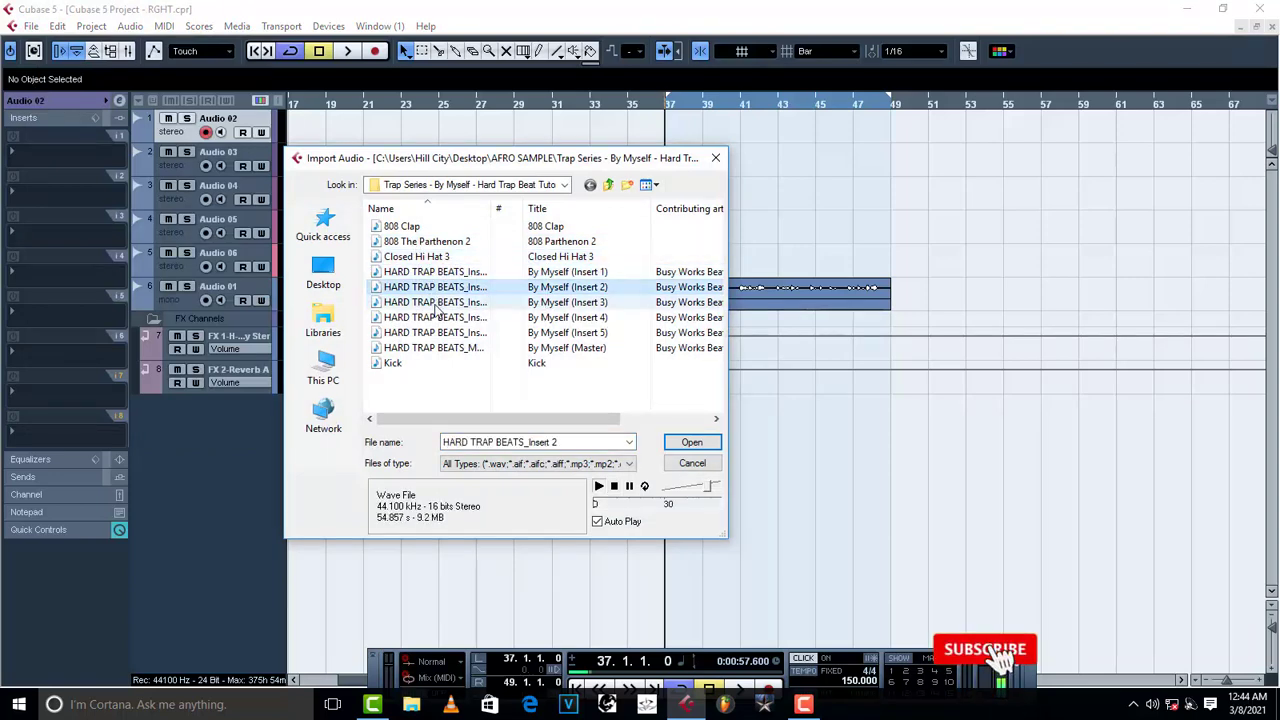
pyautogui.click(436, 303)
pyautogui.click(440, 318)
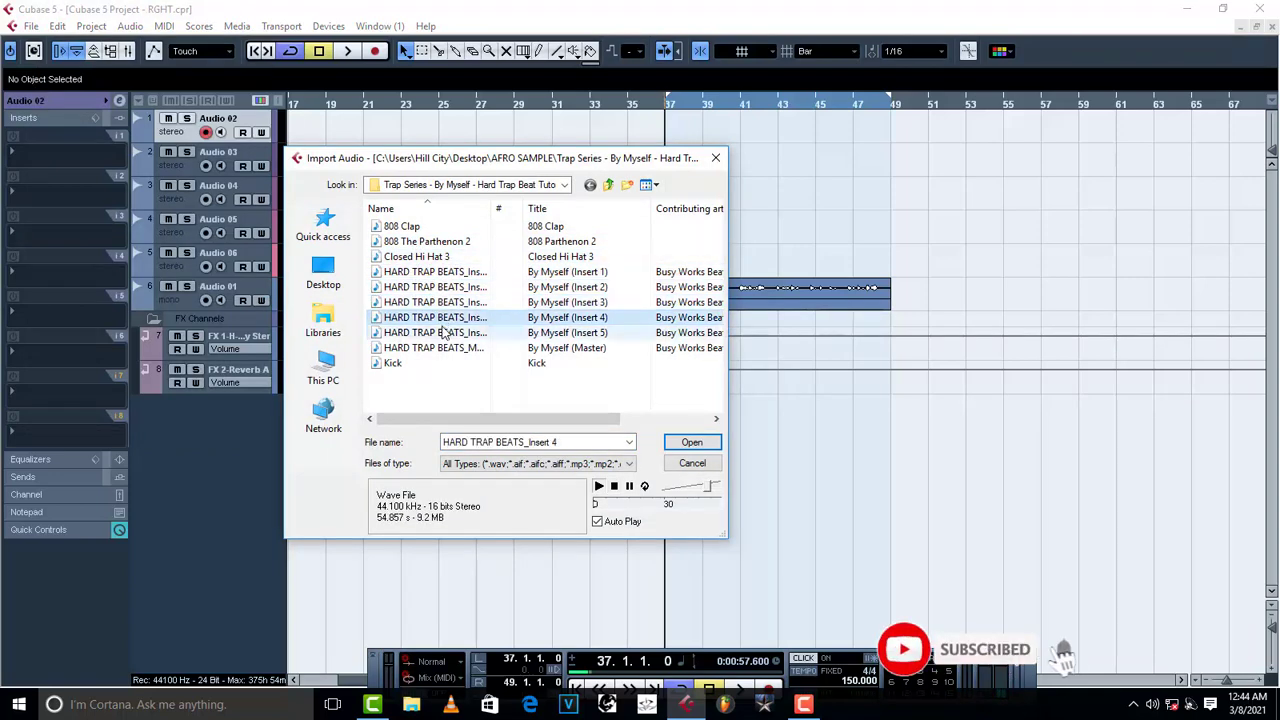
pyautogui.click(692, 446)
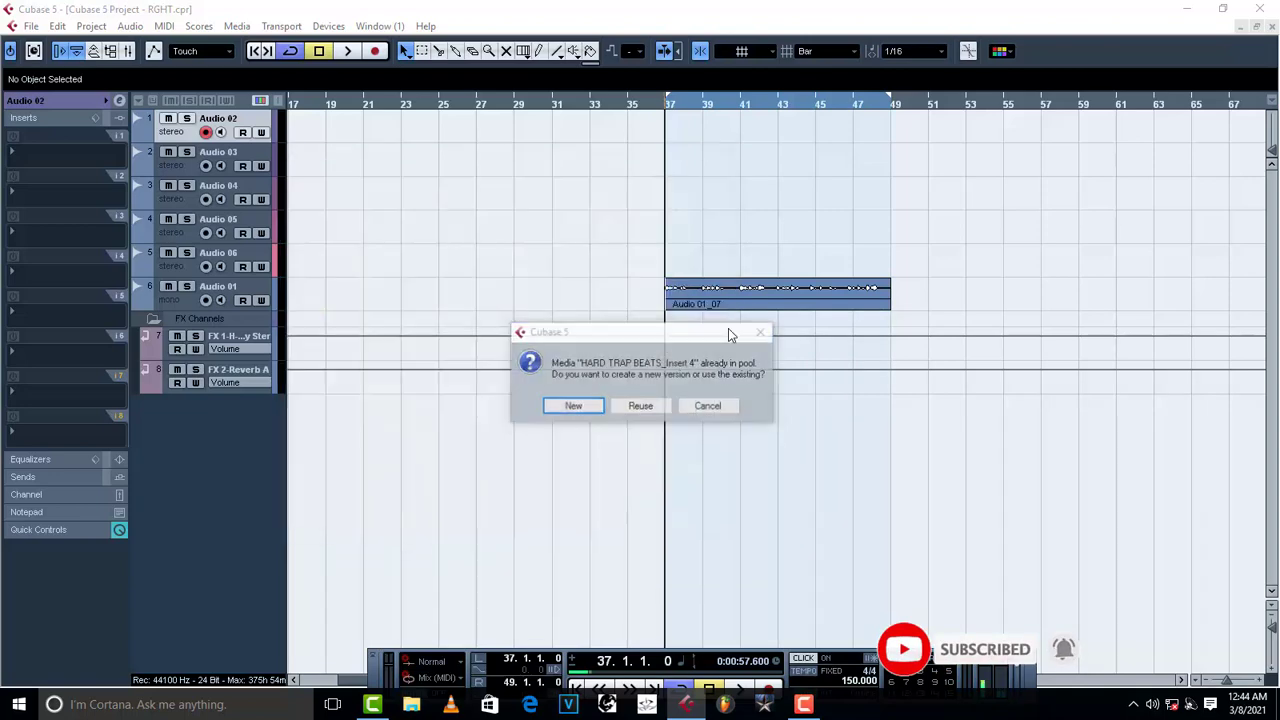
pyautogui.click(641, 404)
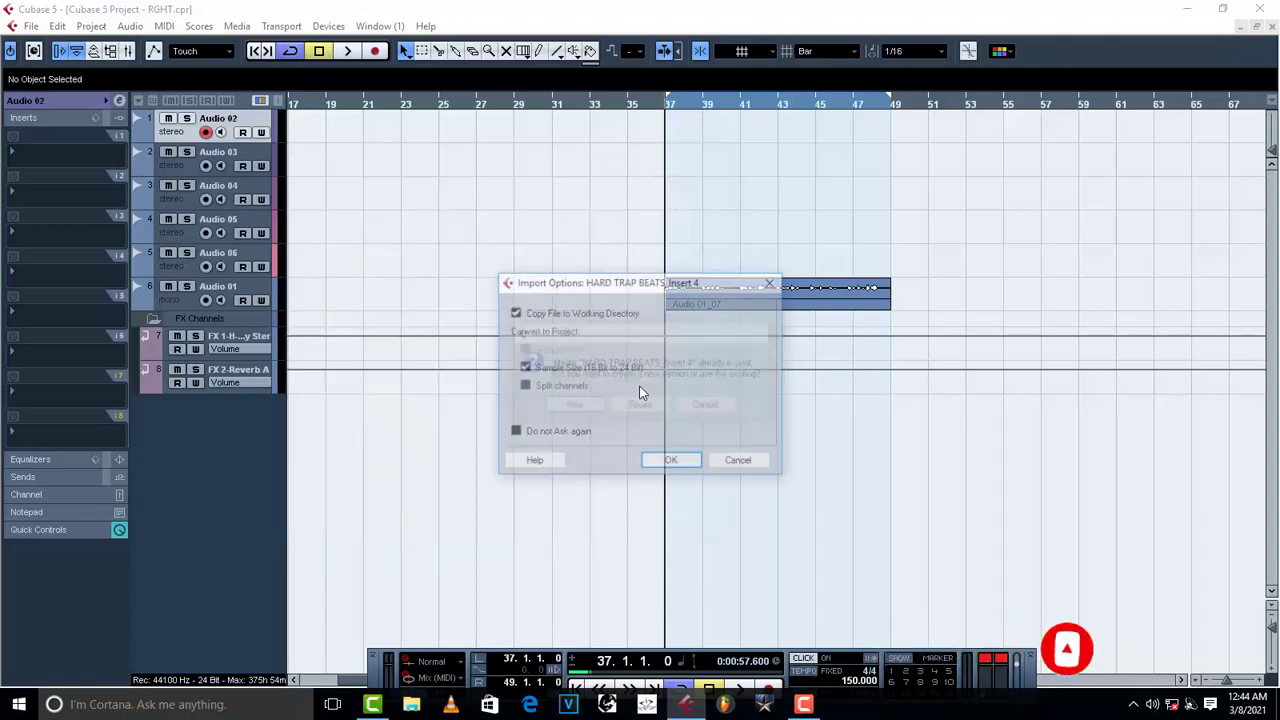
pyautogui.click(670, 460)
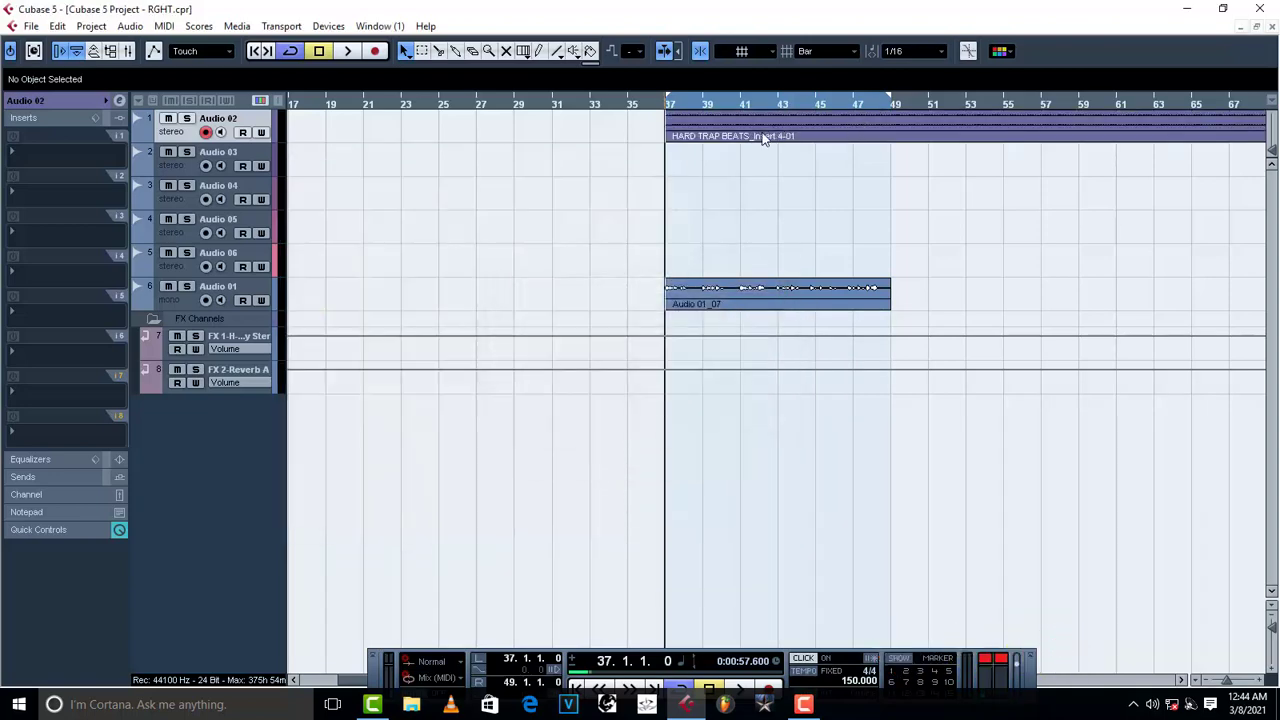
# - Turn on Musical Mode for the HARD TRAP BEATS_Insert 4 event in the Sample Editor and return to the project
pyautogui.press('space')
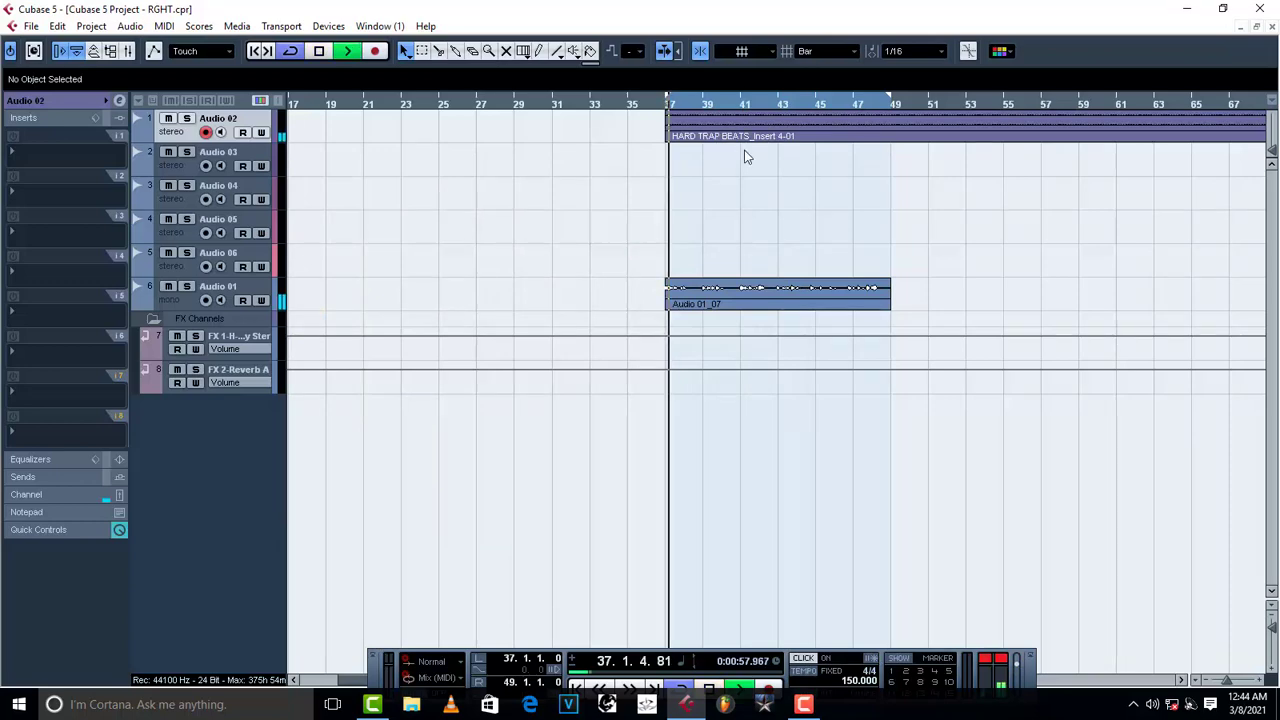
pyautogui.press('space')
pyautogui.doubleClick(810, 142)
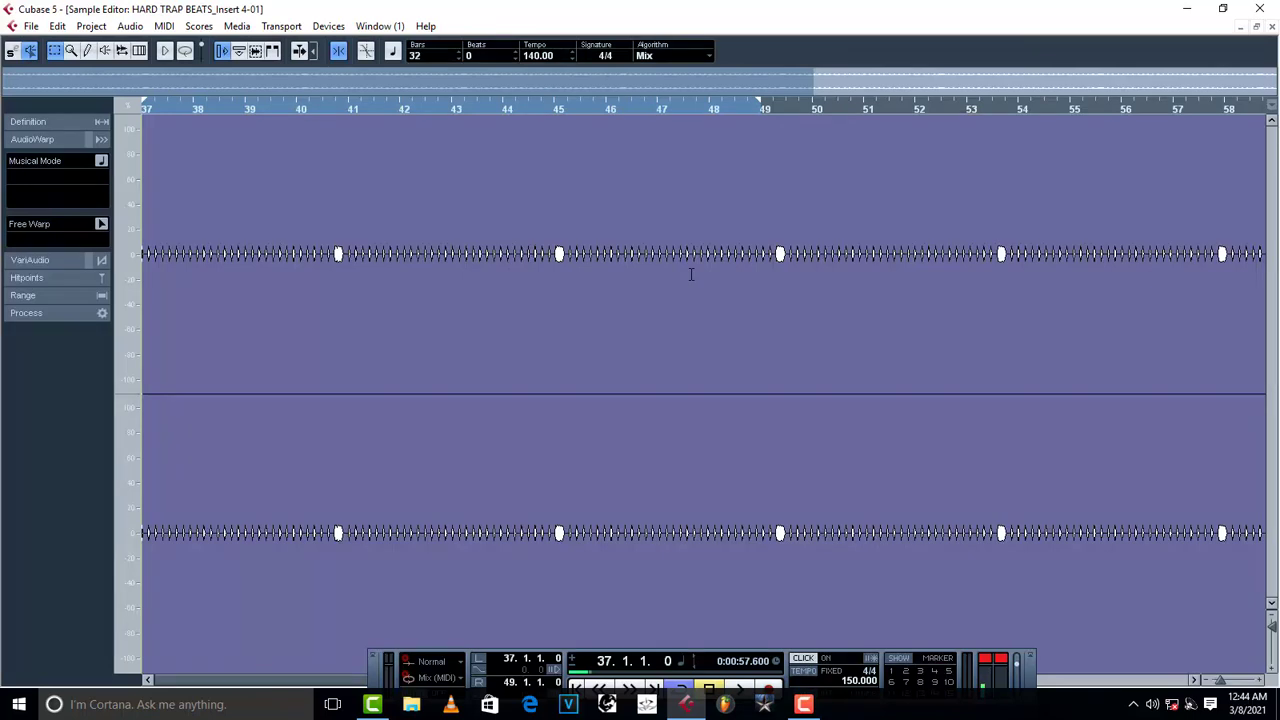
pyautogui.click(394, 52)
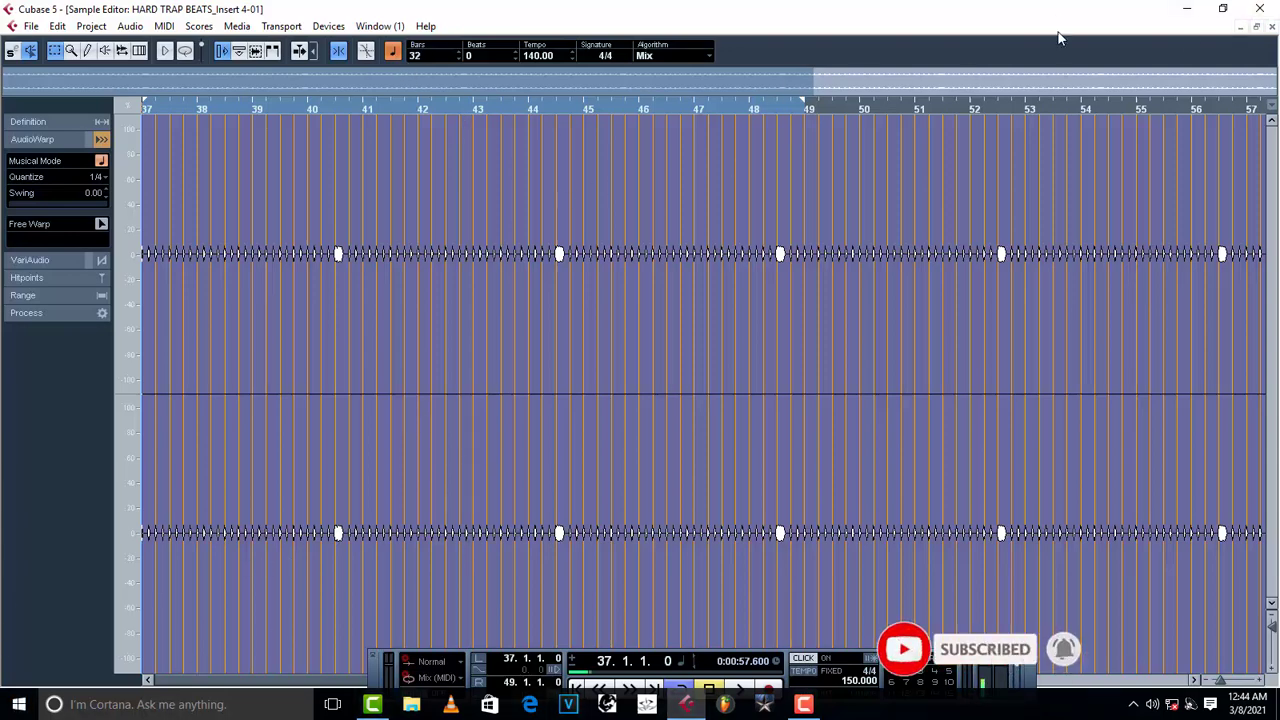
pyautogui.click(1271, 28)
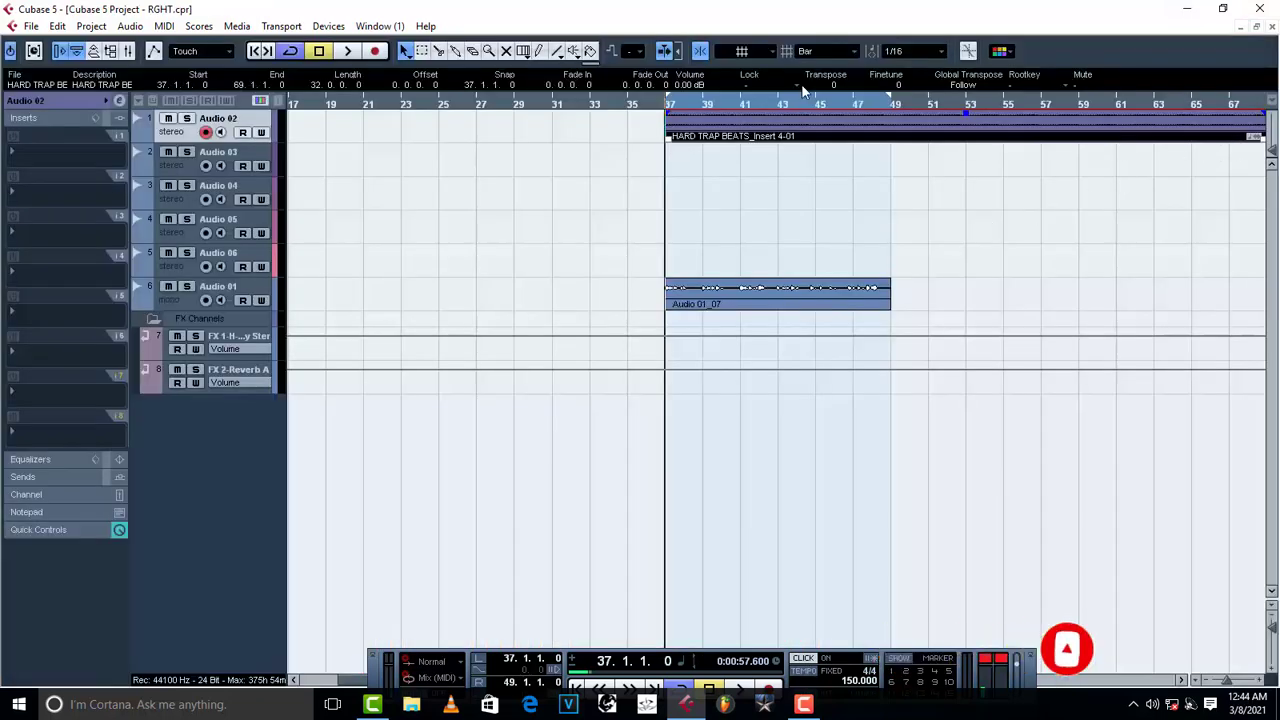
# - Split the HARD TRAP BEATS_Insert 4 event at bar 49 and delete the part after it
pyautogui.click(441, 52)
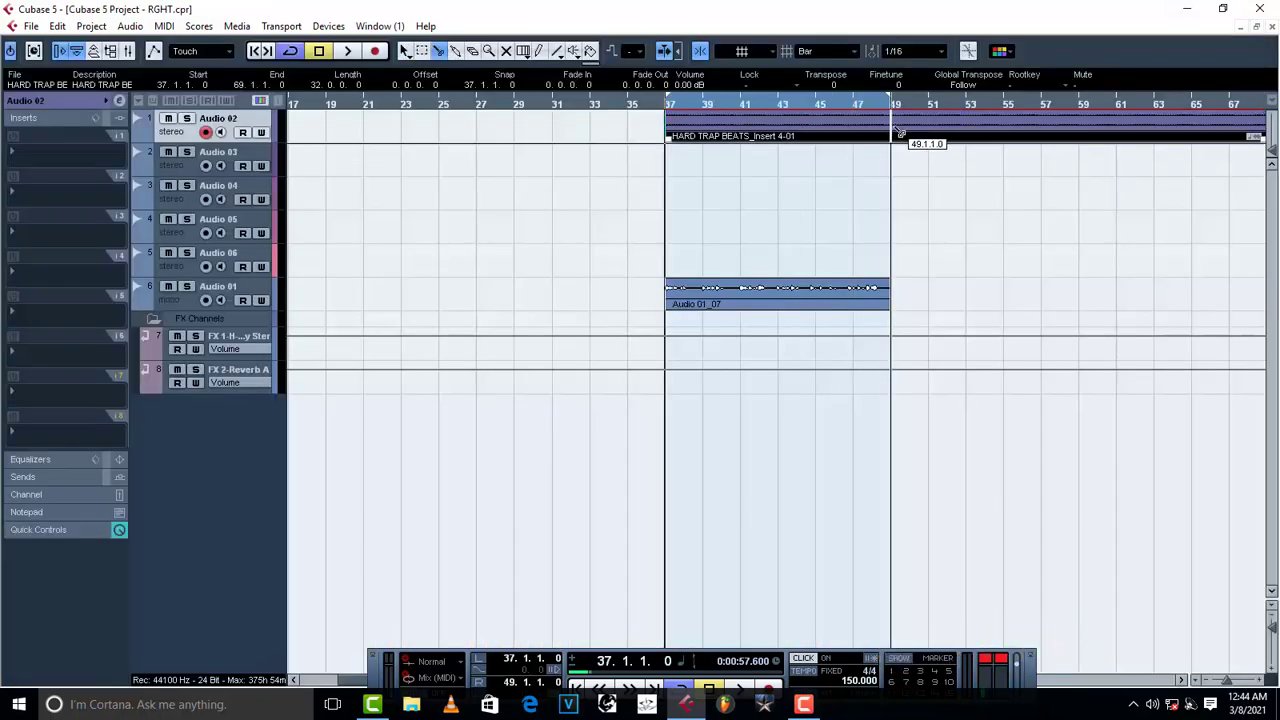
pyautogui.click(856, 120)
pyautogui.press('Delete')
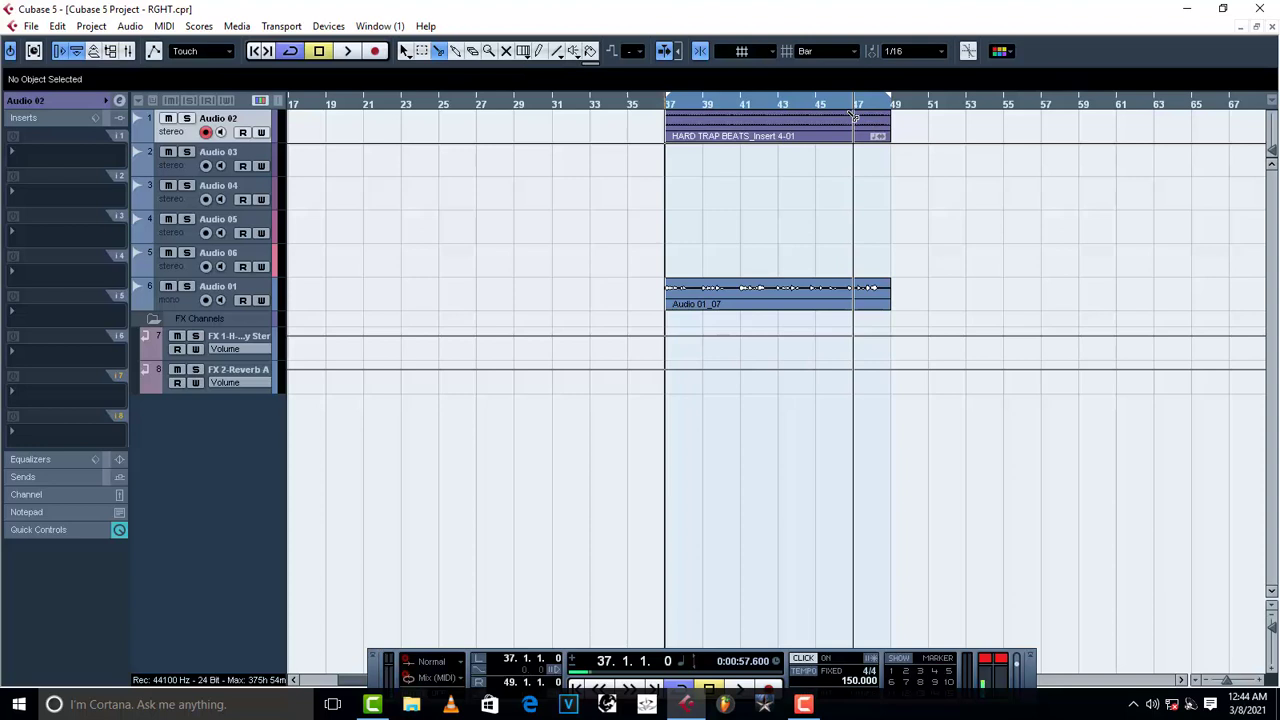
# - Play the Insert 4 stem with the recorded audio from bar 37, switching the metronome click back on during playback
pyautogui.press('space')
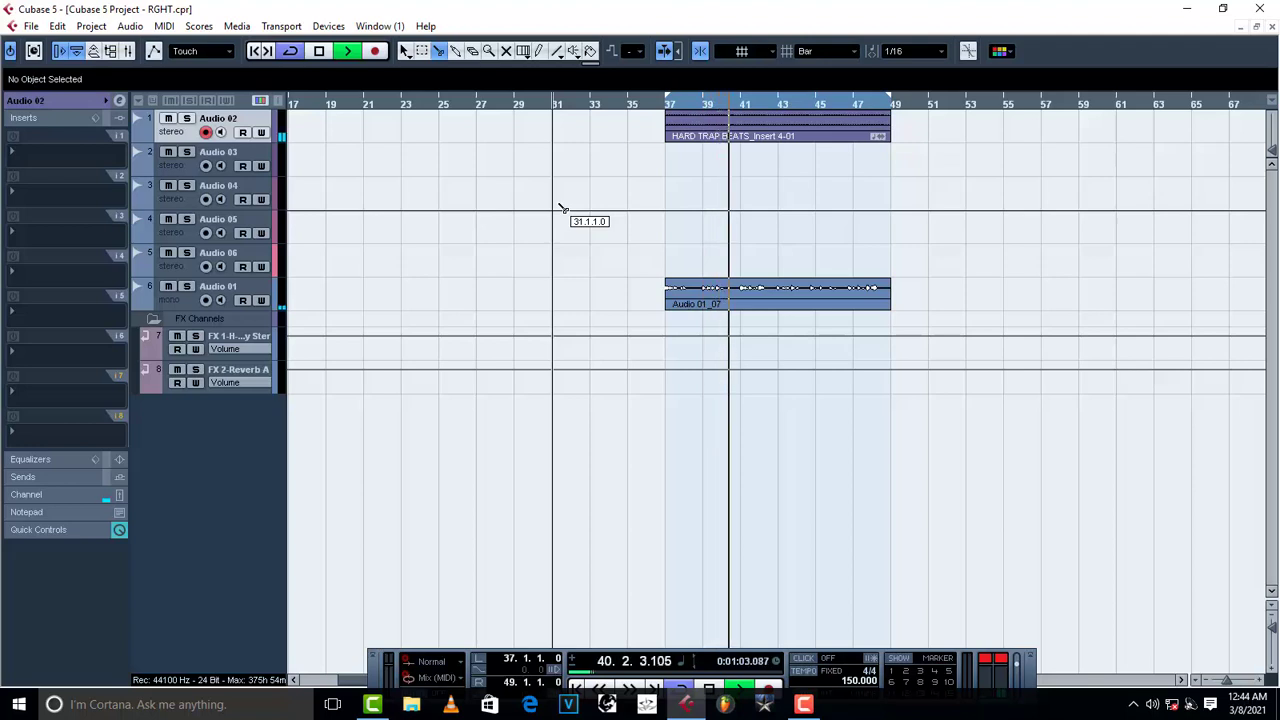
pyautogui.press('c')
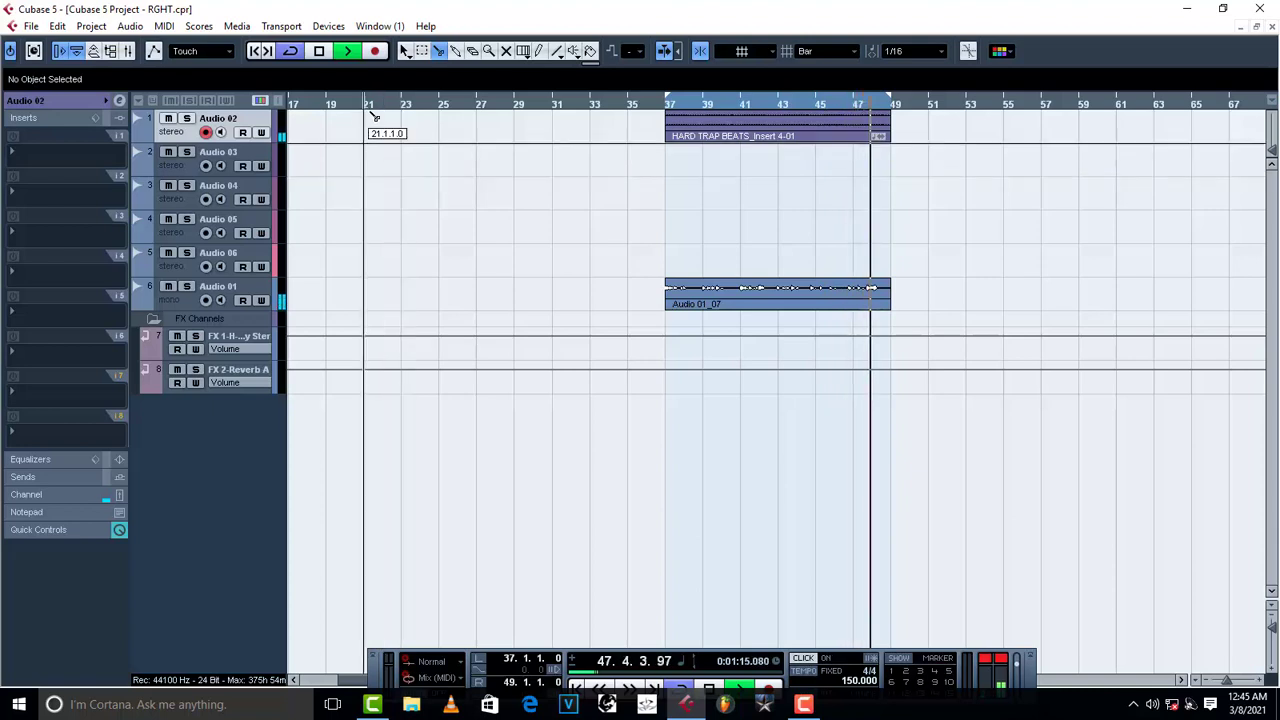
pyautogui.press('space')
# - Import the 808 Clap sample as a new version onto the Audio 03 track at bar 37
pyautogui.click(177, 170)
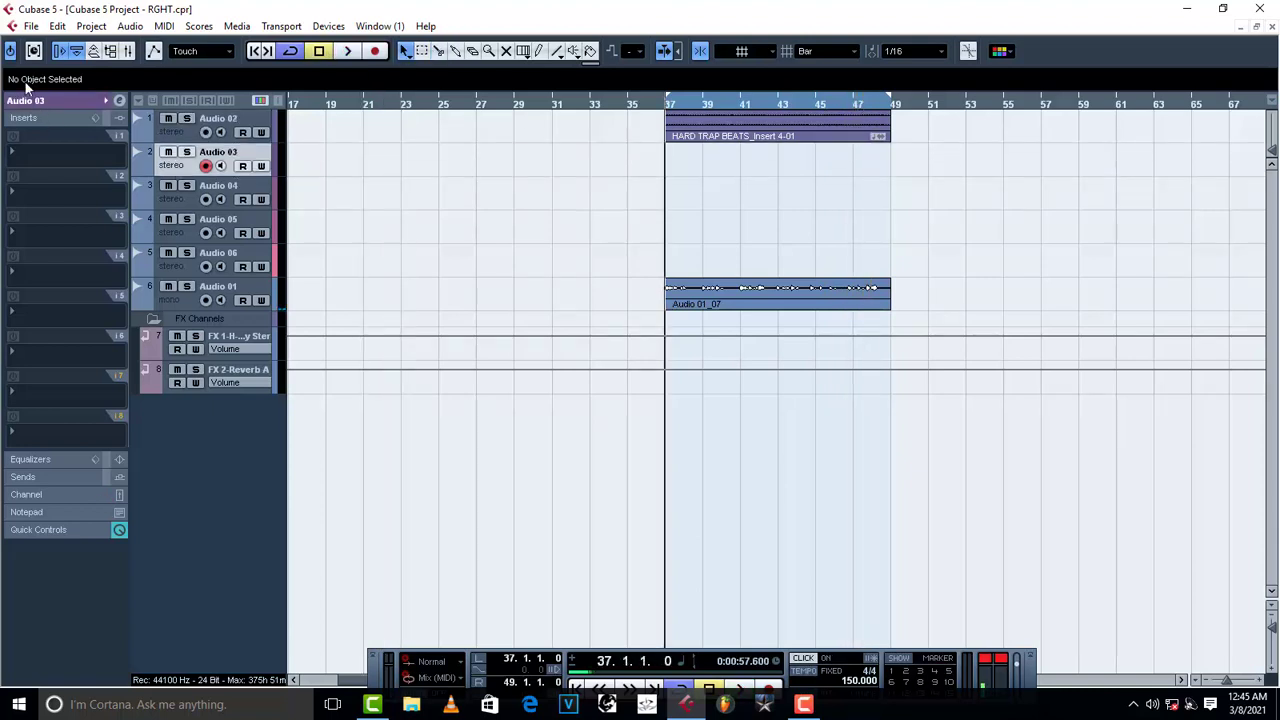
pyautogui.click(30, 27)
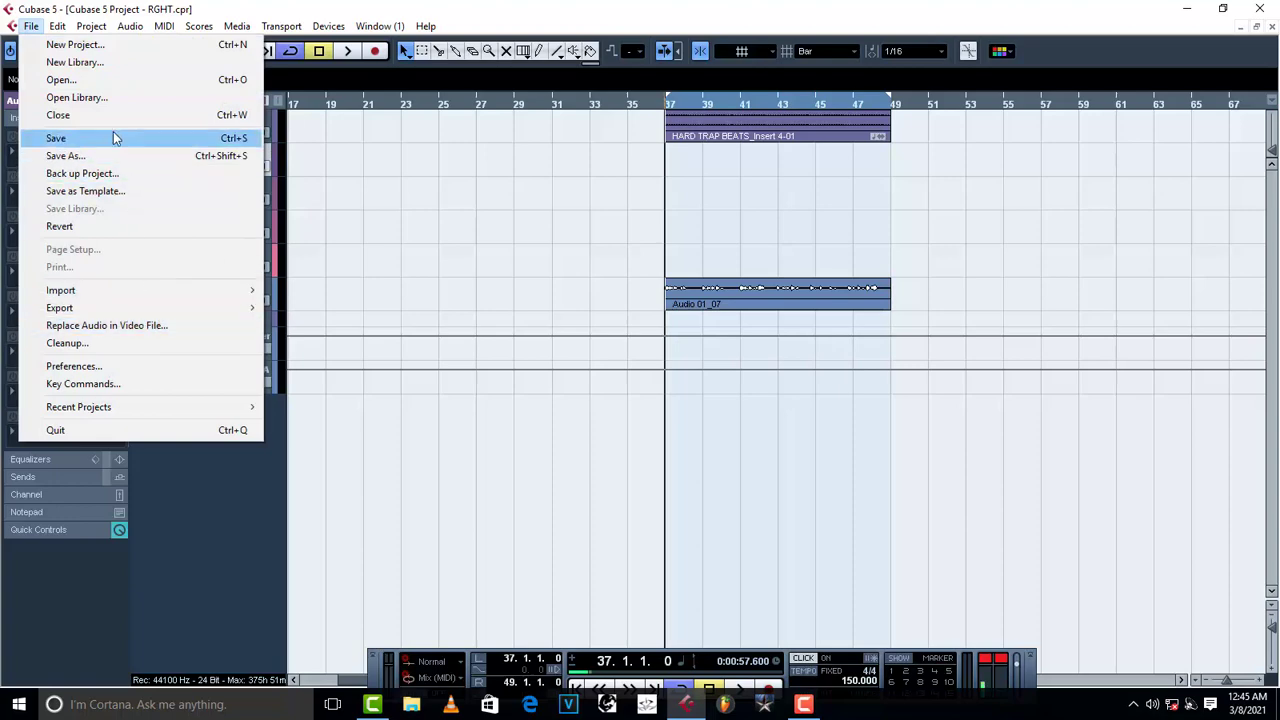
pyautogui.moveTo(128, 291)
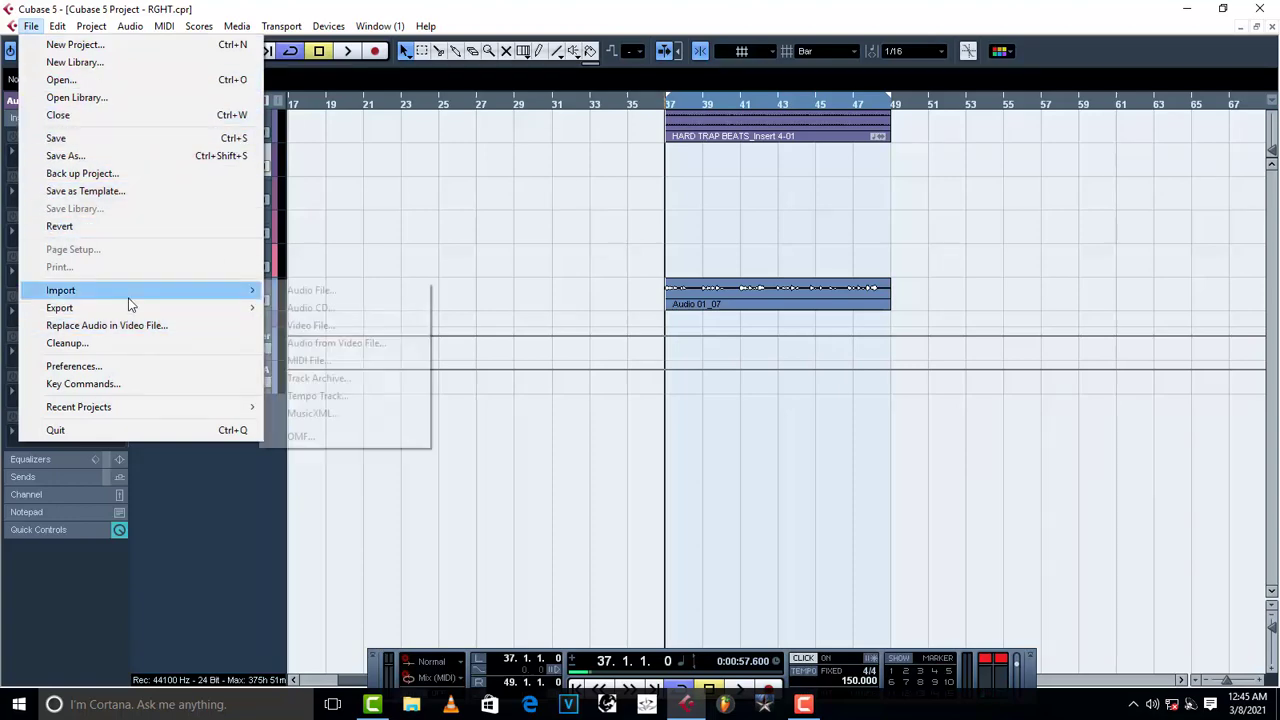
pyautogui.click(312, 290)
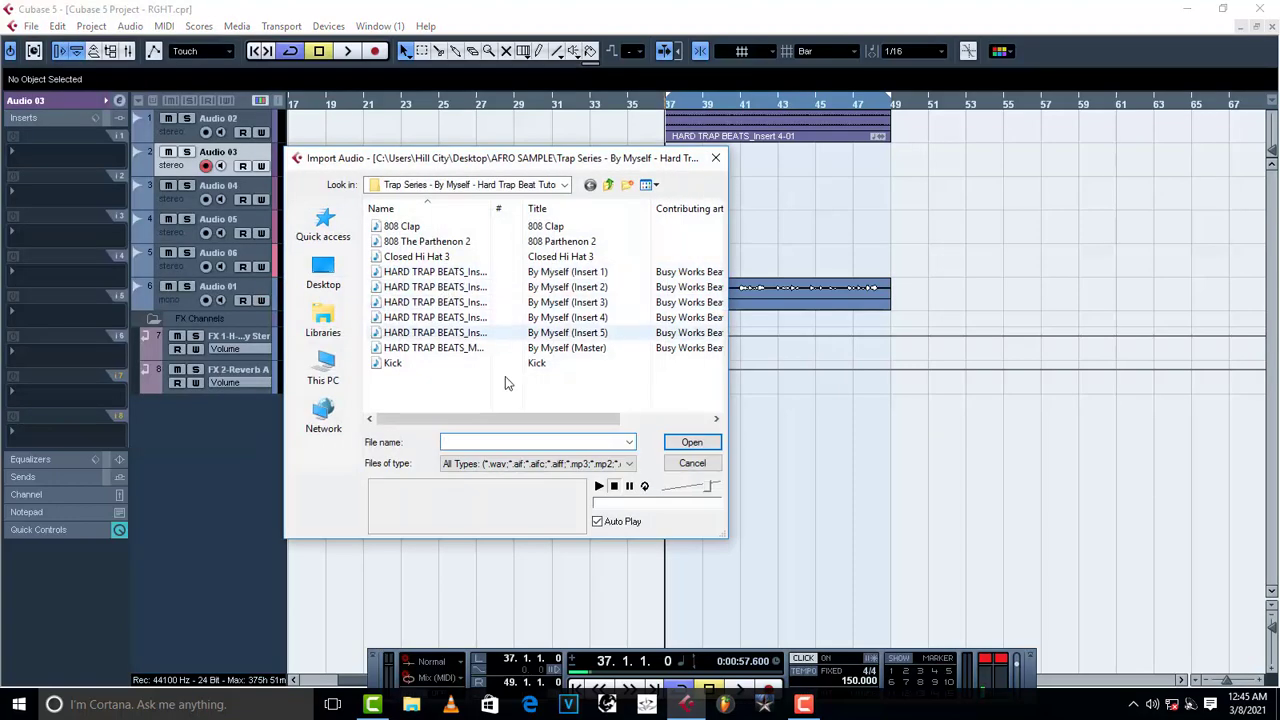
pyautogui.click(402, 227)
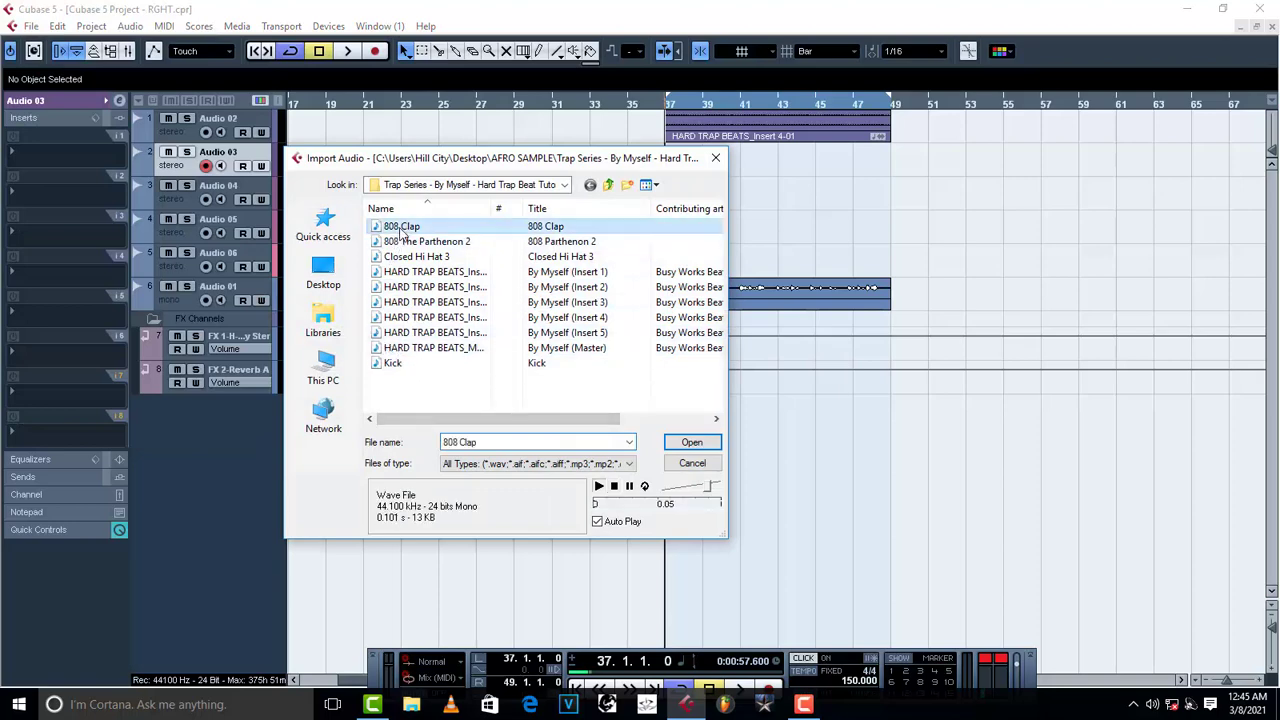
pyautogui.click(692, 447)
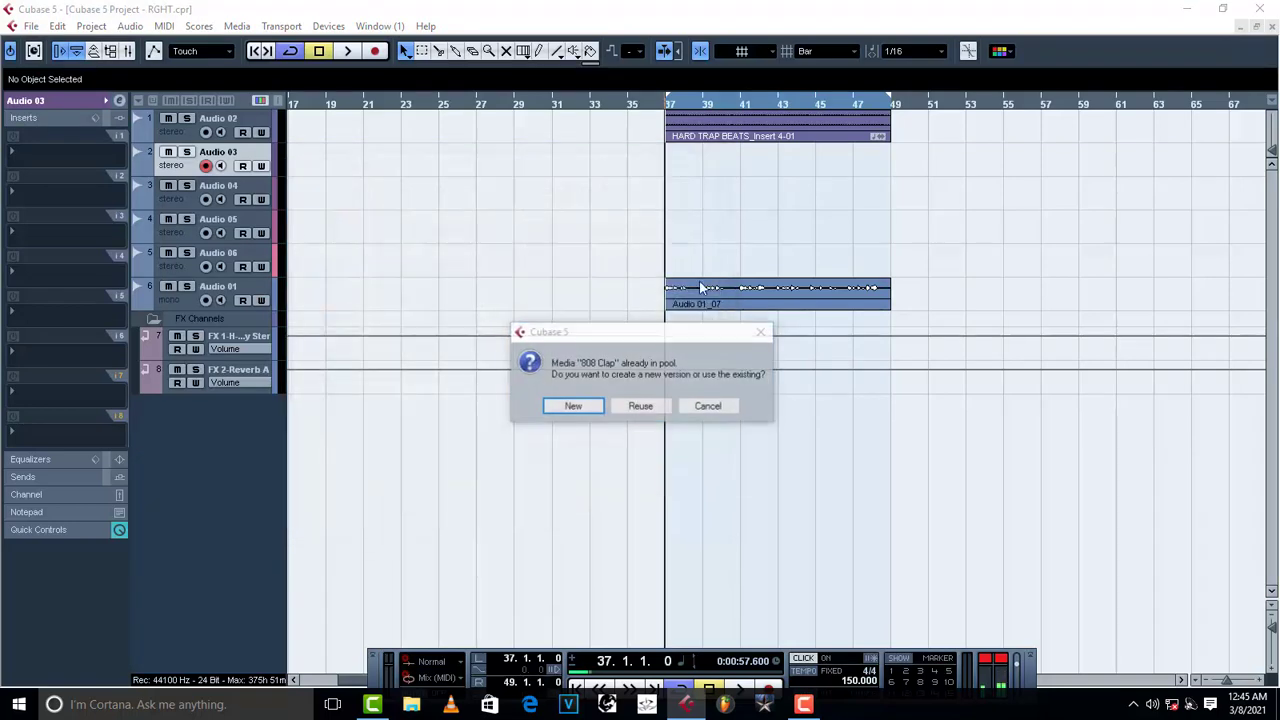
pyautogui.click(575, 405)
pyautogui.click(684, 463)
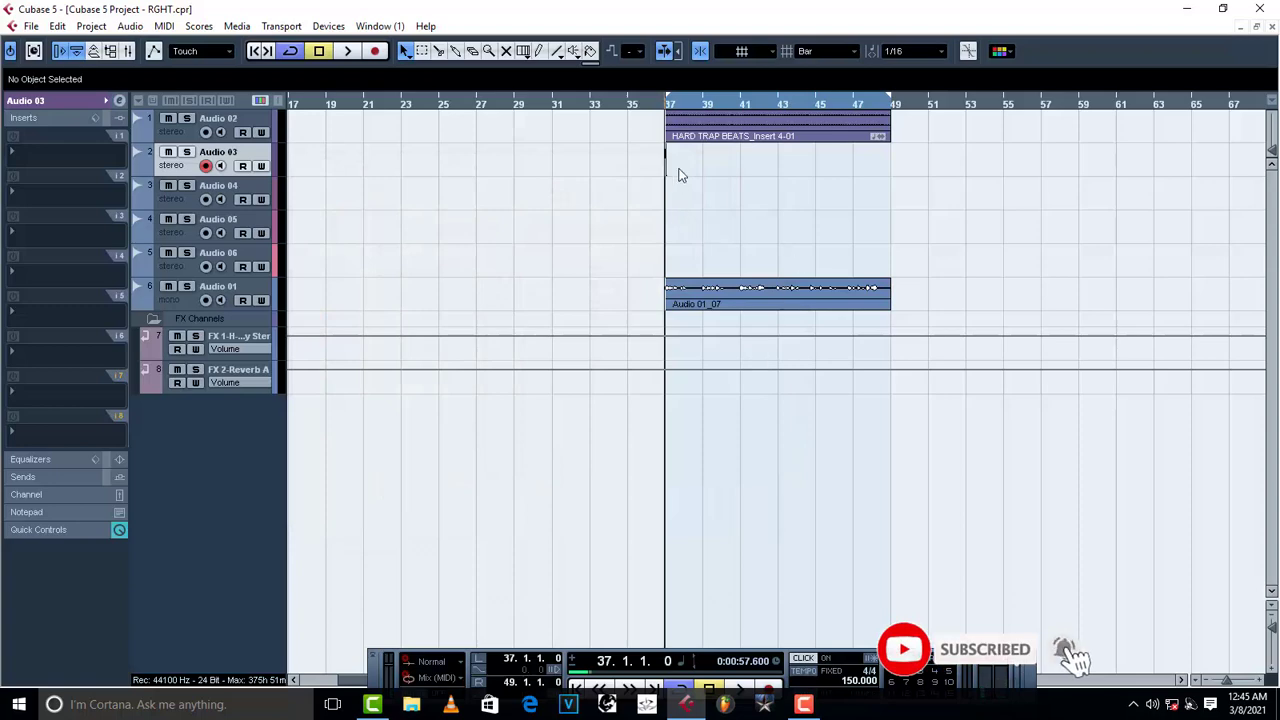
# - Create an audio part on Audio 03 from bar 37 to bar 49 and glue the 808 Clap event into it
pyautogui.press('h')
pyautogui.press('h')
pyautogui.press('h')
pyautogui.press('h')
pyautogui.press('h')
pyautogui.press('h')
pyautogui.press('h')
pyautogui.press('h')
pyautogui.press('h')
pyautogui.press('h')
pyautogui.press('h')
pyautogui.press('h')
pyautogui.press('h')
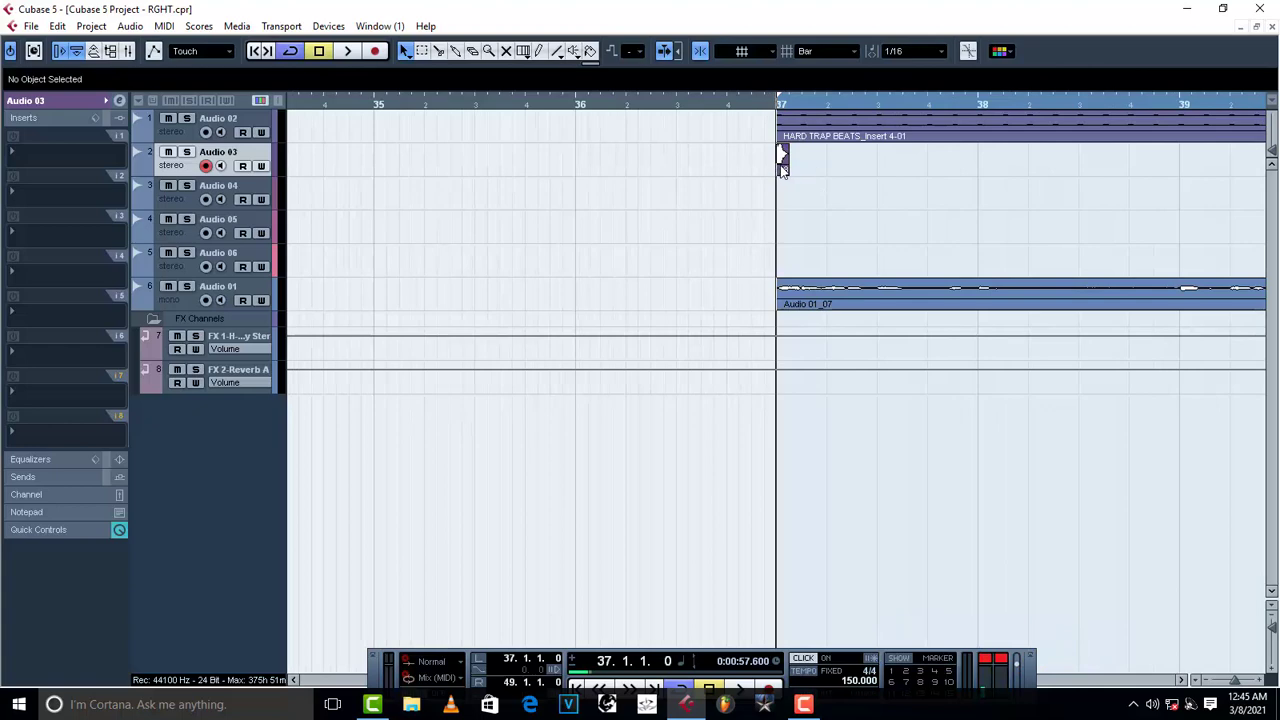
pyautogui.doubleClick(845, 167)
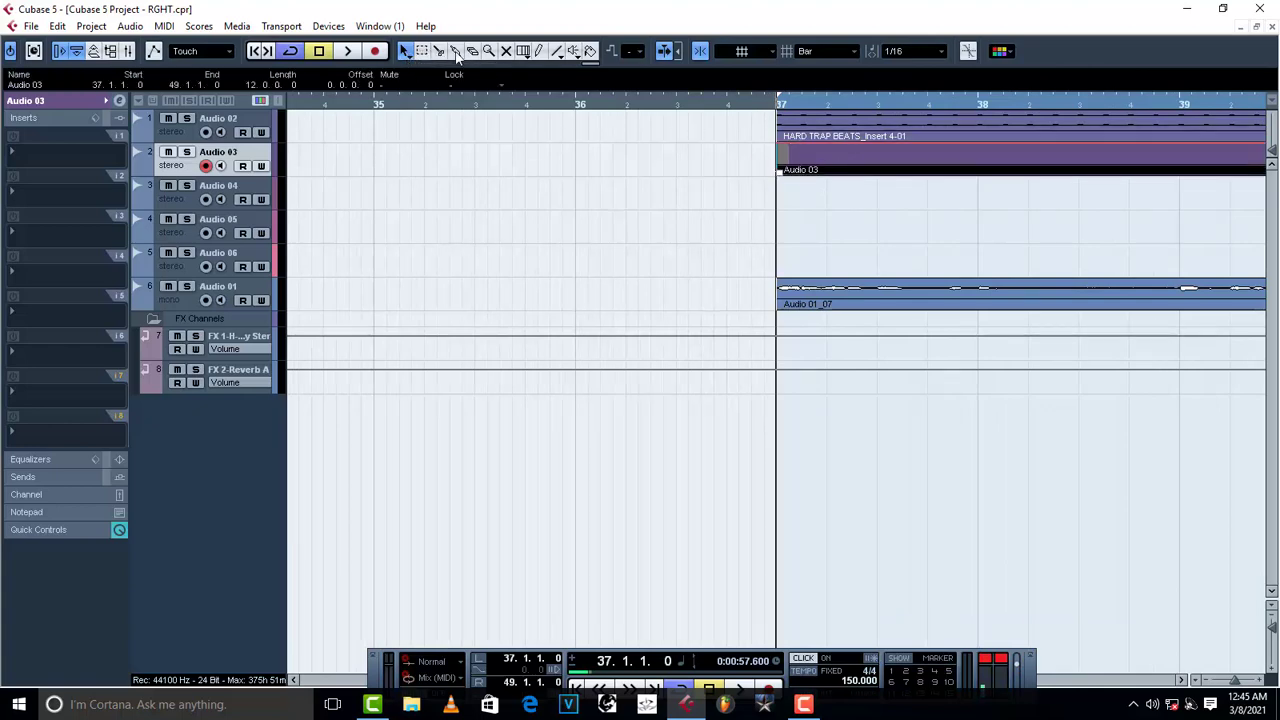
pyautogui.click(783, 160)
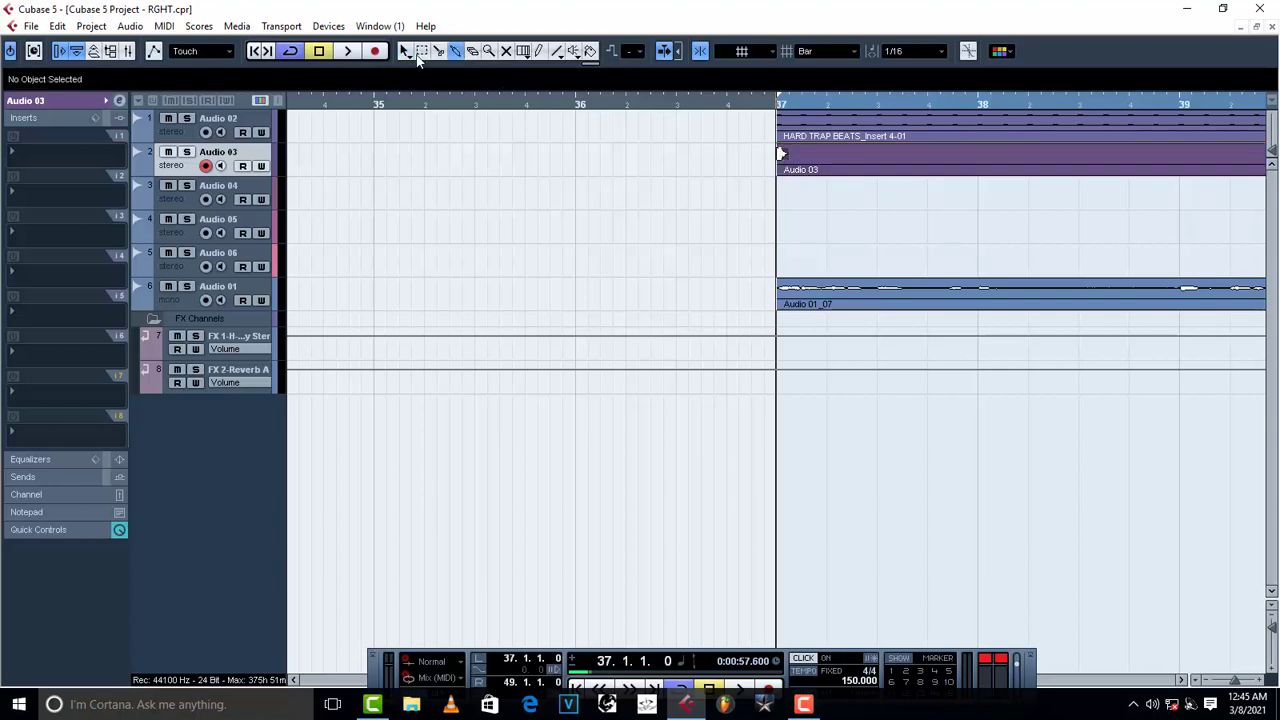
pyautogui.click(418, 57)
# - Open the Audio 03 part for editing, move the 808 Clap to 0:00:58:10, and play it back
pyautogui.click(808, 160)
pyautogui.doubleClick(808, 160)
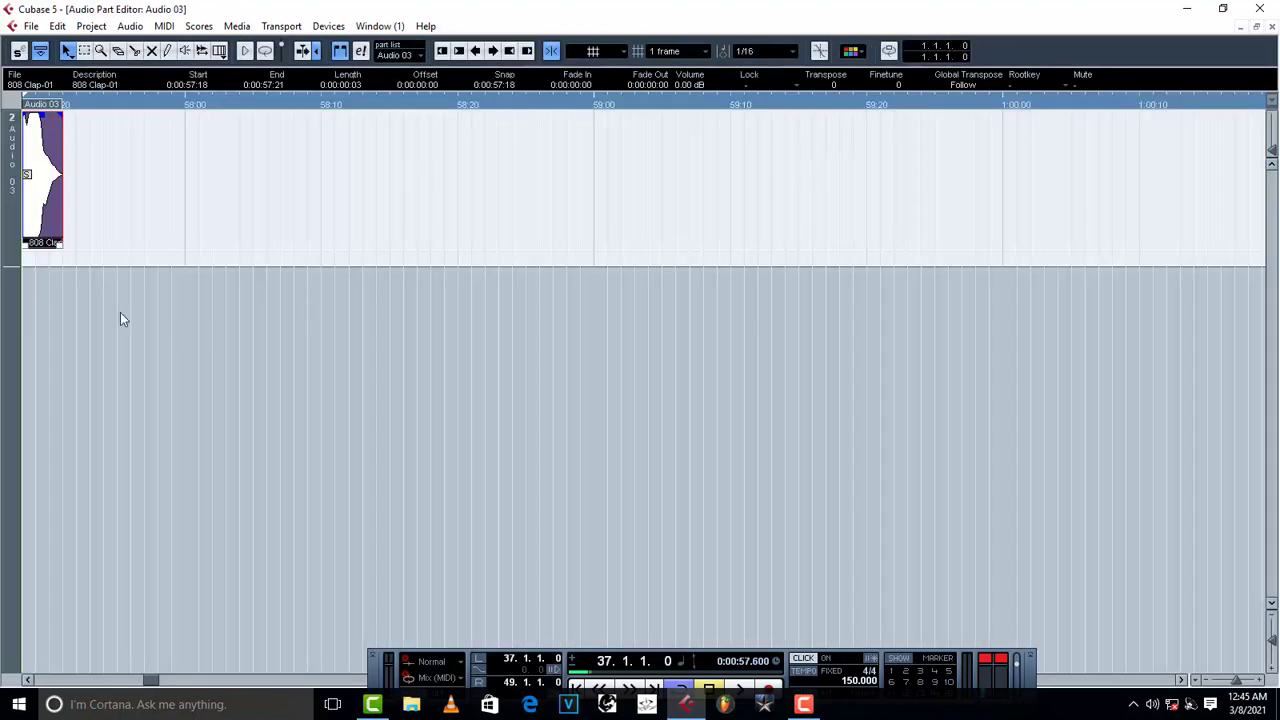
pyautogui.moveTo(42, 185); pyautogui.dragTo(381, 220)
pyautogui.press('space')
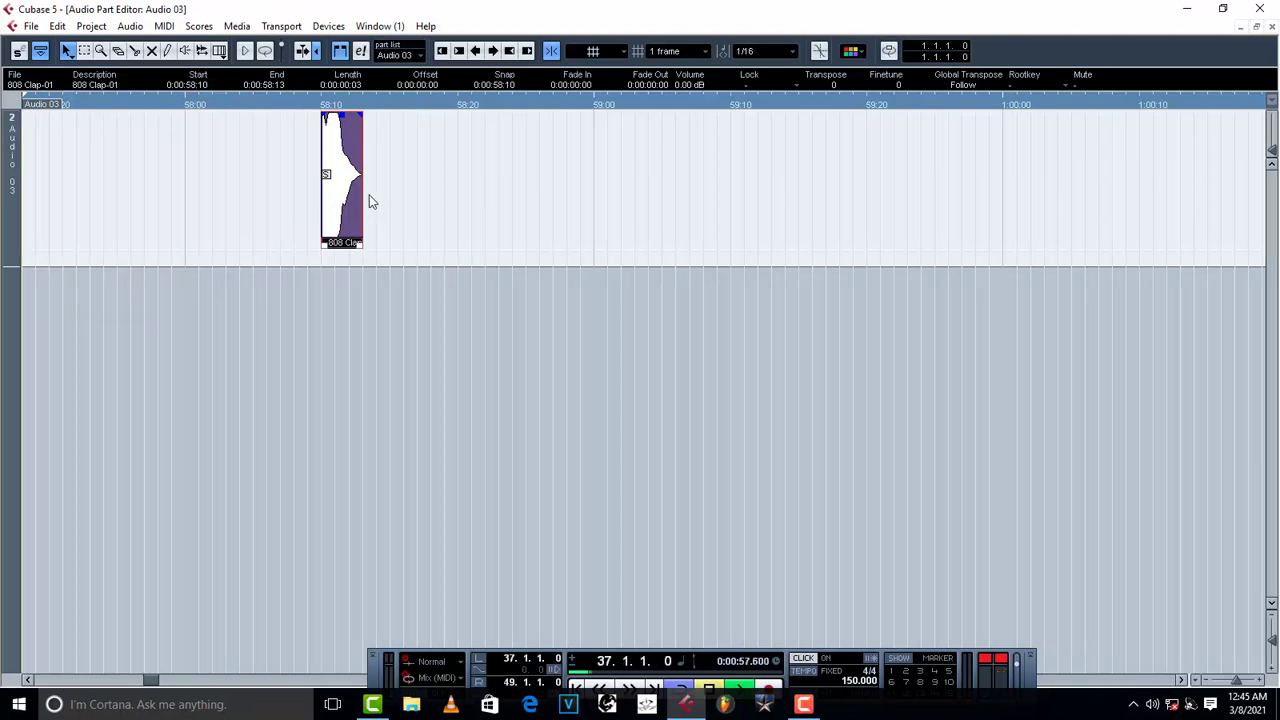
# - Duplicate the 808 Clap inside the Audio 03 part, place the two hits at 0:00:58:12 and 0:01:00:00, and close the part editor
pyautogui.moveTo(352, 200); pyautogui.dragTo(392, 195)
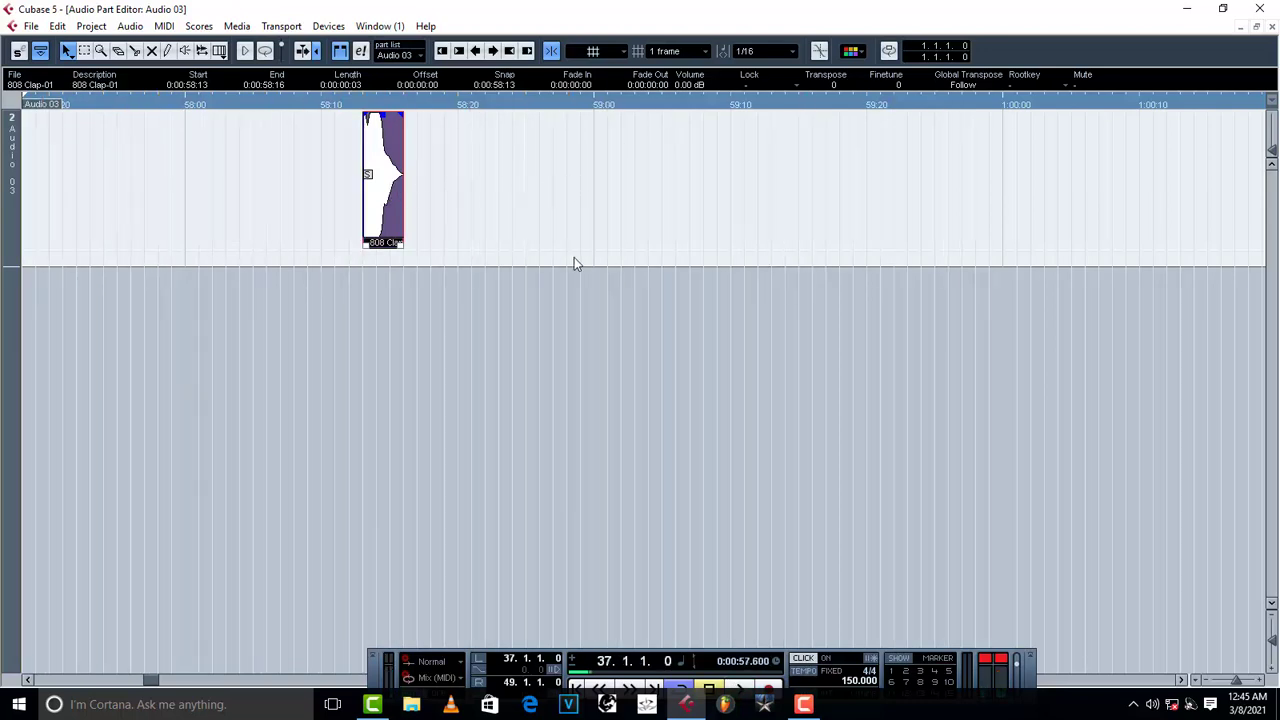
pyautogui.hotkey('ctrl', 'd')
pyautogui.moveTo(463, 194); pyautogui.dragTo(1068, 181)
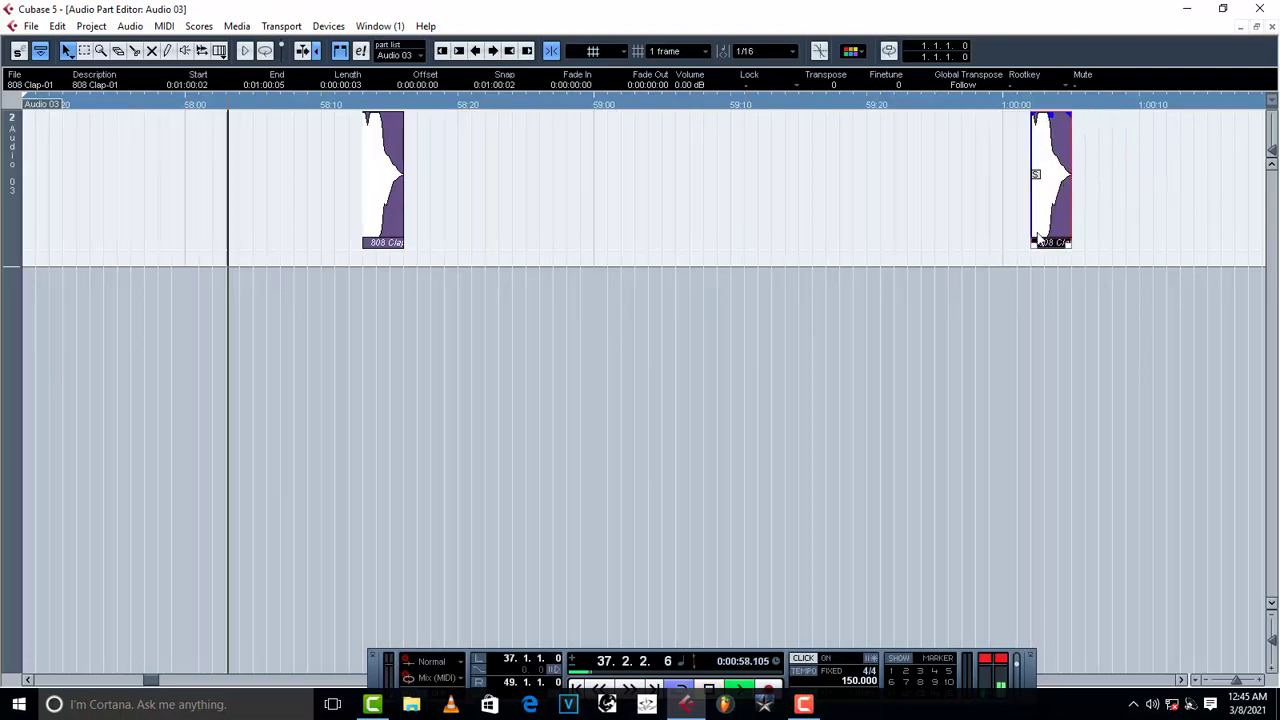
pyautogui.moveTo(393, 195); pyautogui.dragTo(380, 196)
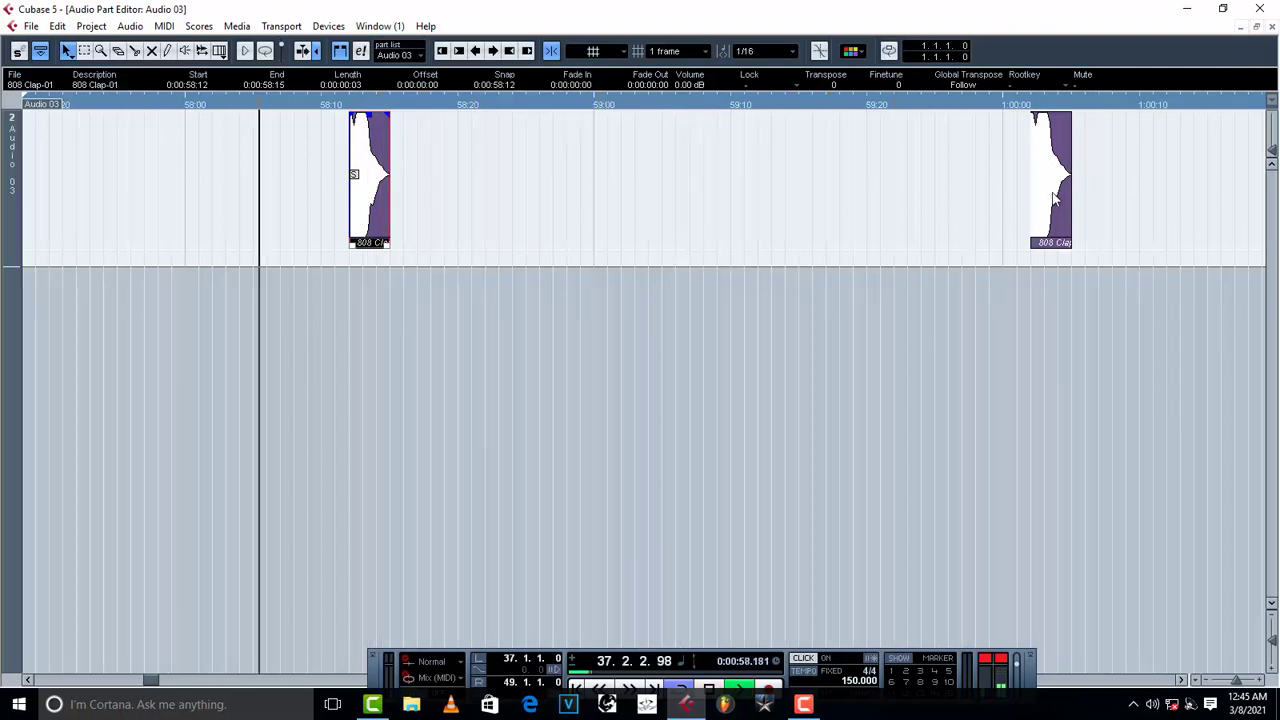
pyautogui.moveTo(1055, 197); pyautogui.dragTo(1027, 204)
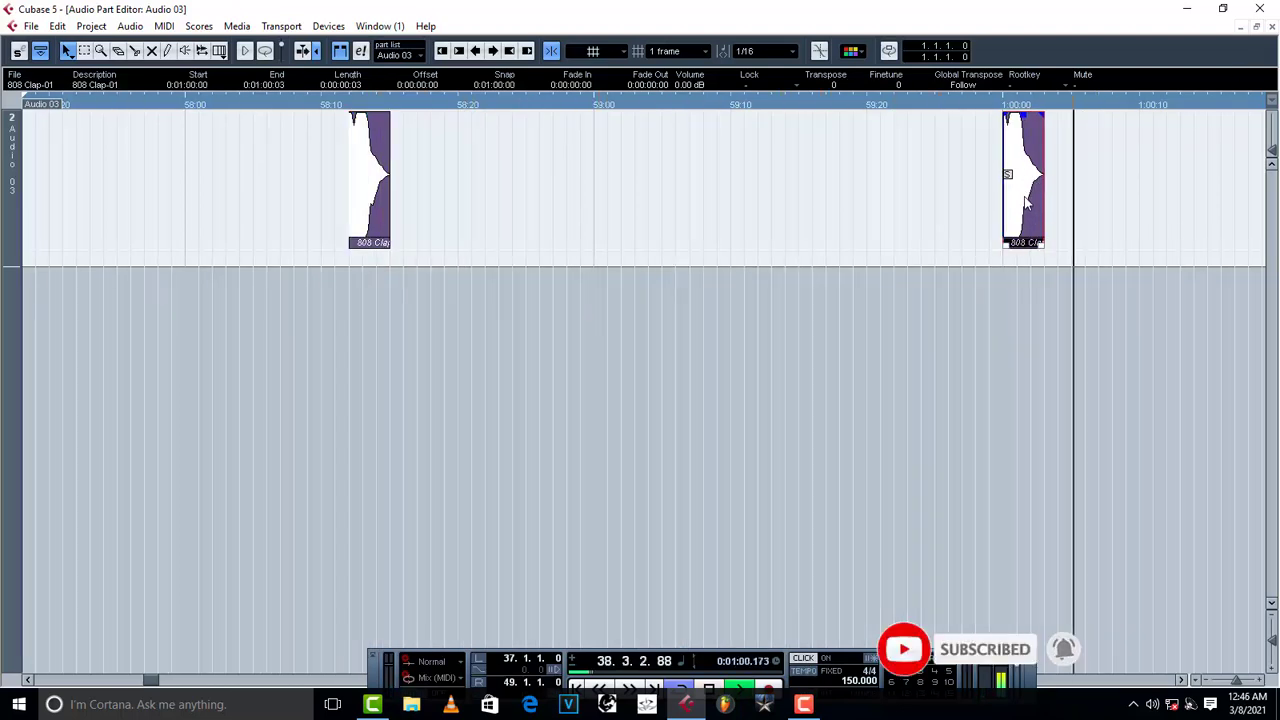
pyautogui.click(1272, 27)
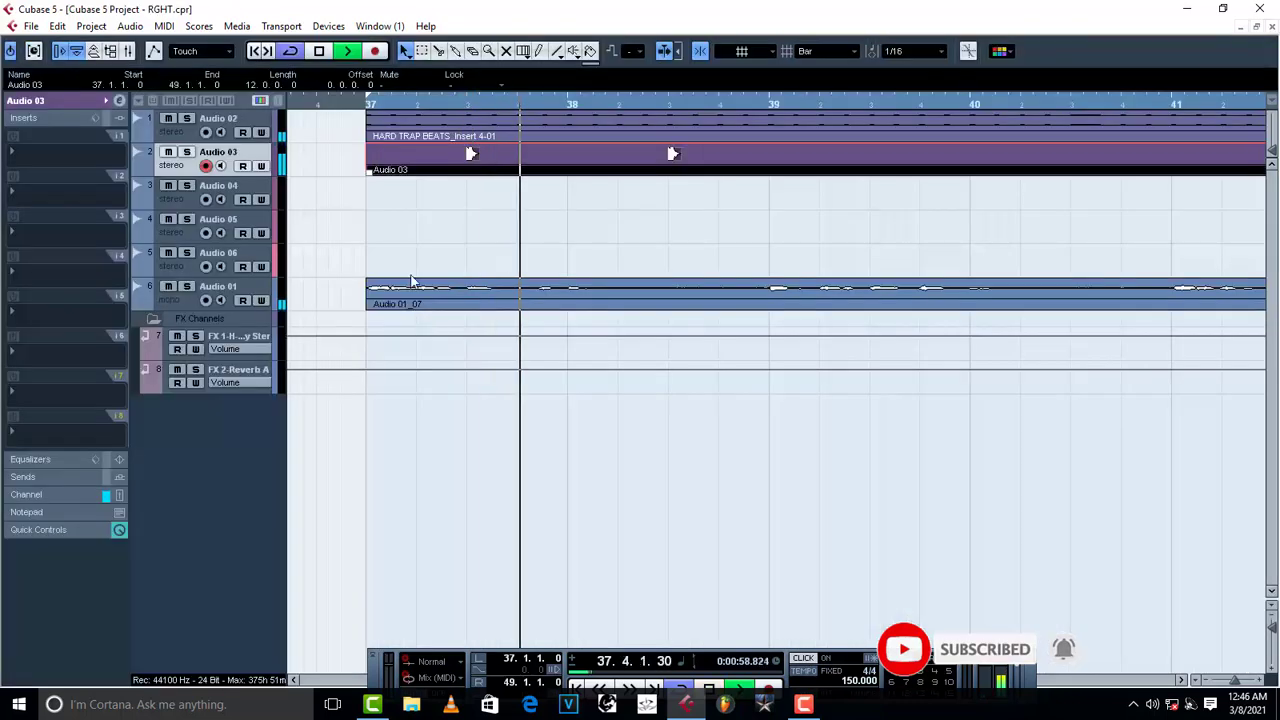
# - Stop playback, split the Audio 03 part at bar 39, and delete the section after it
pyautogui.press('space')
pyautogui.click(439, 52)
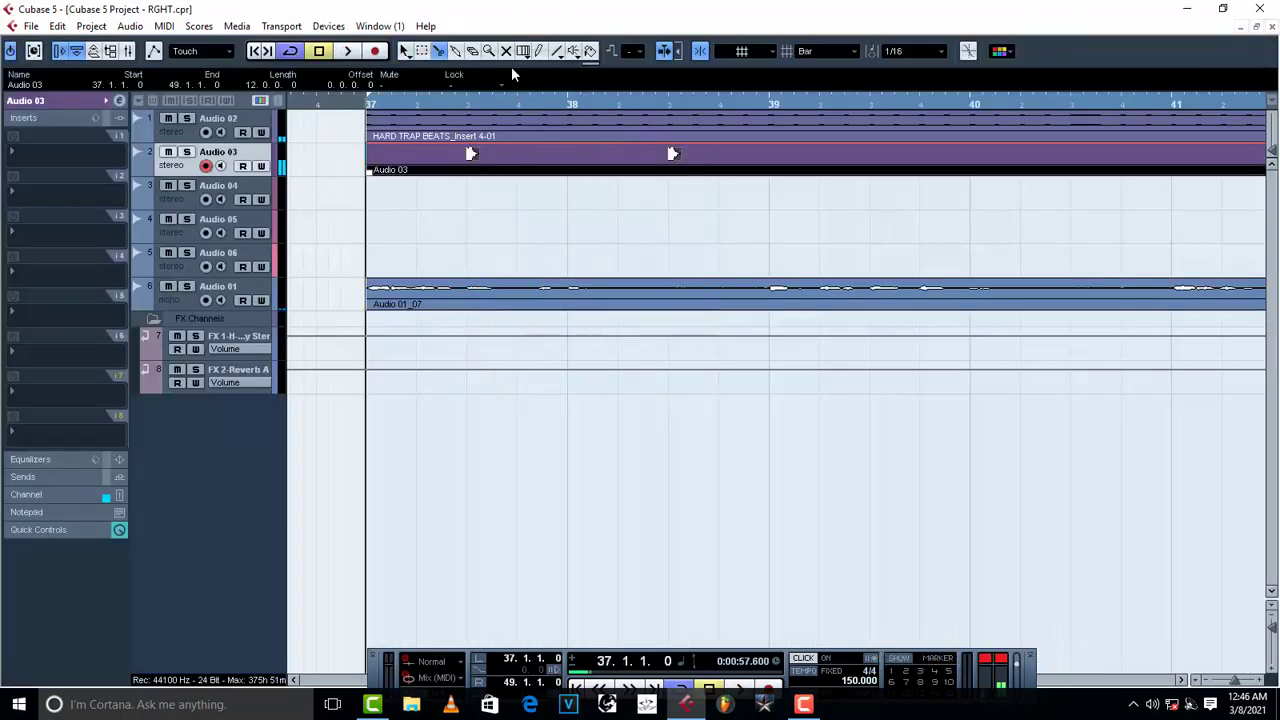
pyautogui.click(745, 161)
pyautogui.press('Delete')
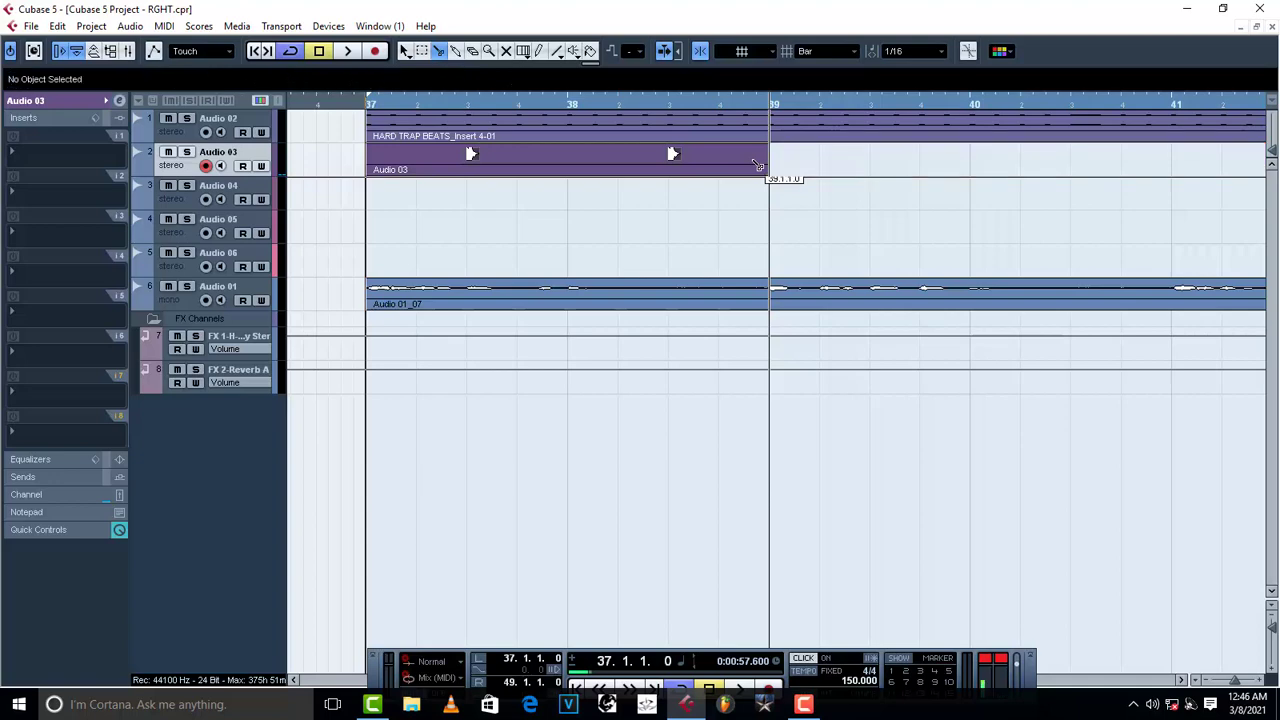
# - Duplicate the two-bar Audio 03 clap part repeatedly until the copies fill the track up to bar 49
pyautogui.click(518, 157)
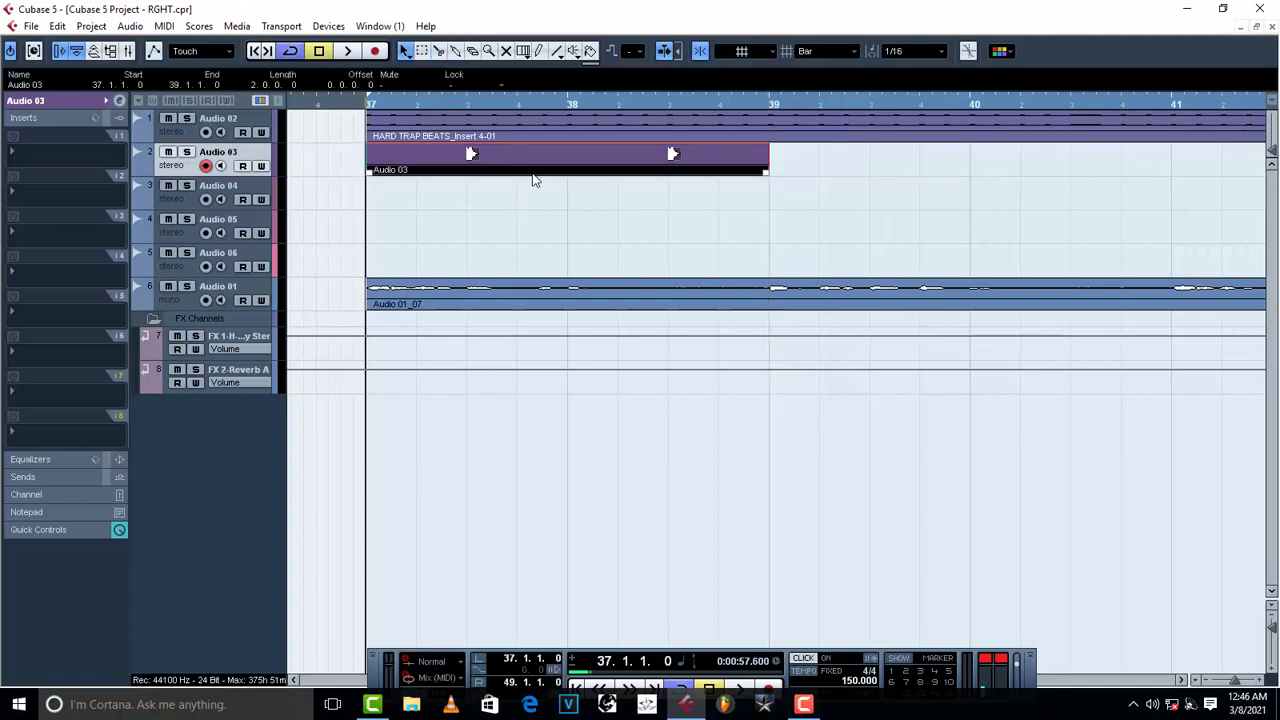
pyautogui.press('g')
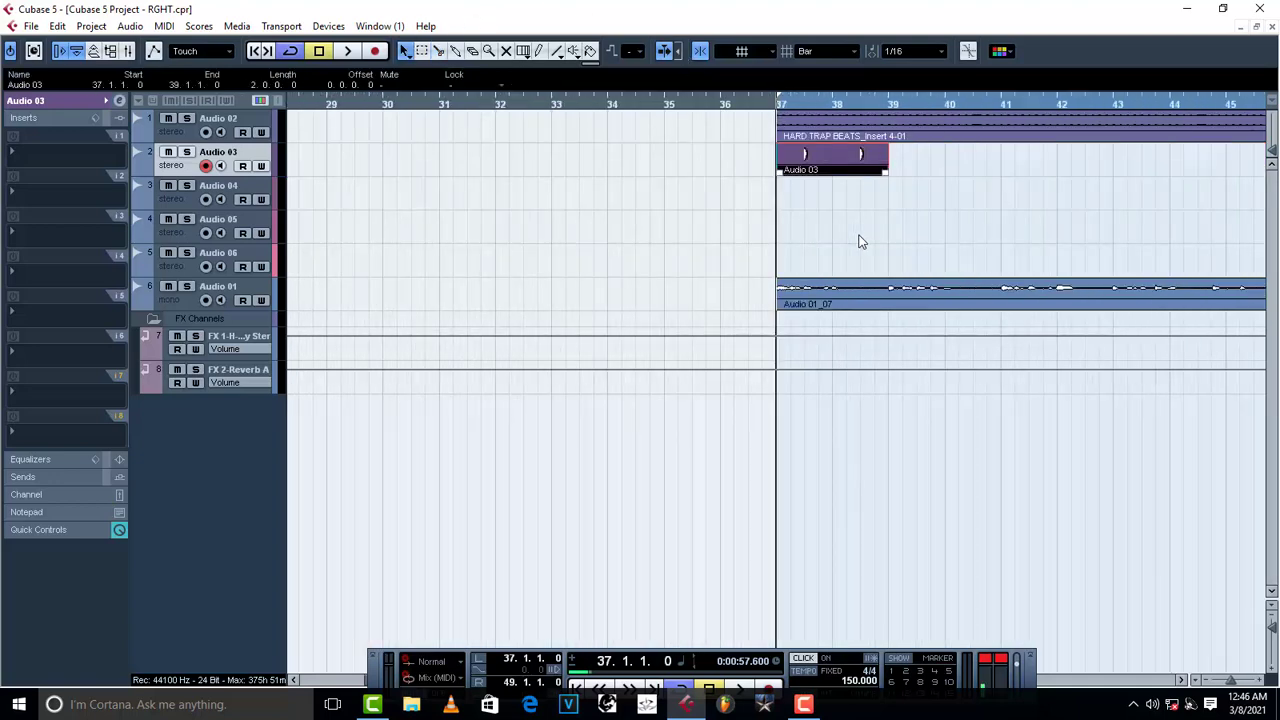
pyautogui.hotkey('ctrl', 'd')
pyautogui.hotkey('ctrl', 'd')
pyautogui.hotkey('ctrl', 'd')
pyautogui.hotkey('ctrl', 'd')
pyautogui.press('g')
pyautogui.press('g')
pyautogui.press('g')
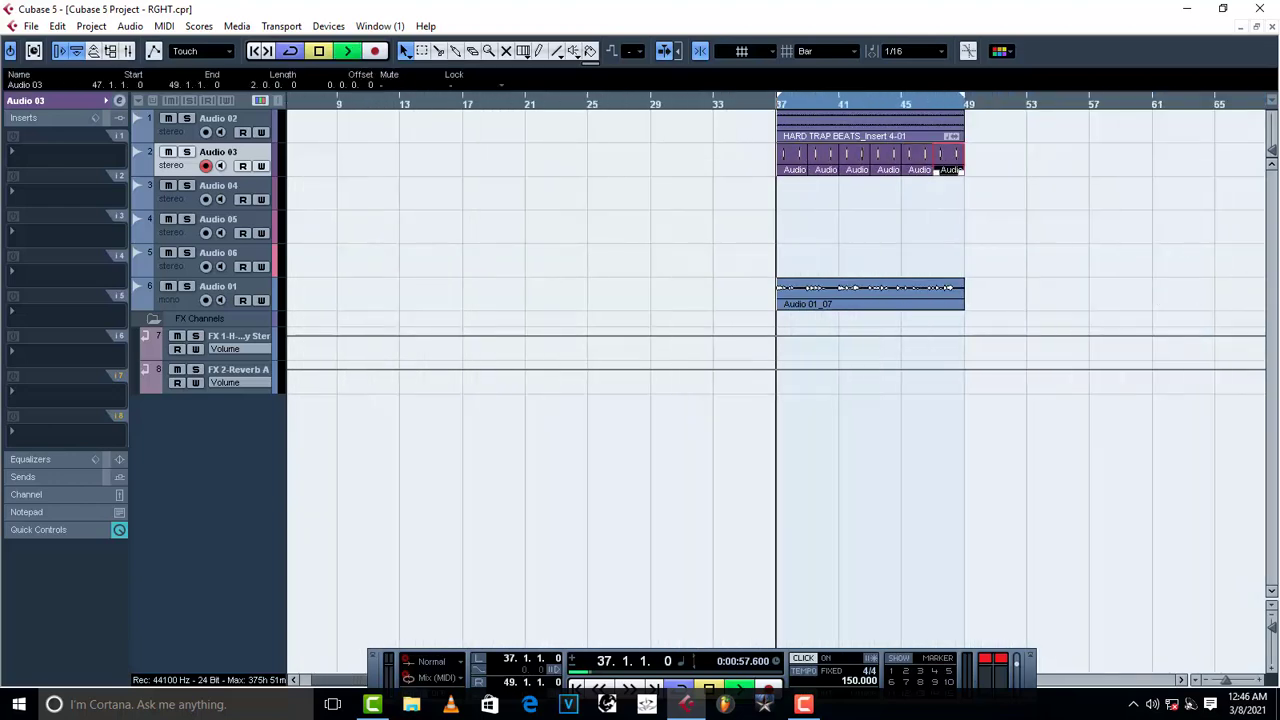
# - Play the arrangement from bar 37 to check the repeated clap pattern against the other tracks
pyautogui.press('space')
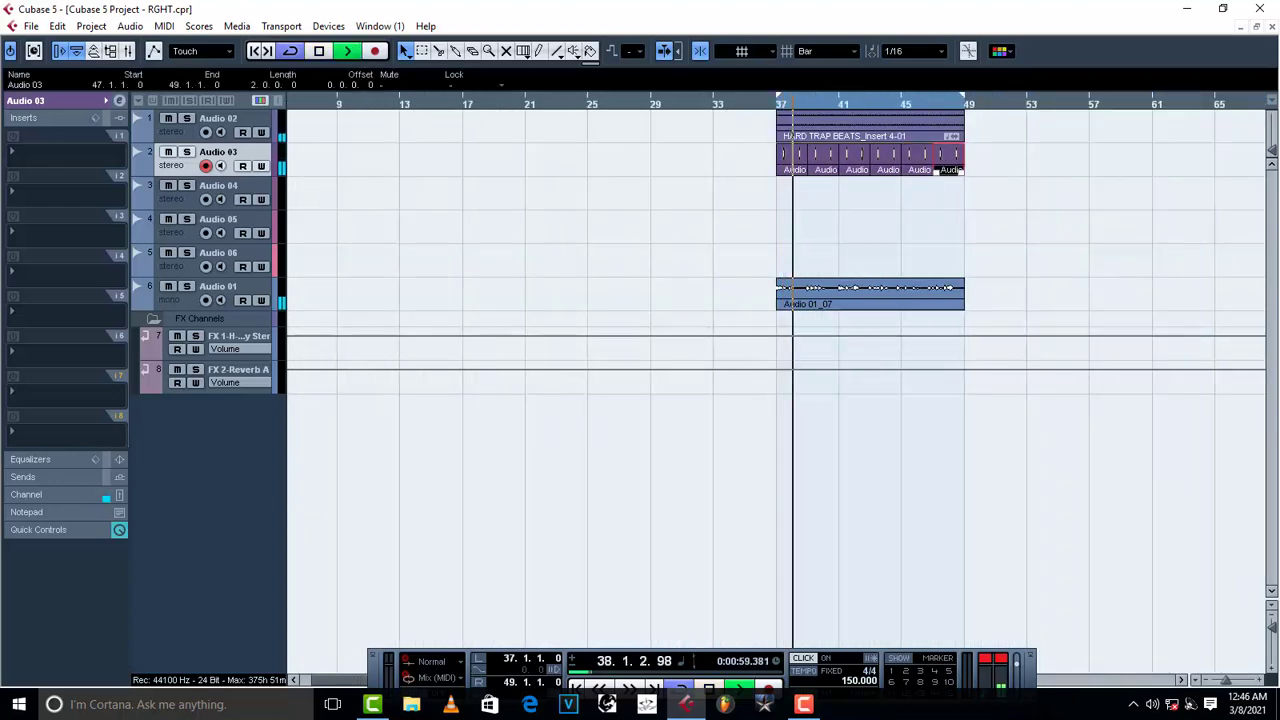
pyautogui.click(571, 177)
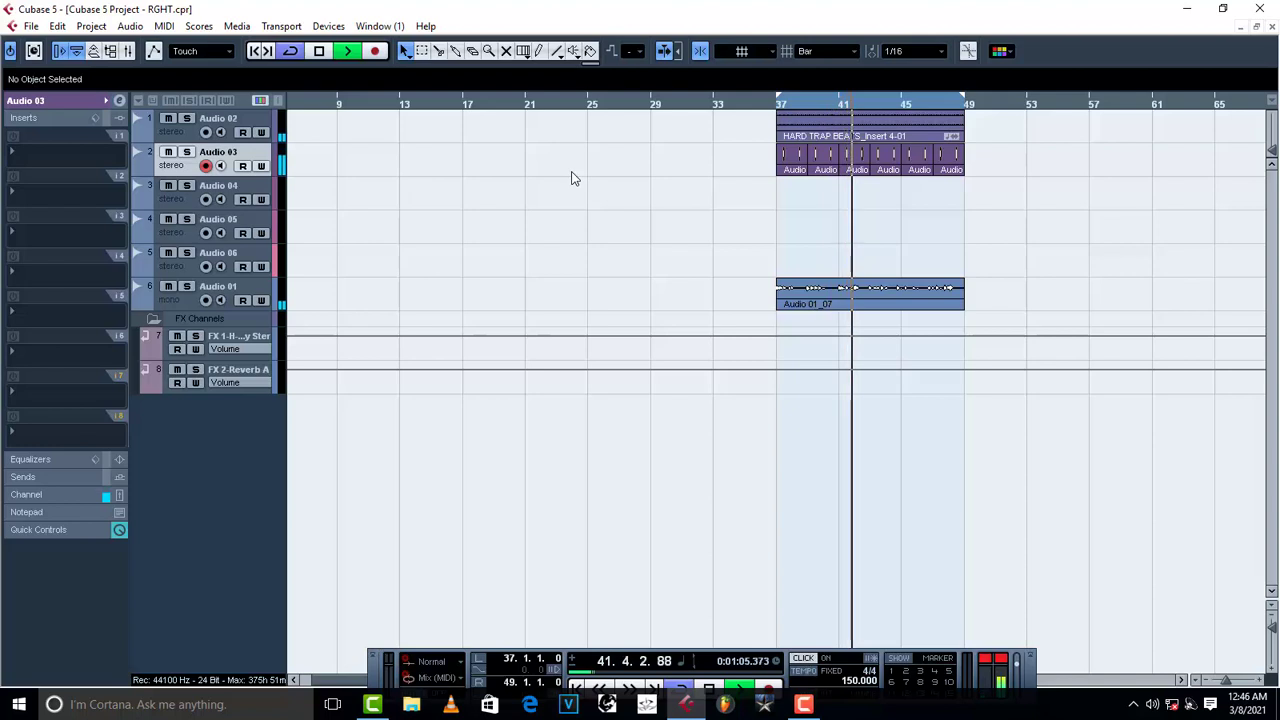
pyautogui.press('space')
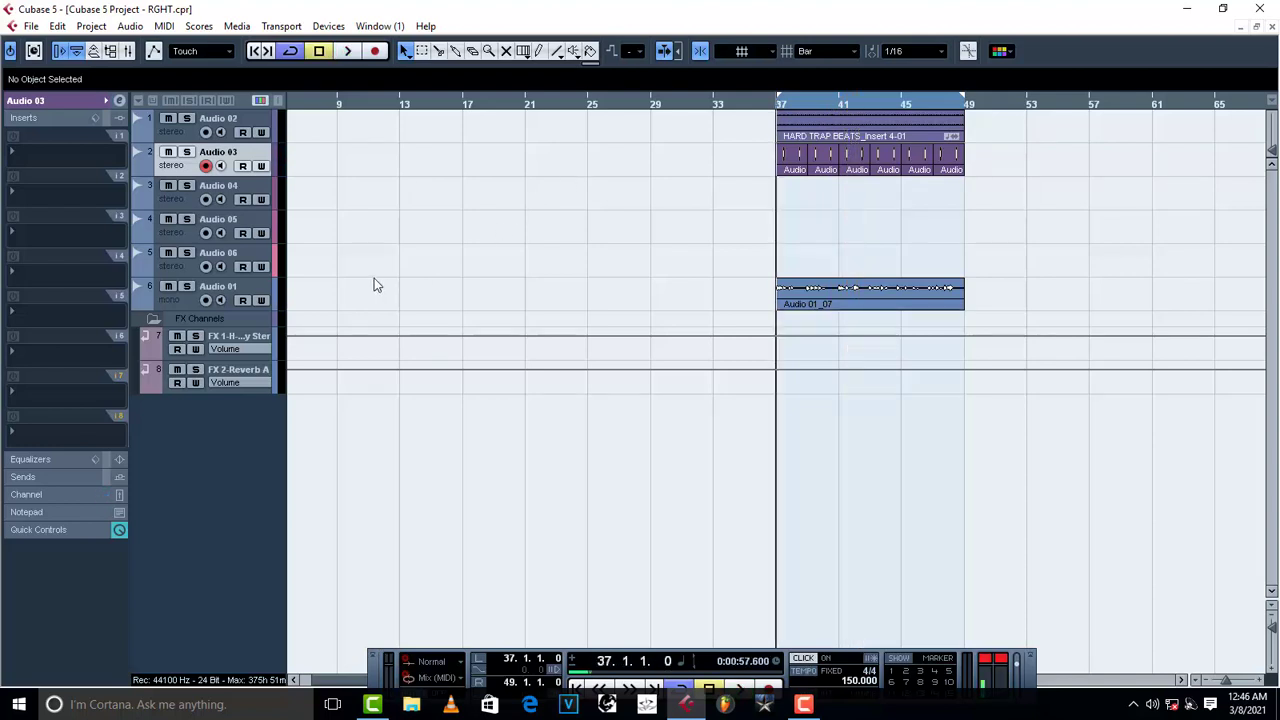
# - Import the Kick sample as a new version onto the Audio 04 track at bar 37, copying the file to the working directory
pyautogui.click(175, 203)
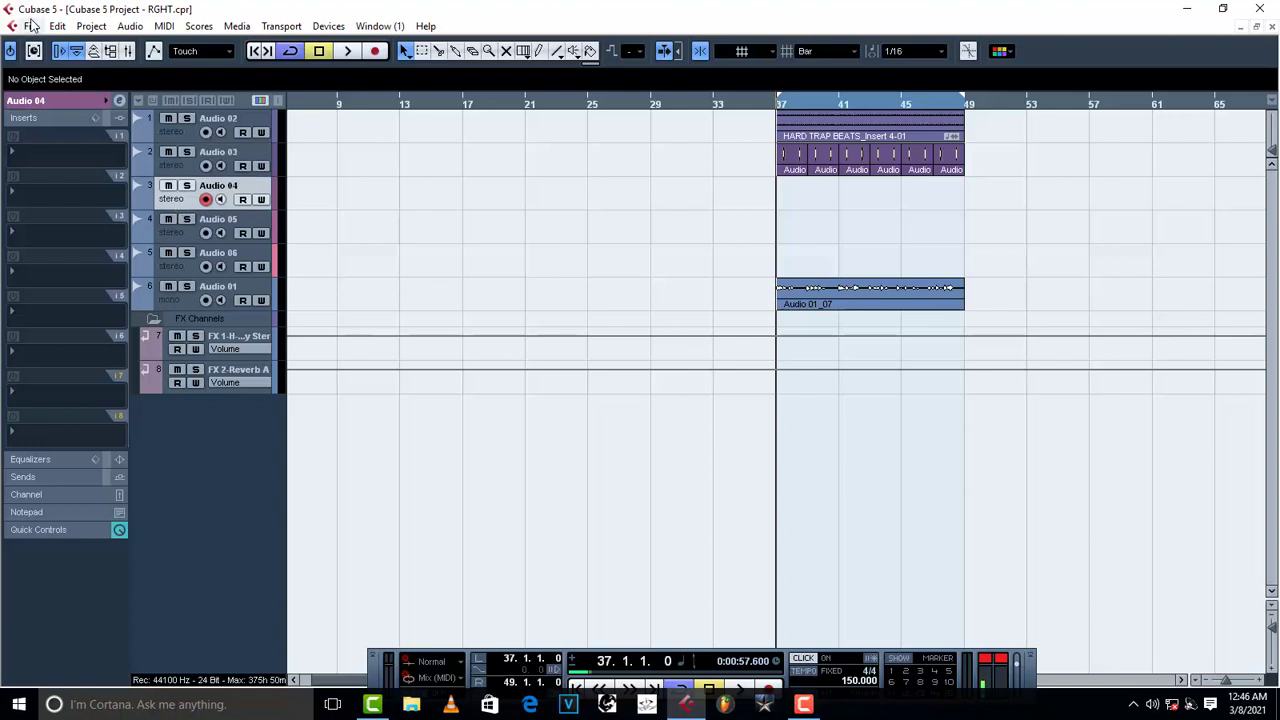
pyautogui.click(31, 25)
pyautogui.moveTo(130, 312)
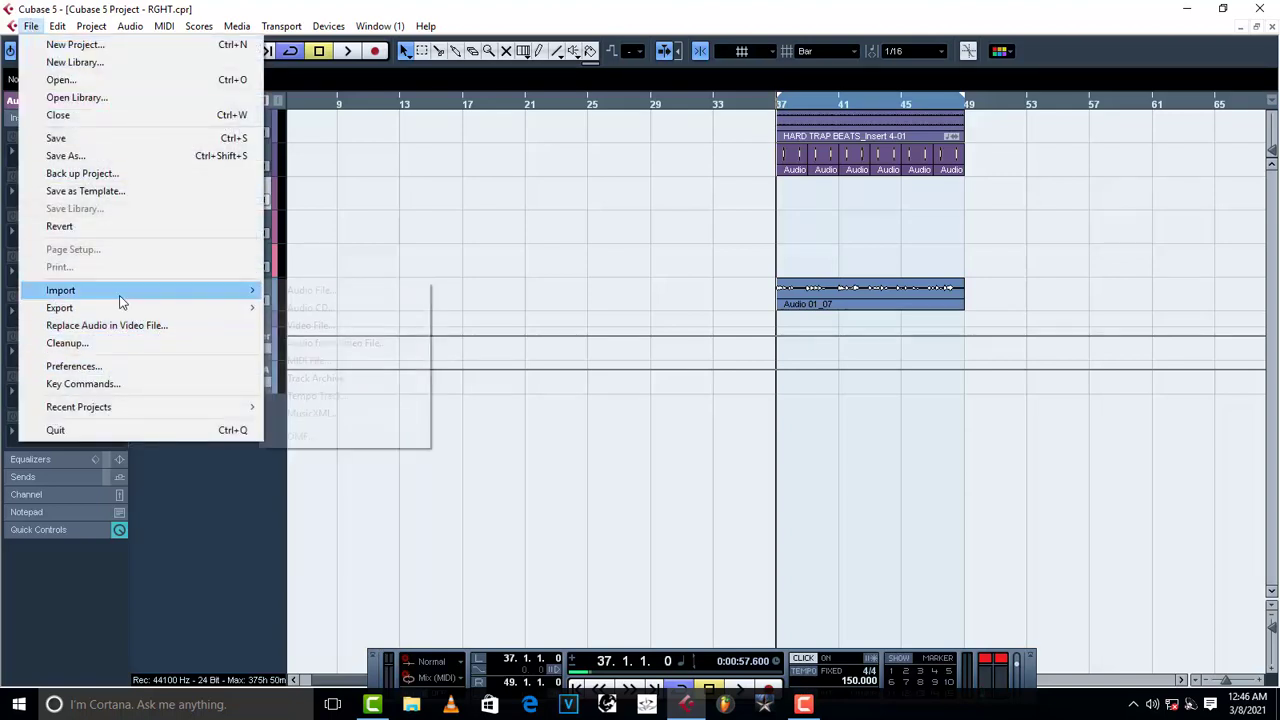
pyautogui.click(322, 292)
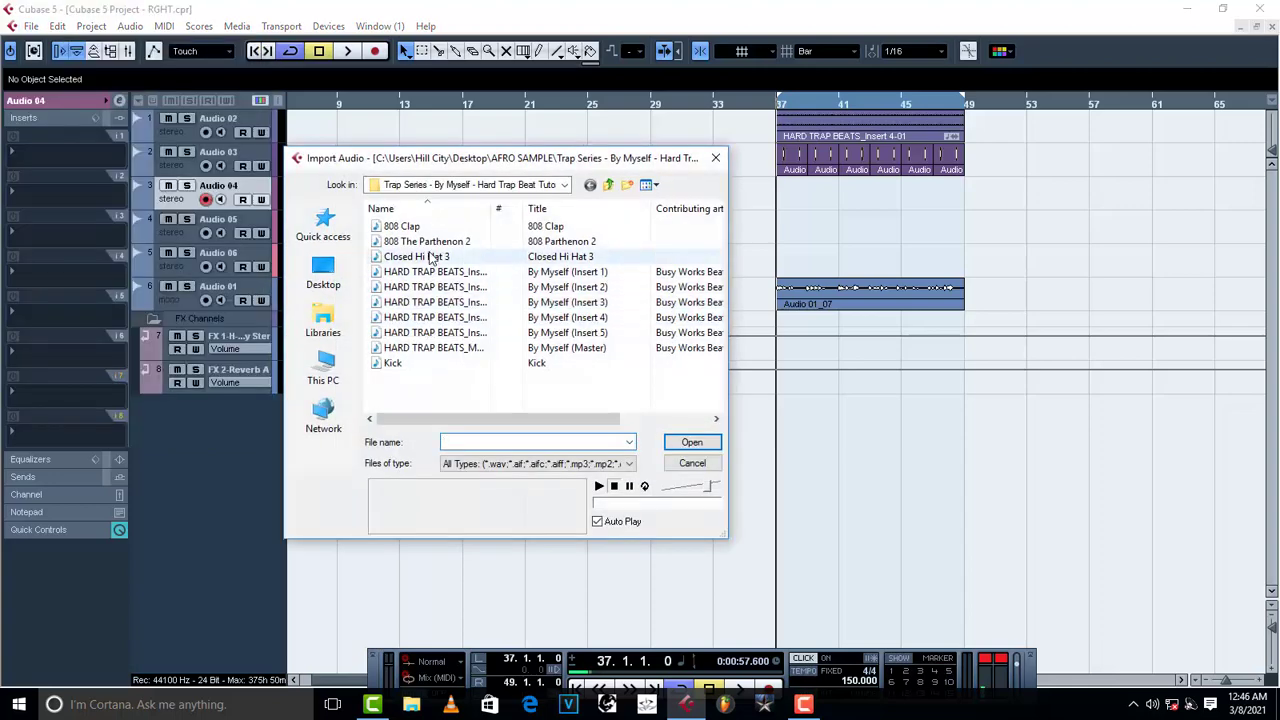
pyautogui.click(405, 364)
pyautogui.click(691, 443)
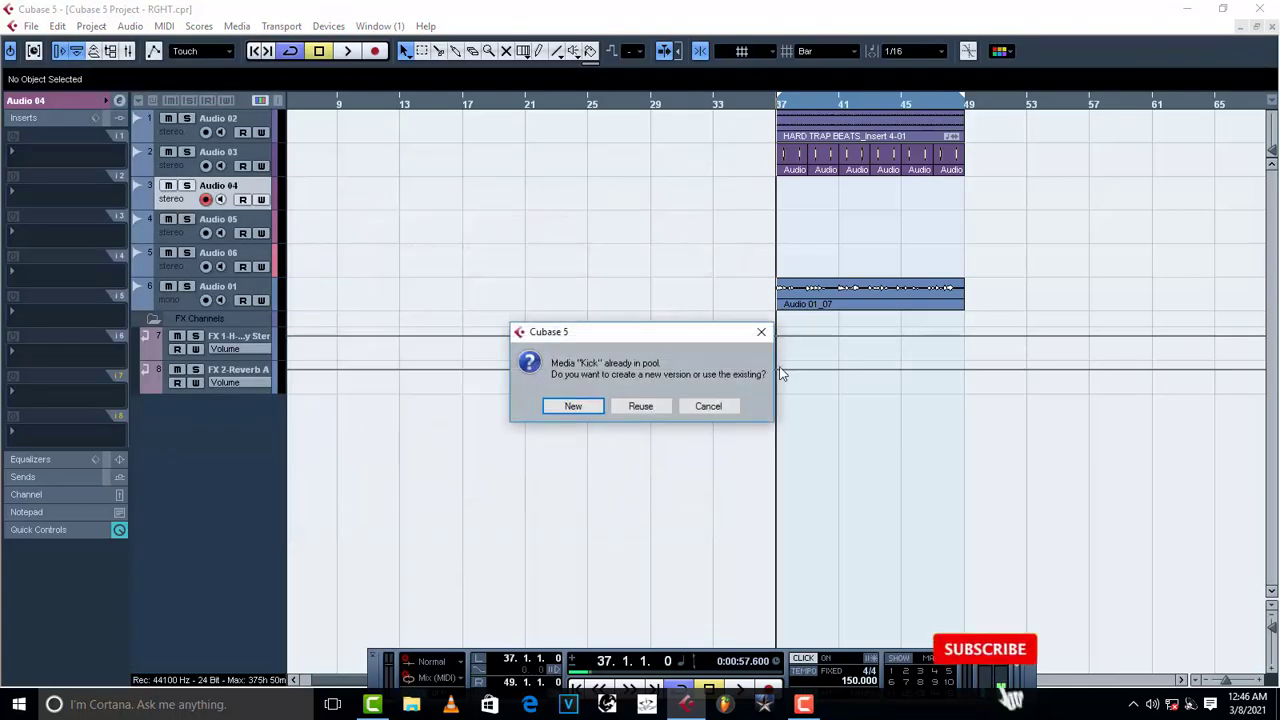
pyautogui.click(580, 406)
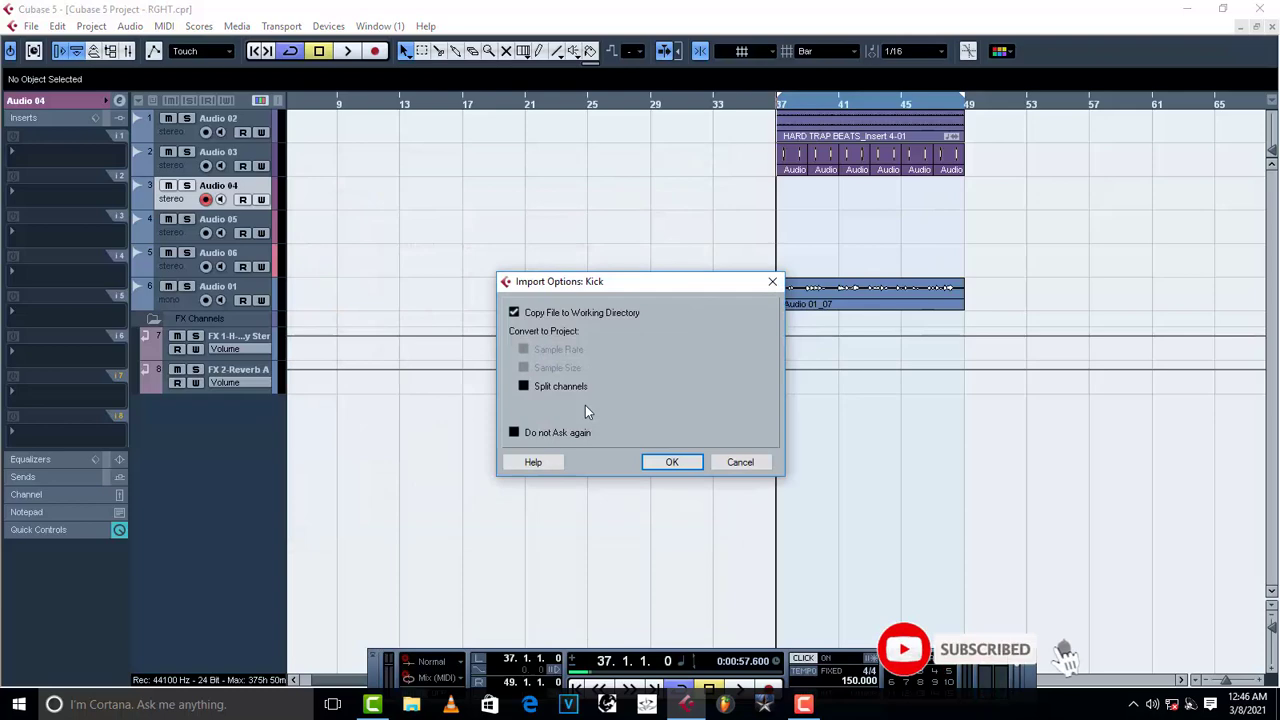
pyautogui.click(673, 464)
# - Create an audio part on Audio 04 from bar 37 to bar 49 and glue the Kick event into it
pyautogui.press('h')
pyautogui.press('h')
pyautogui.press('h')
pyautogui.press('h')
pyautogui.press('h')
pyautogui.press('h')
pyautogui.press('h')
pyautogui.press('h')
pyautogui.press('h')
pyautogui.press('h')
pyautogui.press('h')
pyautogui.press('h')
pyautogui.press('h')
pyautogui.press('h')
pyautogui.press('h')
pyautogui.press('h')
pyautogui.press('h')
pyautogui.press('h')
pyautogui.press('h')
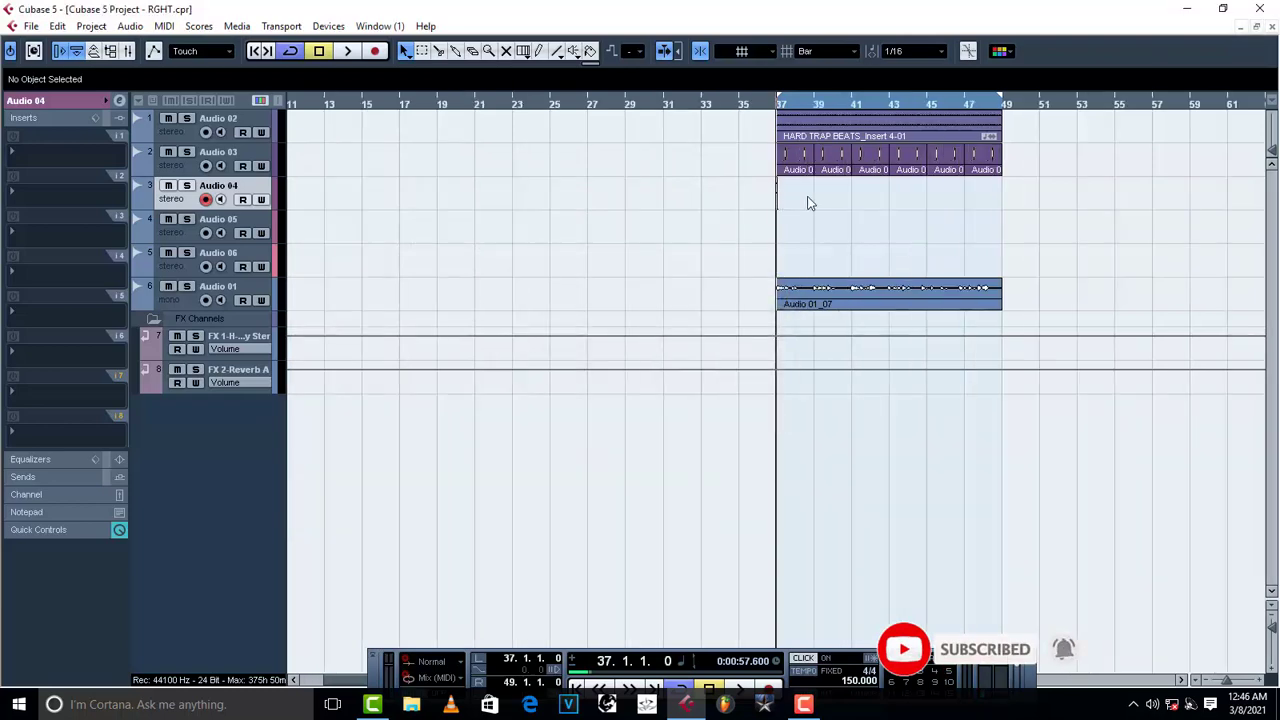
pyautogui.press('space')
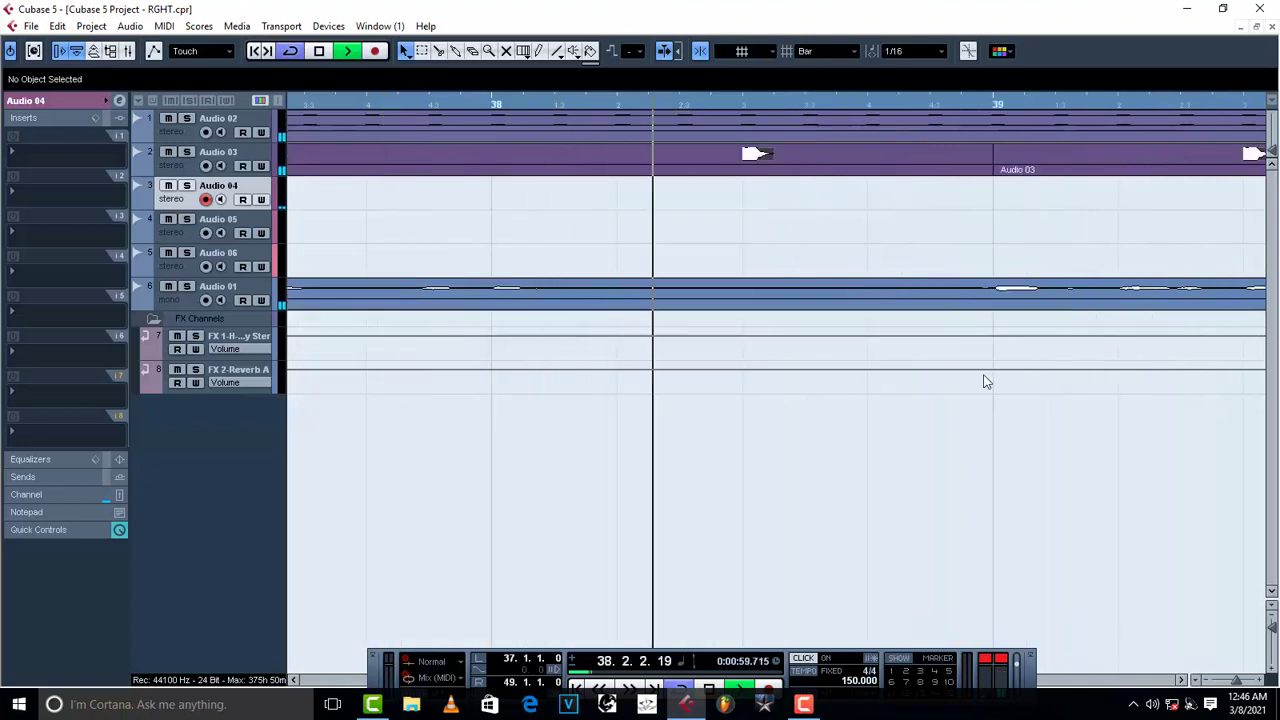
pyautogui.press('space')
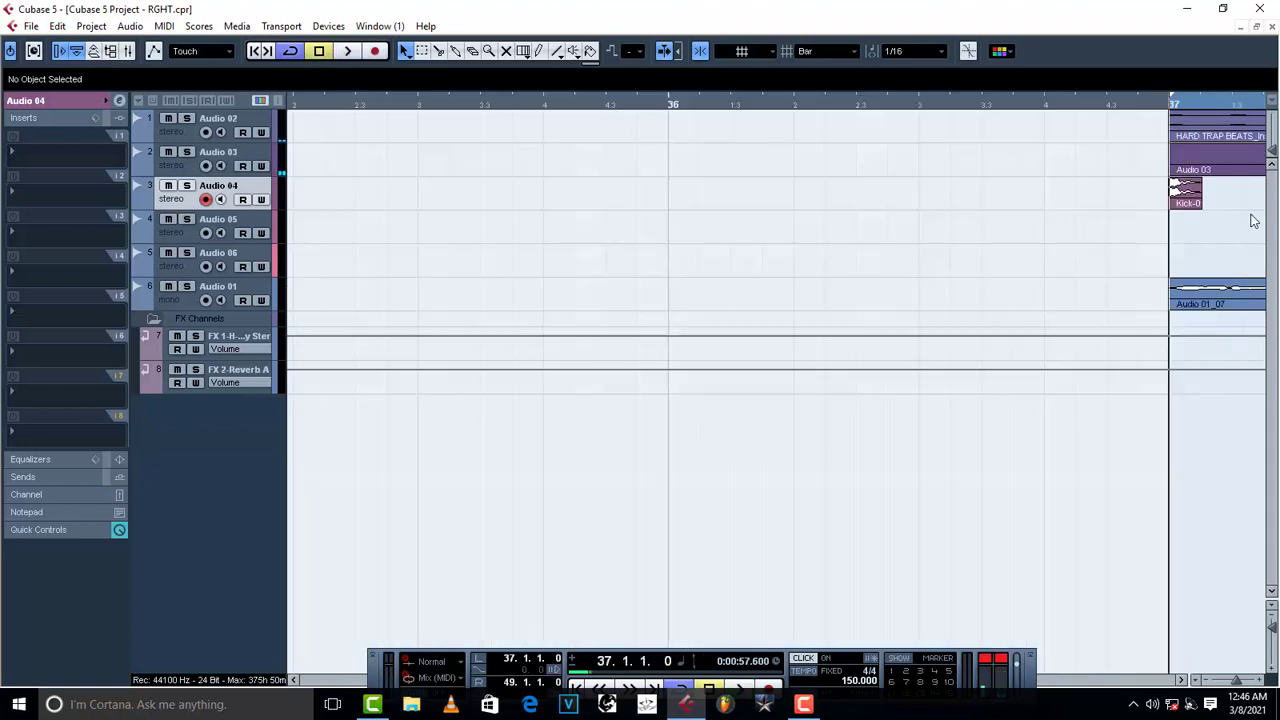
pyautogui.doubleClick(1235, 201)
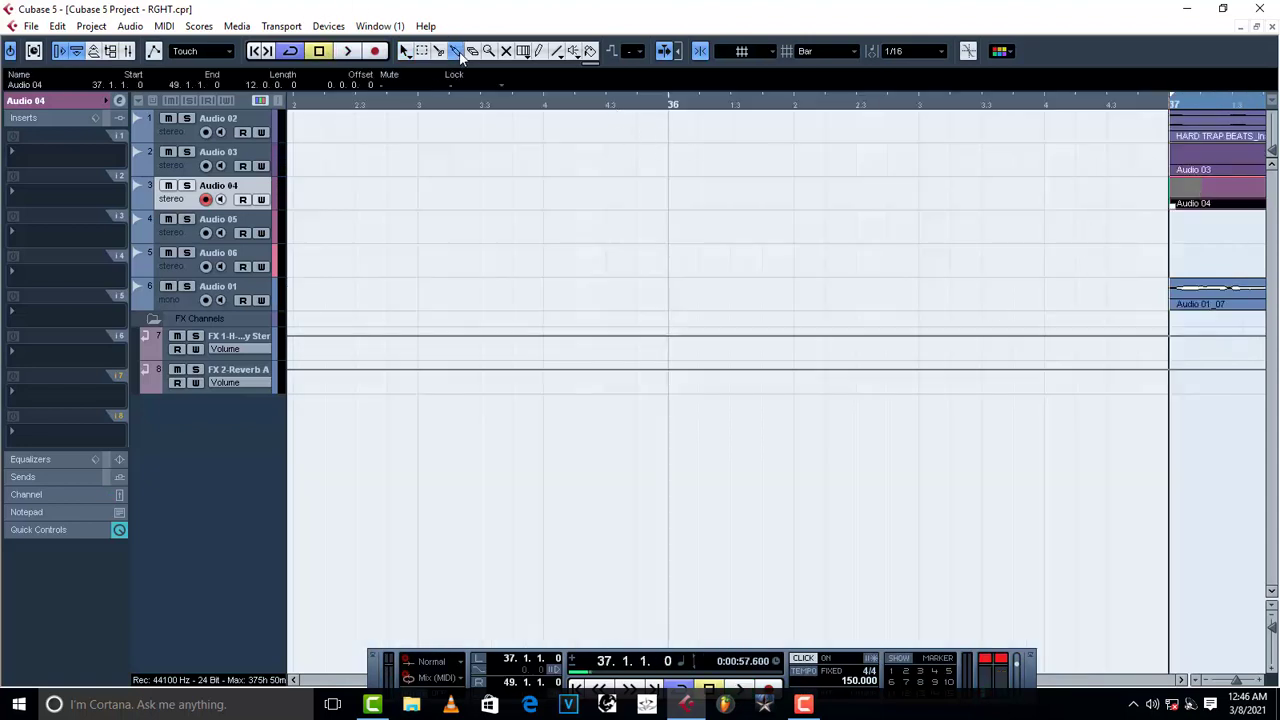
pyautogui.click(1193, 203)
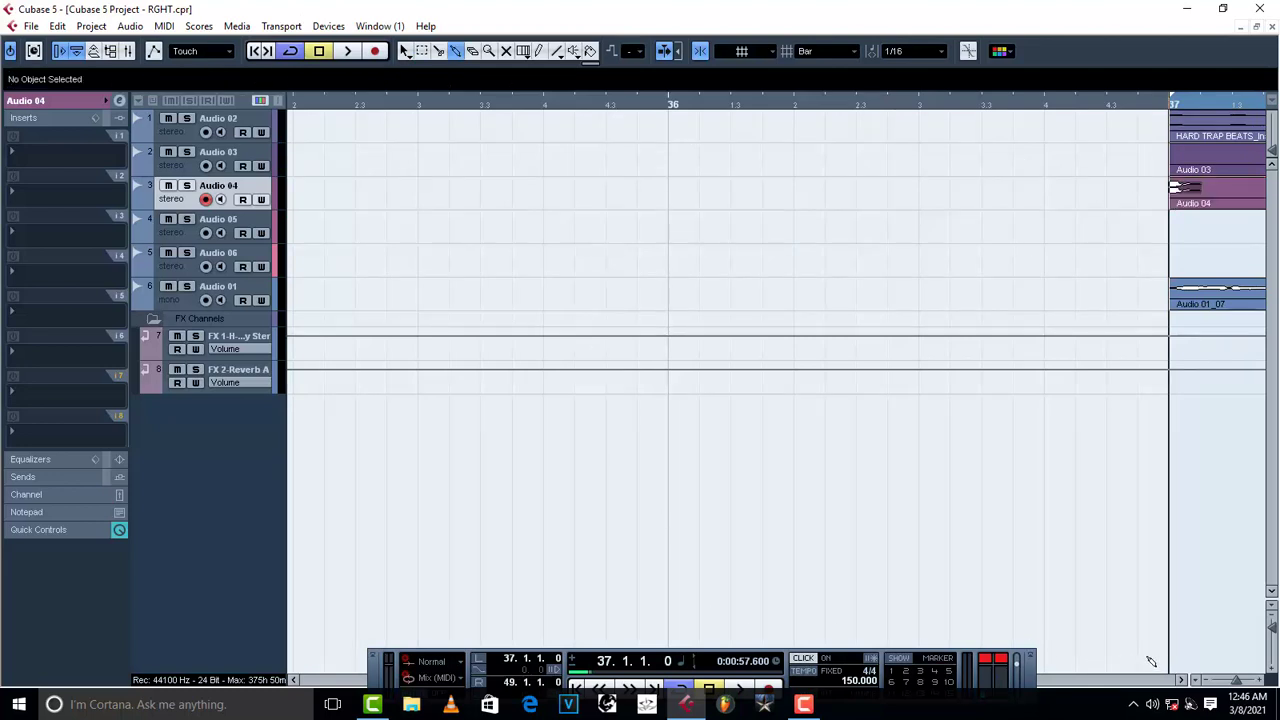
# - Open the Audio 04 part for editing and play it back to hear the kick
pyautogui.click(1184, 680)
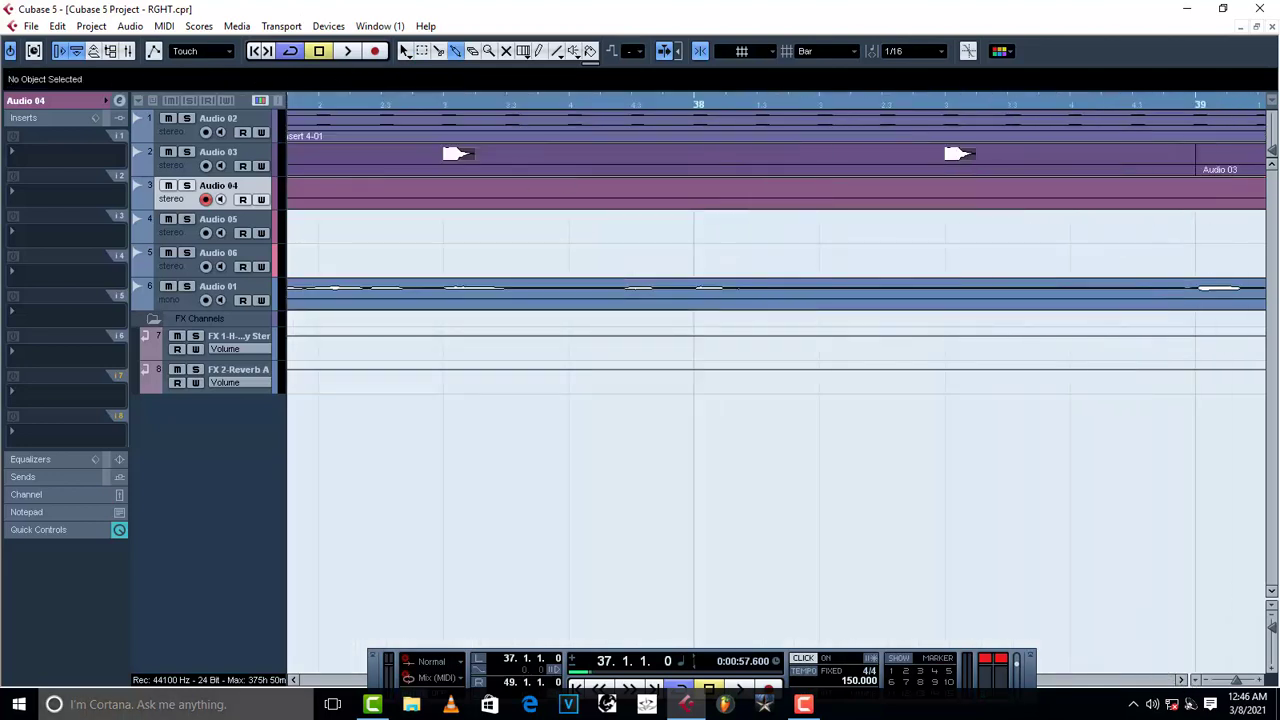
pyautogui.click(293, 681)
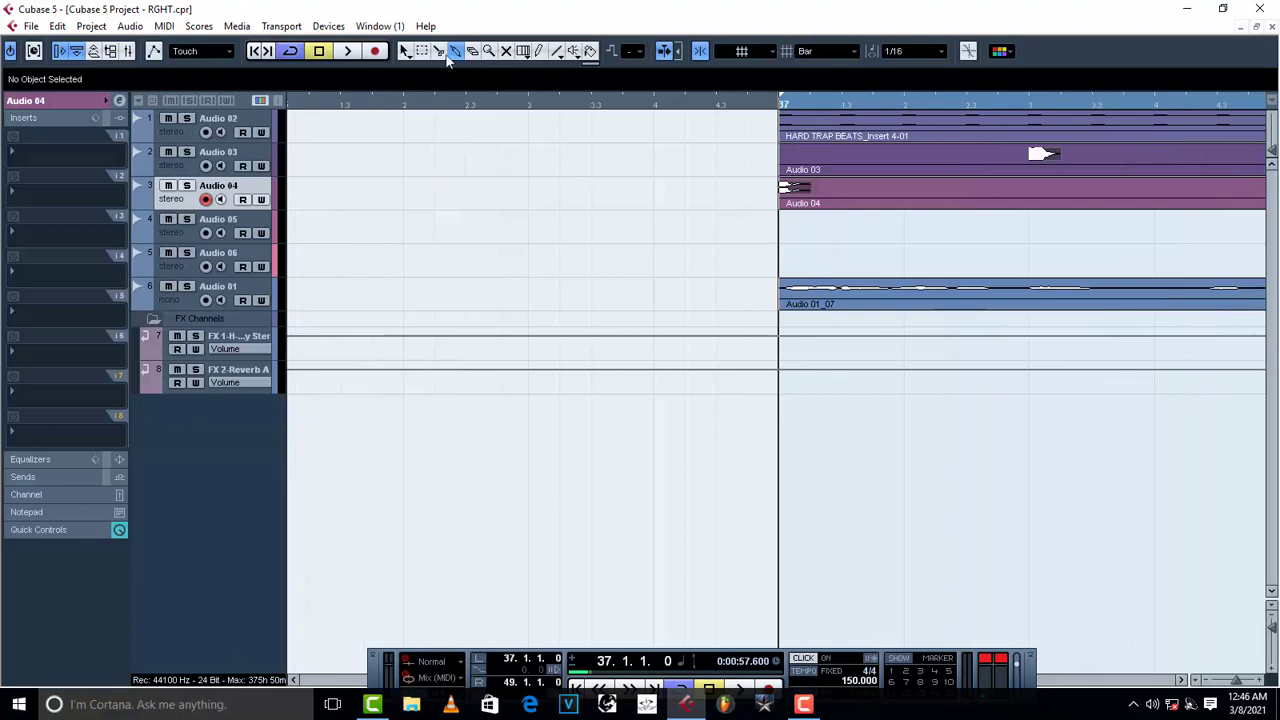
pyautogui.doubleClick(925, 196)
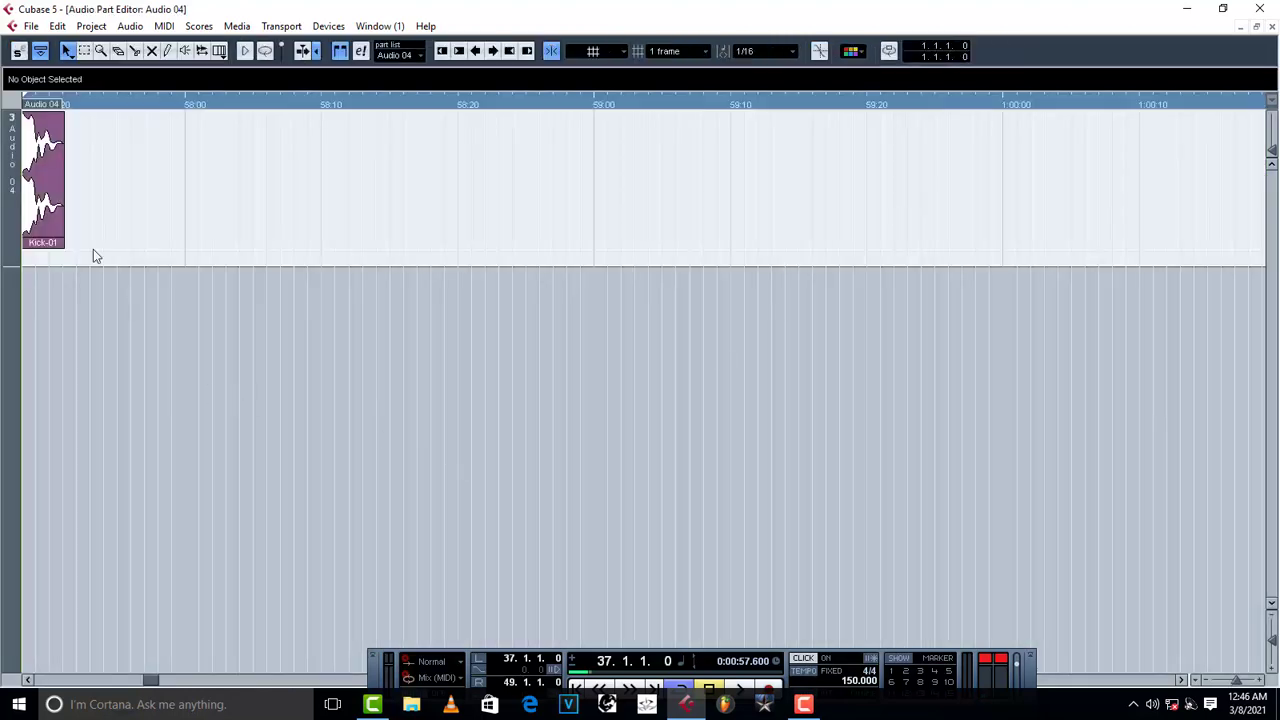
pyautogui.press('space')
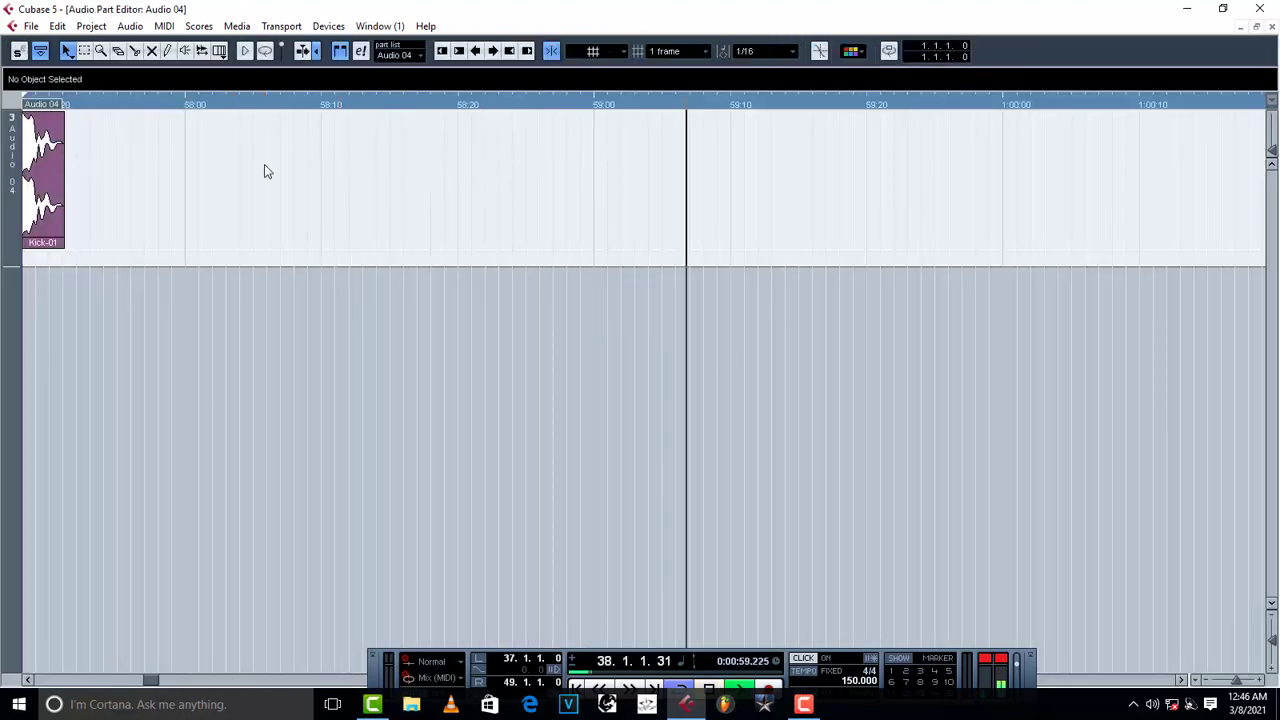
pyautogui.press('space')
pyautogui.doubleClick(60, 180)
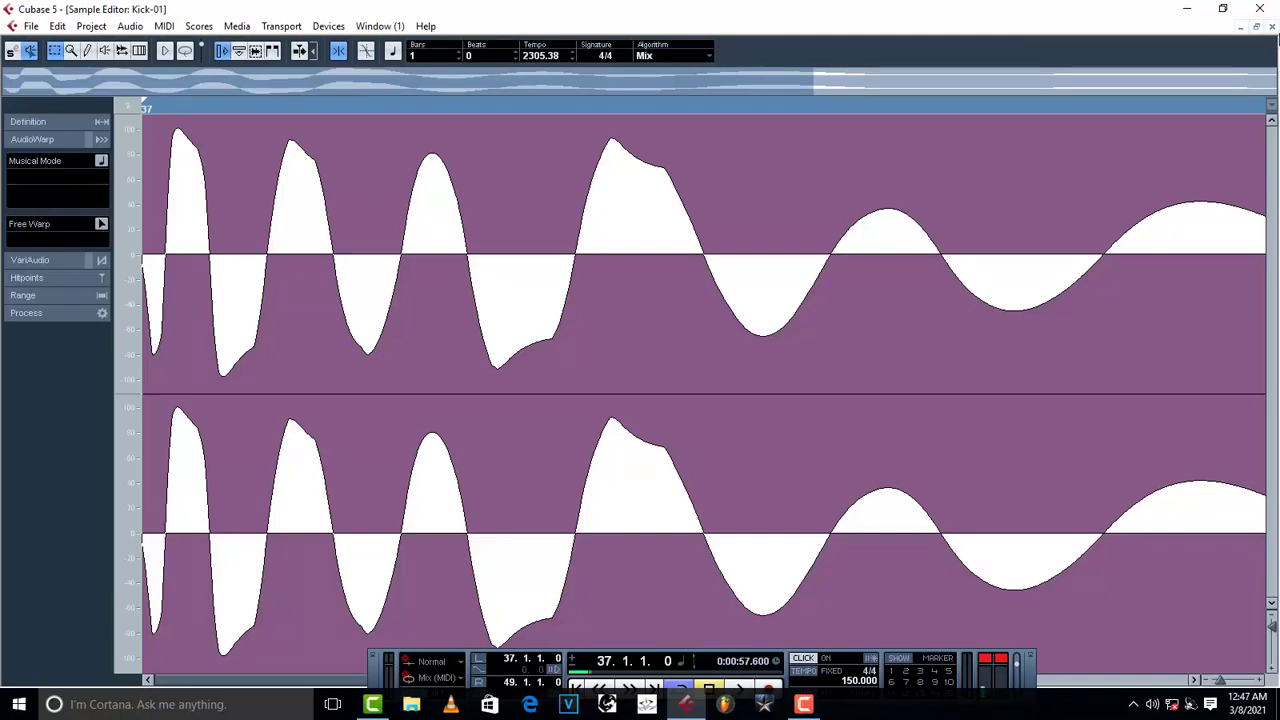
pyautogui.click(1272, 27)
# - Duplicate the kick inside the Audio 04 part and move the copy to 0:00:59:00, checking its timing in playback
pyautogui.hotkey('ctrl', 'd')
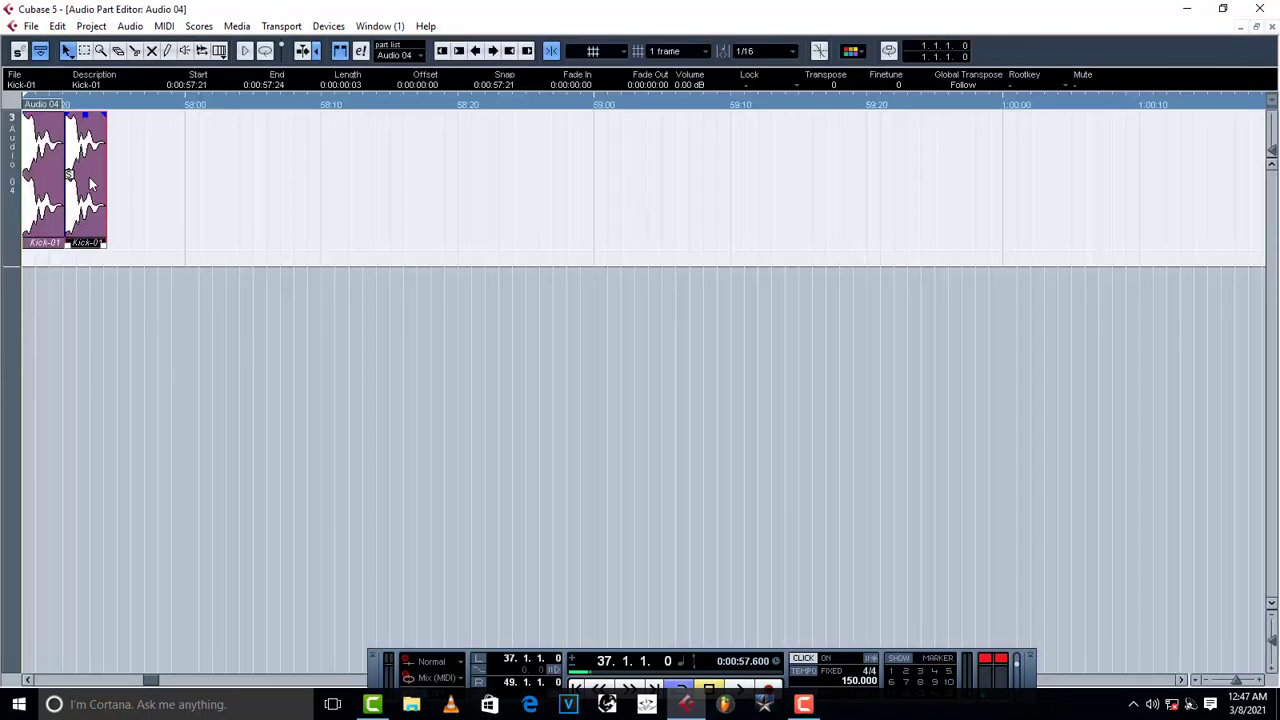
pyautogui.moveTo(90, 205); pyautogui.dragTo(605, 200)
pyautogui.press('space')
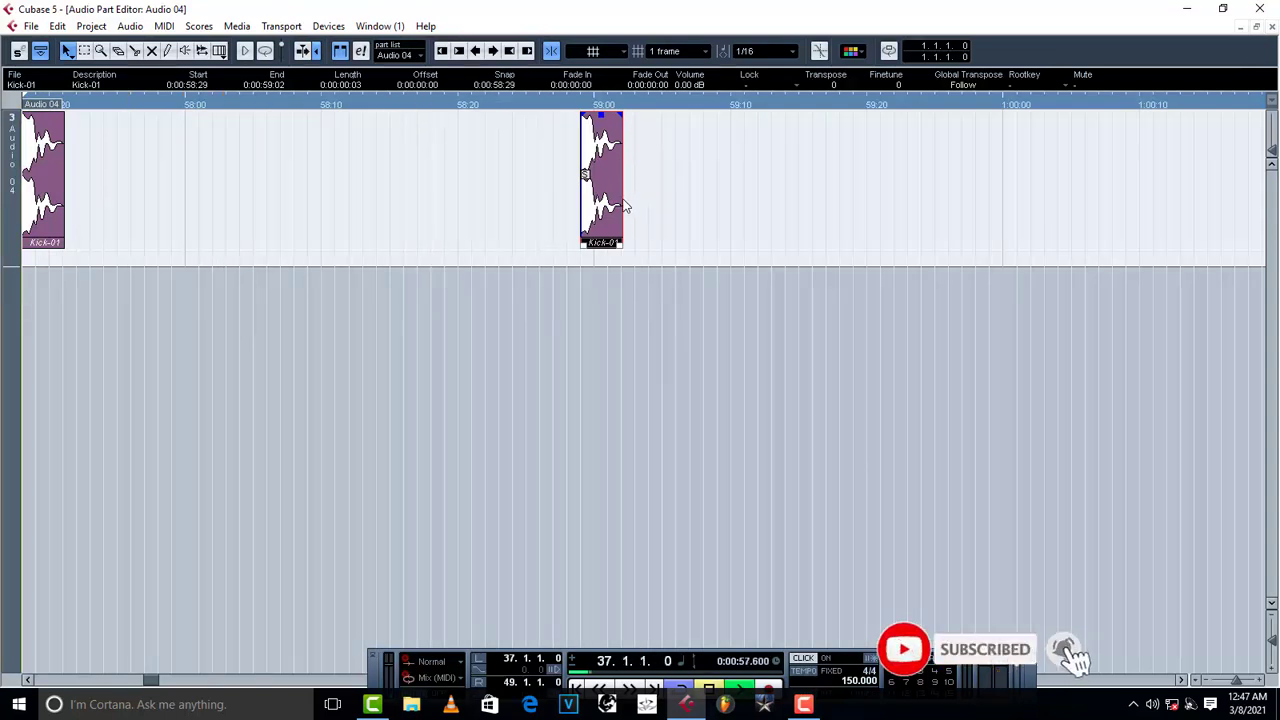
pyautogui.moveTo(624, 206)
pyautogui.mouseDown()
pyautogui.moveTo(545, 200)
pyautogui.moveTo(620, 207)
pyautogui.mouseUp()
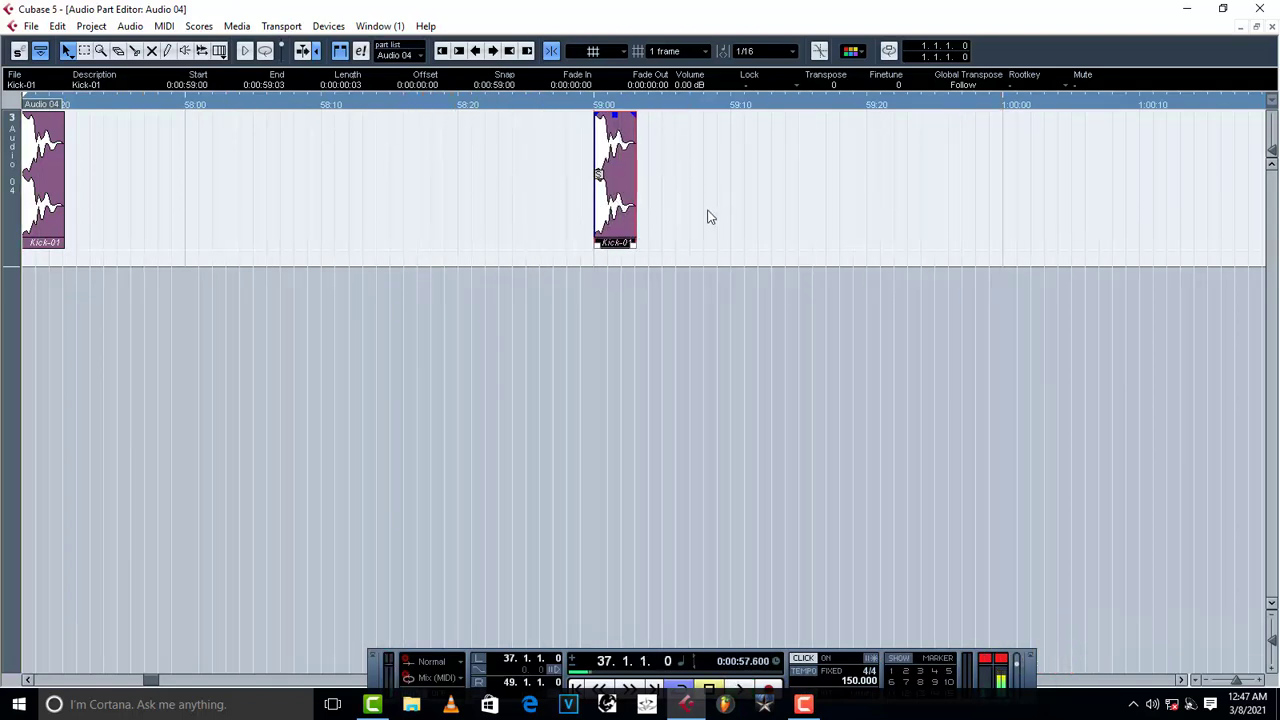
# - Duplicate the kick at 0:00:59:00, place the new copy at 0:00:59:06, and check its timing in playback
pyautogui.hotkey('ctrl', 'd')
pyautogui.moveTo(668, 200); pyautogui.dragTo(721, 200)
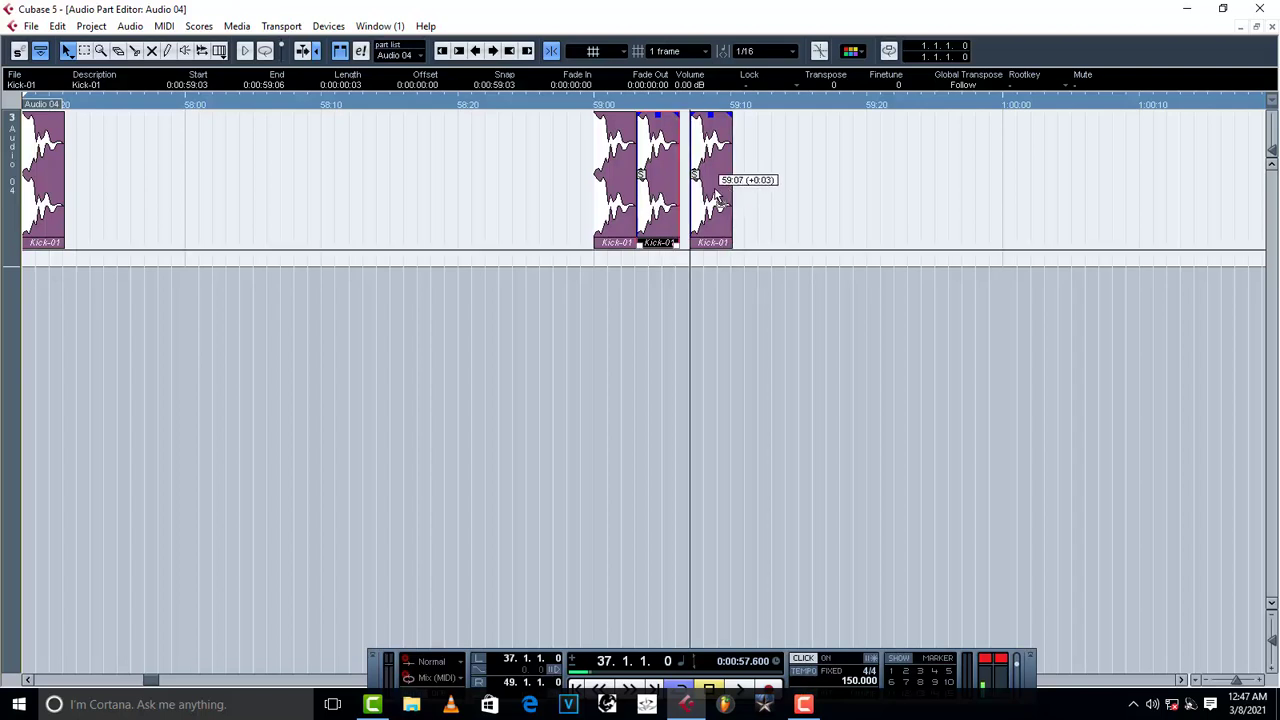
pyautogui.press('space')
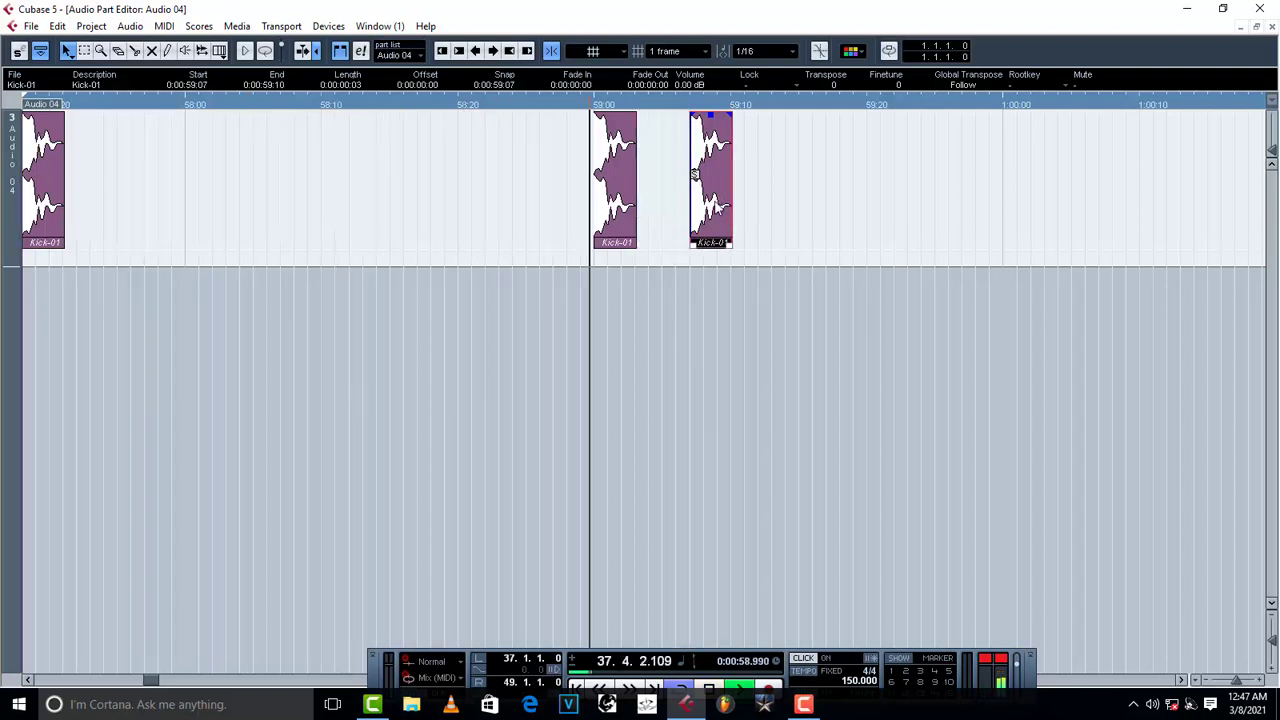
pyautogui.press('space')
pyautogui.moveTo(716, 207); pyautogui.dragTo(703, 210)
pyautogui.press('space')
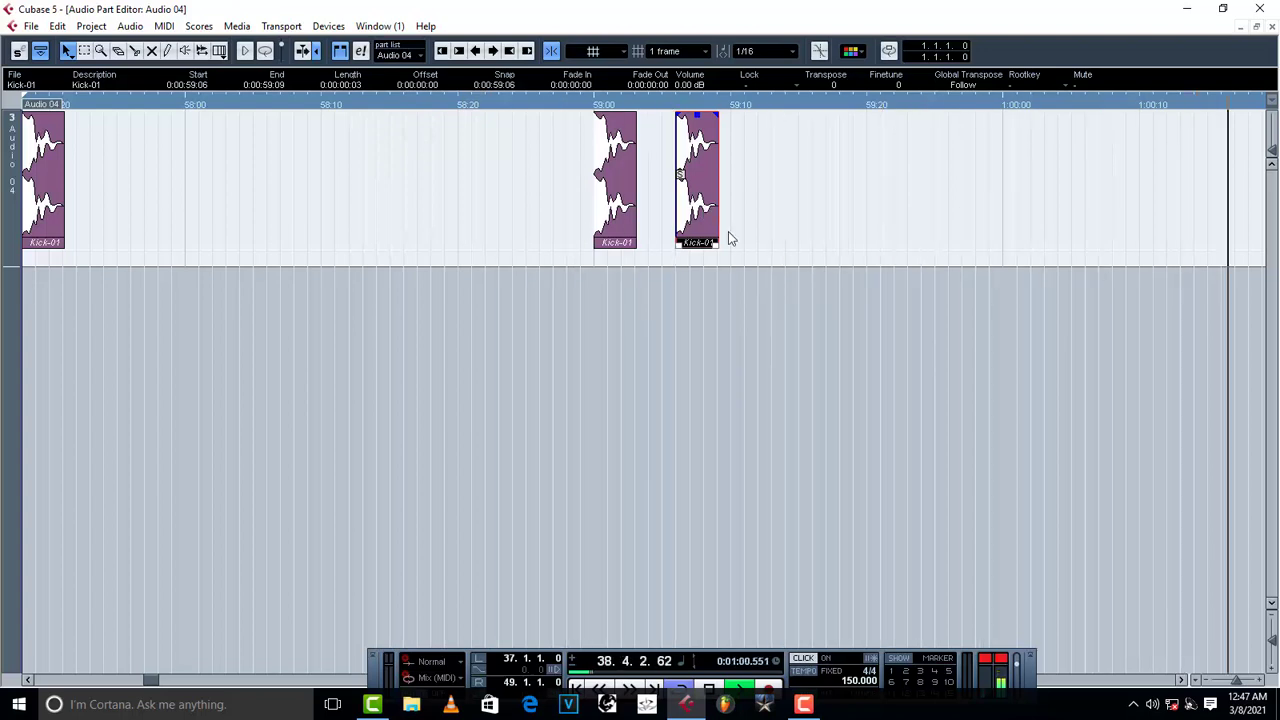
pyautogui.press('space')
pyautogui.click(1182, 684)
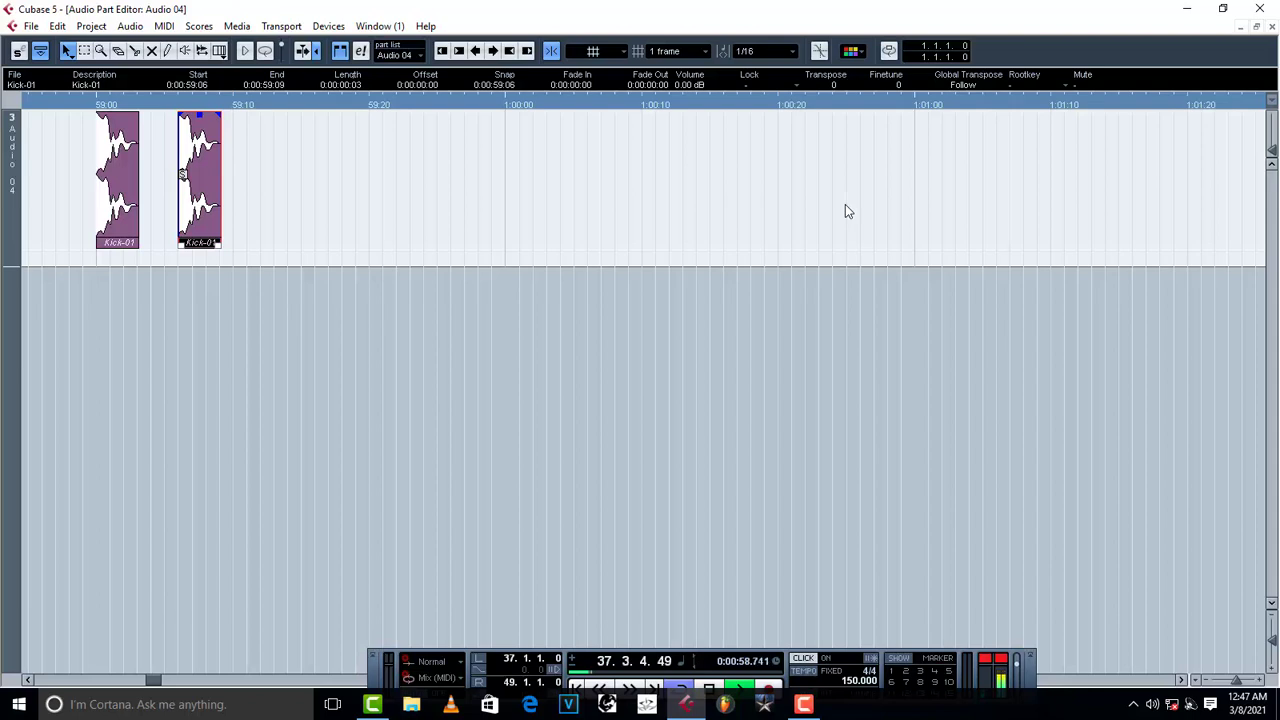
# - Duplicate the kick at 0:00:59:06, place the copy at 0:01:00:14, and check its timing in playback
pyautogui.press('space')
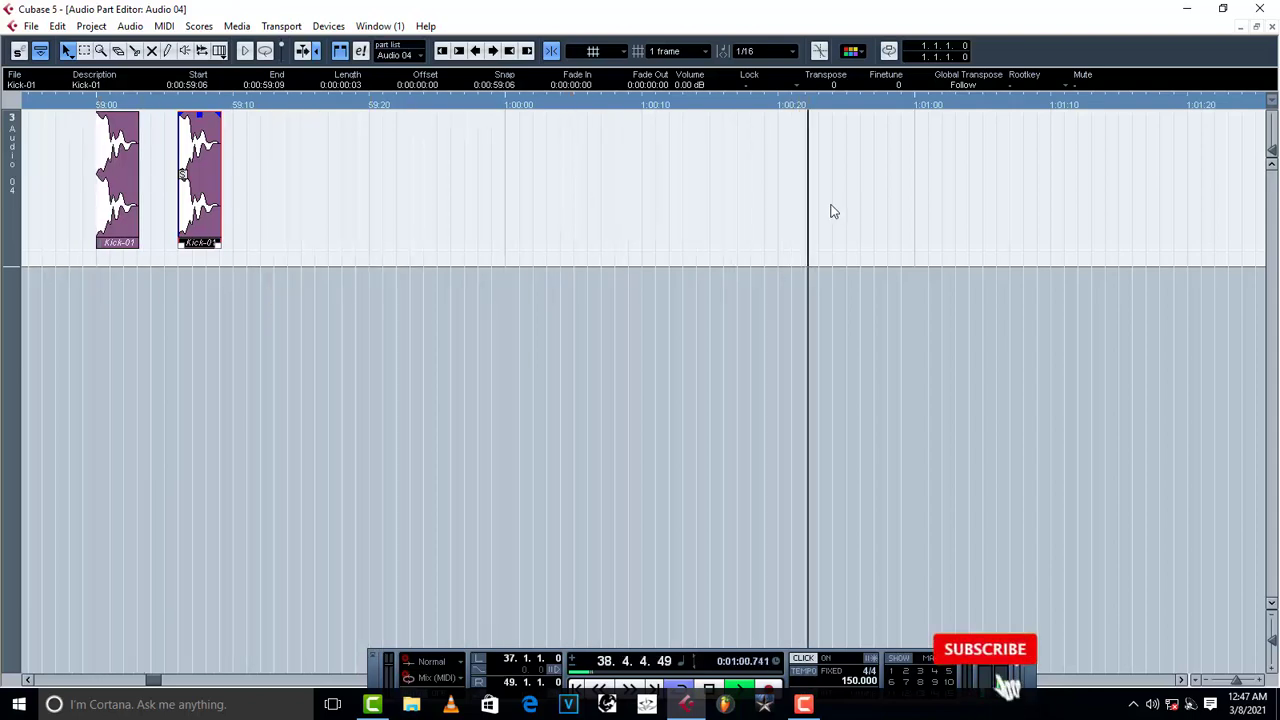
pyautogui.press('space')
pyautogui.hotkey('ctrl', 'd')
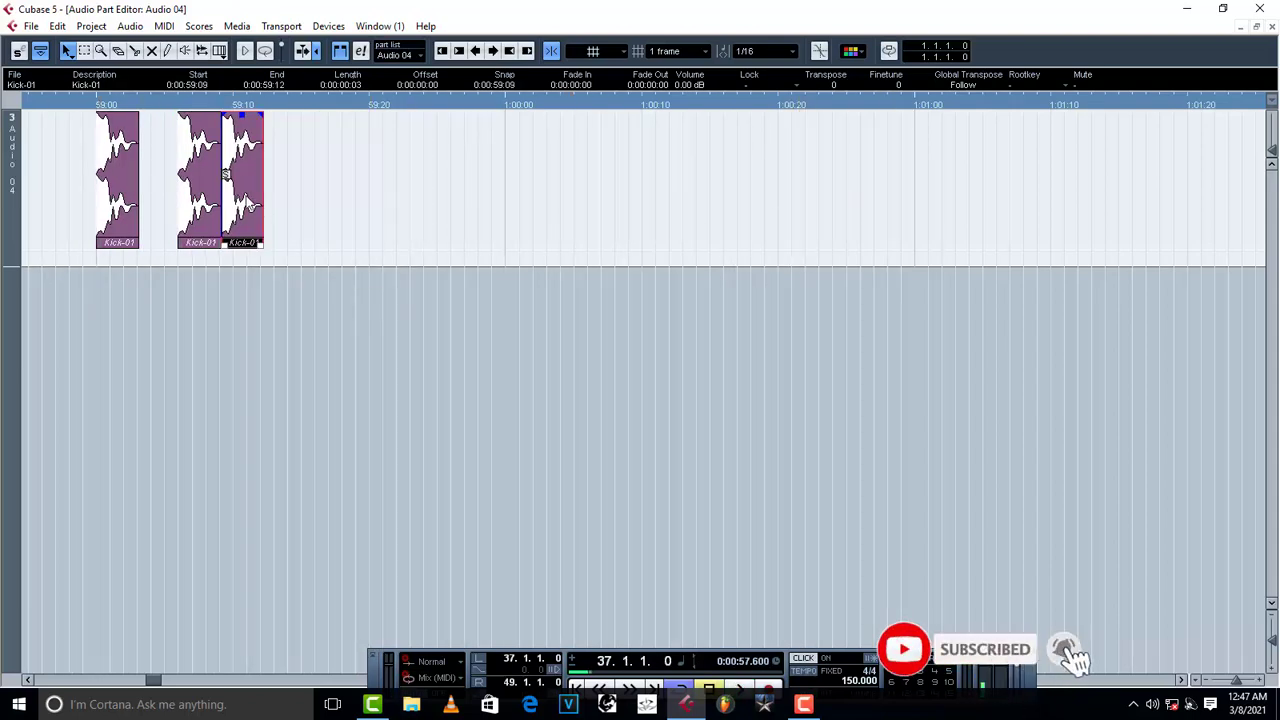
pyautogui.doubleClick(248, 204)
pyautogui.click(1271, 28)
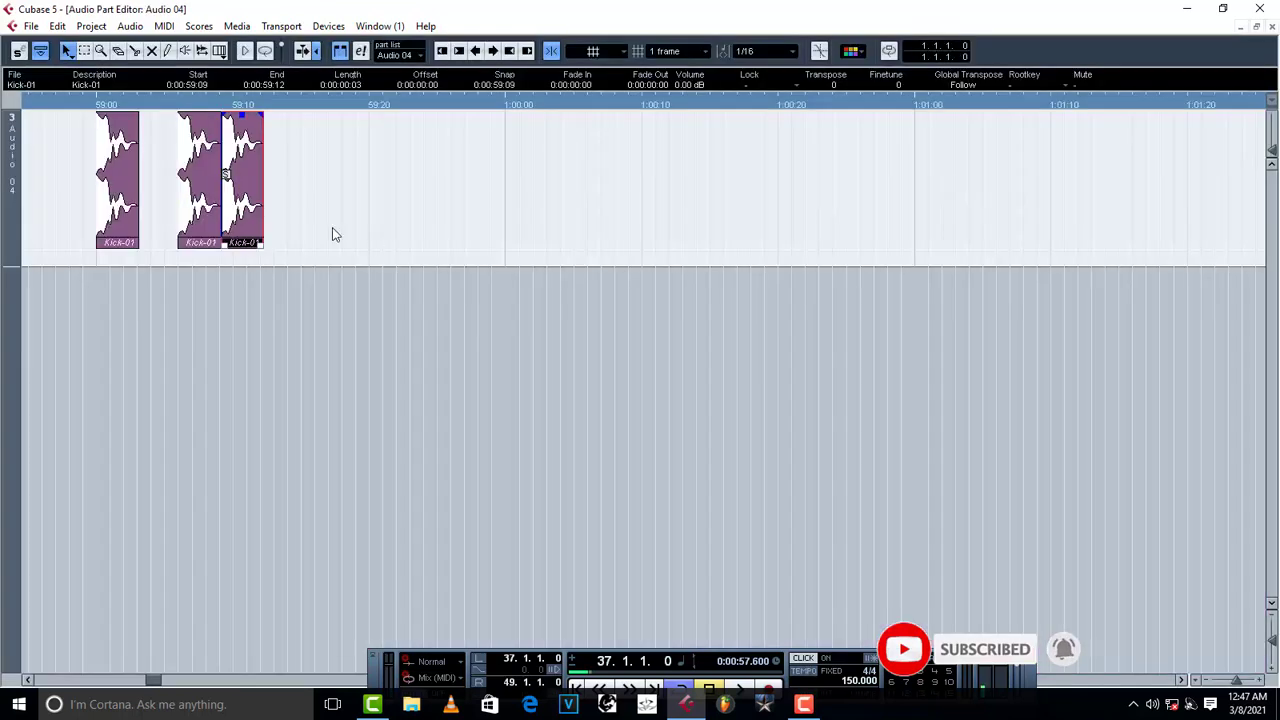
pyautogui.moveTo(245, 195); pyautogui.dragTo(726, 202)
pyautogui.press('space')
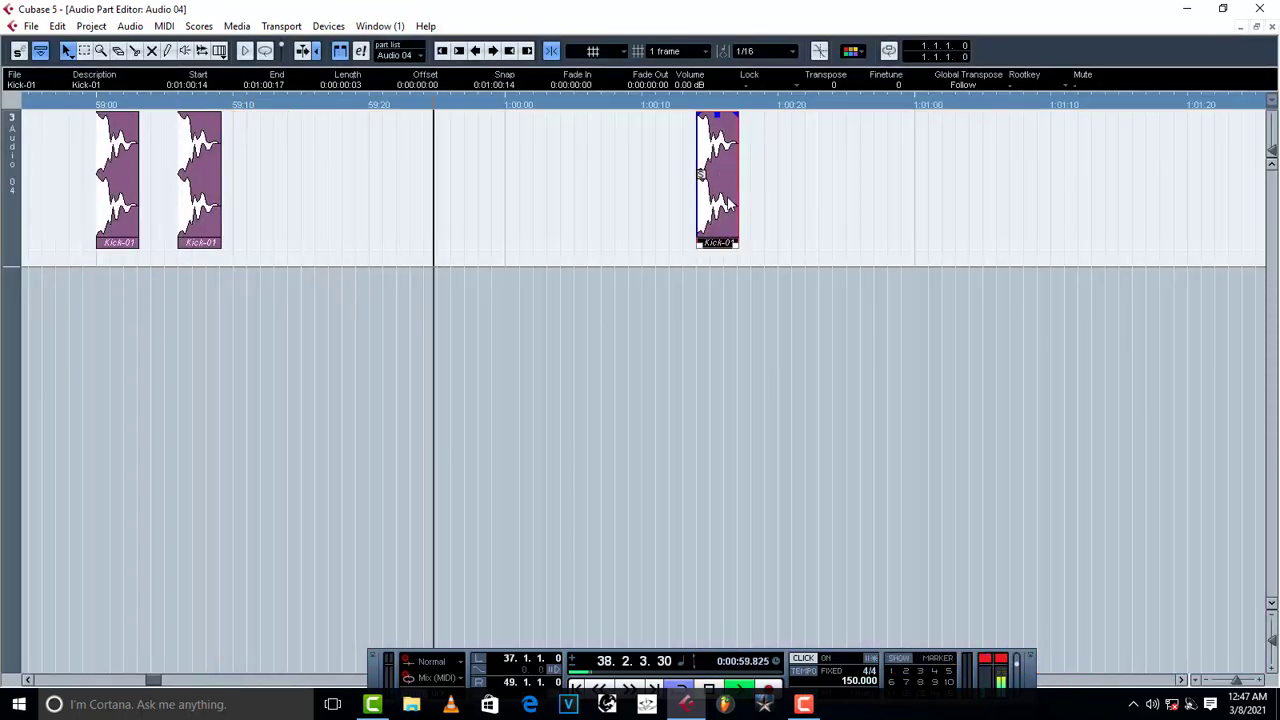
pyautogui.press('space')
pyautogui.press('space')
# - Try the new kick copy at 0:01:00:10 and at 0:01:00:11, listening to each position in playback
pyautogui.moveTo(731, 205); pyautogui.dragTo(677, 200)
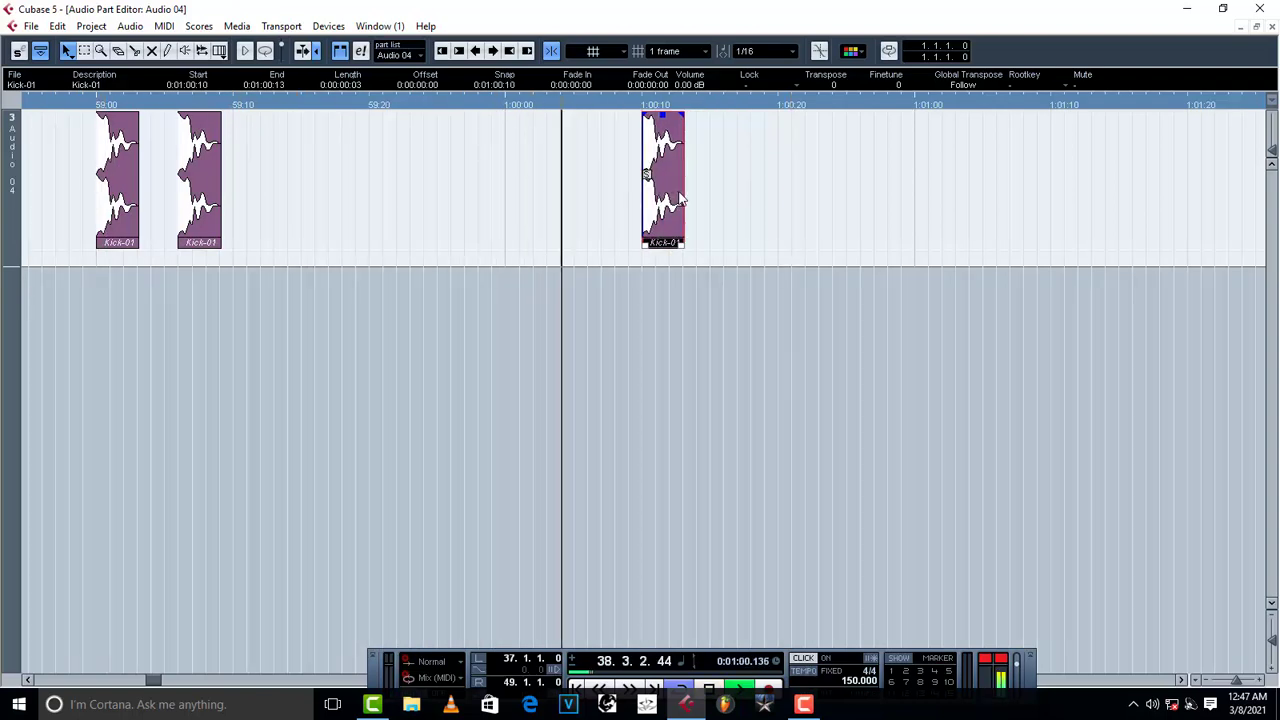
pyautogui.press('space')
pyautogui.moveTo(676, 195); pyautogui.dragTo(688, 191)
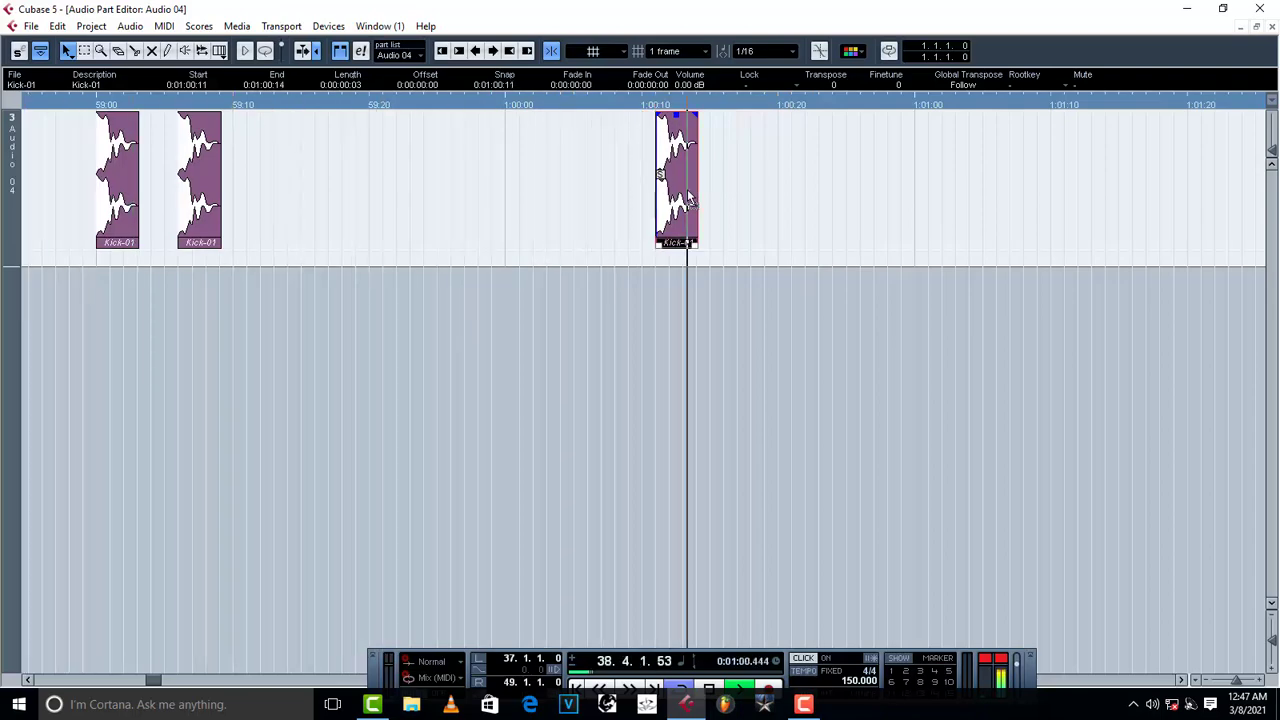
pyautogui.press('space')
pyautogui.doubleClick(687, 197)
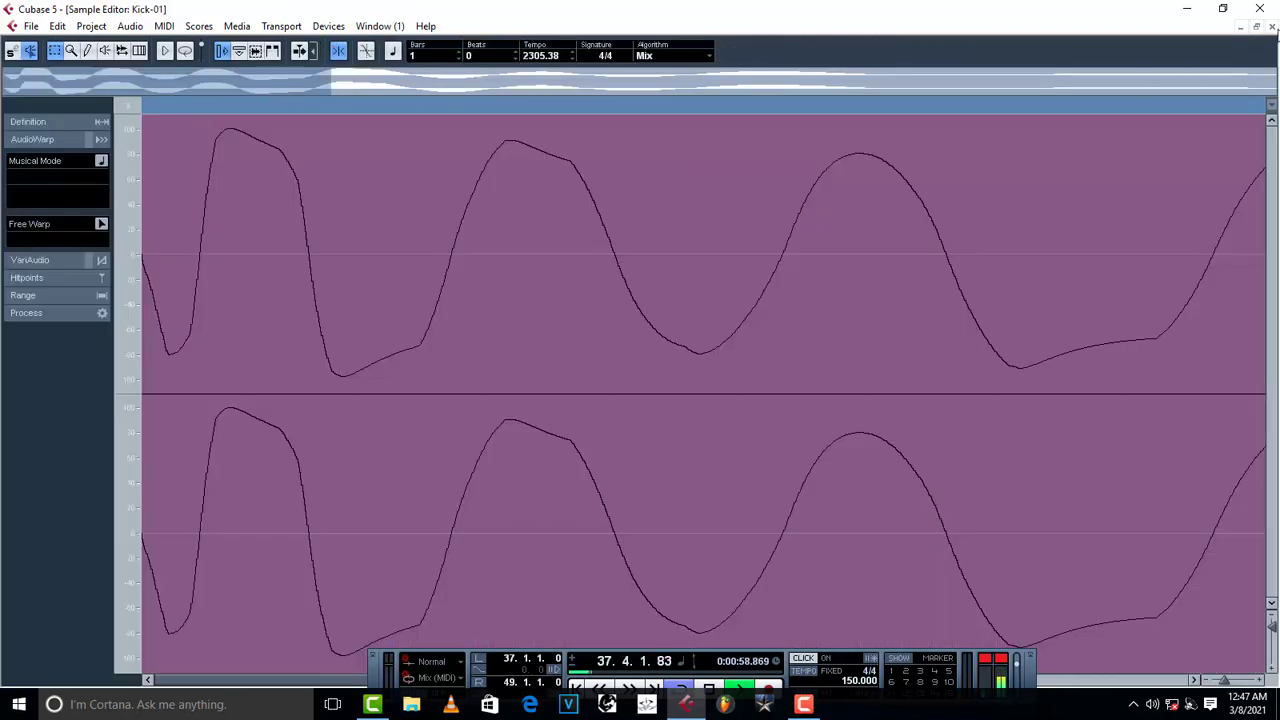
pyautogui.click(1272, 27)
pyautogui.doubleClick(697, 212)
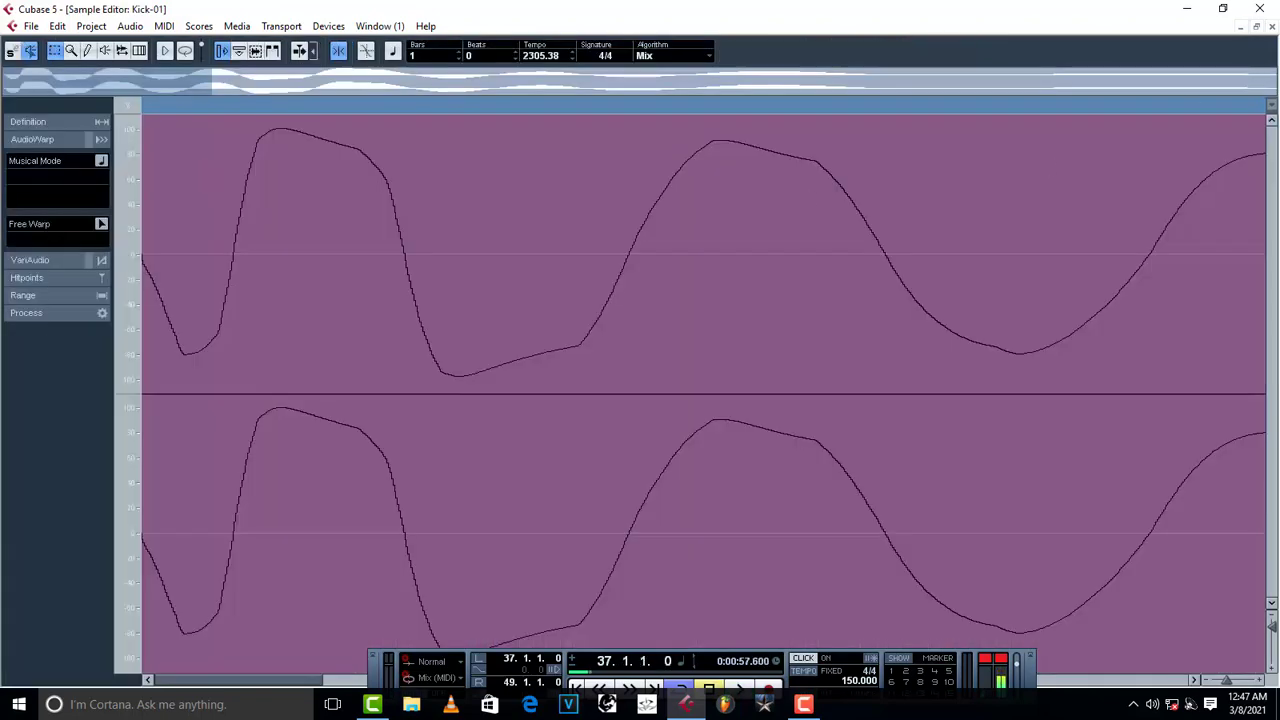
pyautogui.click(1272, 27)
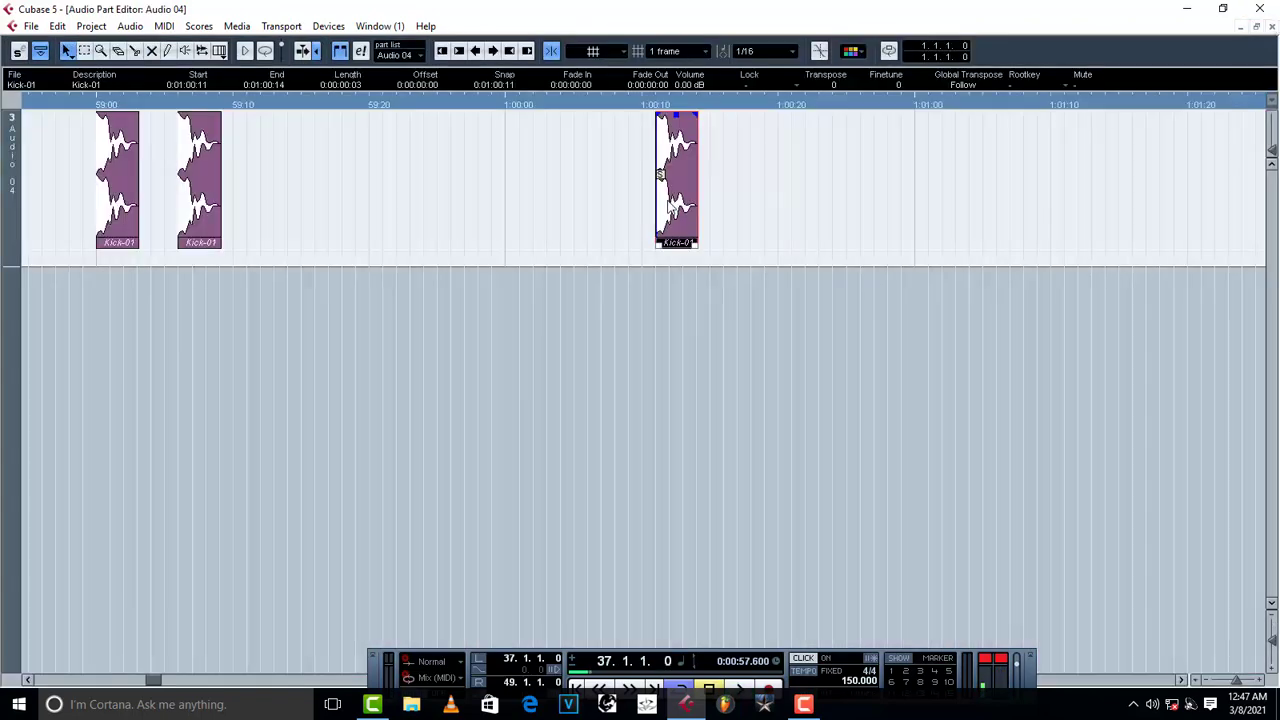
# - Try the new kick copy at 0:01:00:12 and 0:01:00:13, checking its timing in playback
pyautogui.moveTo(680, 200); pyautogui.dragTo(694, 200)
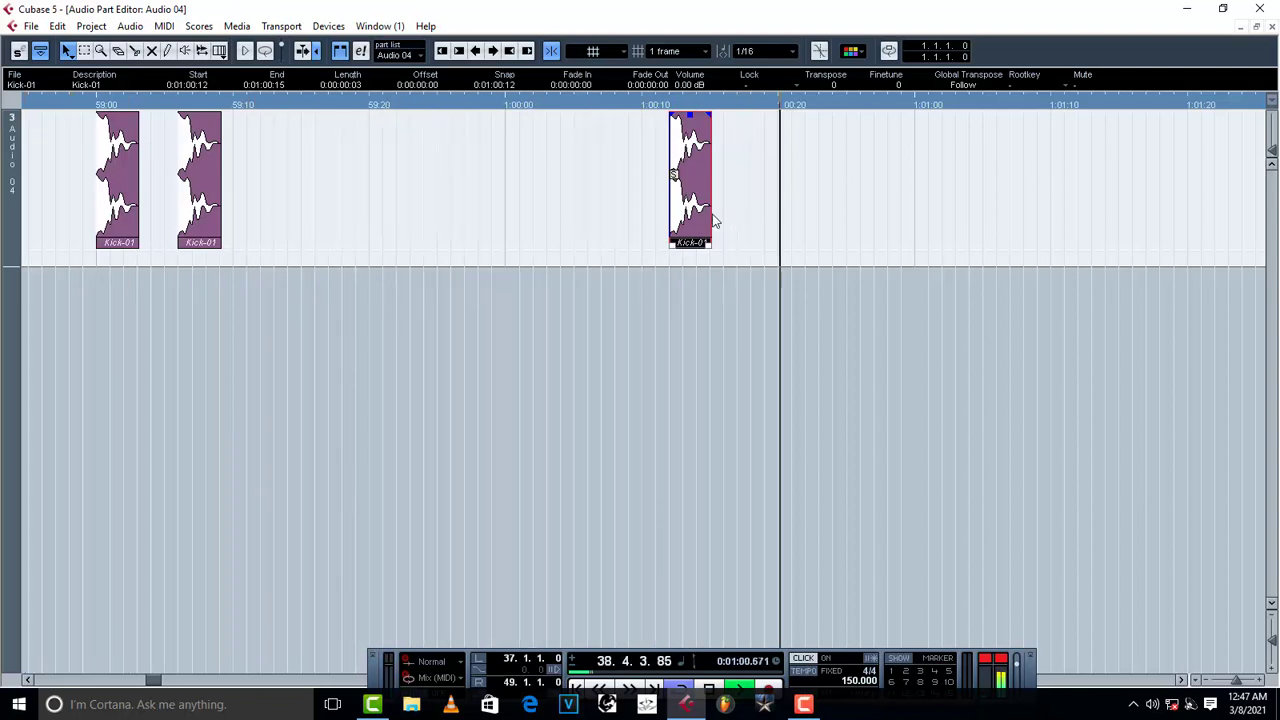
pyautogui.press('space')
pyautogui.moveTo(705, 212); pyautogui.dragTo(712, 219)
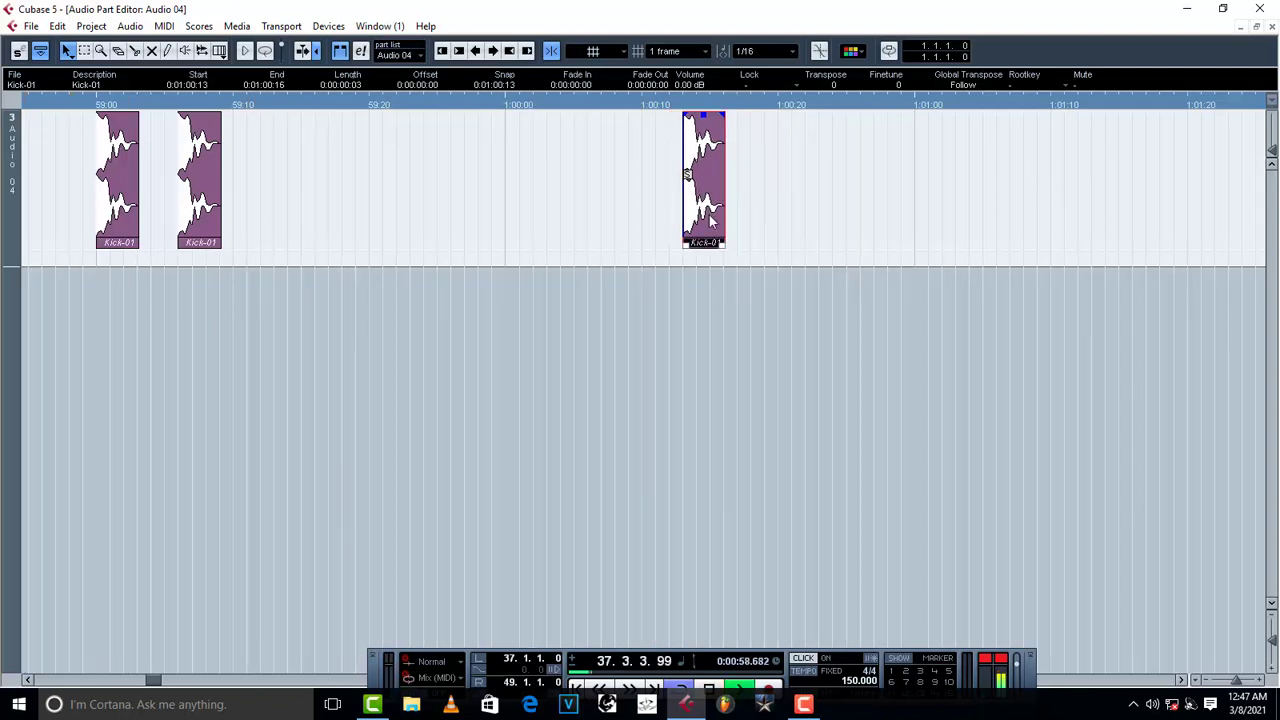
pyautogui.press('space')
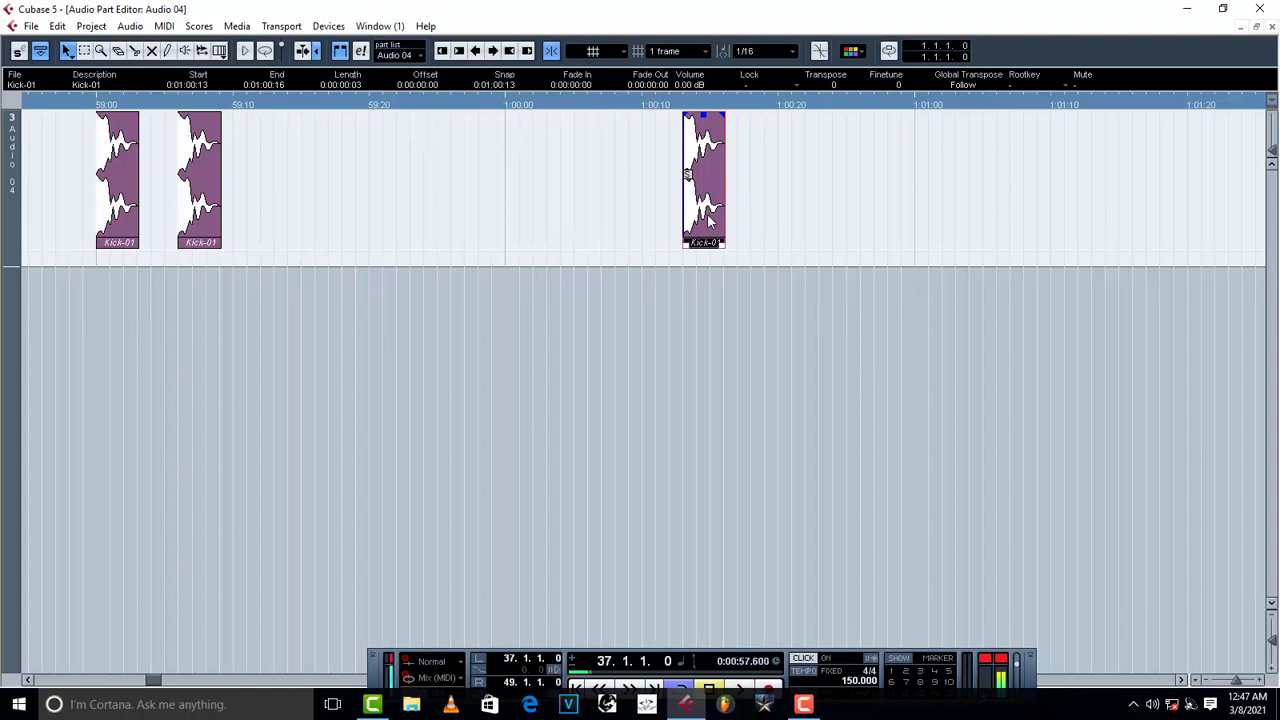
pyautogui.press('space')
# - Move the last kick to 0:01:00:17, duplicate it directly behind at 0:01:00:20, and close the part editor
pyautogui.moveTo(728, 214); pyautogui.dragTo(743, 216)
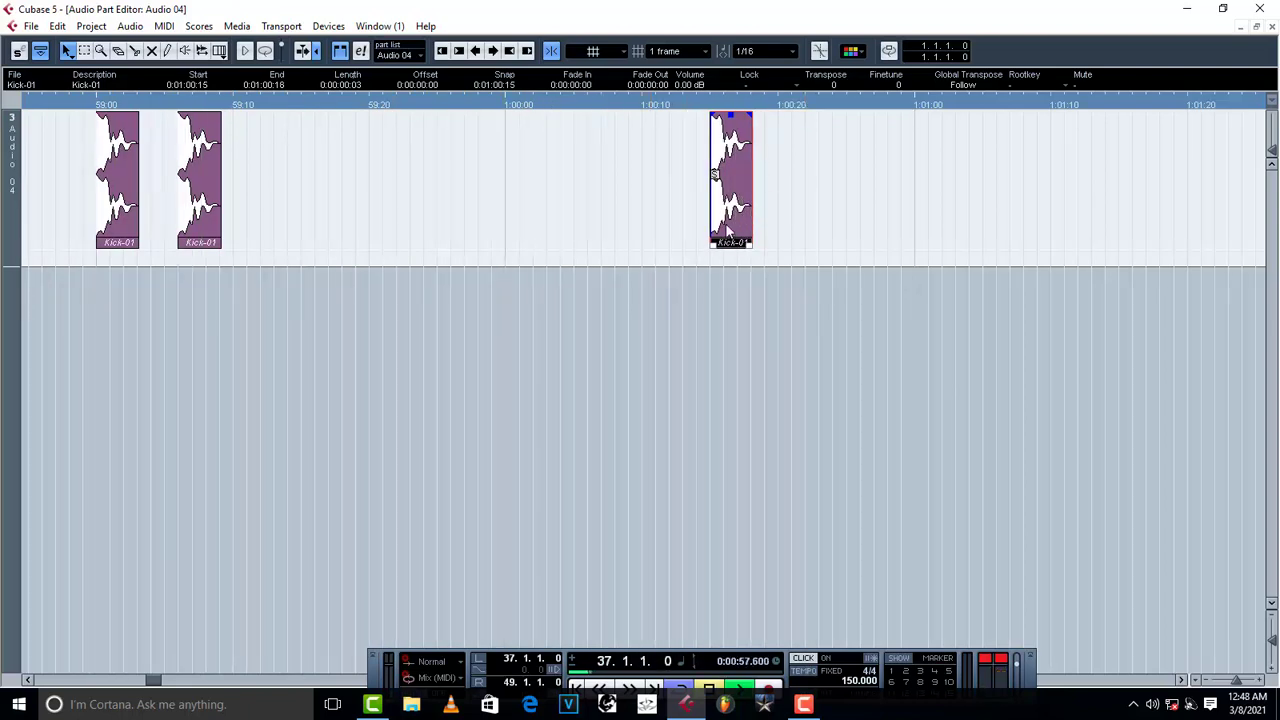
pyautogui.press('space')
pyautogui.moveTo(728, 232); pyautogui.dragTo(752, 232)
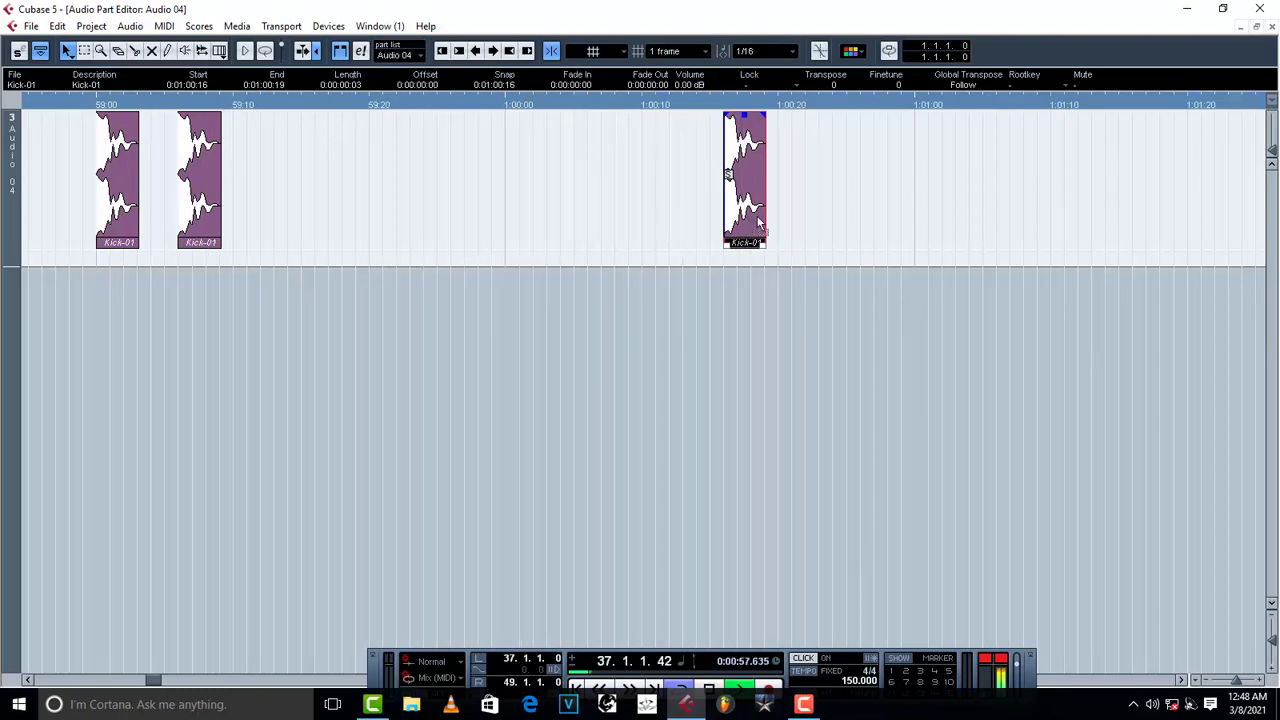
pyautogui.moveTo(758, 222); pyautogui.dragTo(764, 228)
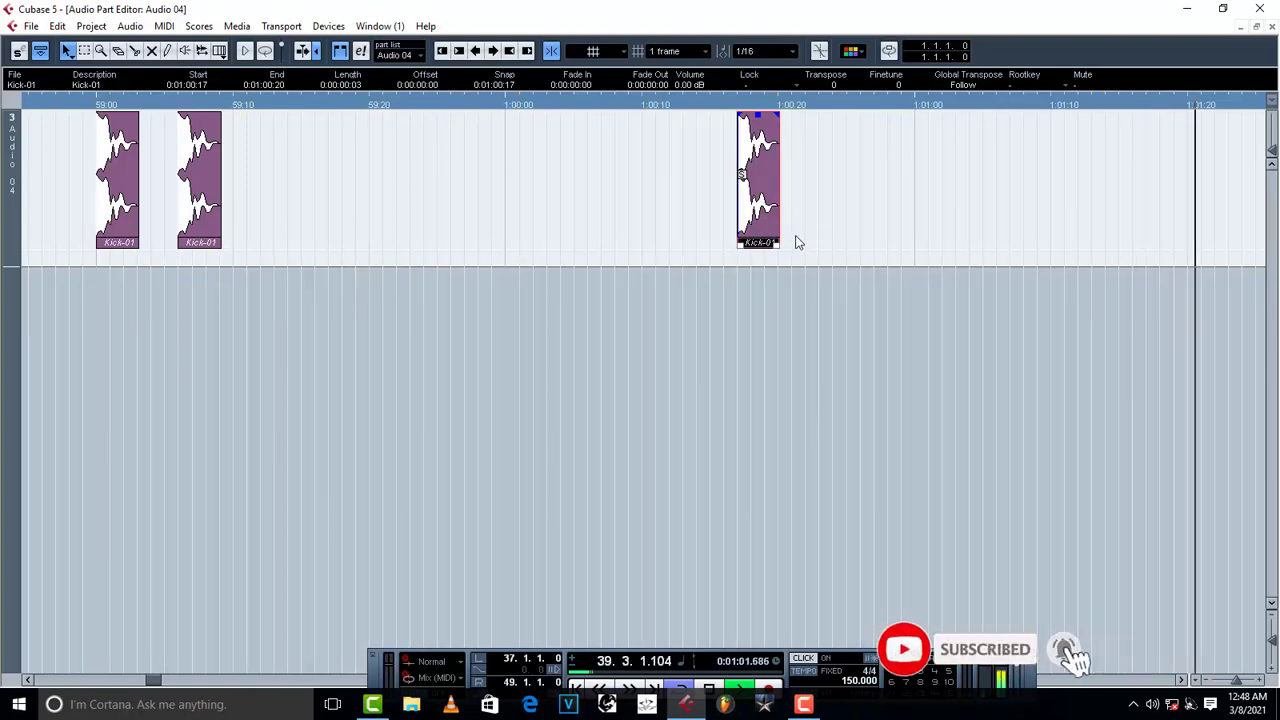
pyautogui.hotkey('ctrl', 'd')
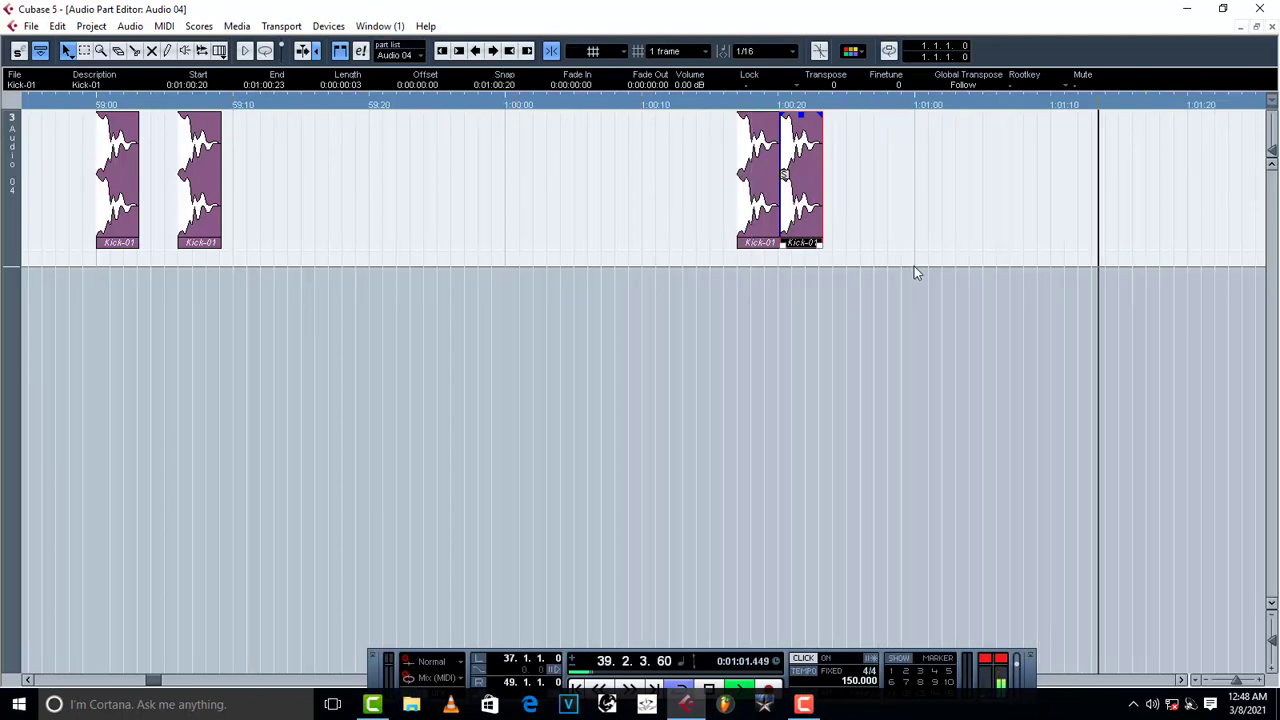
pyautogui.click(1181, 680)
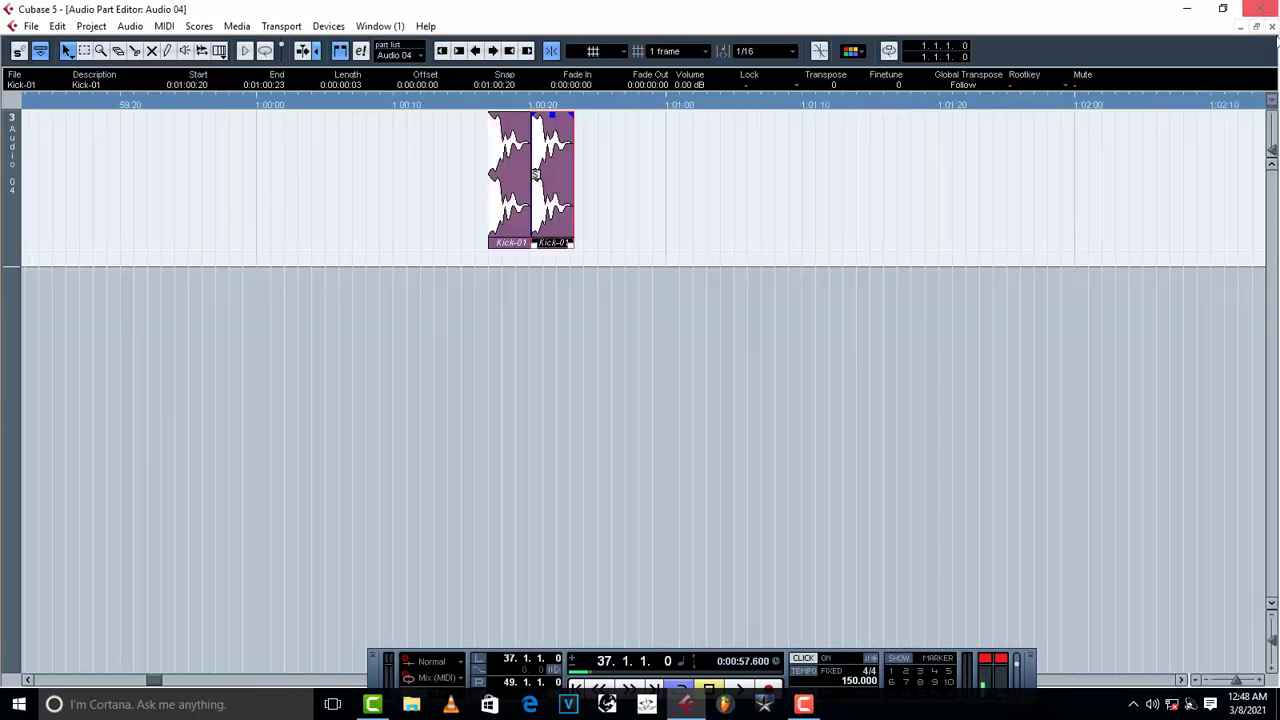
pyautogui.click(1272, 29)
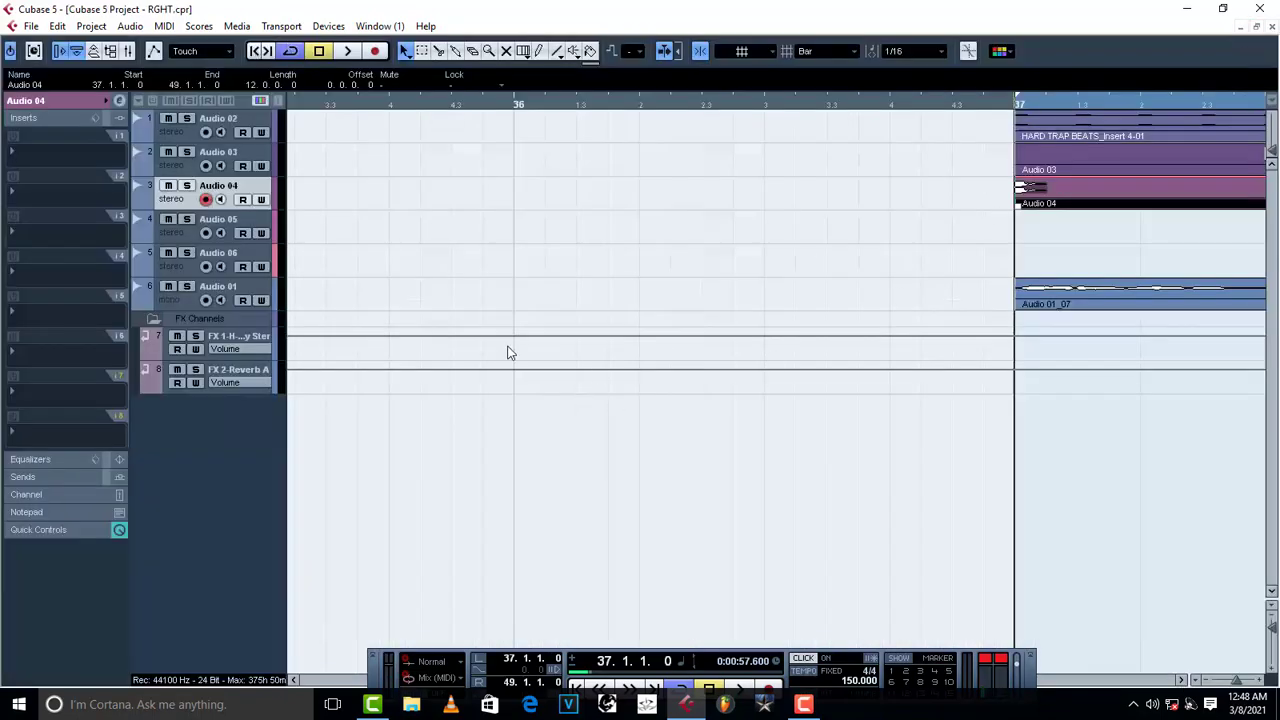
# - Split the Audio 04 part at bar 39 and erase the remainder after that bar
pyautogui.press('g')
pyautogui.press('g')
pyautogui.press('g')
pyautogui.press('g')
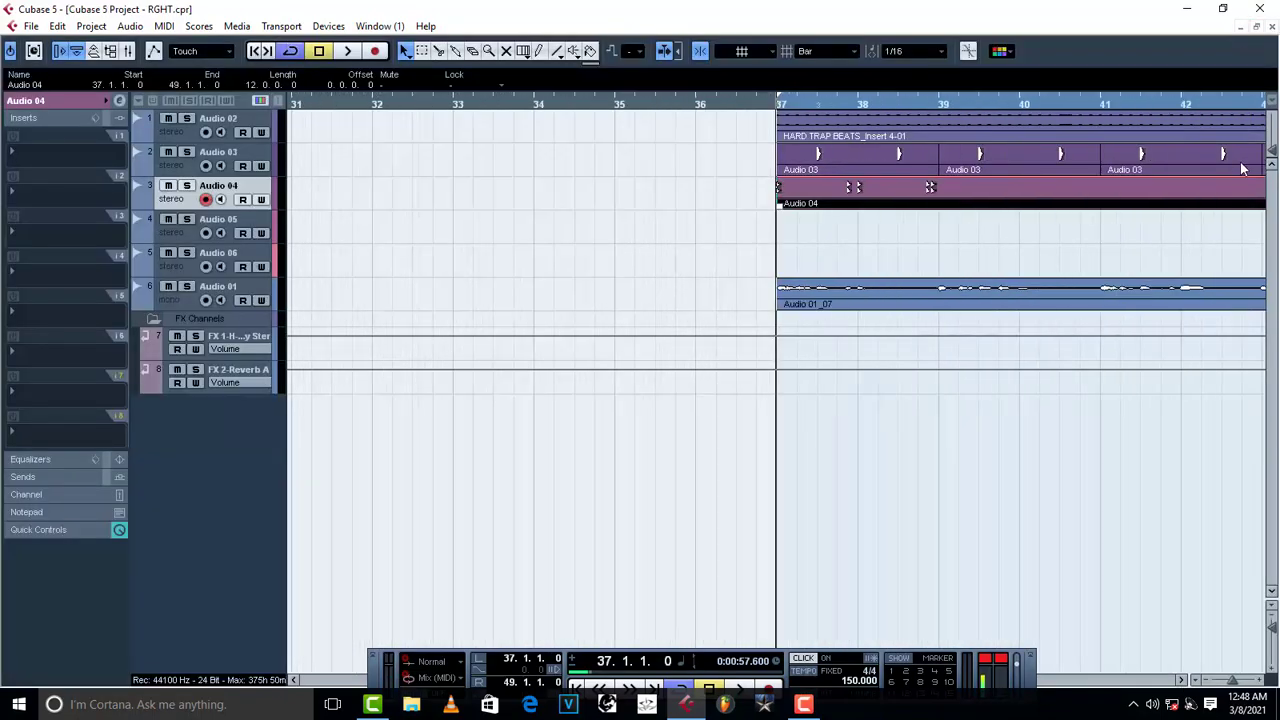
pyautogui.press('g')
pyautogui.click(424, 52)
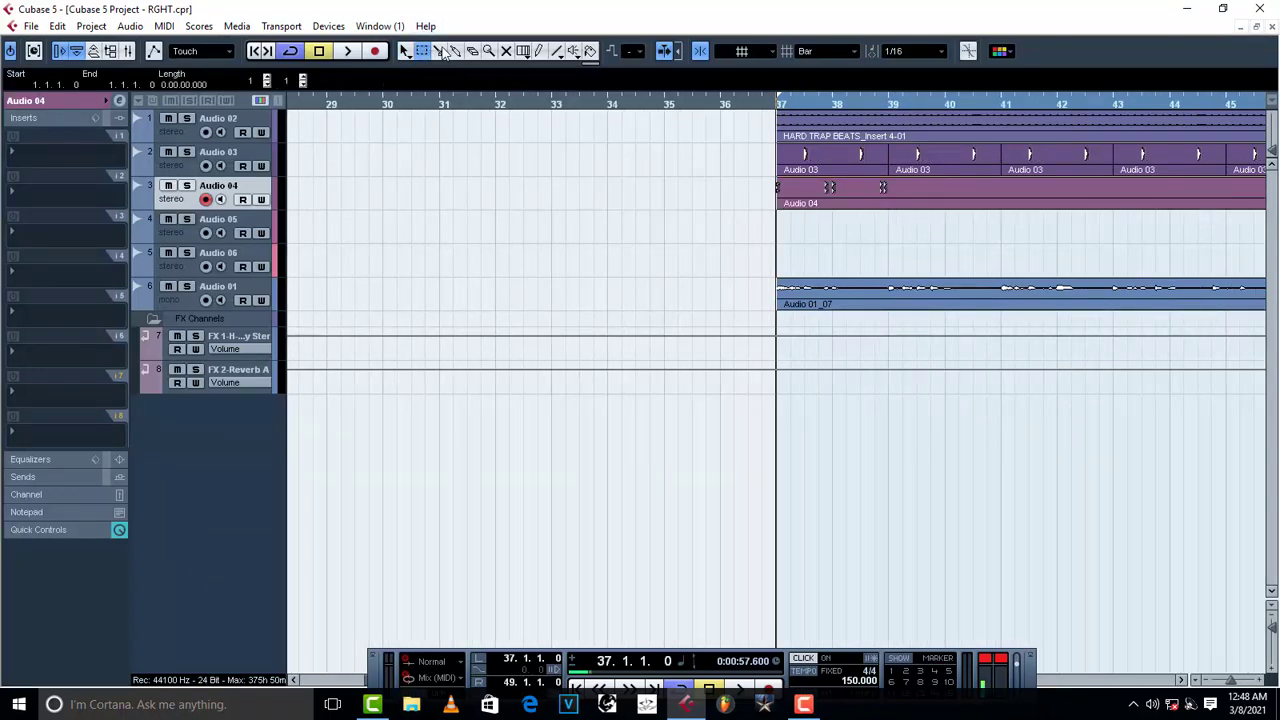
pyautogui.click(438, 52)
pyautogui.click(888, 195)
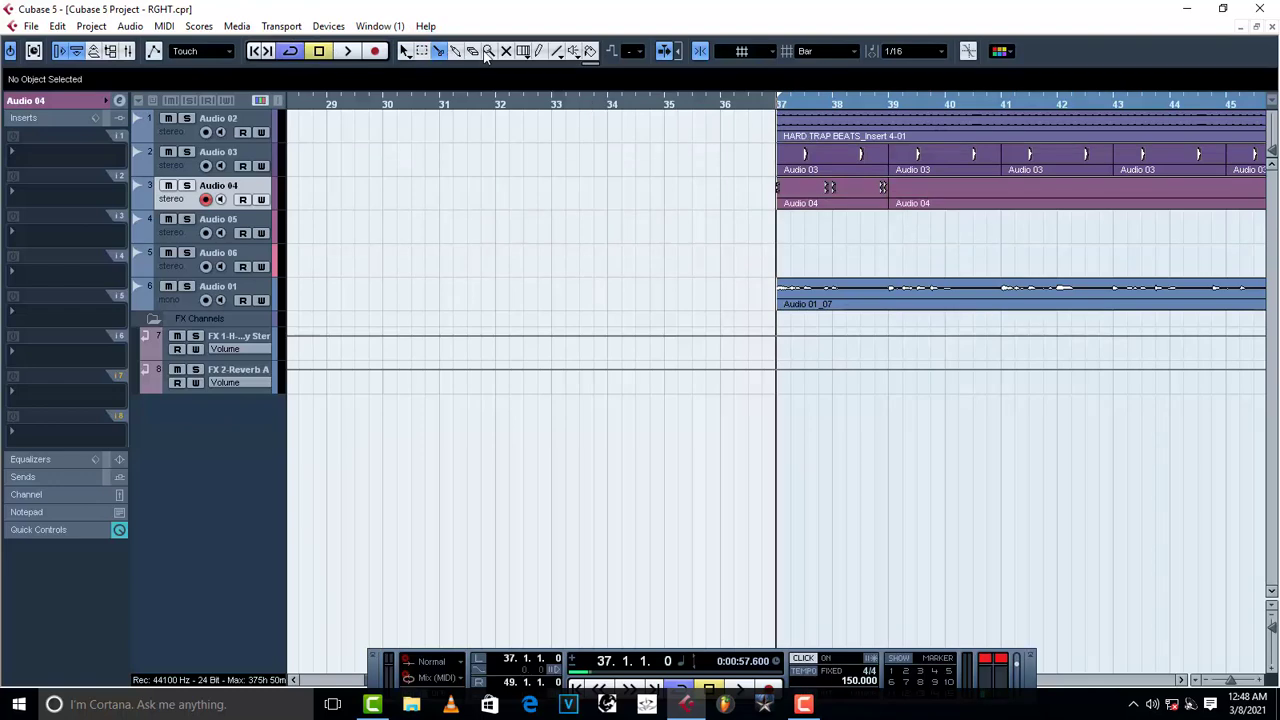
pyautogui.click(972, 200)
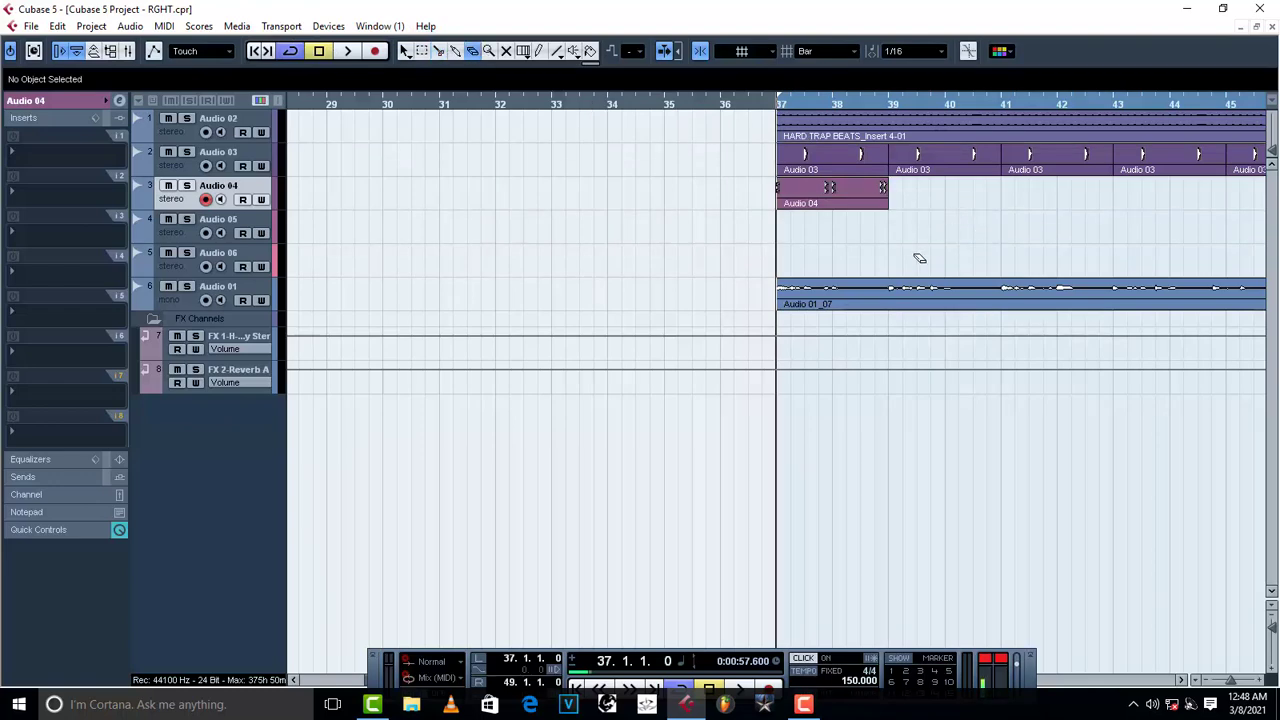
# - Duplicate the two-bar Audio 04 kick part five times to fill up to bar 49, and play the arrangement back
pyautogui.press('g')
pyautogui.press('g')
pyautogui.press('g')
pyautogui.press('g')
pyautogui.doubleClick(405, 51)
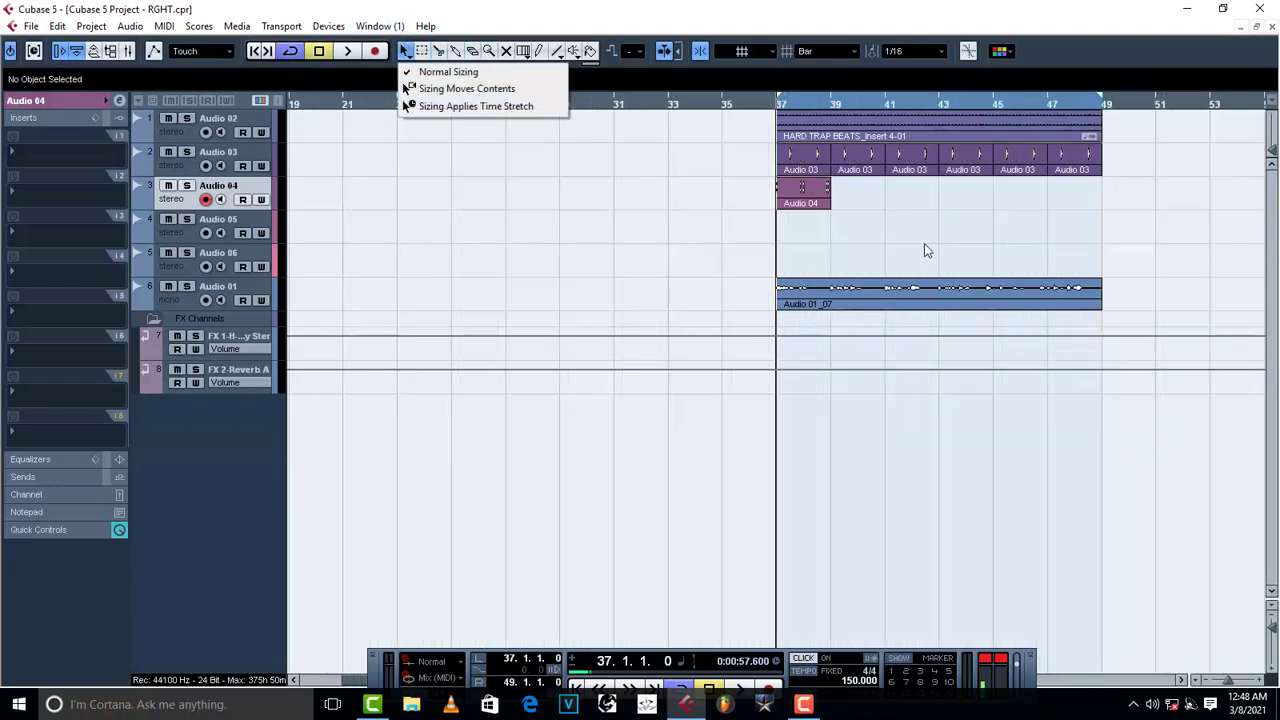
pyautogui.click(766, 205)
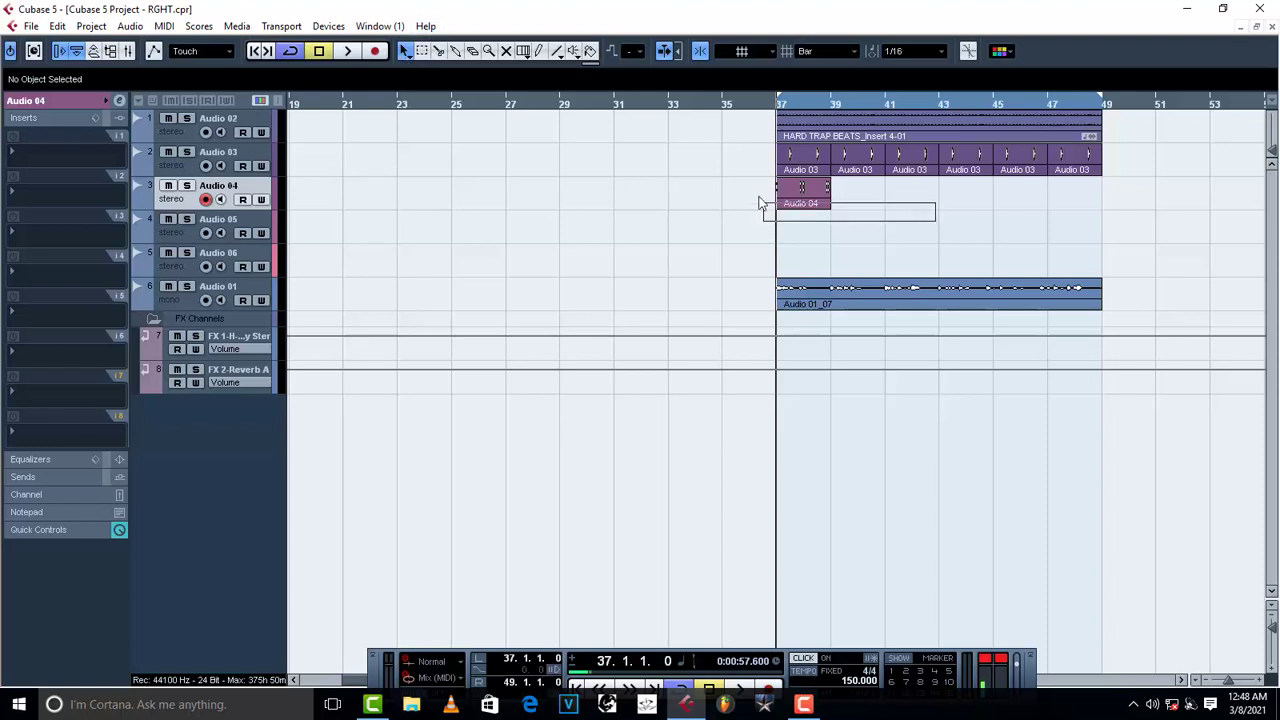
pyautogui.hotkey('ctrl', 'd')
pyautogui.hotkey('ctrl', 'd')
pyautogui.hotkey('ctrl', 'd')
pyautogui.hotkey('ctrl', 'd')
pyautogui.hotkey('ctrl', 'd')
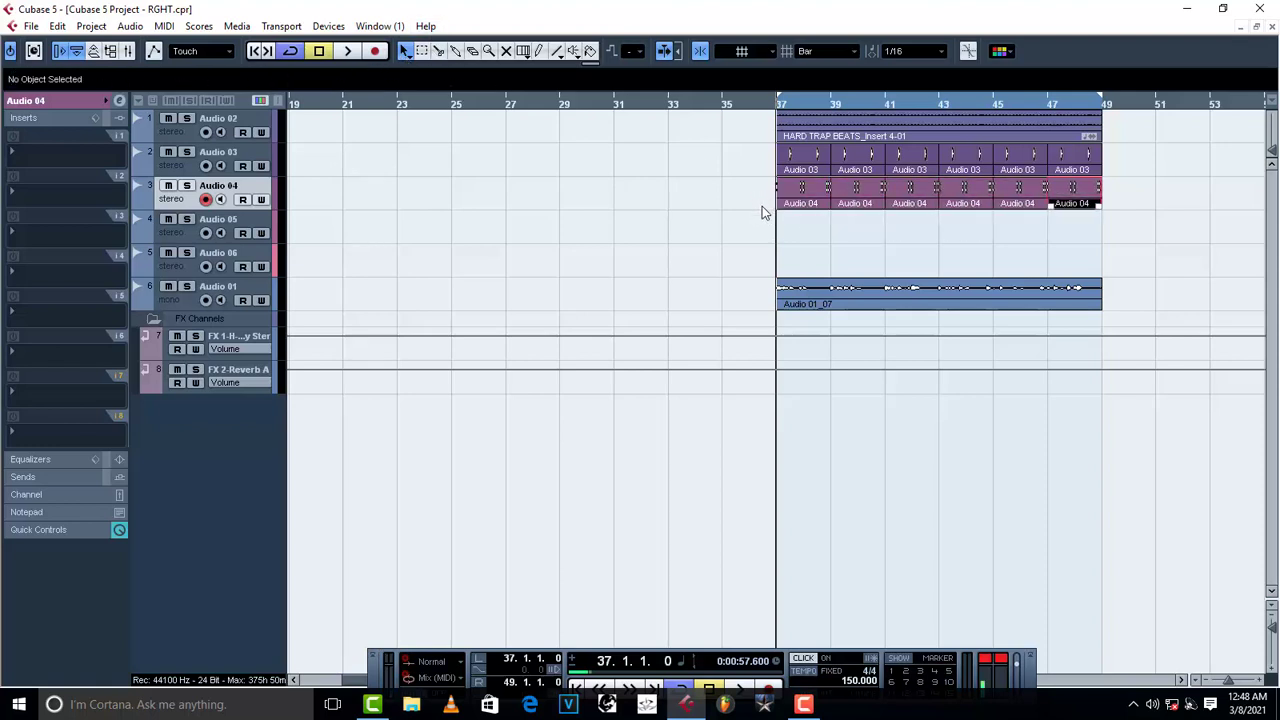
pyautogui.press('space')
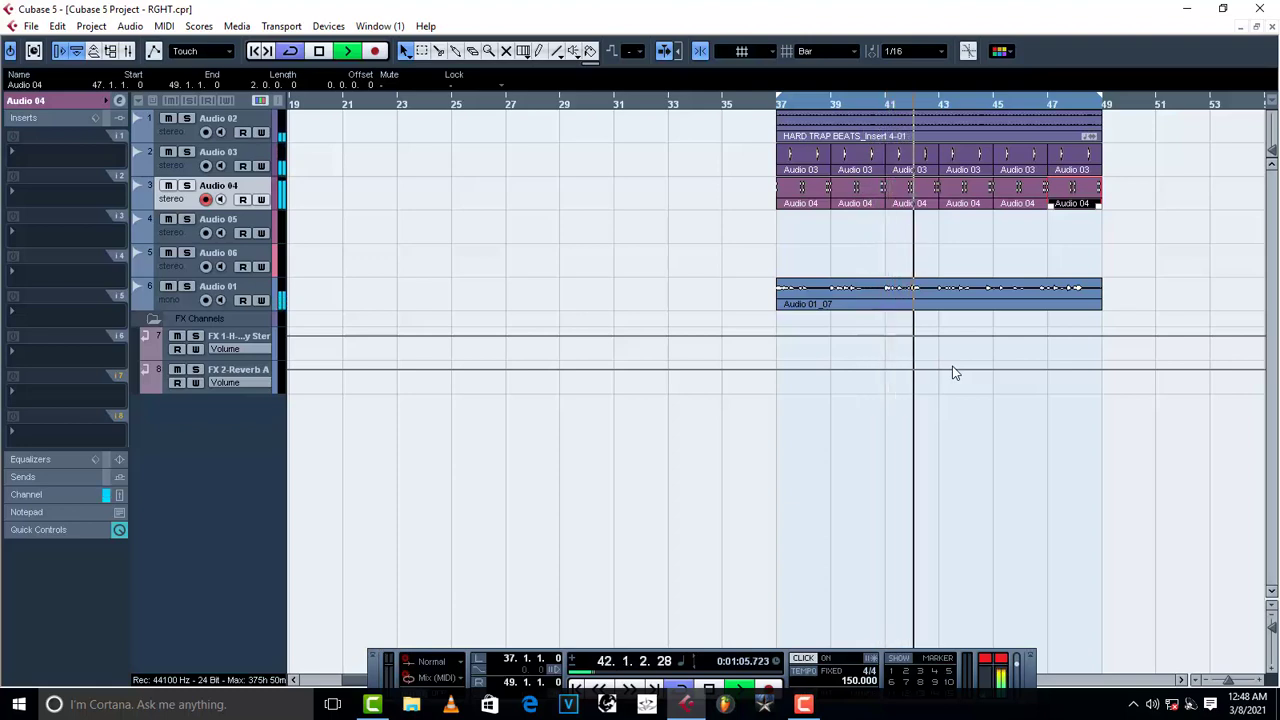
pyautogui.press('space')
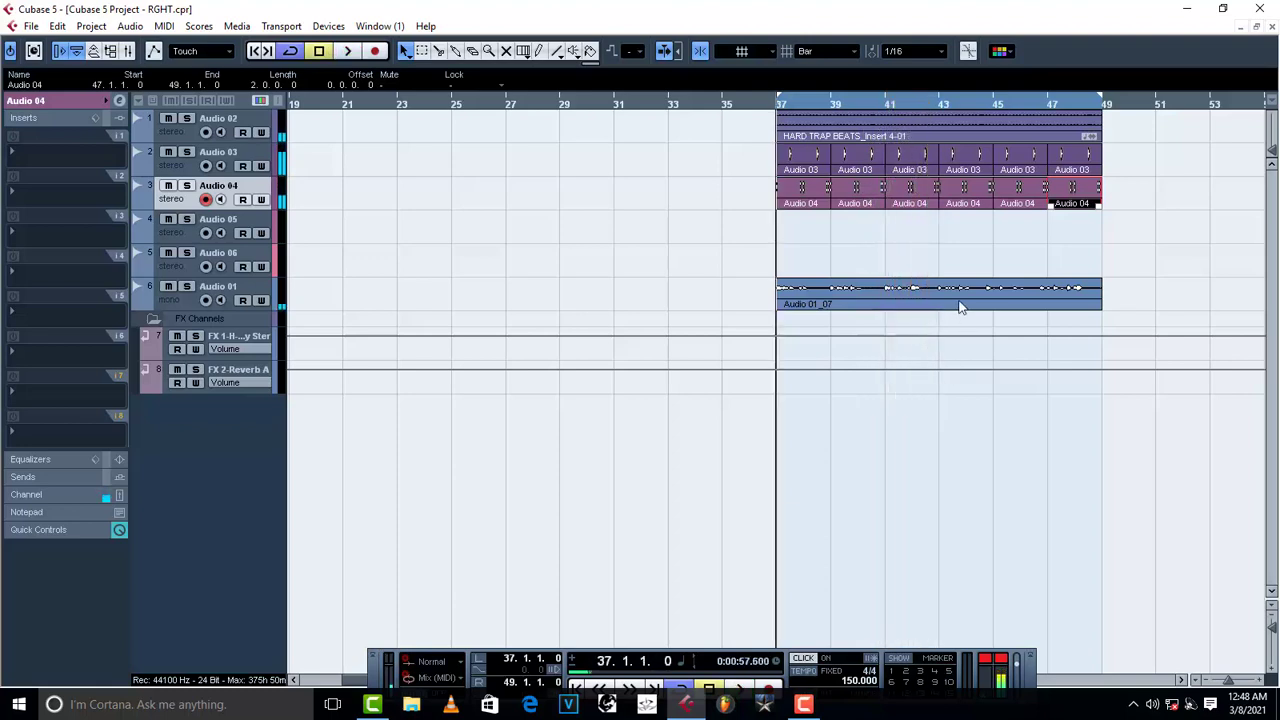
# - Open the Audio 04 part at bar 39 for editing and mute its last two kicks, at 0:01:03:23 and 0:01:03:26
pyautogui.doubleClick(853, 199)
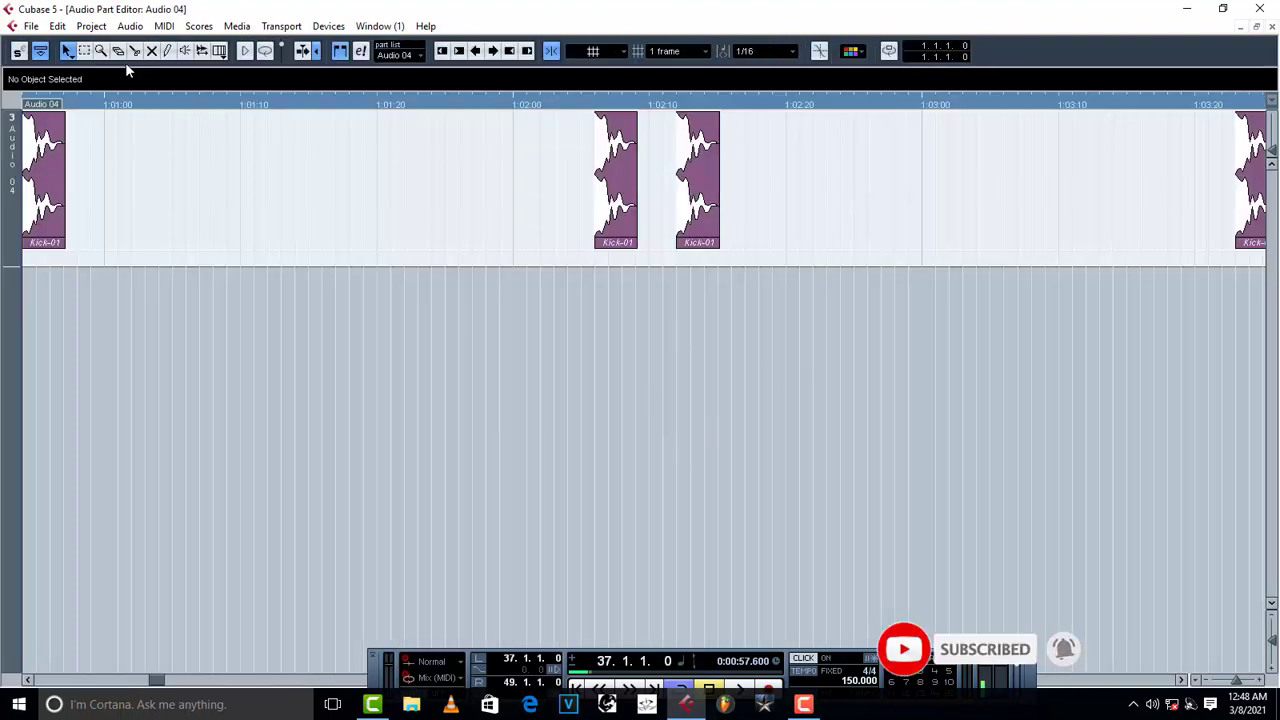
pyautogui.click(559, 107)
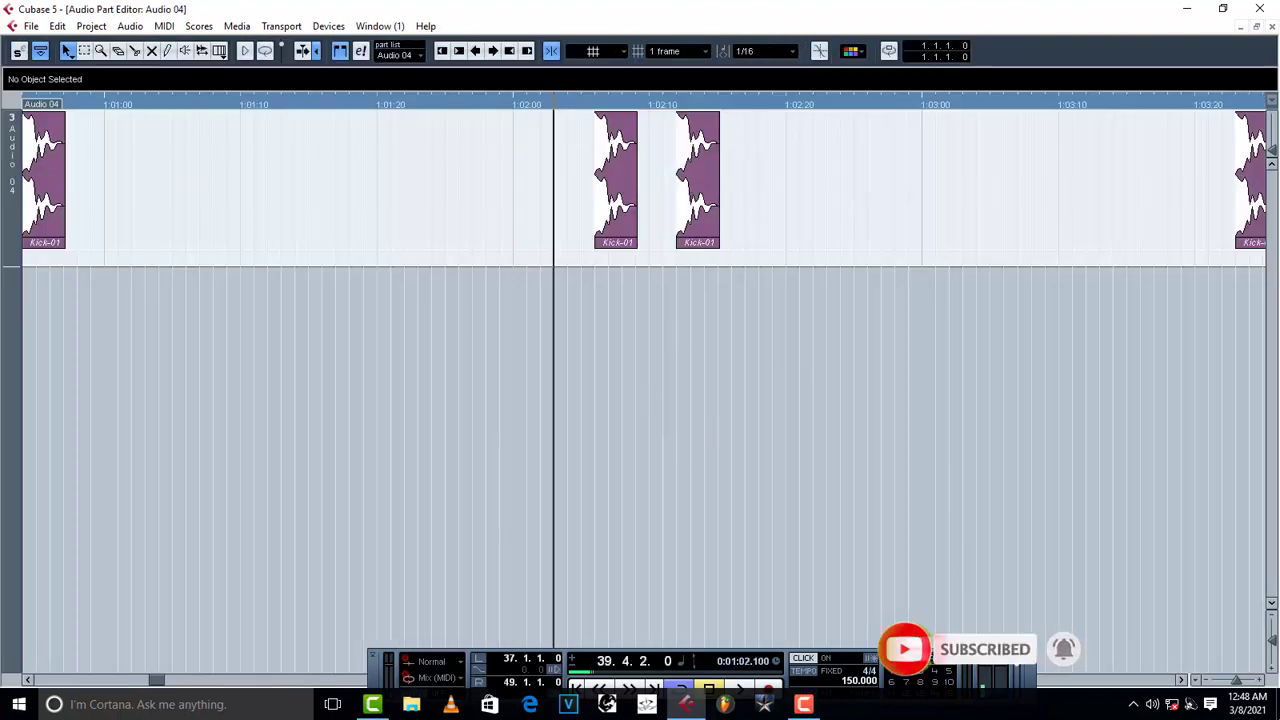
pyautogui.hscroll(5, 565, 125)
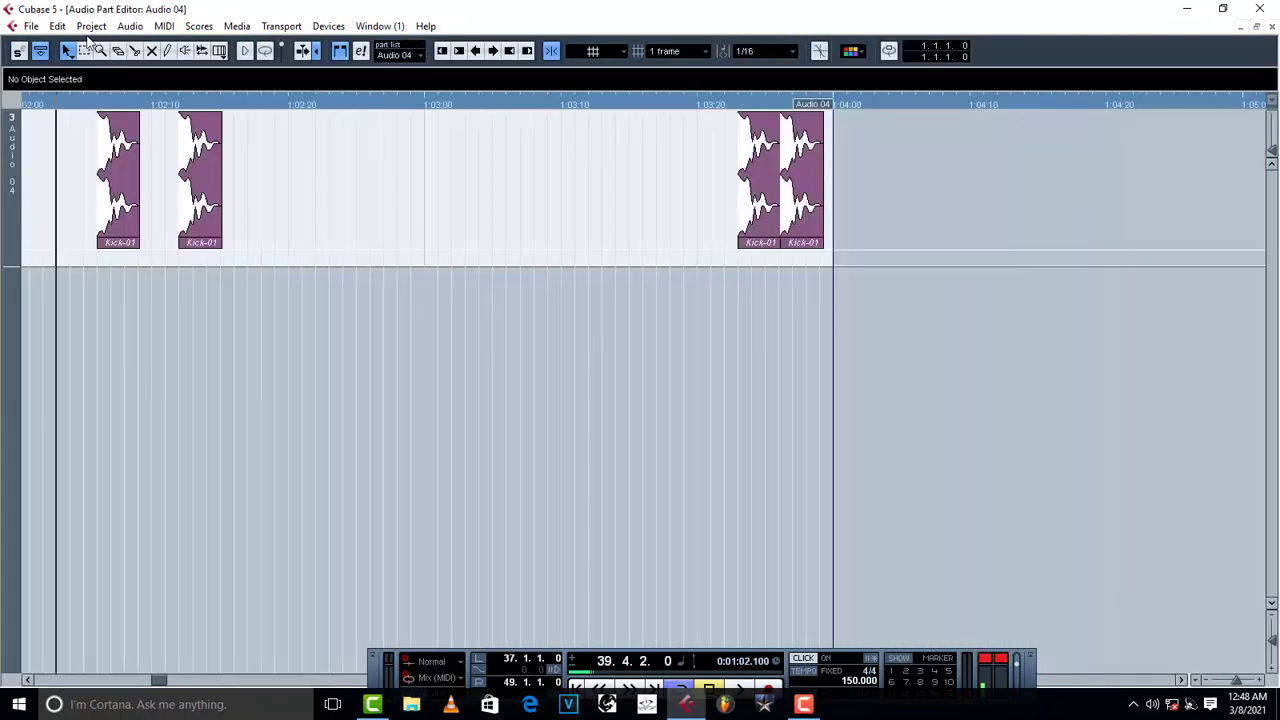
pyautogui.press('space')
pyautogui.click(759, 180)
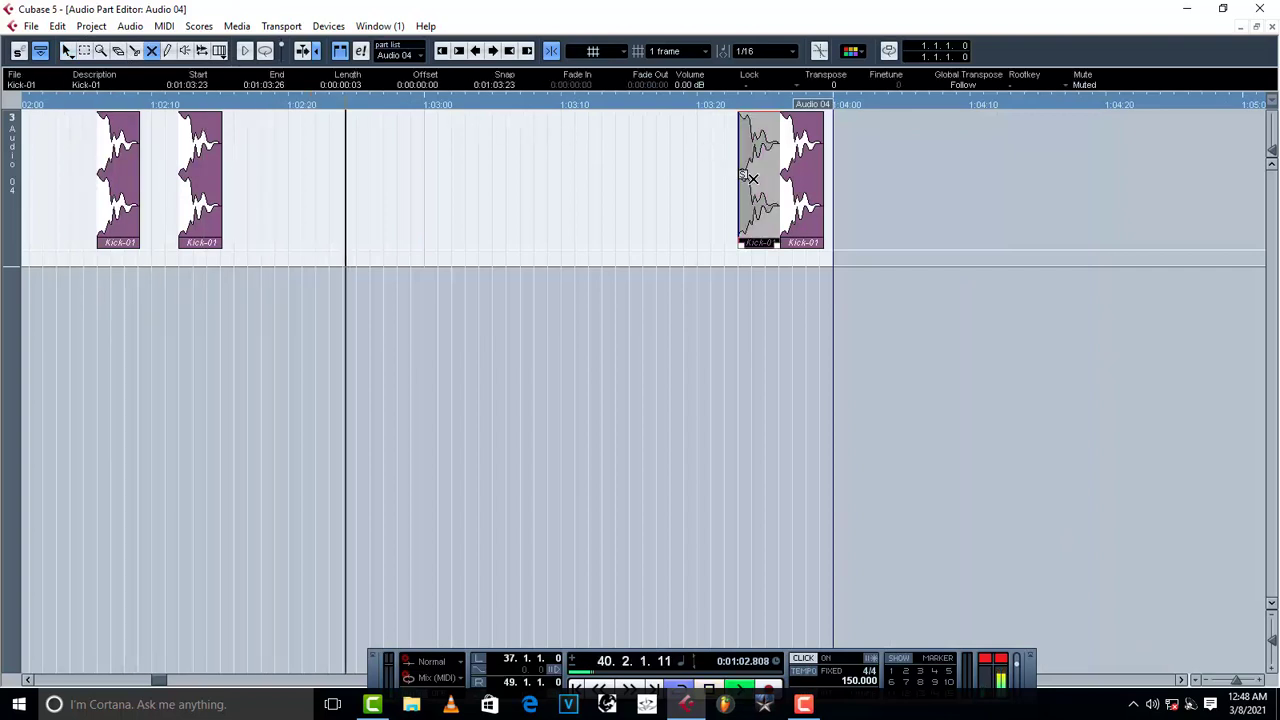
pyautogui.press('space')
pyautogui.click(798, 187)
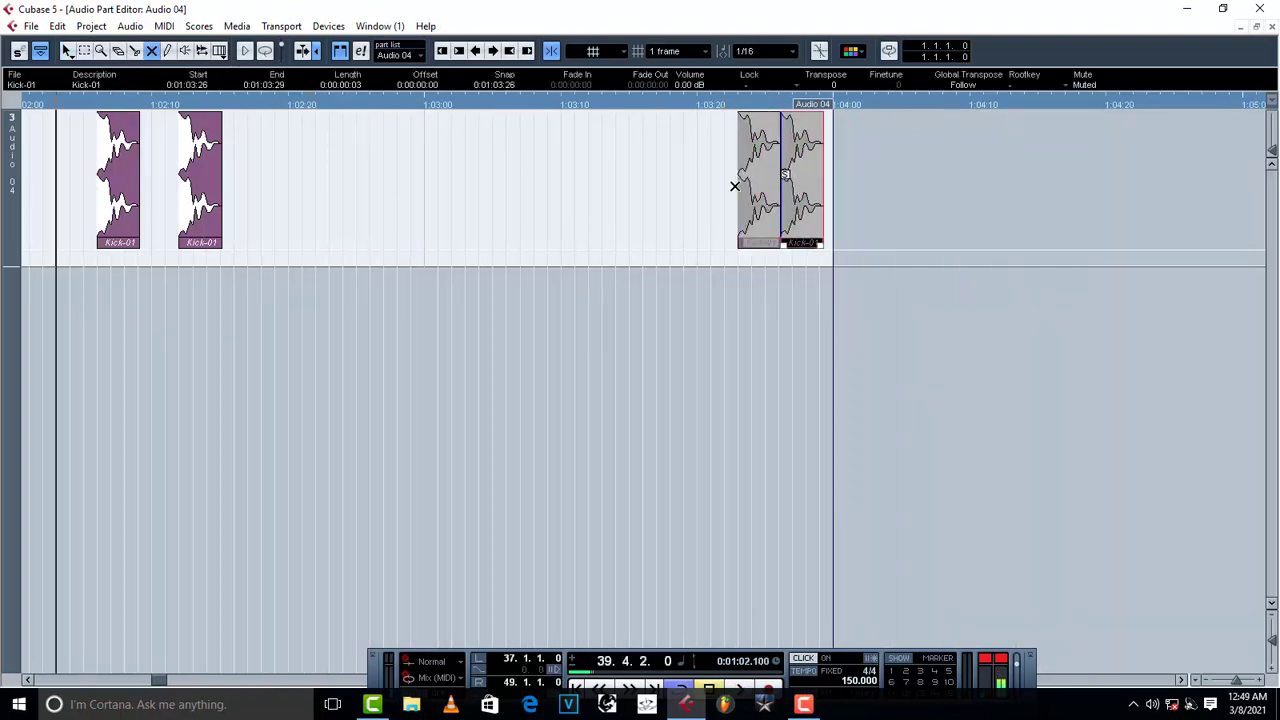
# - Toggle the mutes on the part's last two kicks to compare them in playback, ending with both muted
pyautogui.press('space')
pyautogui.click(757, 182)
pyautogui.click(808, 199)
pyautogui.click(811, 202)
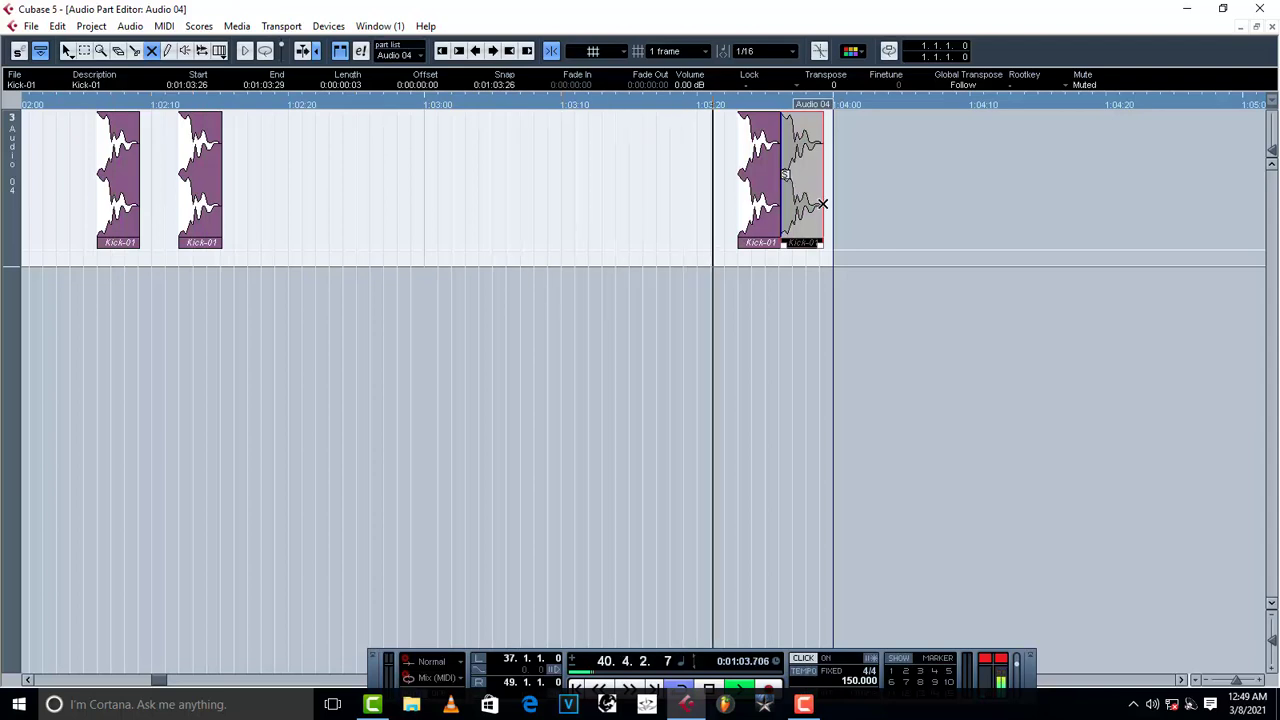
pyautogui.press('space')
pyautogui.click(771, 188)
pyautogui.click(771, 188)
pyautogui.press('space')
pyautogui.click(765, 202)
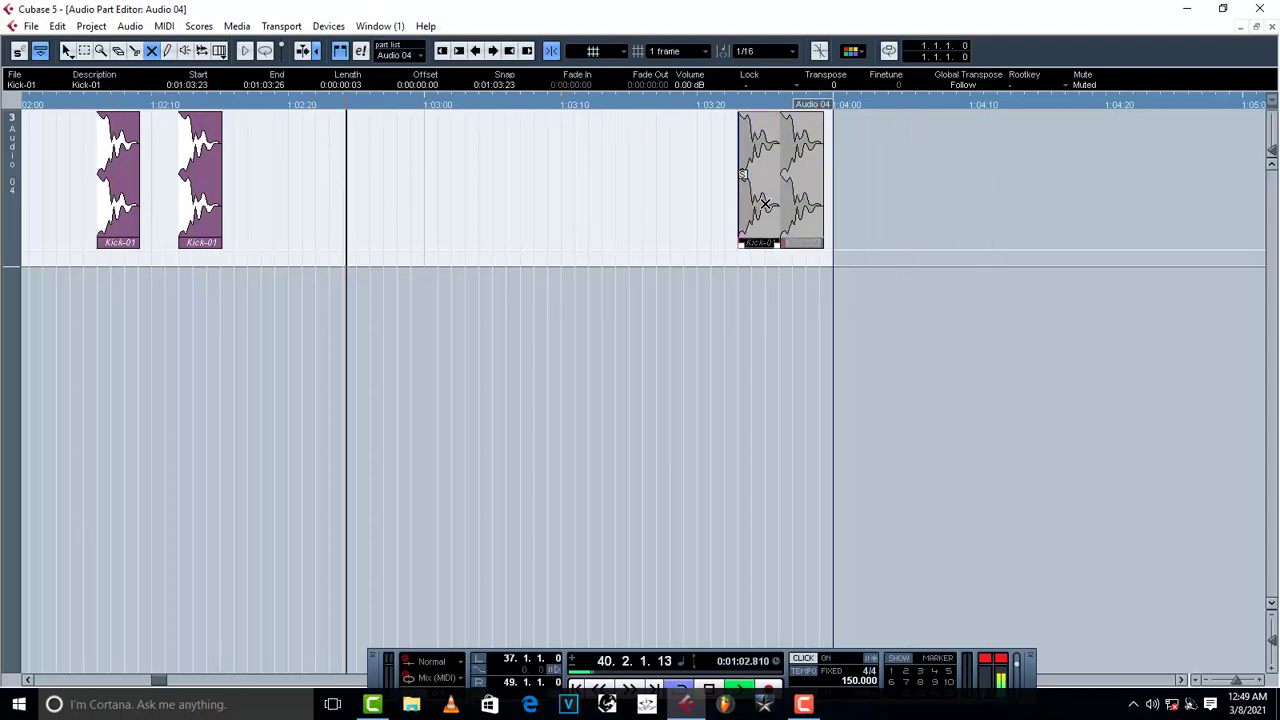
pyautogui.press('space')
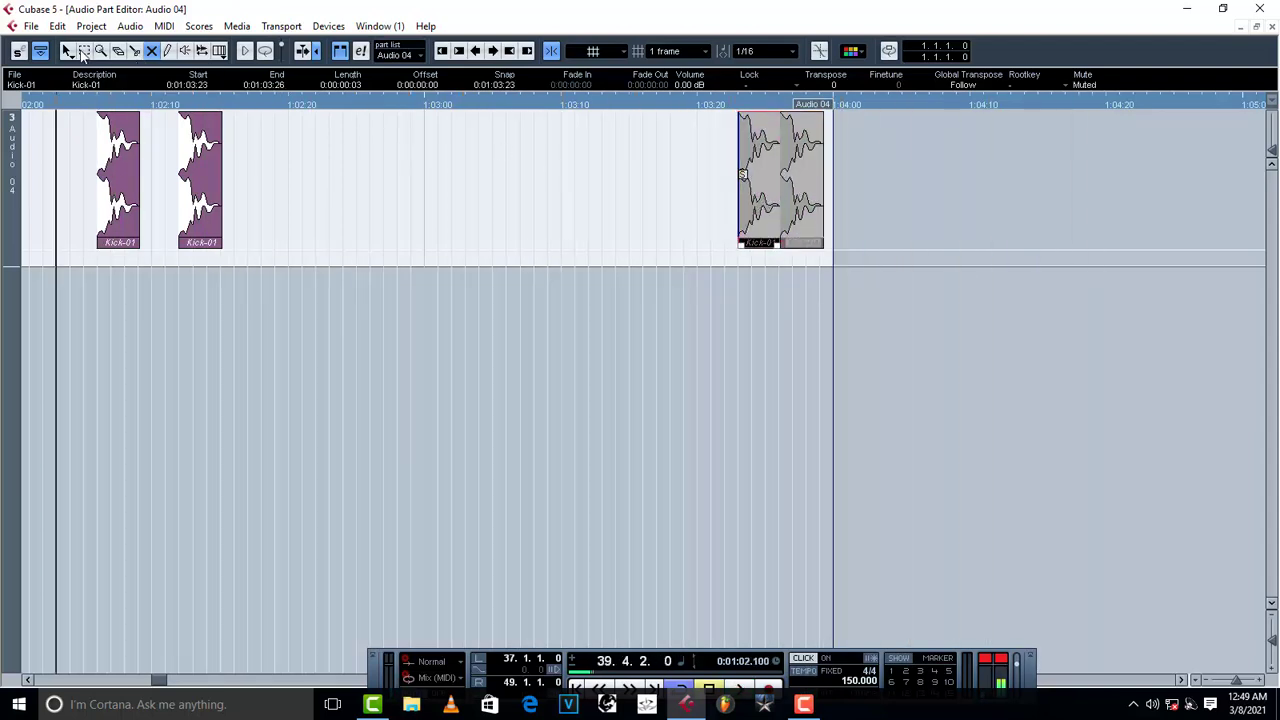
# - Move the muted kick before the part's last kick to 0:01:03:14, unmute it, and play the result back
pyautogui.doubleClick(773, 188)
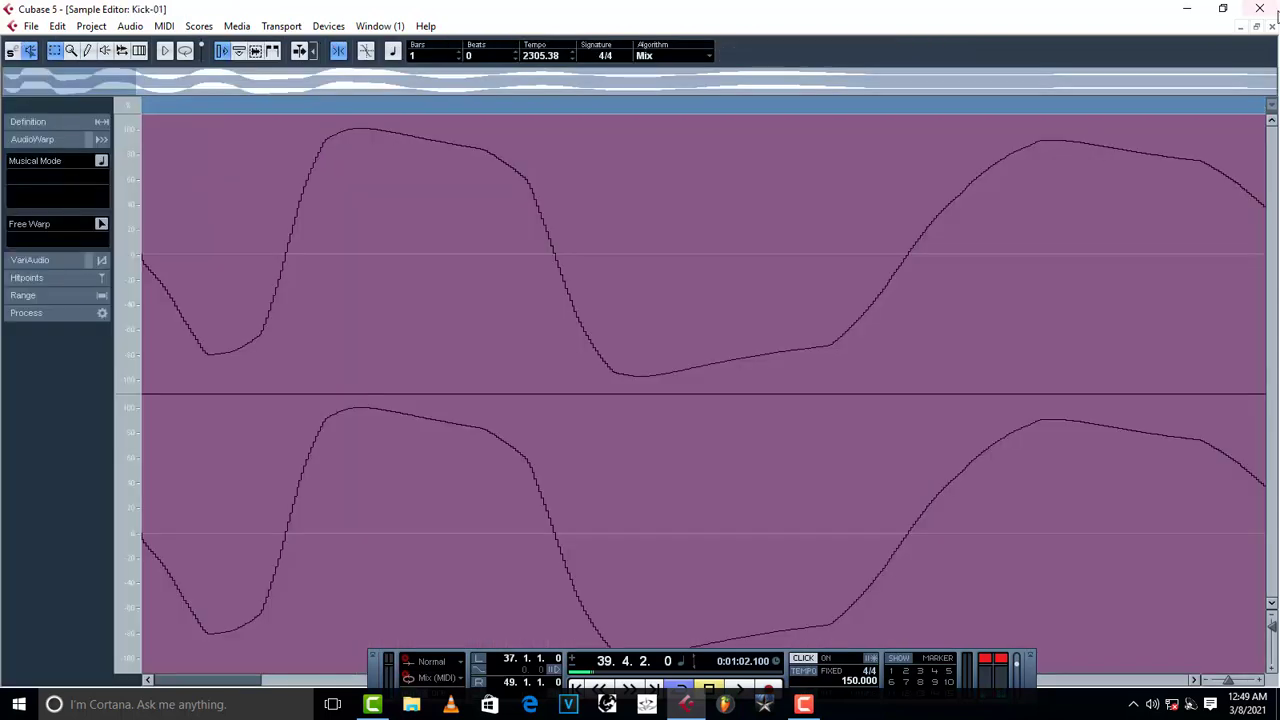
pyautogui.click(1272, 28)
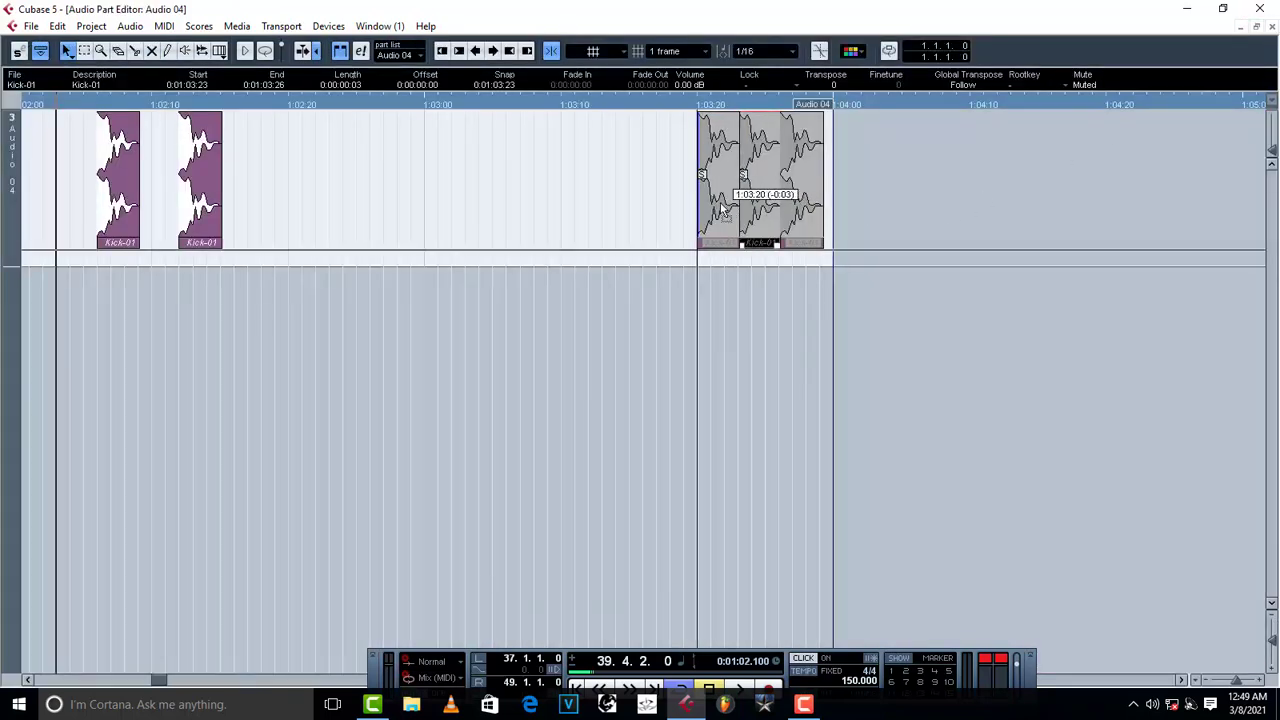
pyautogui.moveTo(771, 198); pyautogui.dragTo(648, 198)
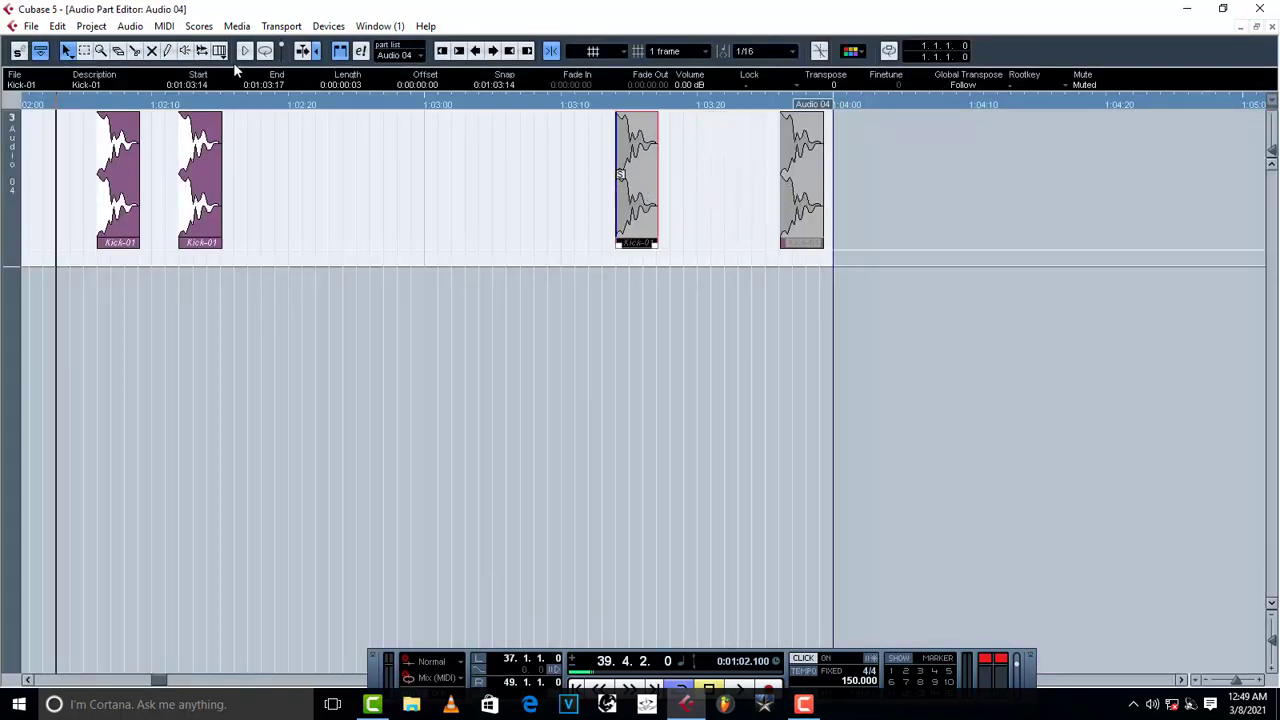
pyautogui.click(652, 160)
pyautogui.click(67, 51)
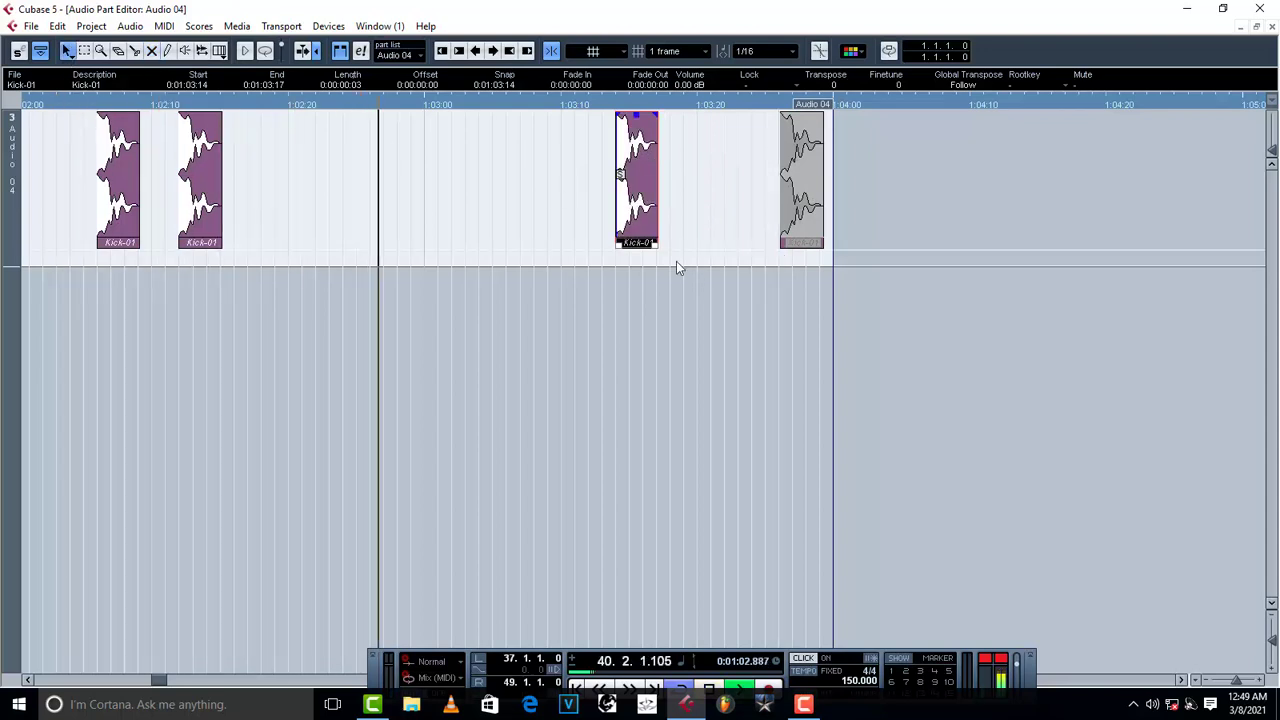
pyautogui.press('space')
pyautogui.press('space')
# - Try the unmuted kick at 0:01:03:17 and at 0:01:03:20, playing back each position
pyautogui.moveTo(633, 190); pyautogui.dragTo(661, 175)
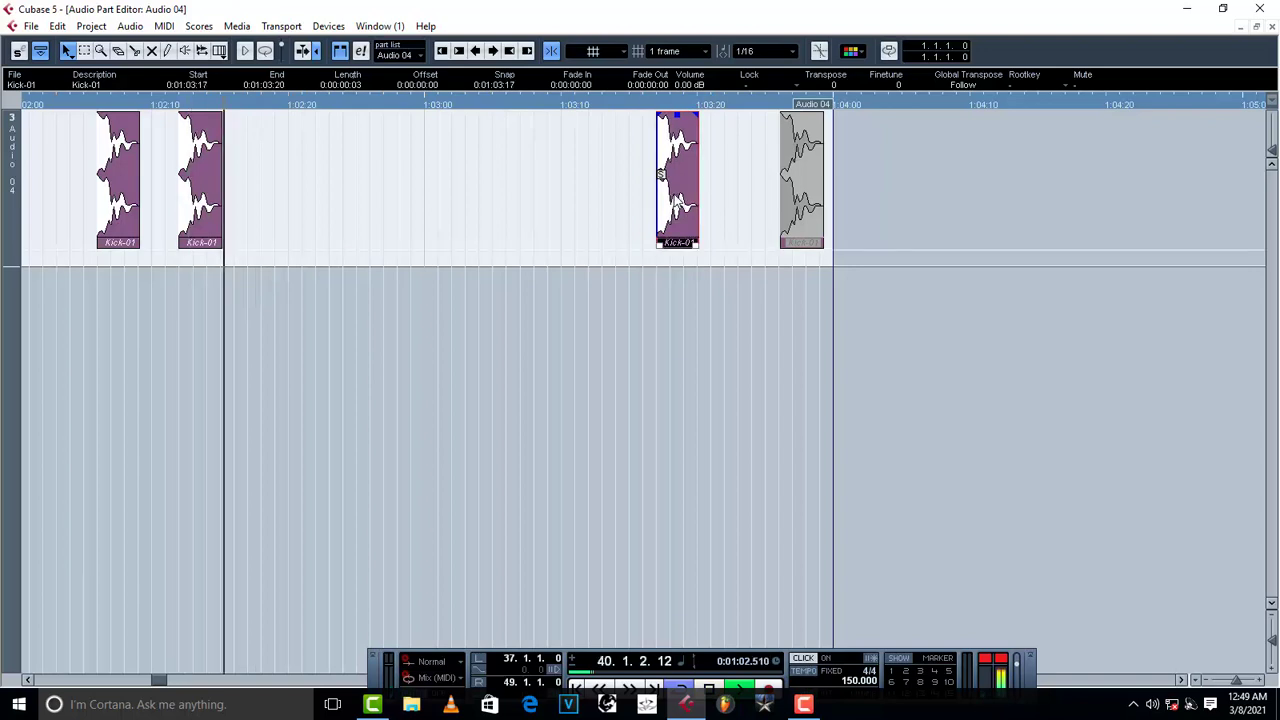
pyautogui.press('space')
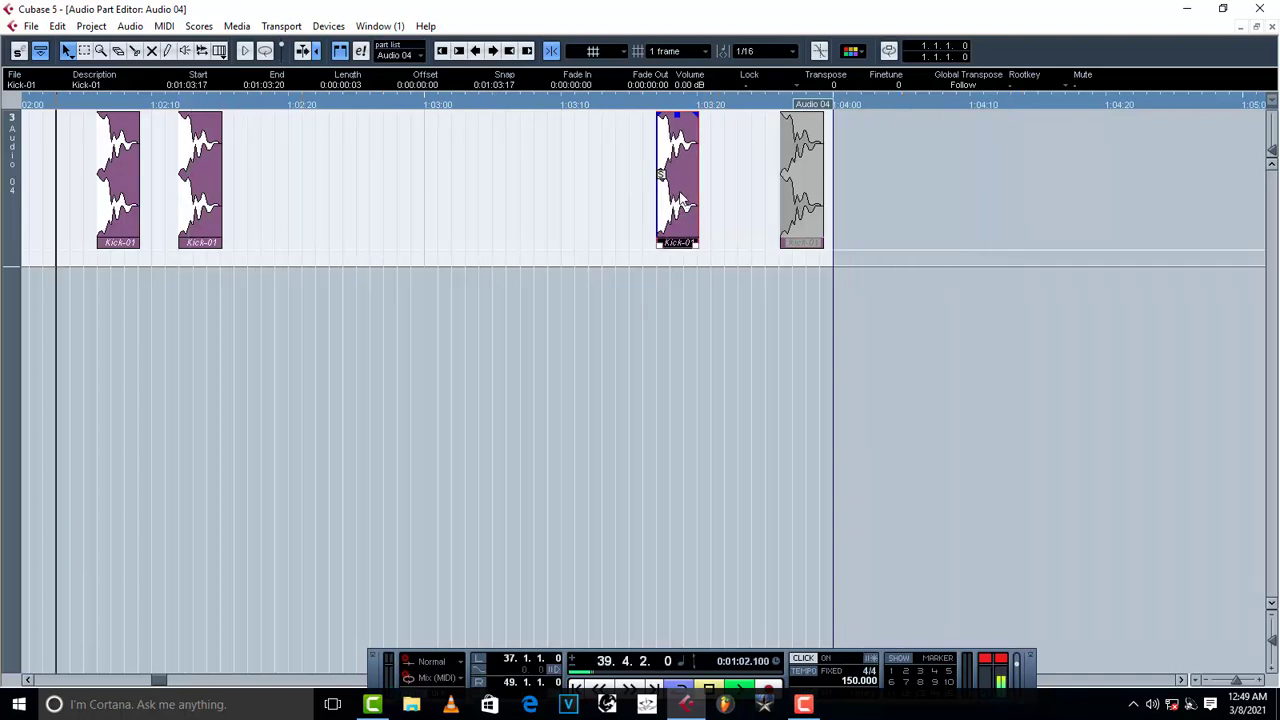
pyautogui.doubleClick(682, 198)
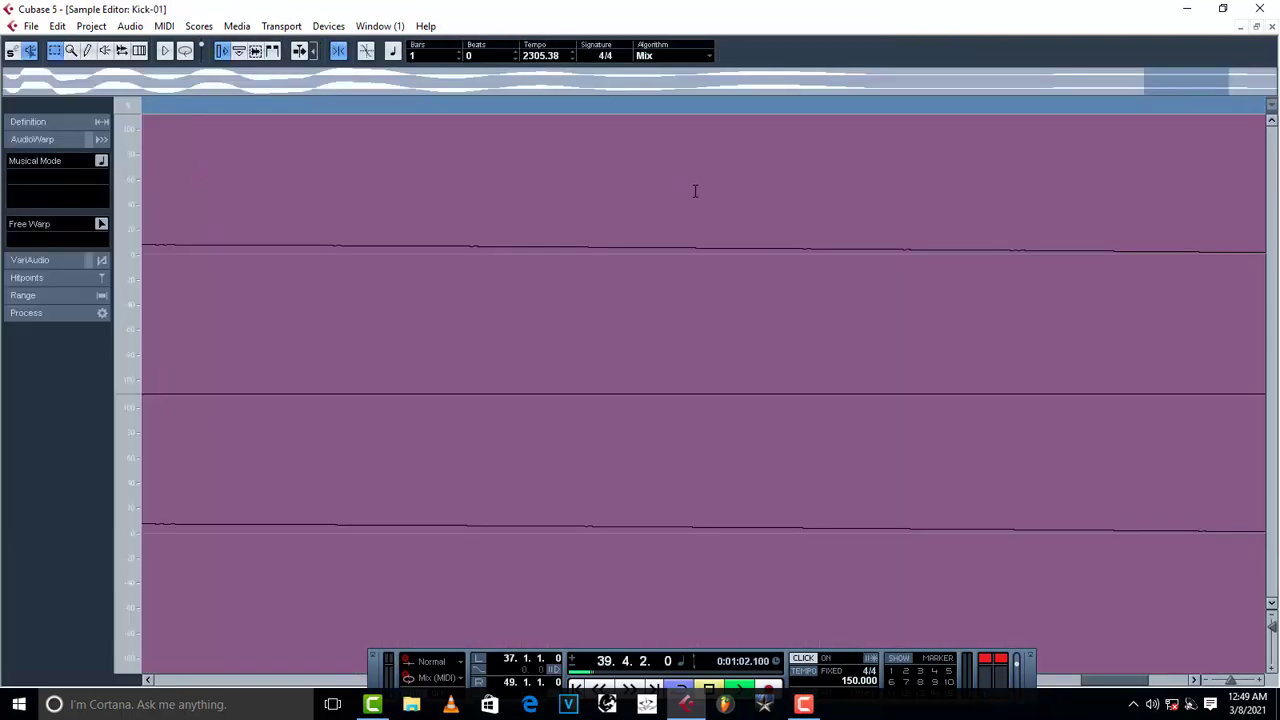
pyautogui.click(1272, 28)
pyautogui.moveTo(686, 218); pyautogui.dragTo(730, 208)
pyautogui.press('space')
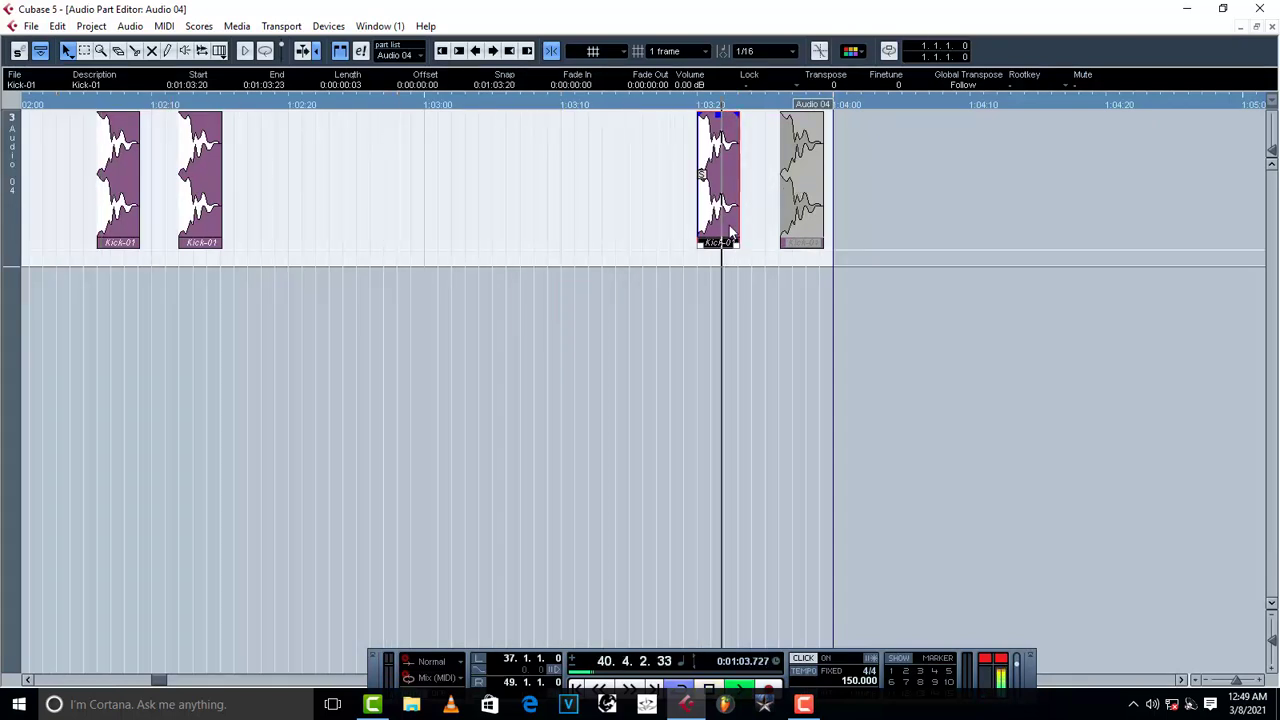
pyautogui.press('space')
# - Audition the unmuted kick at 0:01:03:23, and place it at 0:01:03:24 with another playback
pyautogui.moveTo(729, 208); pyautogui.dragTo(770, 208)
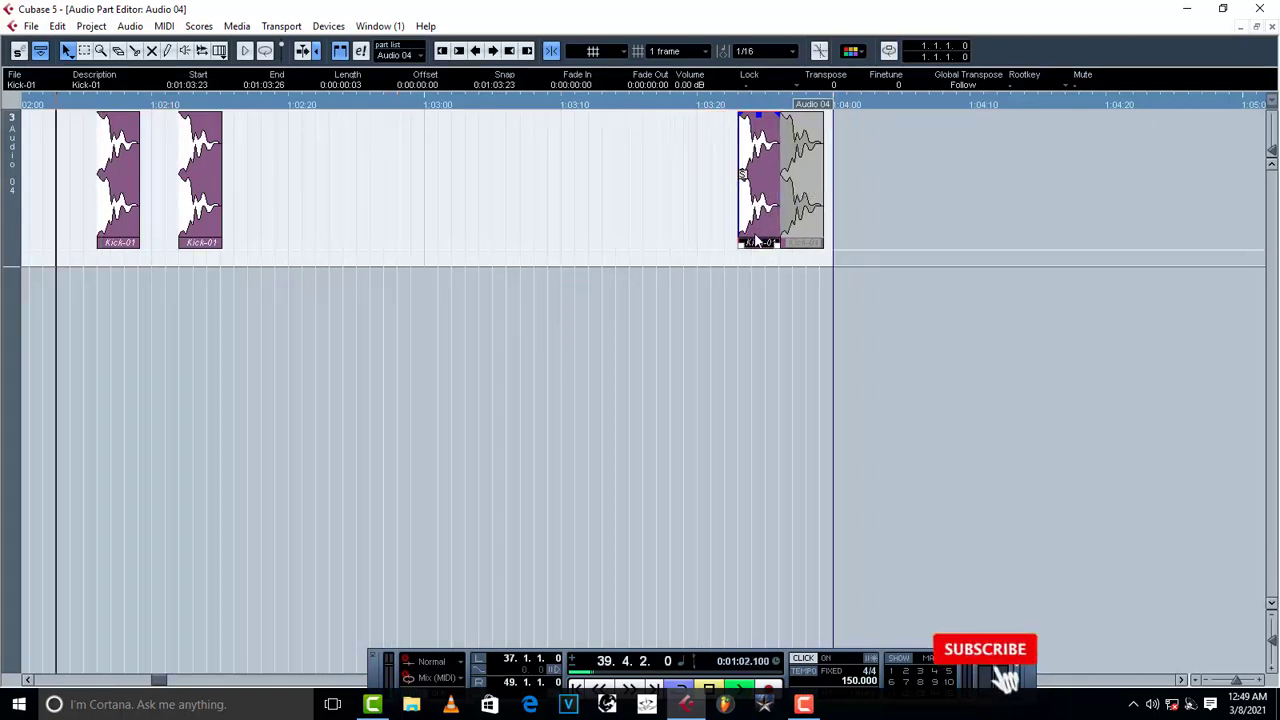
pyautogui.press('space')
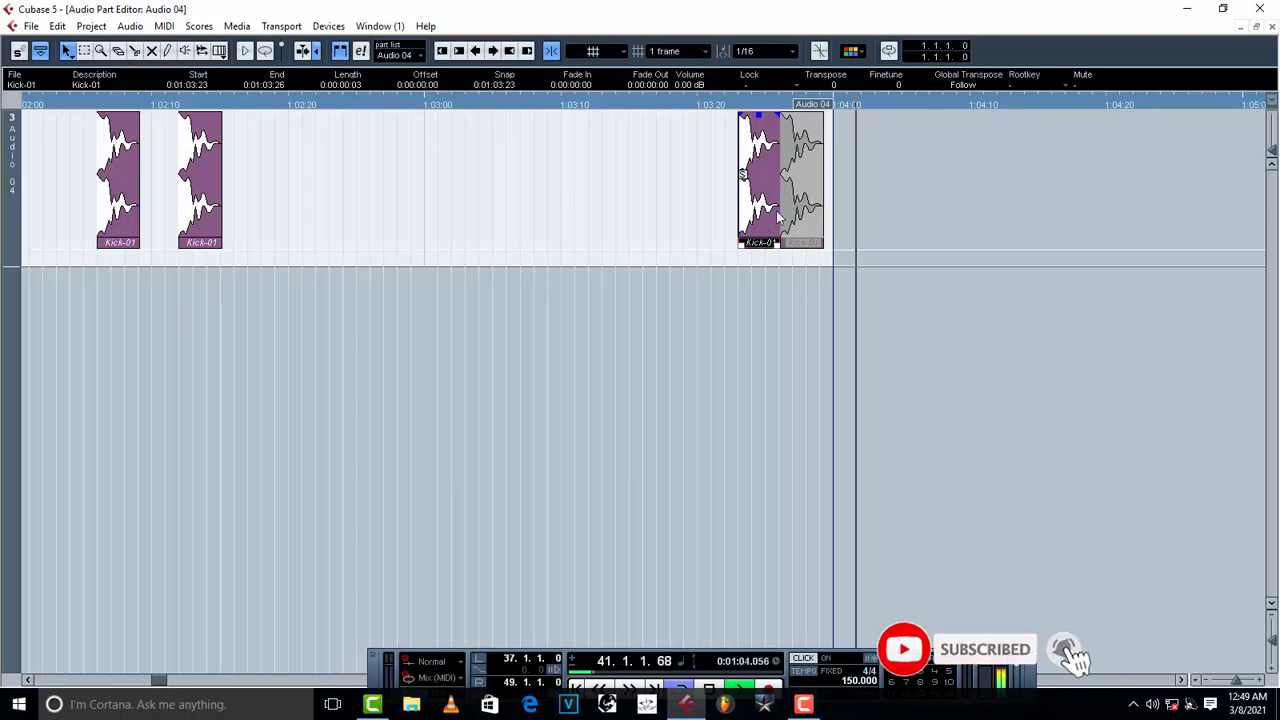
pyautogui.press('space')
pyautogui.moveTo(757, 240); pyautogui.dragTo(772, 210)
pyautogui.press('space')
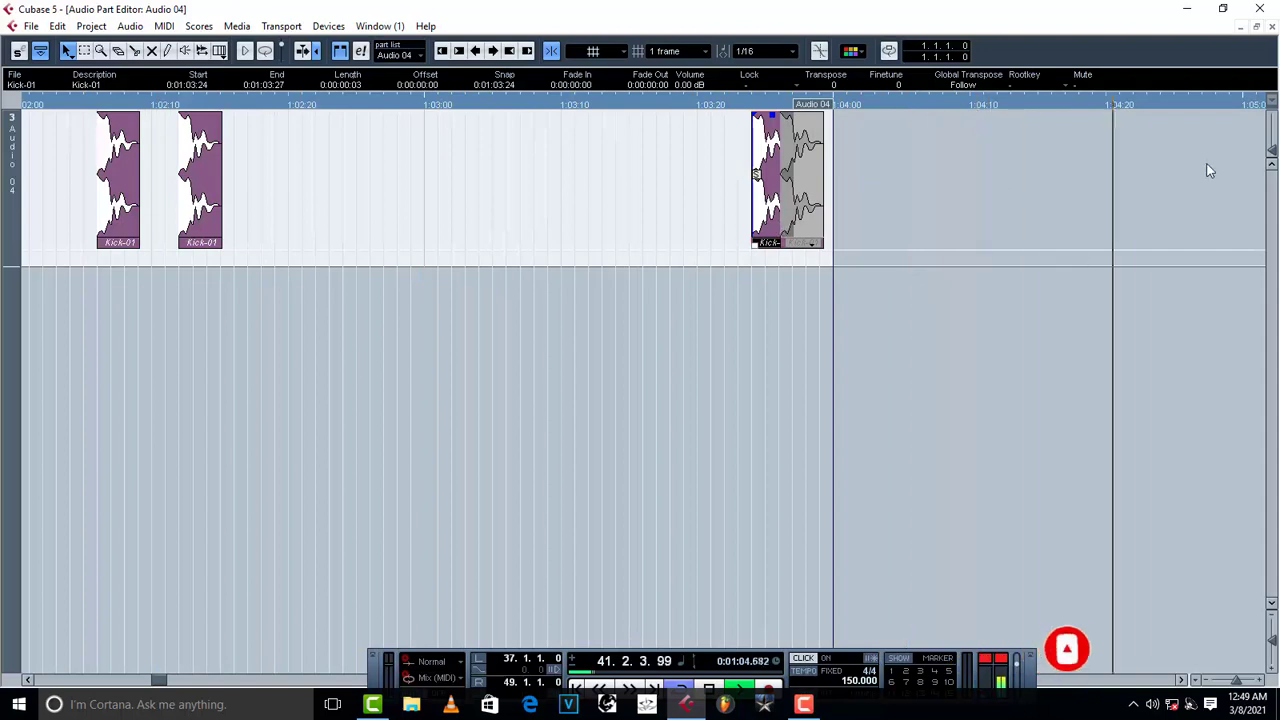
# - Close the part editor and replace the Audio 04 parts after bar 41 with two duplicates of the bars 37–41 pair, reaching bar 49
pyautogui.click(1273, 27)
pyautogui.press('space')
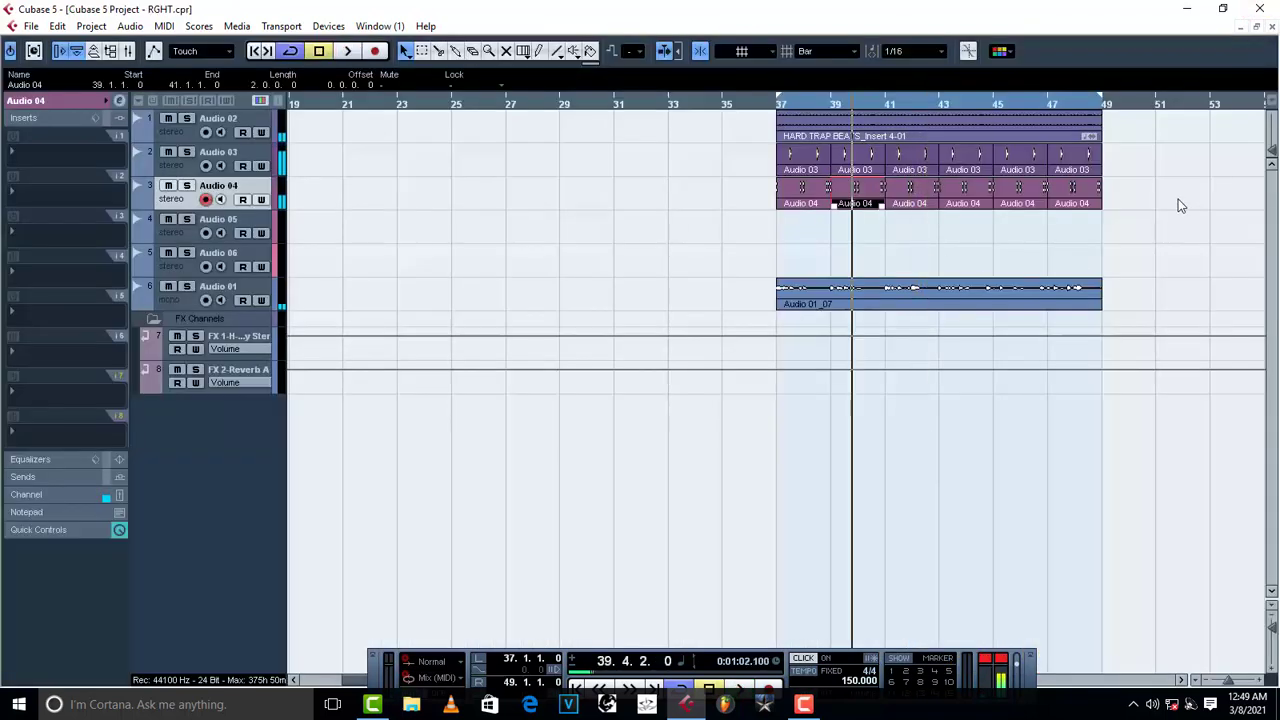
pyautogui.press('Delete')
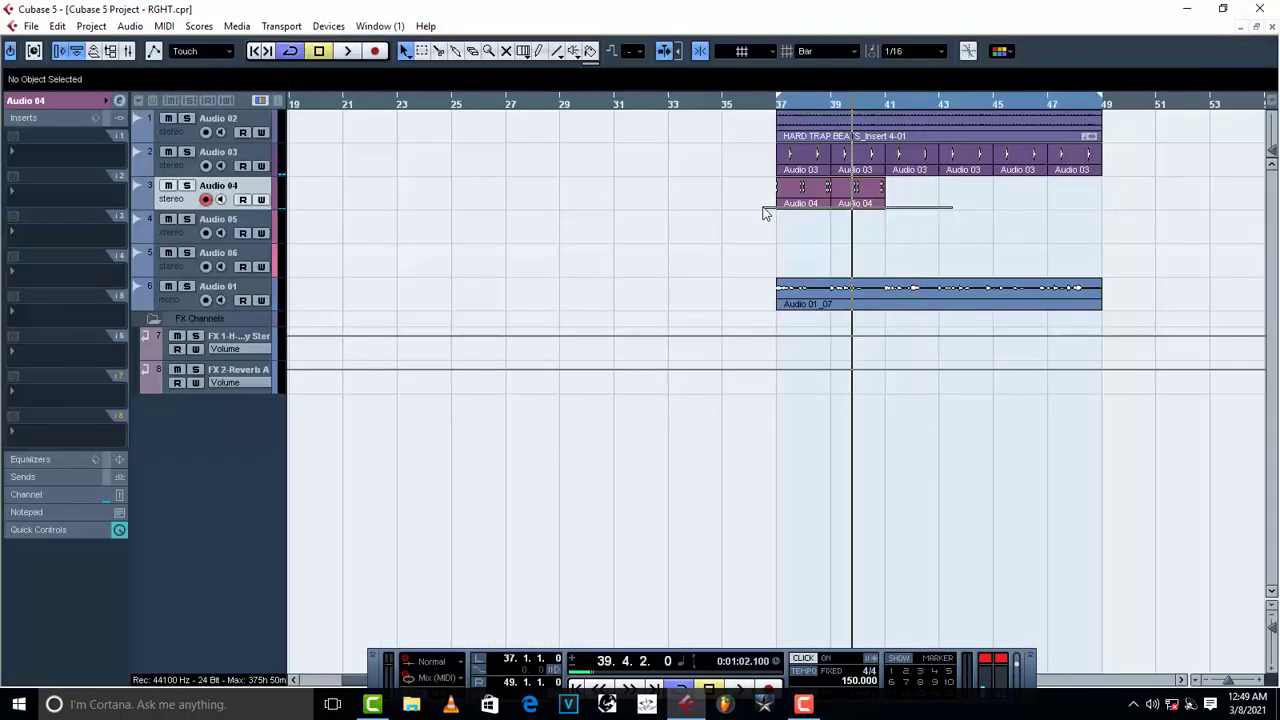
pyautogui.click(822, 206)
pyautogui.hotkey('ctrl', 'd')
pyautogui.hotkey('ctrl', 'd')
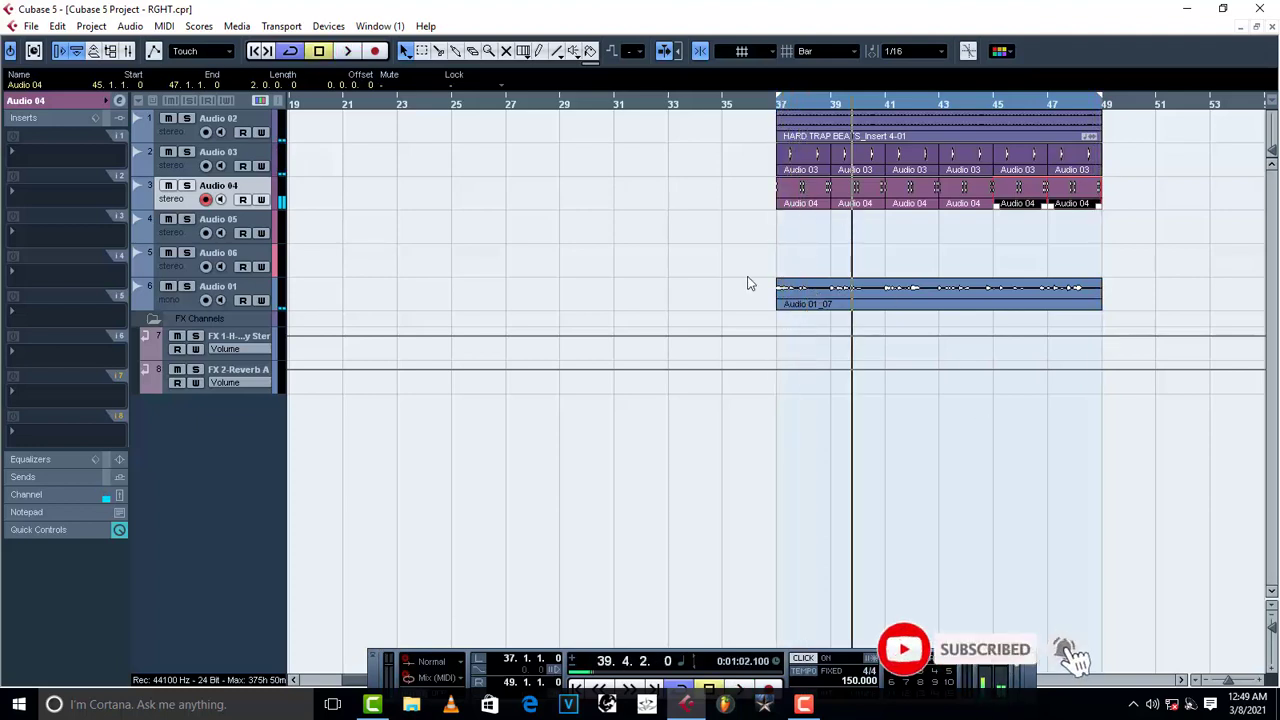
# - Move the Audio 01 track directly below Audio 04 and check its output routing options
pyautogui.moveTo(193, 299); pyautogui.dragTo(184, 228)
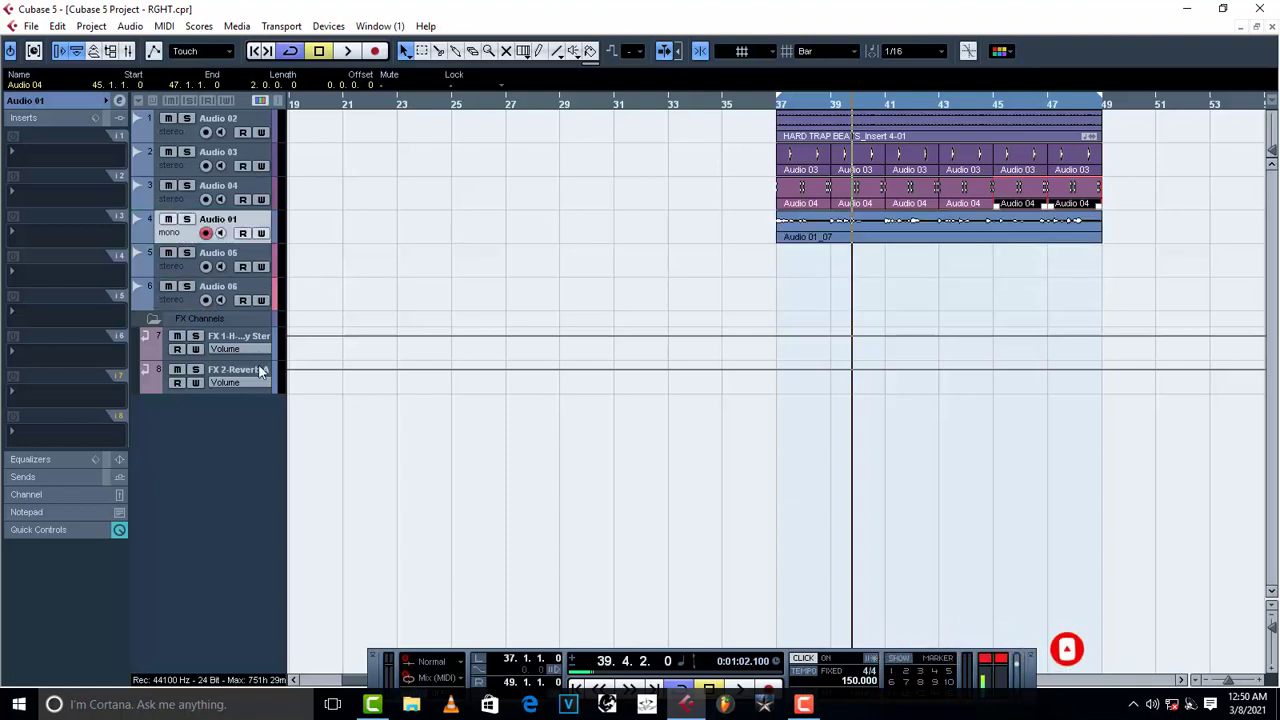
pyautogui.doubleClick(41, 101)
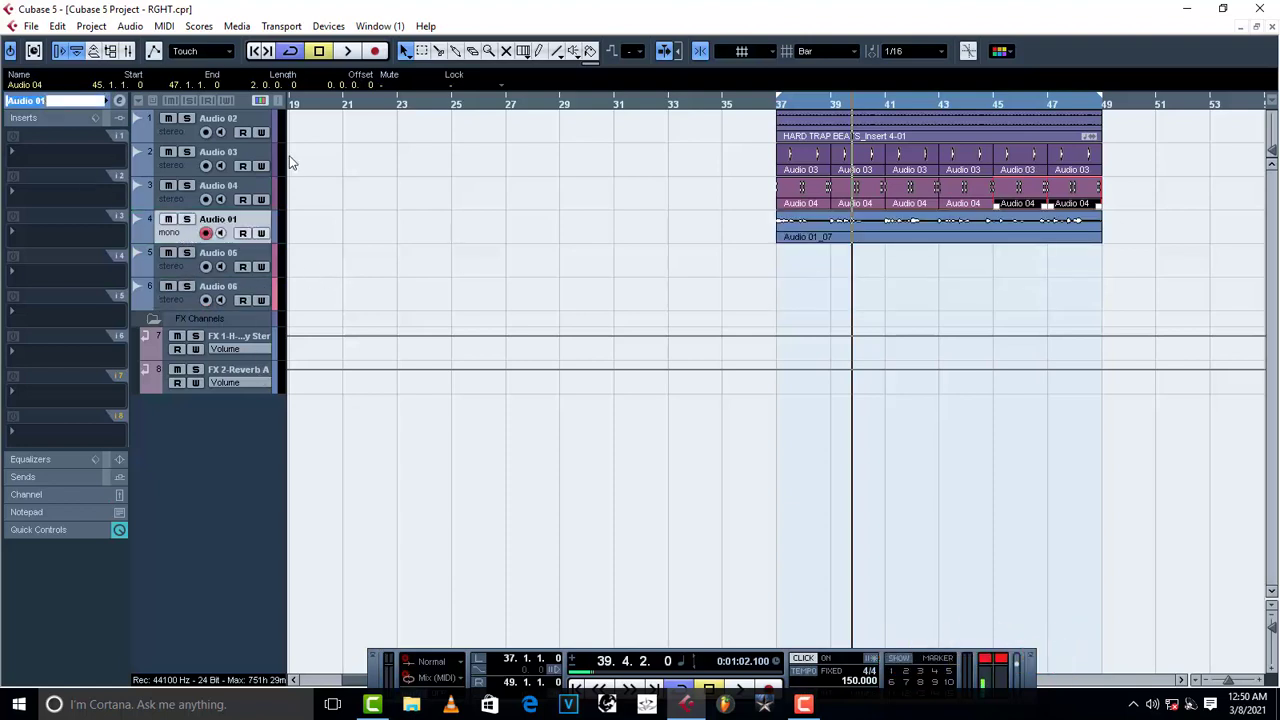
pyautogui.click(206, 131)
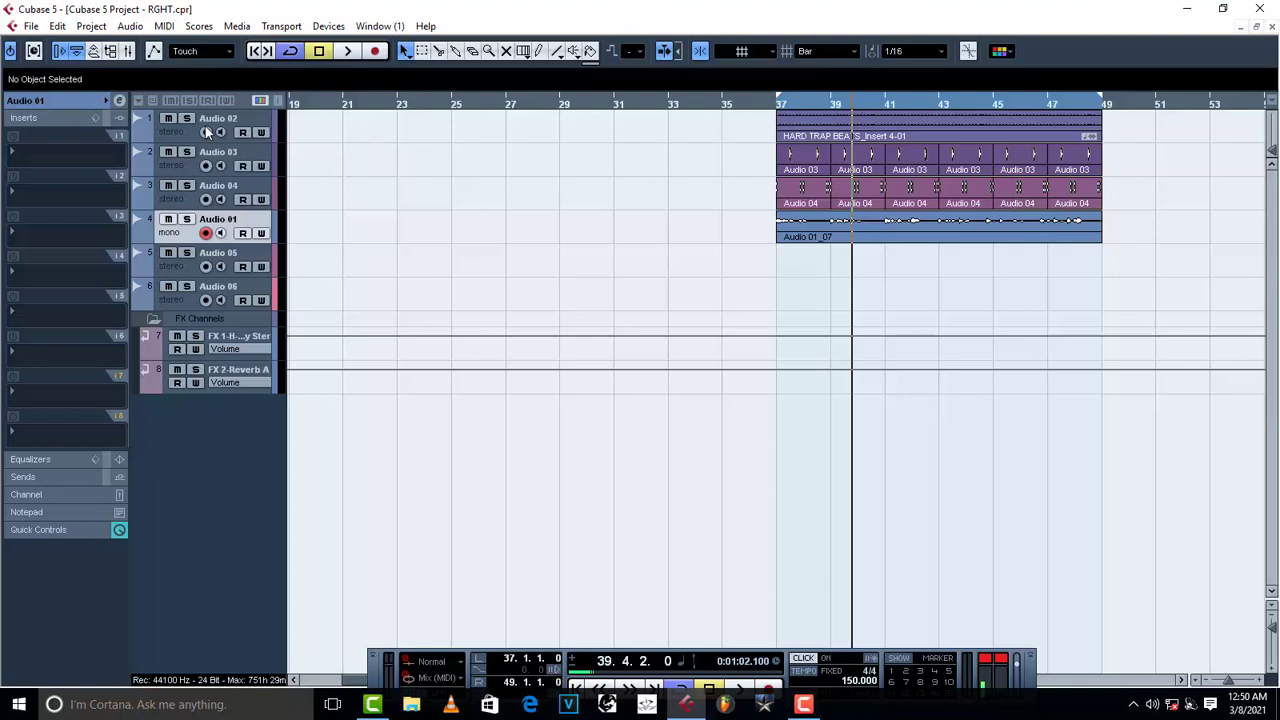
pyautogui.click(28, 103)
pyautogui.click(52, 237)
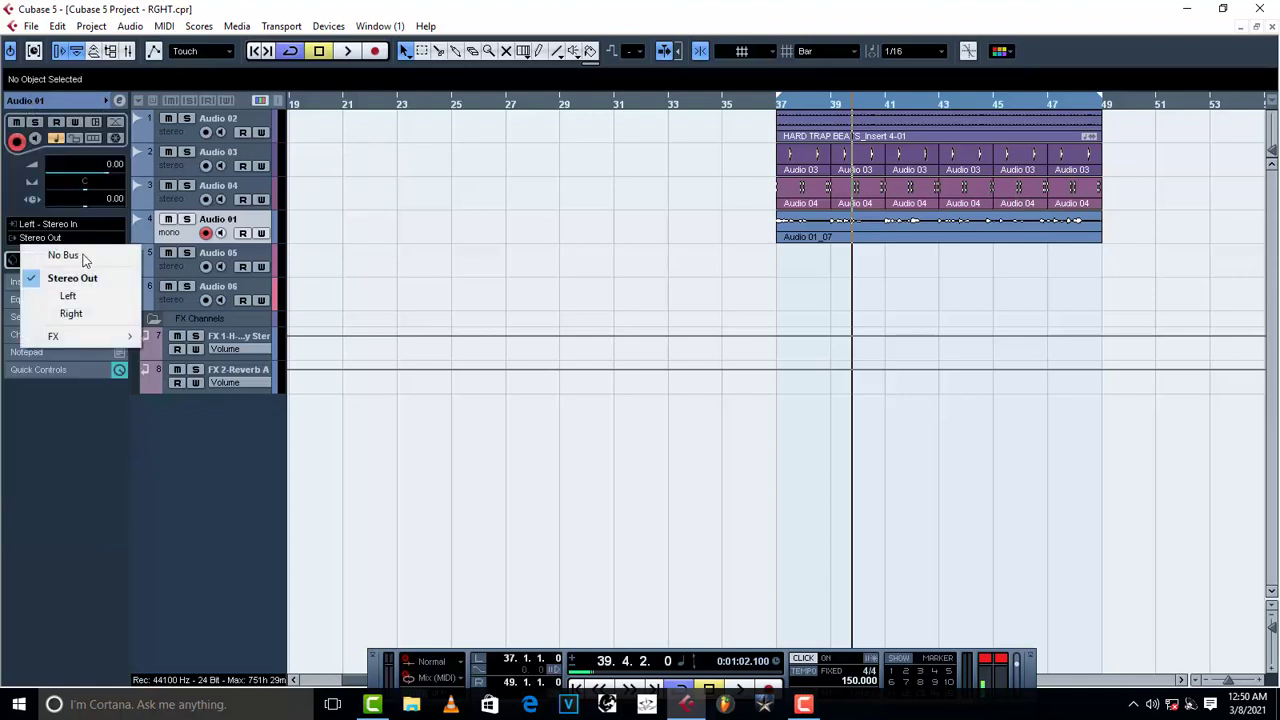
pyautogui.click(181, 491)
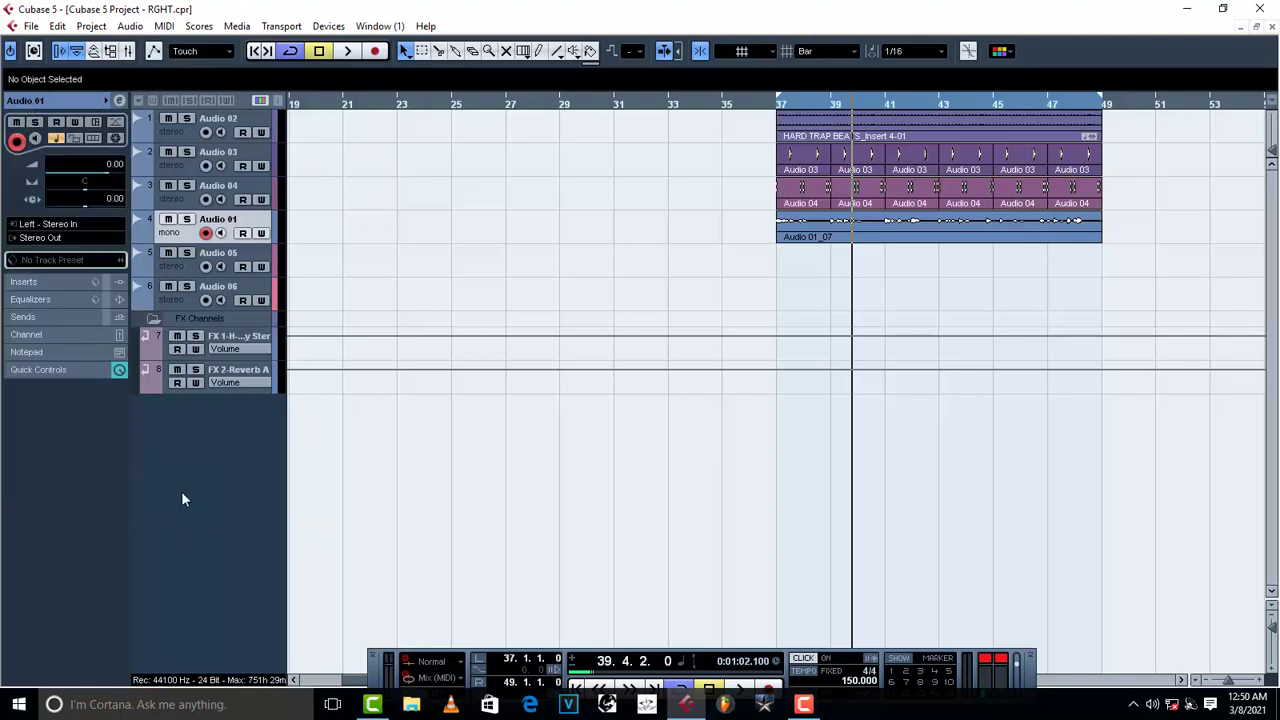
# - Add two stereo group channel tracks to the project
pyautogui.rightClick(201, 491)
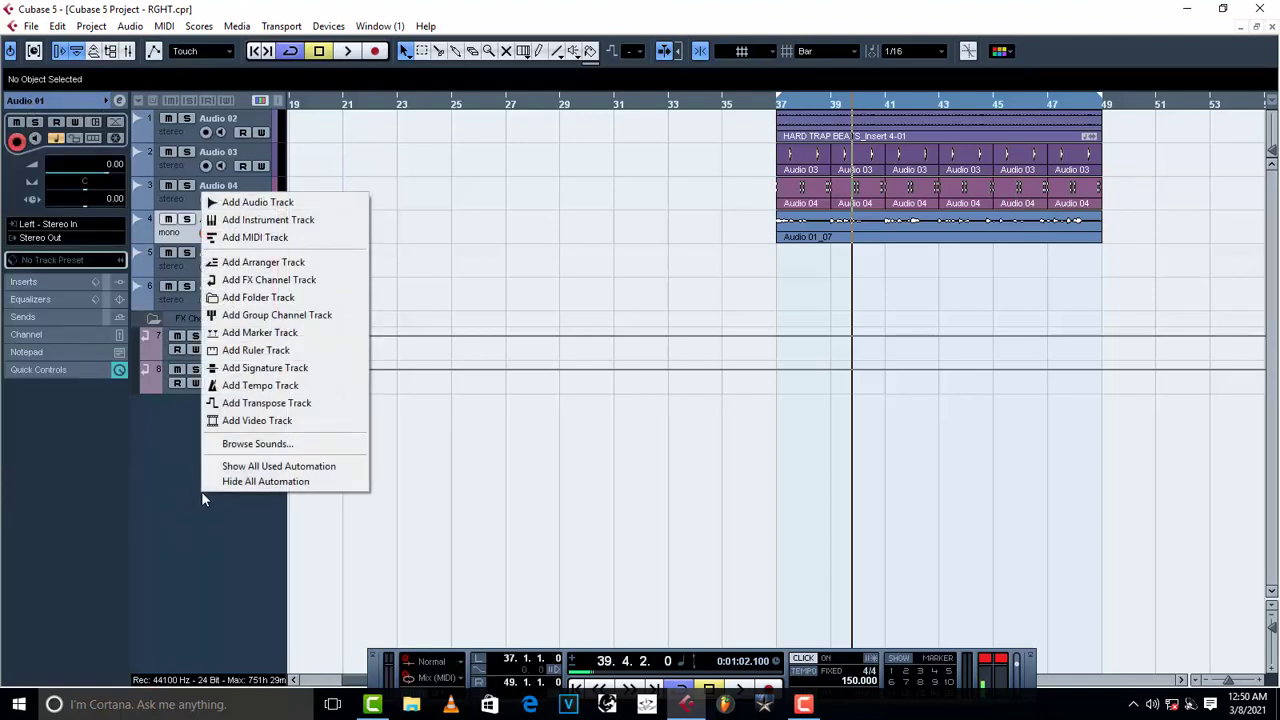
pyautogui.click(288, 317)
pyautogui.click(614, 373)
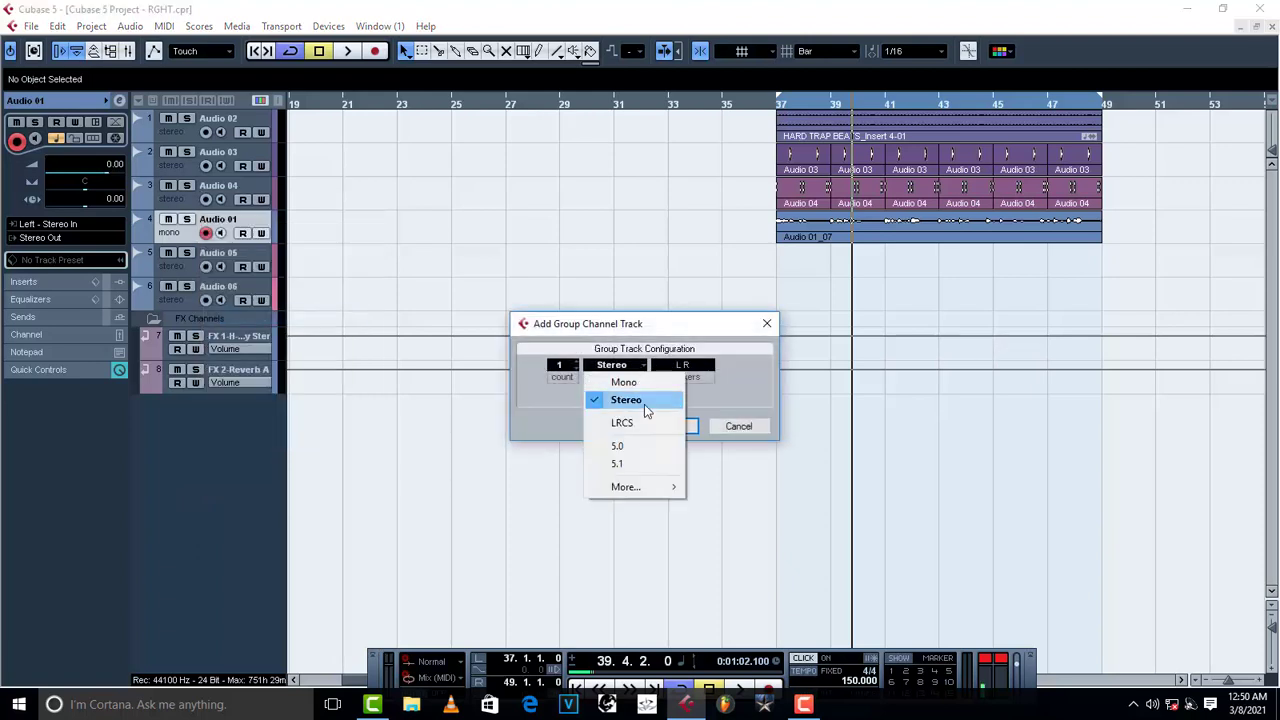
pyautogui.click(660, 340)
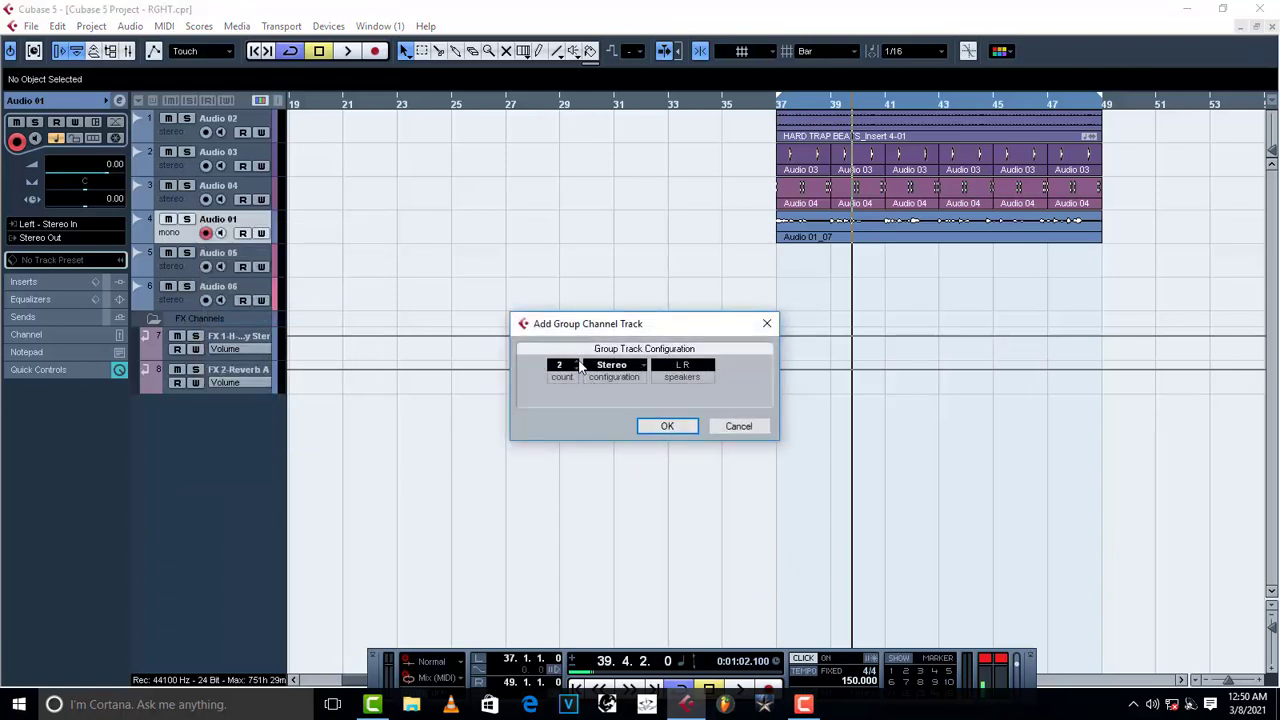
pyautogui.click(667, 426)
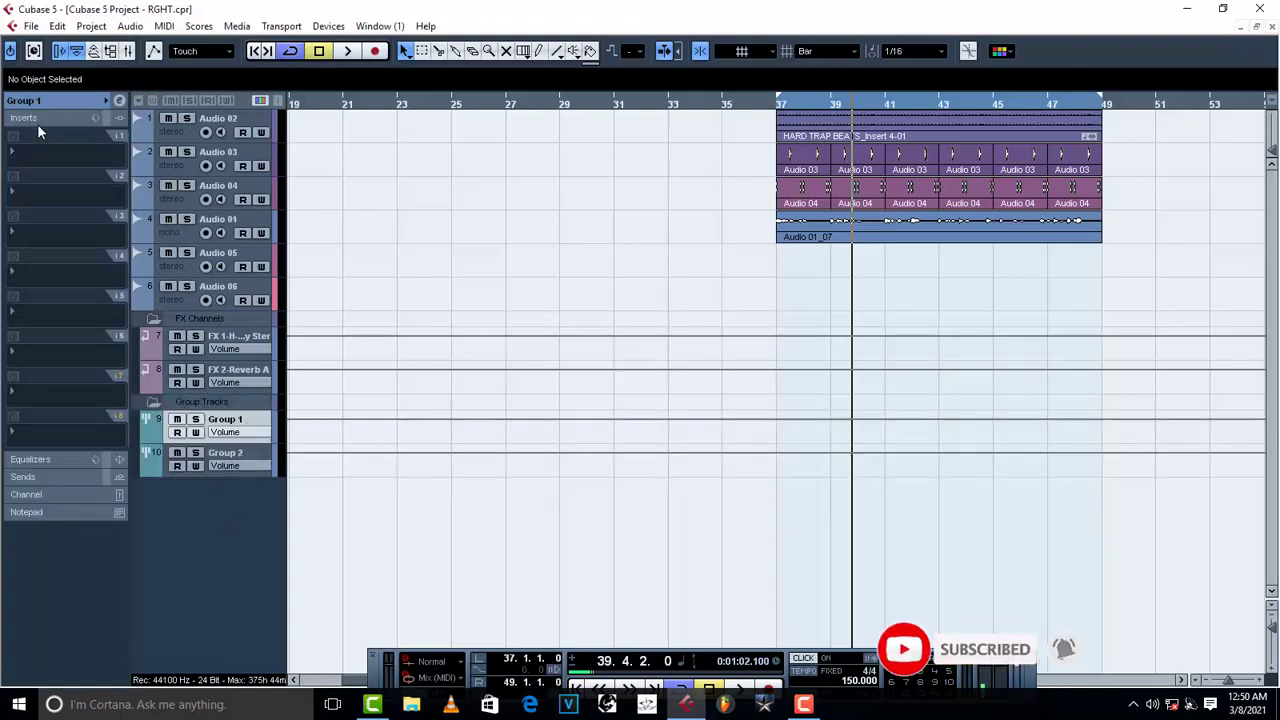
# - Route the output of the Audio 01 track to Group 1
pyautogui.click(25, 478)
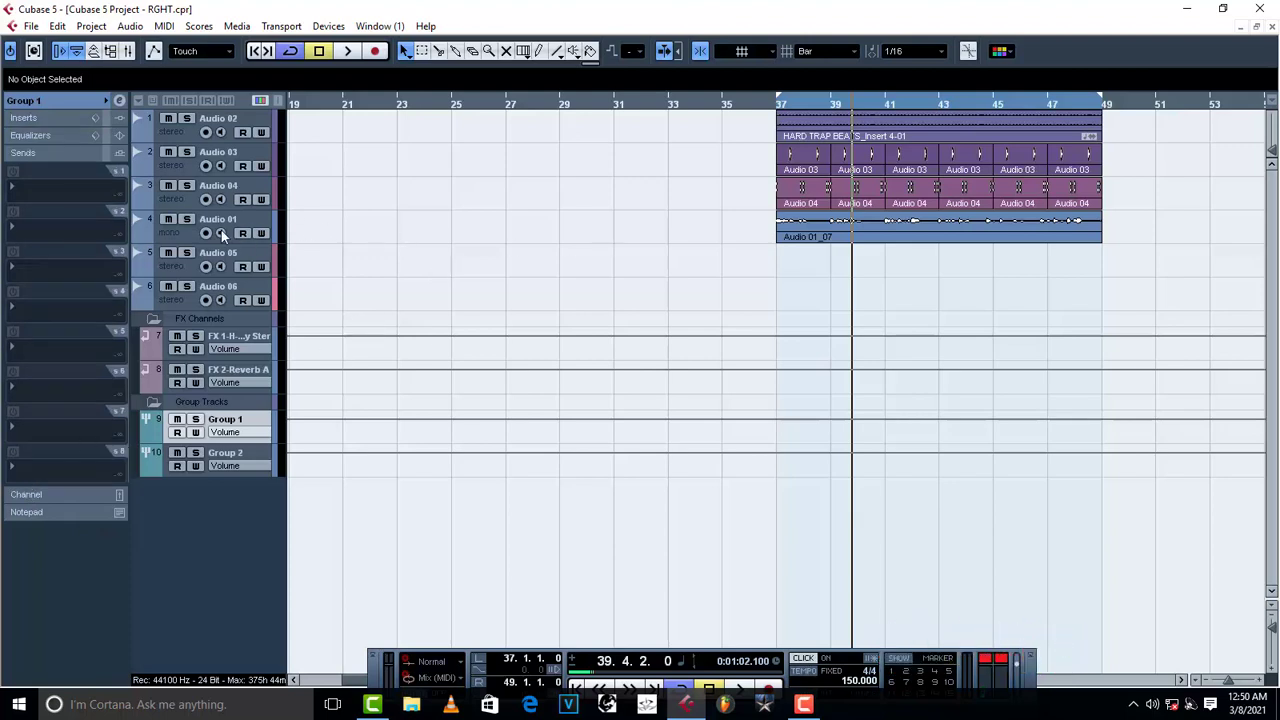
pyautogui.click(185, 233)
pyautogui.click(36, 240)
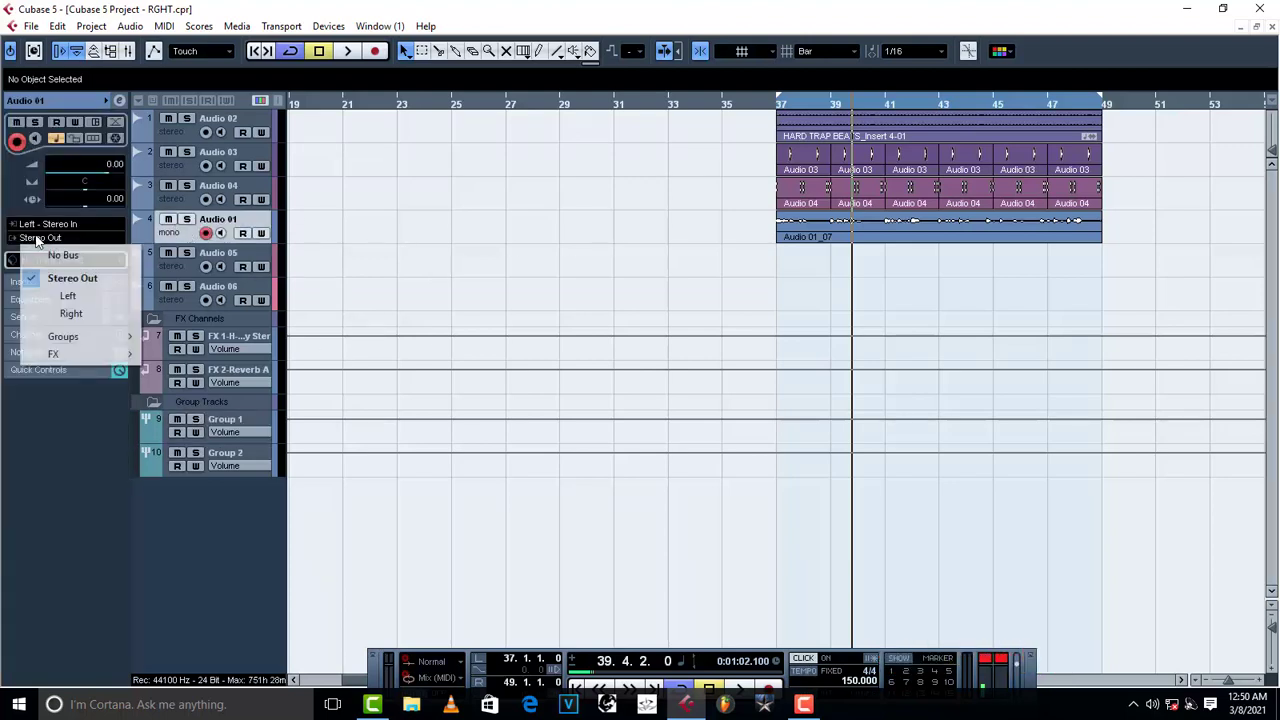
pyautogui.moveTo(80, 337)
pyautogui.click(195, 340)
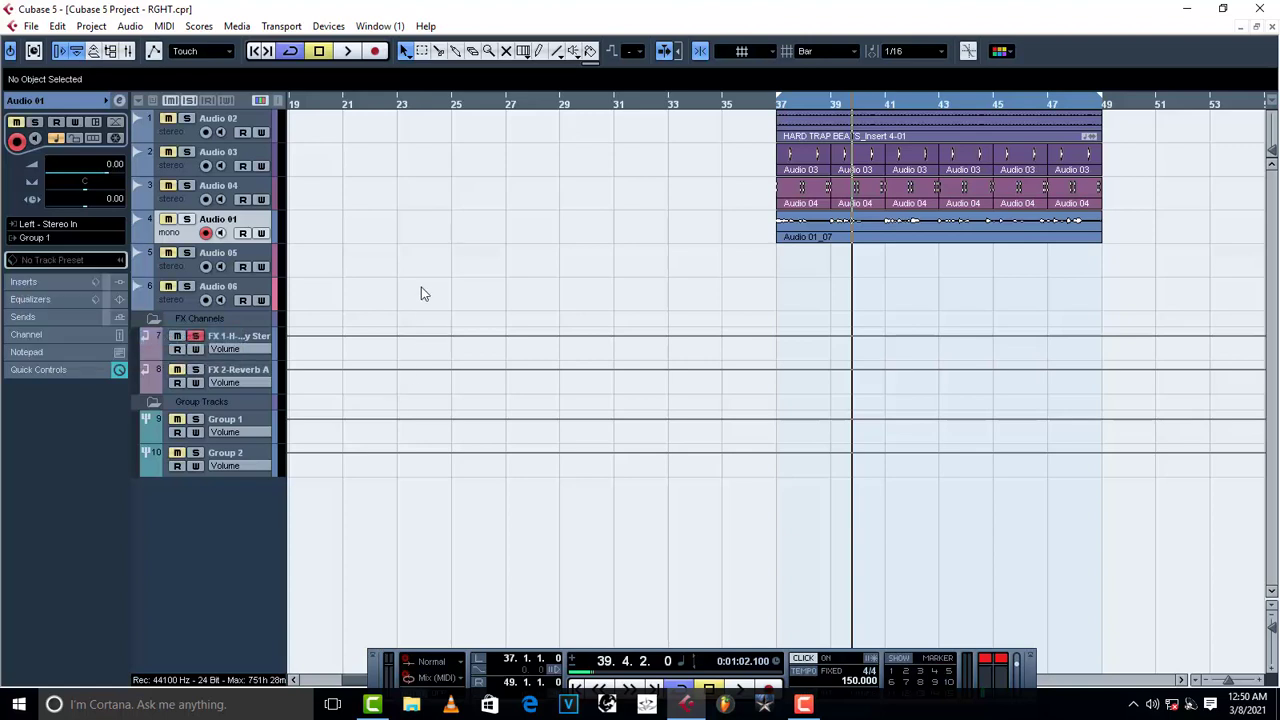
# - Add an active send from Group 1 to FX 2-Reverb A with a level of -16.23
pyautogui.click(236, 421)
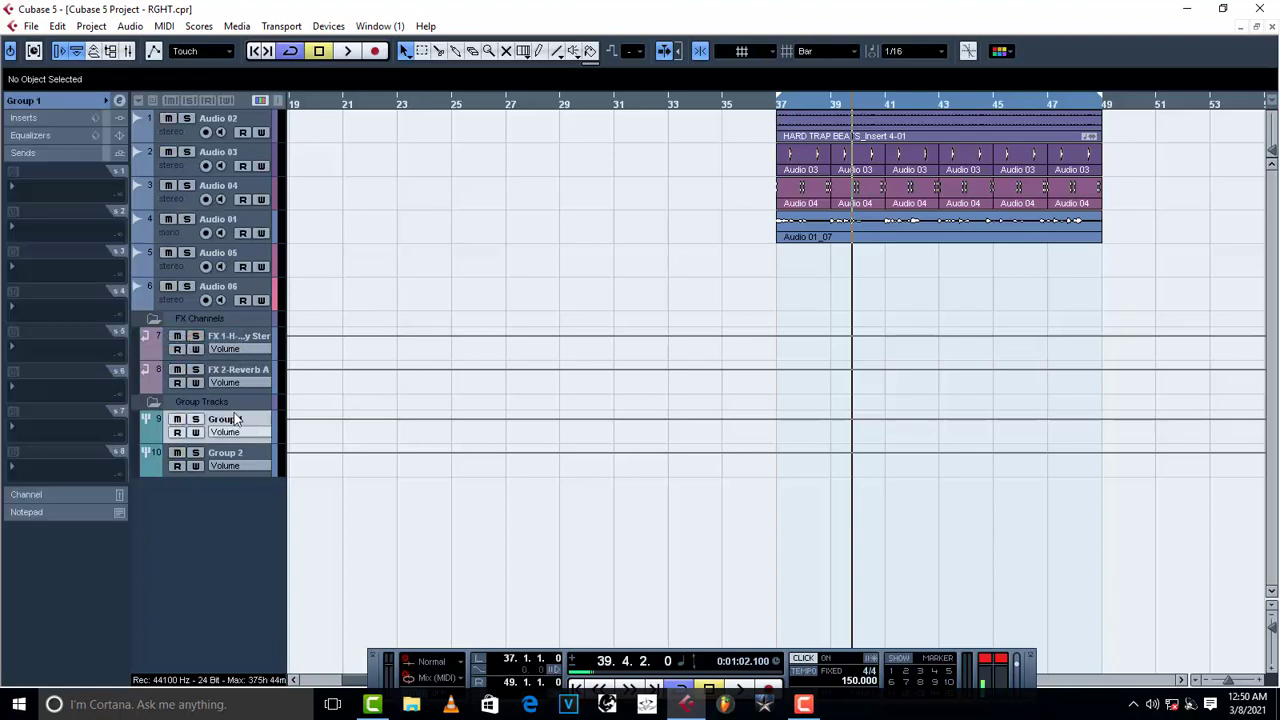
pyautogui.click(24, 153)
pyautogui.click(24, 156)
pyautogui.click(18, 193)
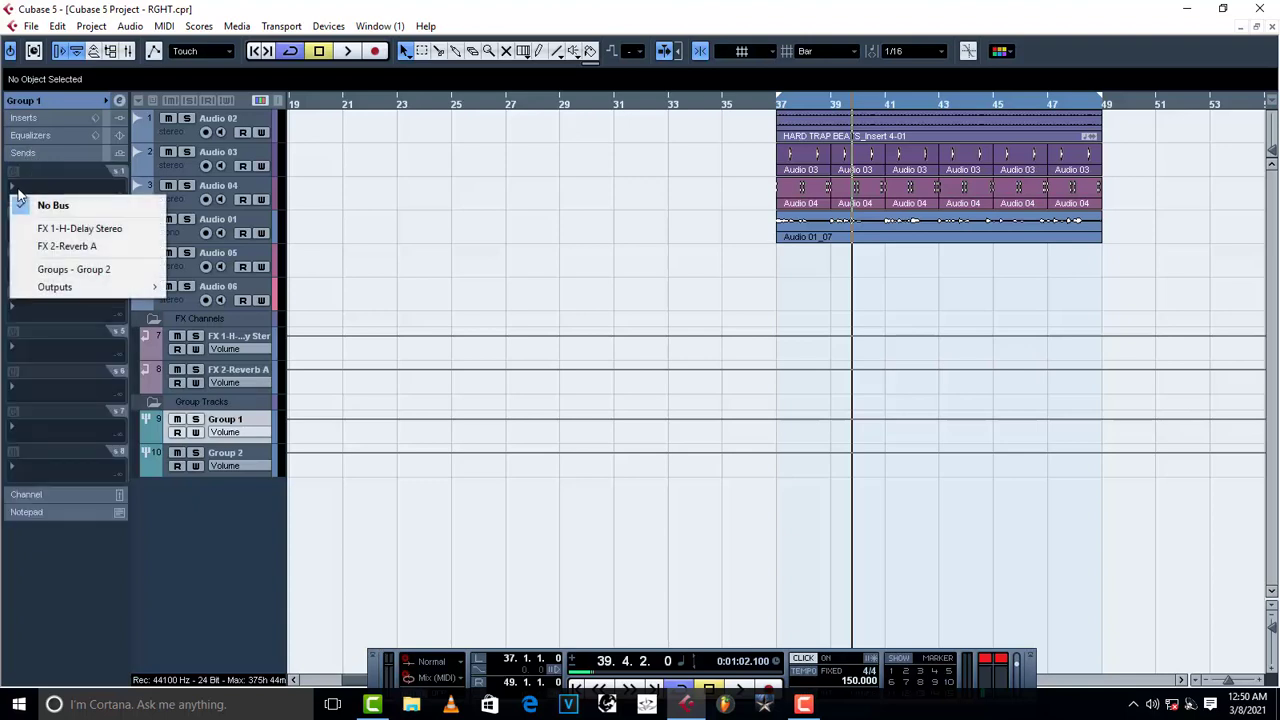
pyautogui.click(92, 247)
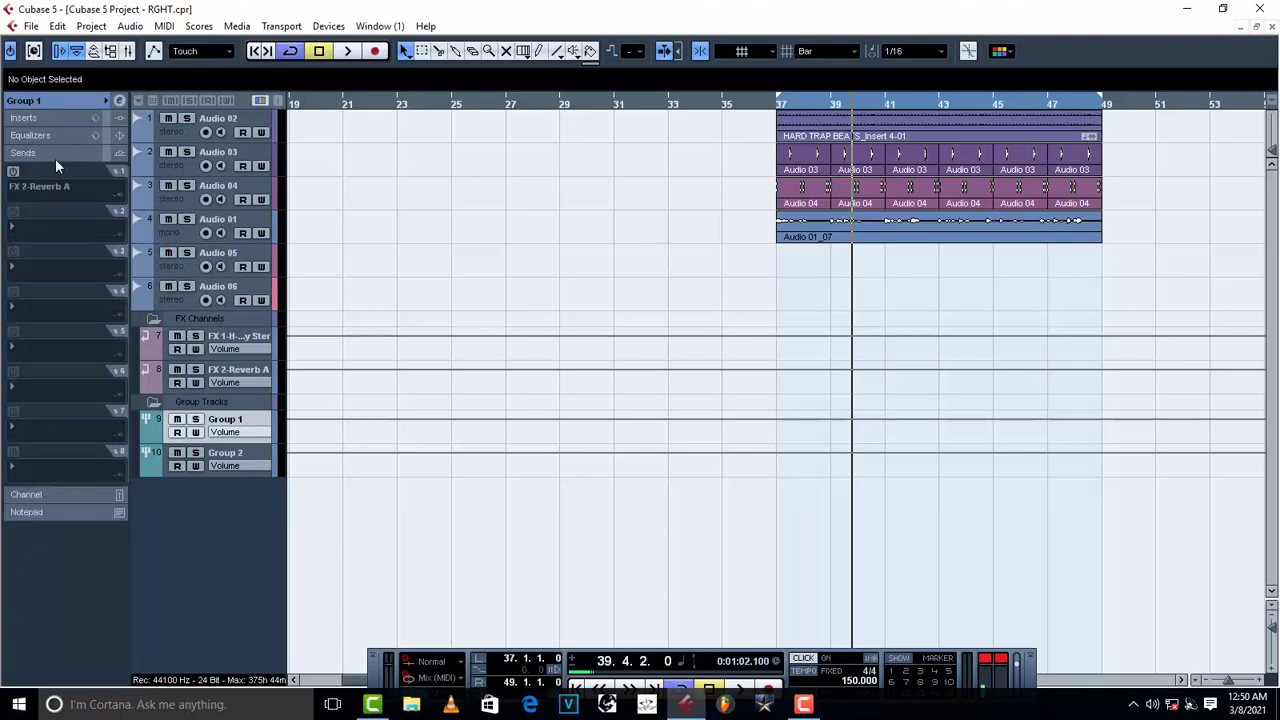
pyautogui.click(13, 173)
pyautogui.moveTo(31, 206); pyautogui.dragTo(44, 198)
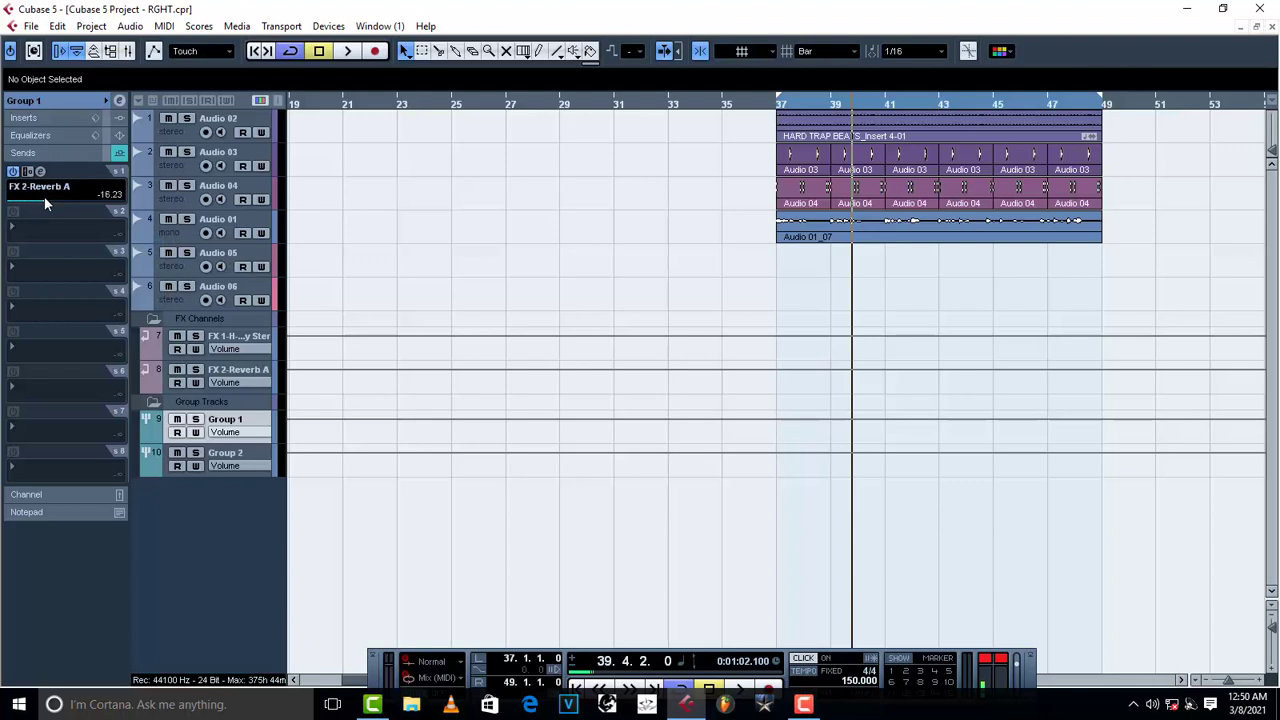
# - Add an FX 1-H-Delay Stereo send at -27.15 to Group 1, and raise its reverb send to -14.06 during playback
pyautogui.click(29, 230)
pyautogui.click(50, 266)
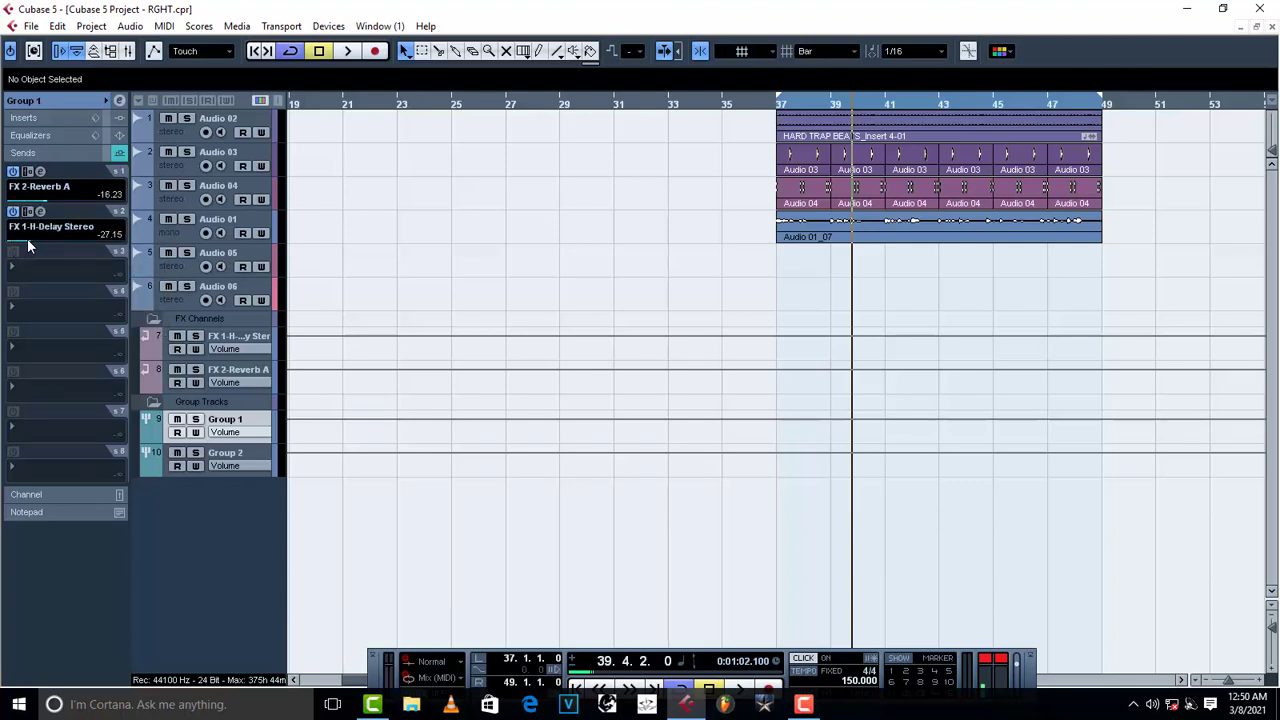
pyautogui.press('space')
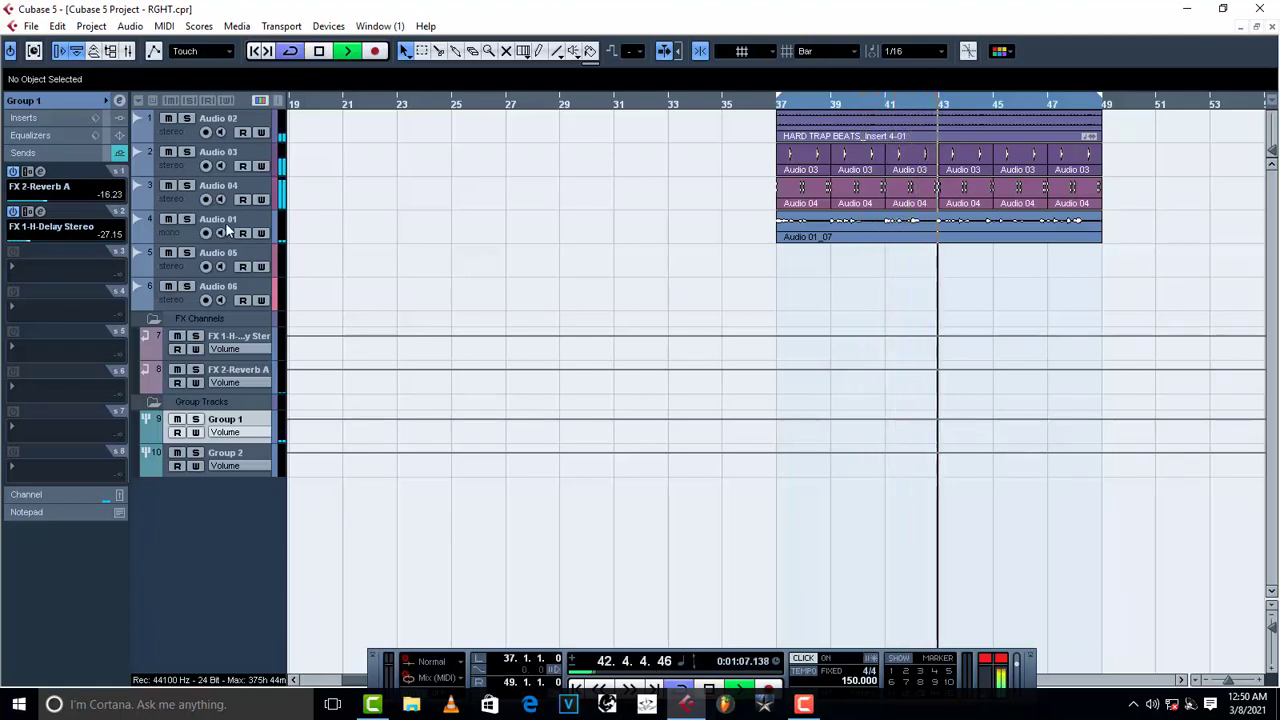
pyautogui.moveTo(47, 201); pyautogui.dragTo(50, 200)
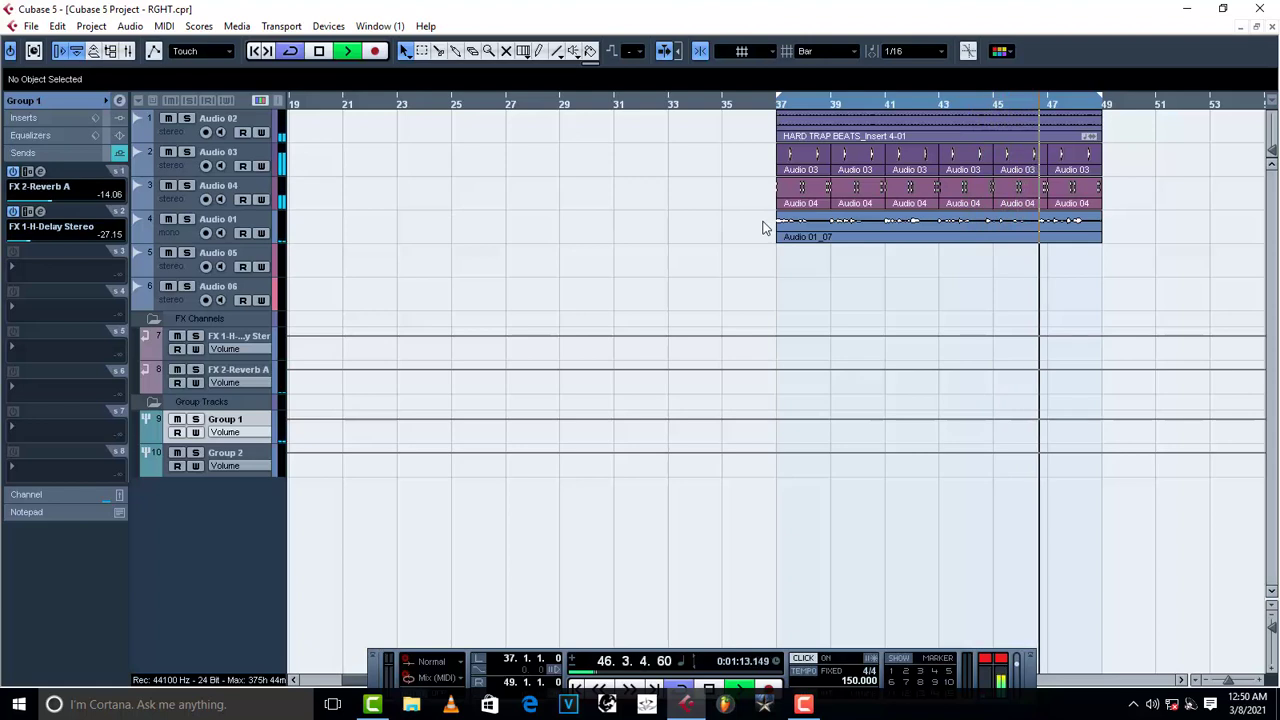
# - Turn off the metronome click, raise the HARD TRAP BEATS_Insert 4-01 event's volume to 13.00 dB during playback, and stop
pyautogui.press('c')
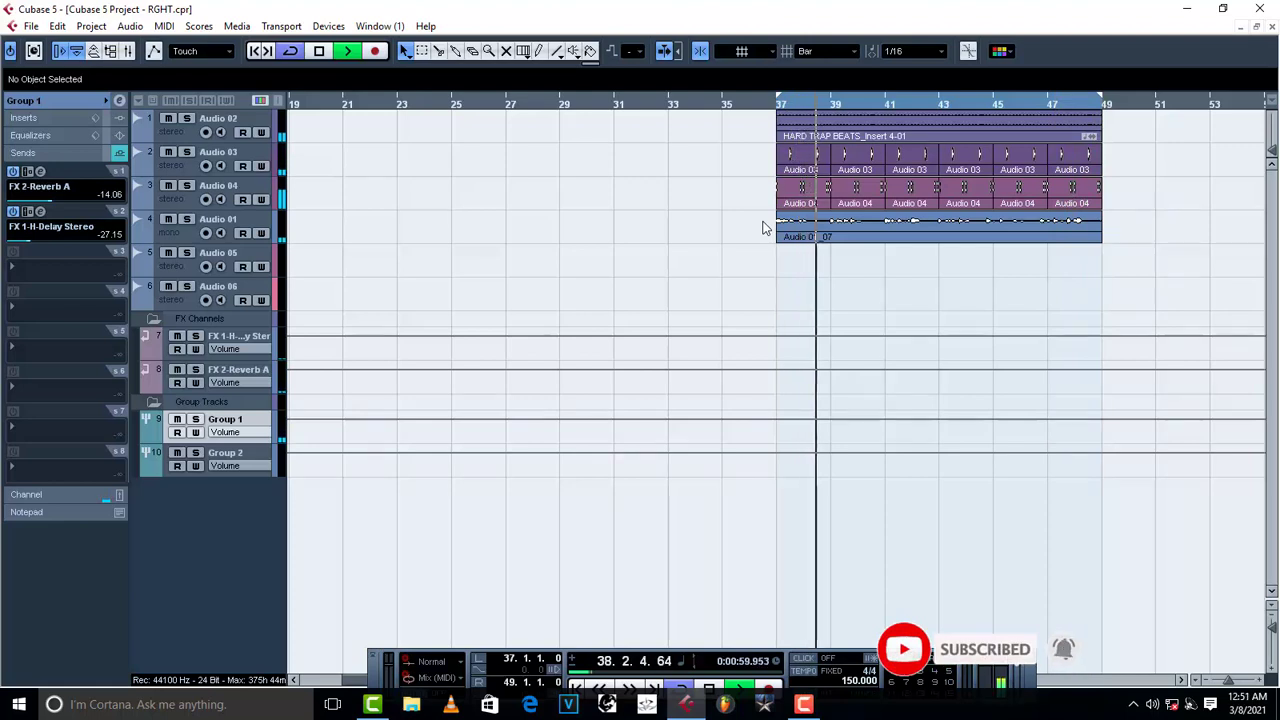
pyautogui.click(1068, 120)
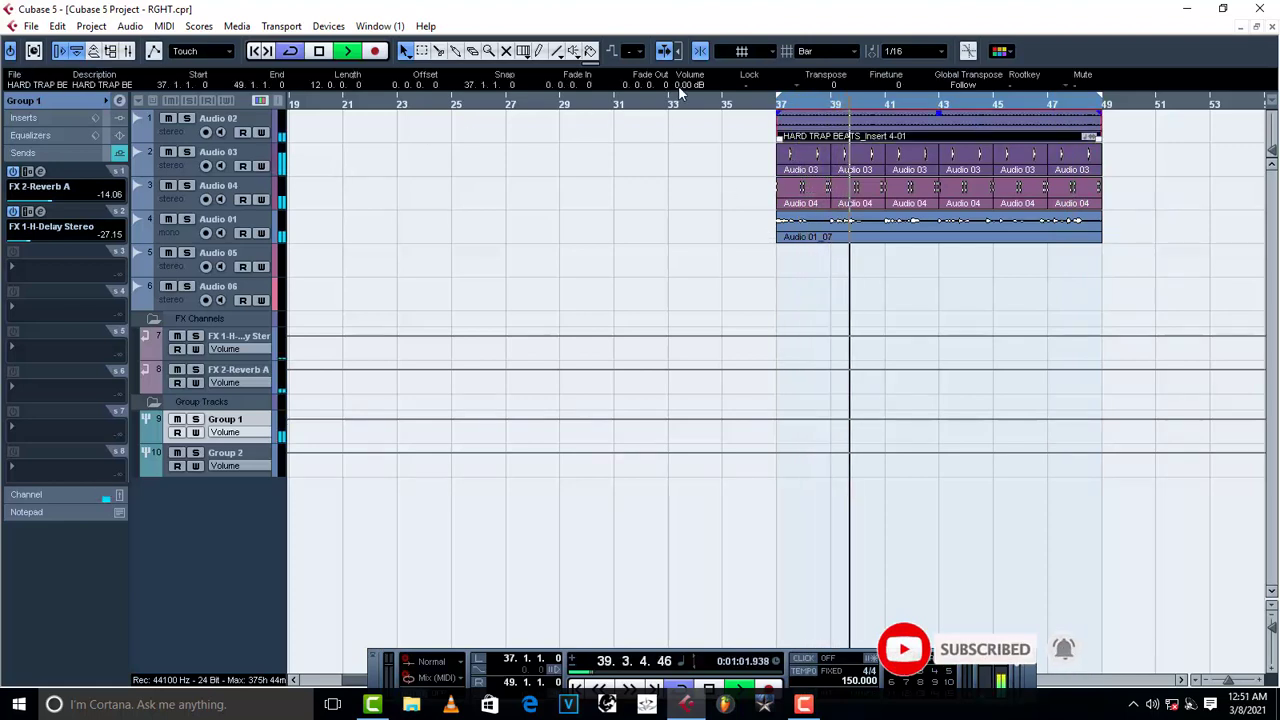
pyautogui.scroll(2, 680, 85)
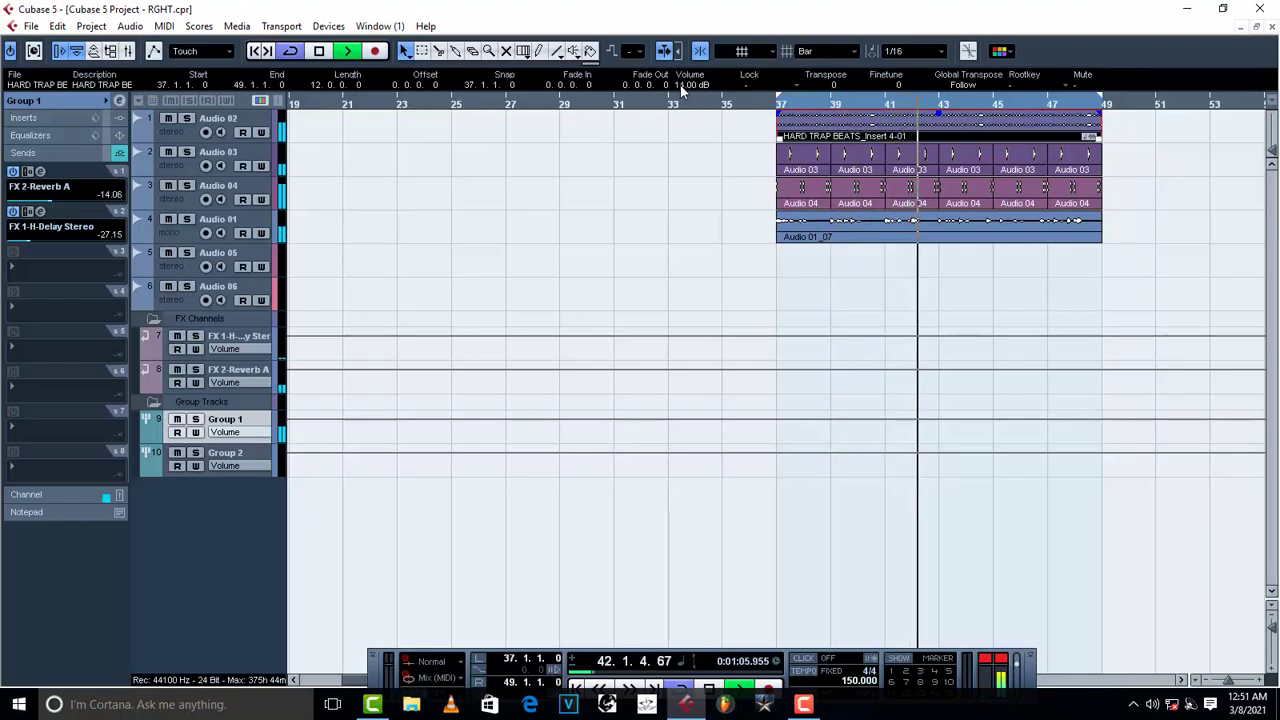
pyautogui.scroll(2, 680, 85)
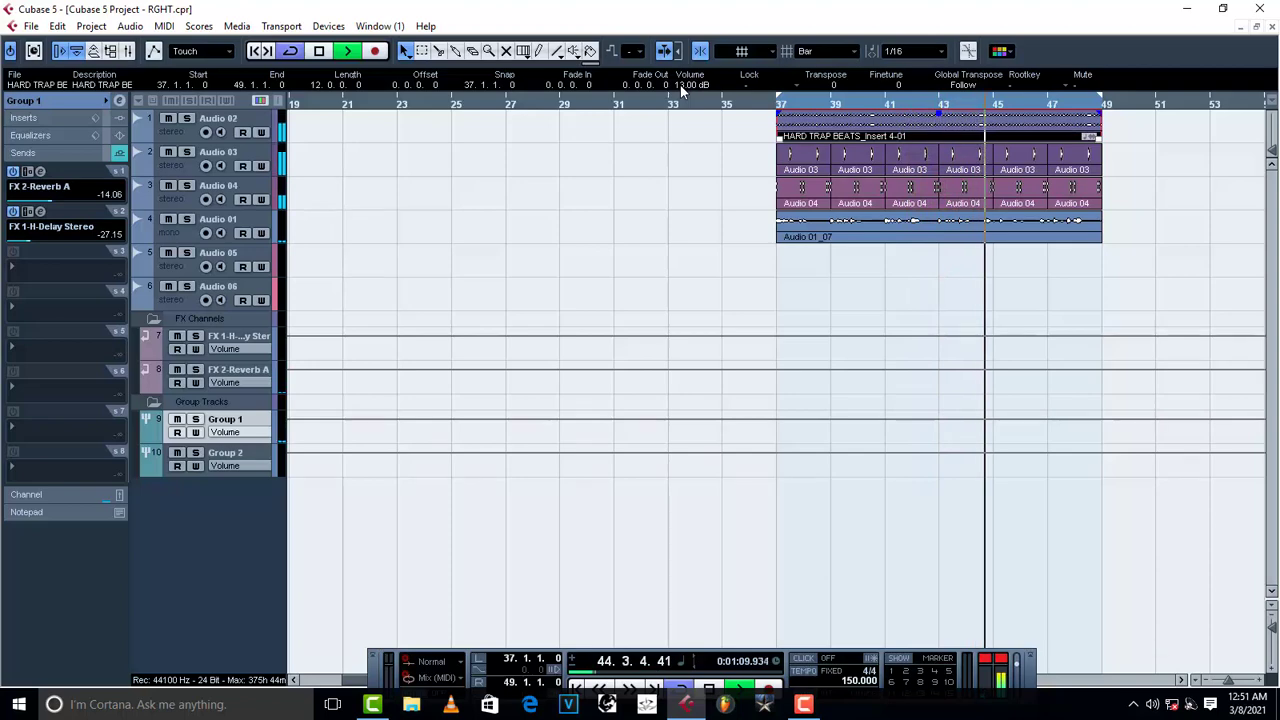
pyautogui.press('space')
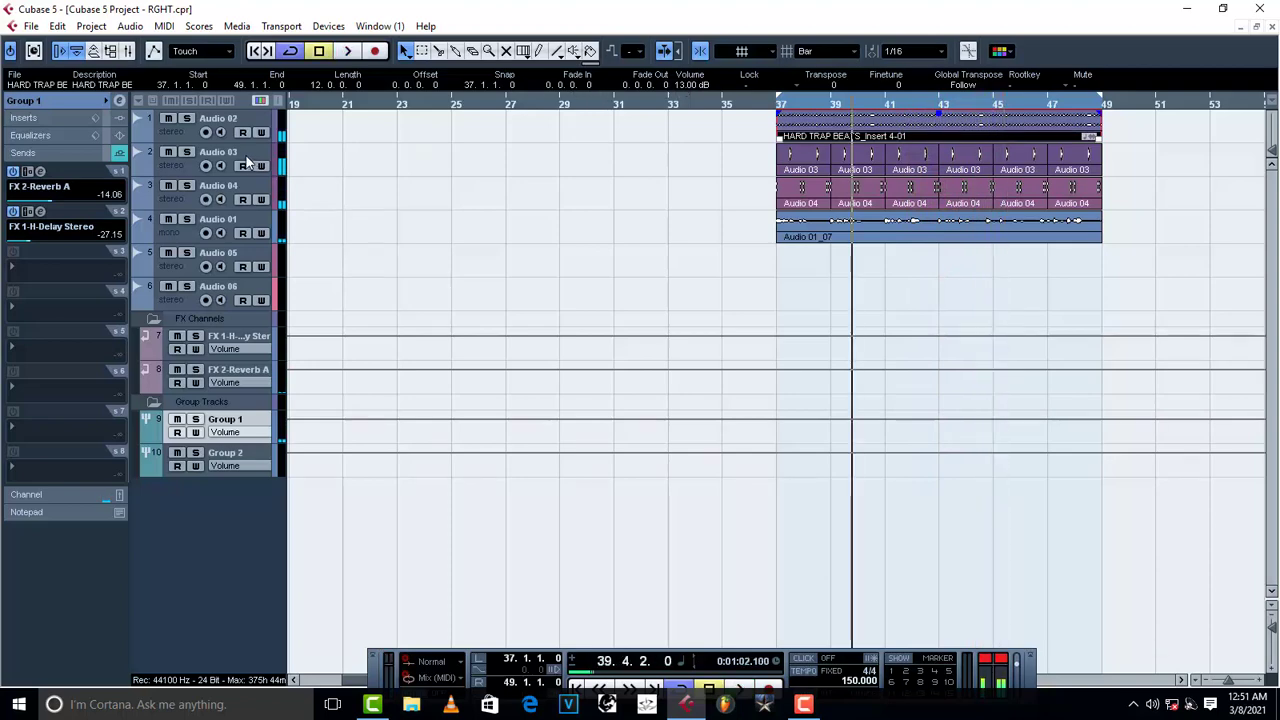
# - Add one instrument track below Audio 03 with MT-PowerDrumKit as its VST instrument
pyautogui.click(247, 163)
pyautogui.rightClick(247, 160)
pyautogui.moveTo(326, 166)
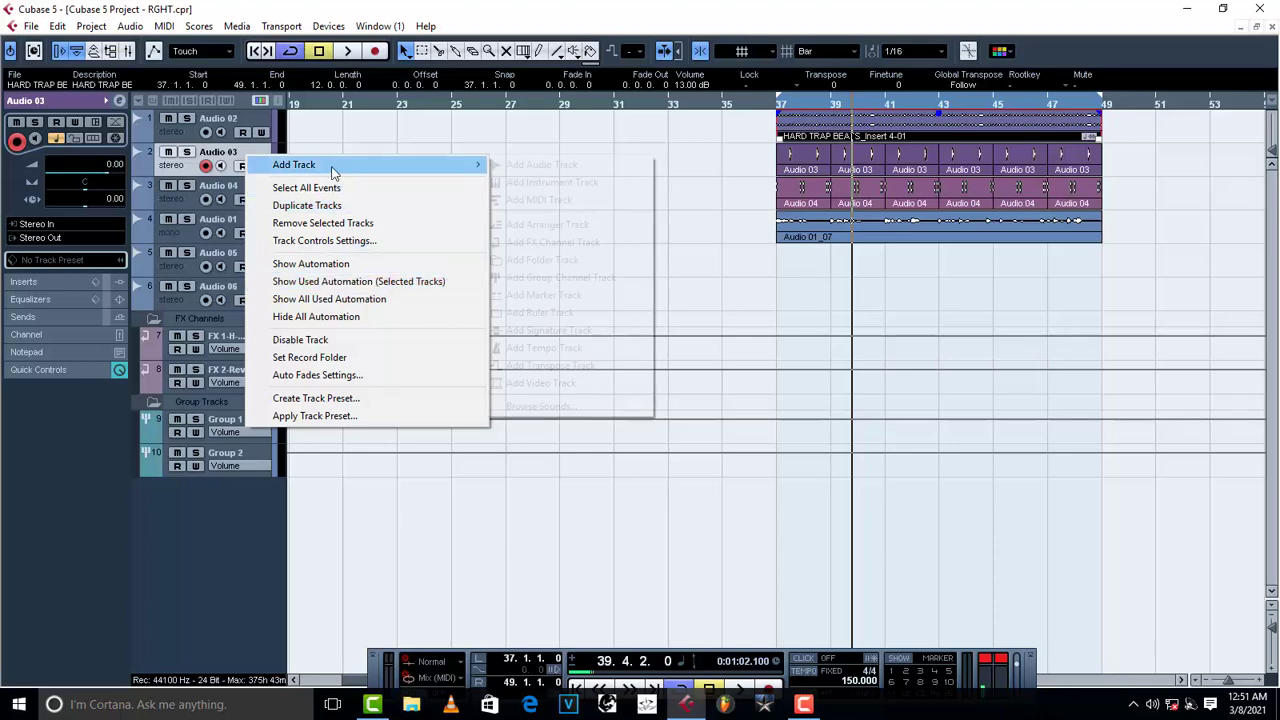
pyautogui.click(627, 192)
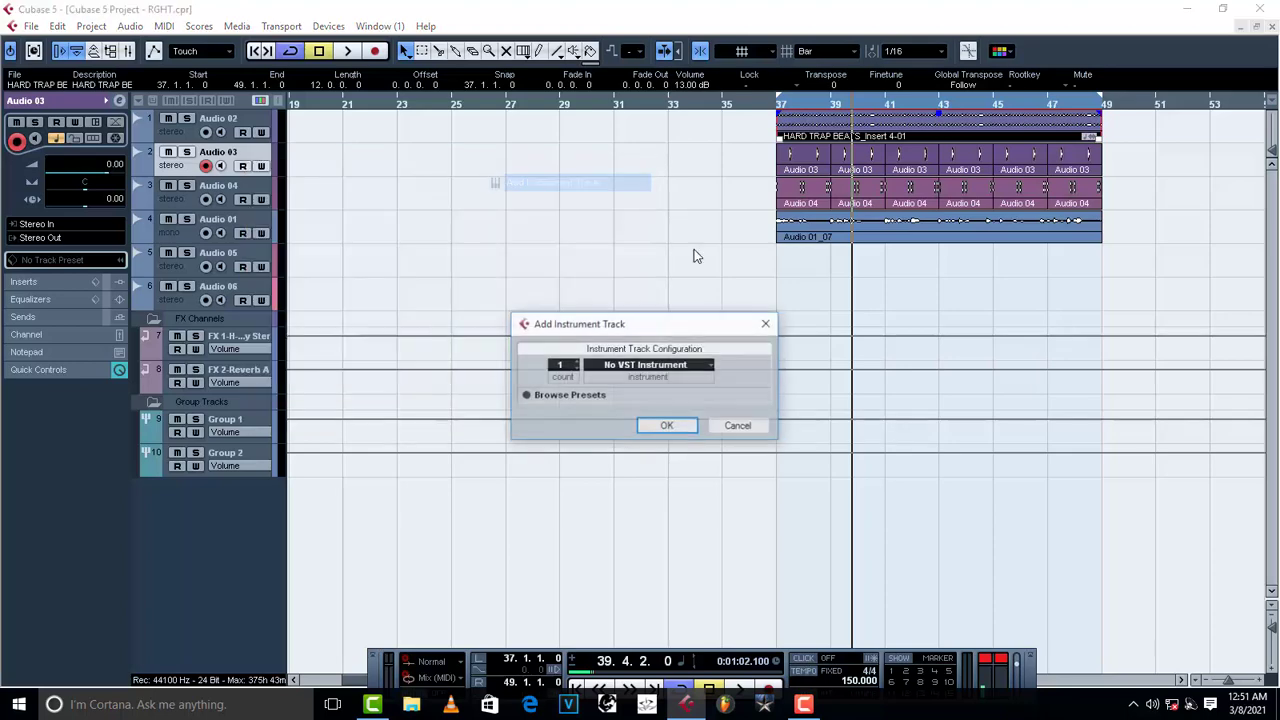
pyautogui.click(620, 366)
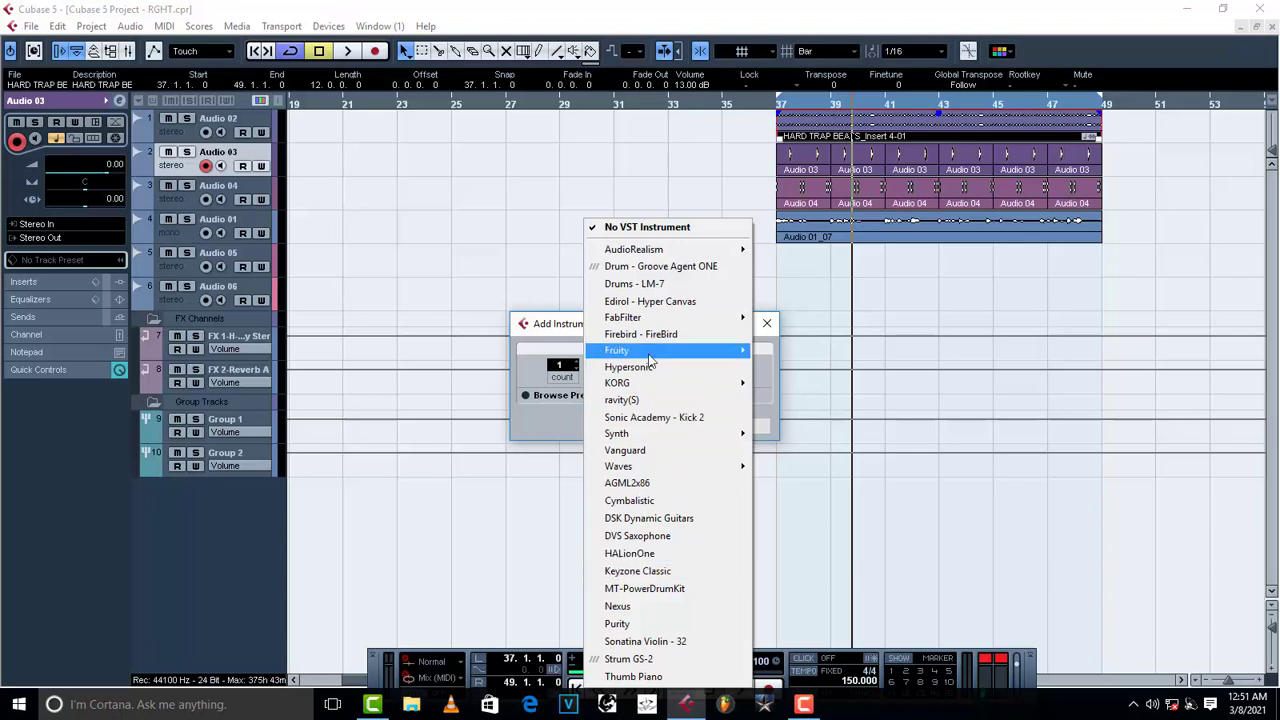
pyautogui.click(660, 588)
pyautogui.click(668, 427)
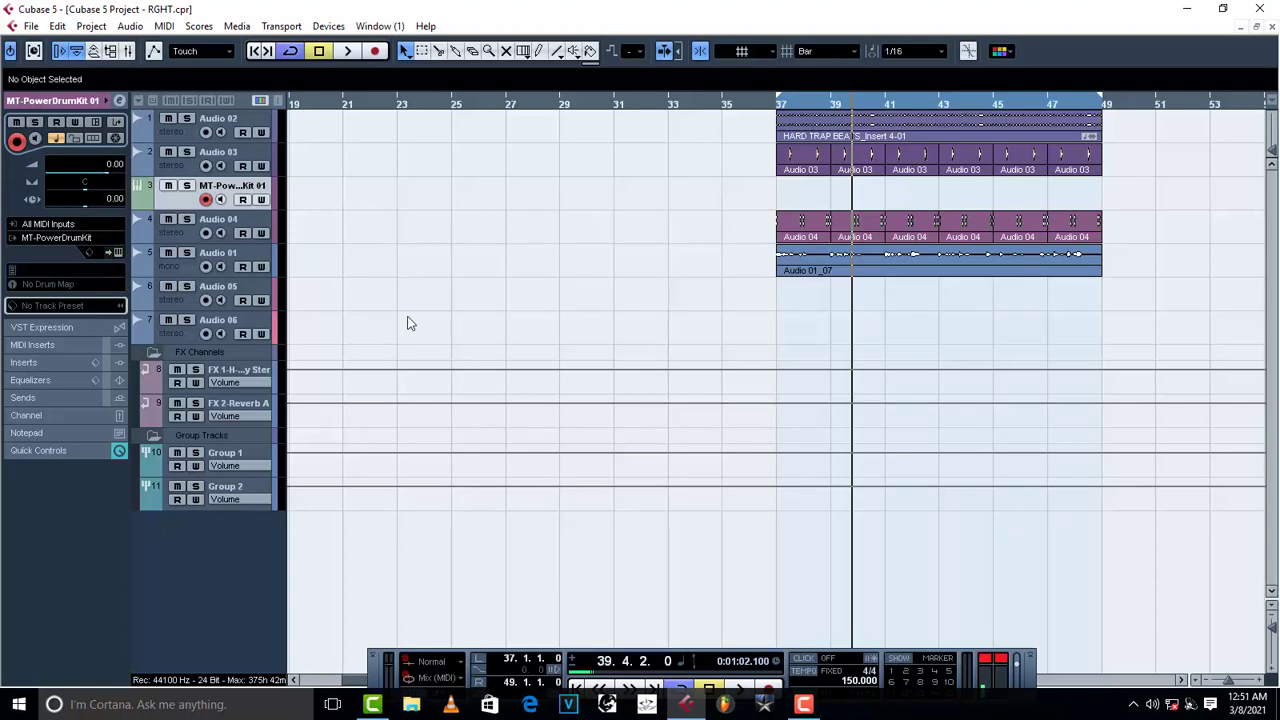
# - Open the MT-PowerDrumKit plug-in window, skip its donation start screen, and close the window
pyautogui.click(117, 253)
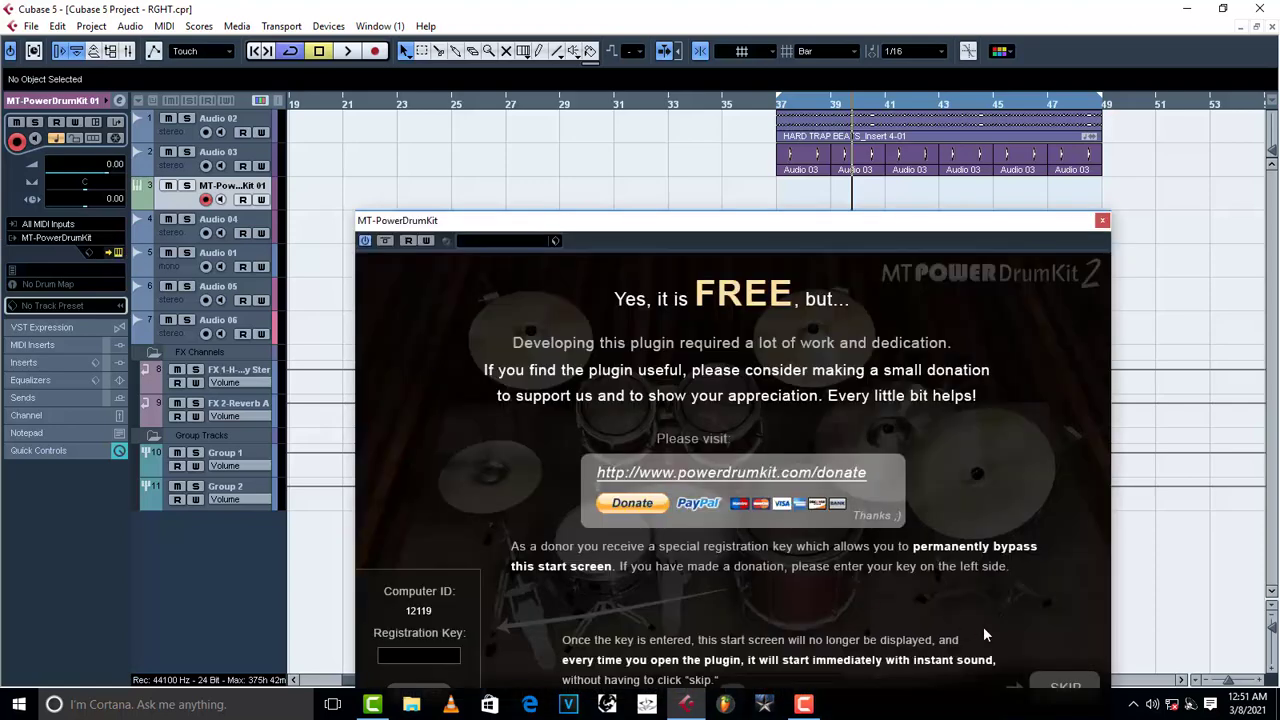
pyautogui.click(1055, 683)
pyautogui.click(1101, 220)
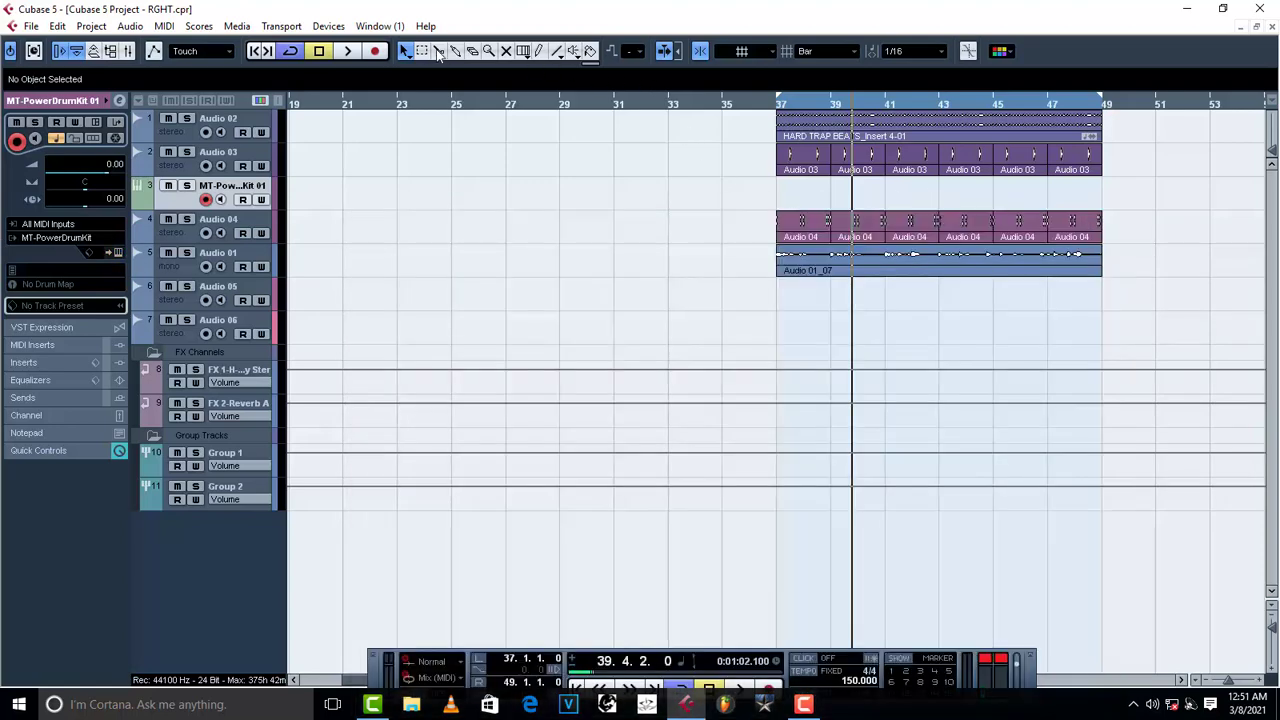
# - Draw a 10-bar part on the MT-PowerDrumKit track, delete the short extra part, and move the long one to start at bar 37
pyautogui.click(541, 53)
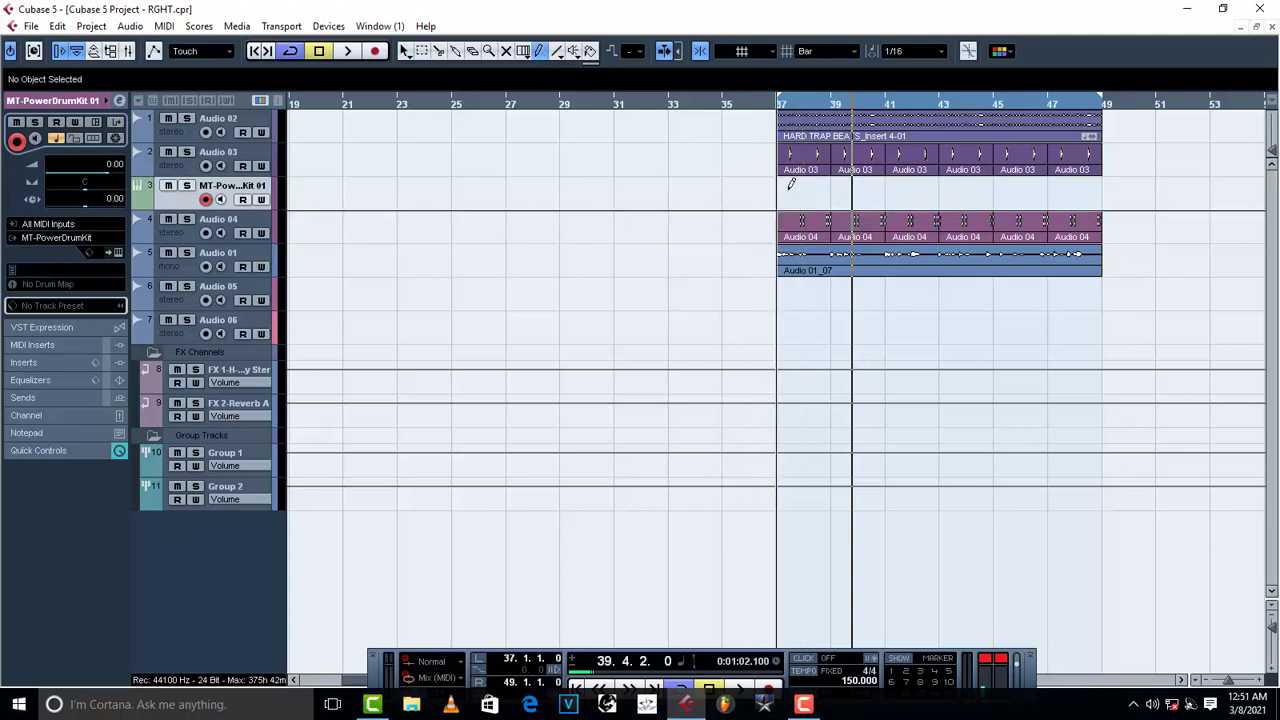
pyautogui.click(787, 189)
pyautogui.moveTo(841, 188); pyautogui.dragTo(1096, 180)
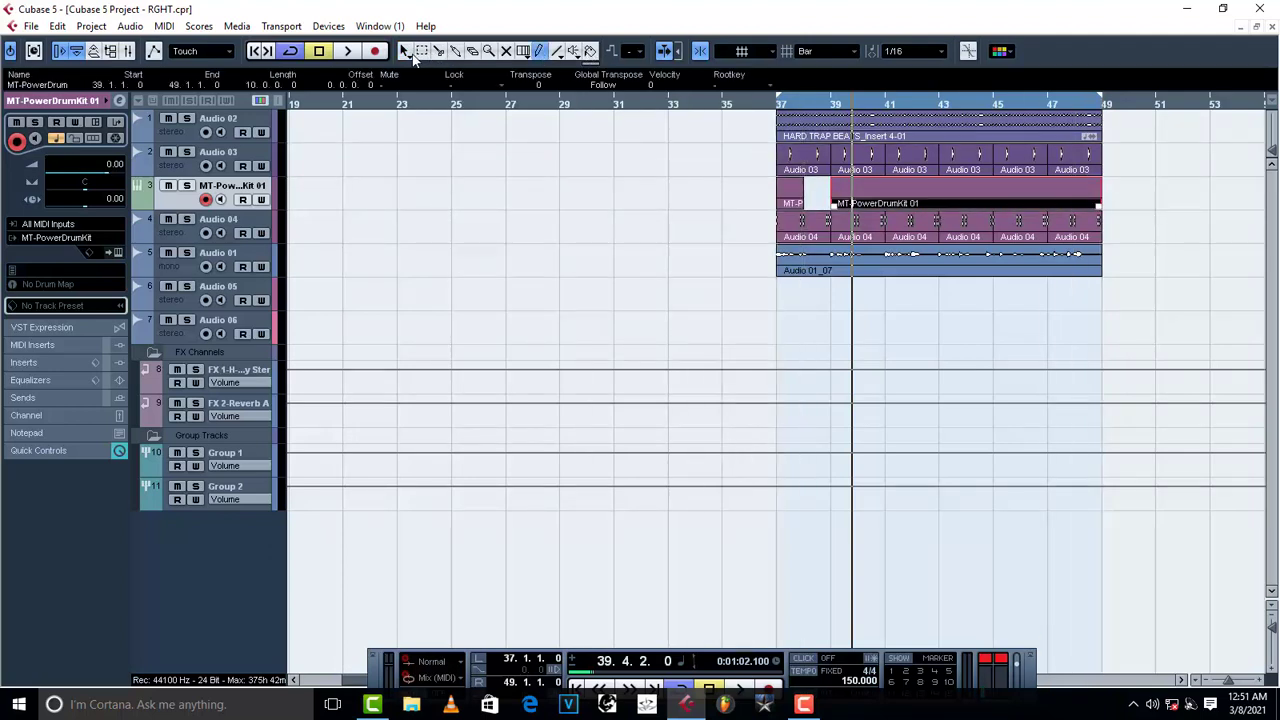
pyautogui.click(405, 51)
pyautogui.click(791, 197)
pyautogui.press('Delete')
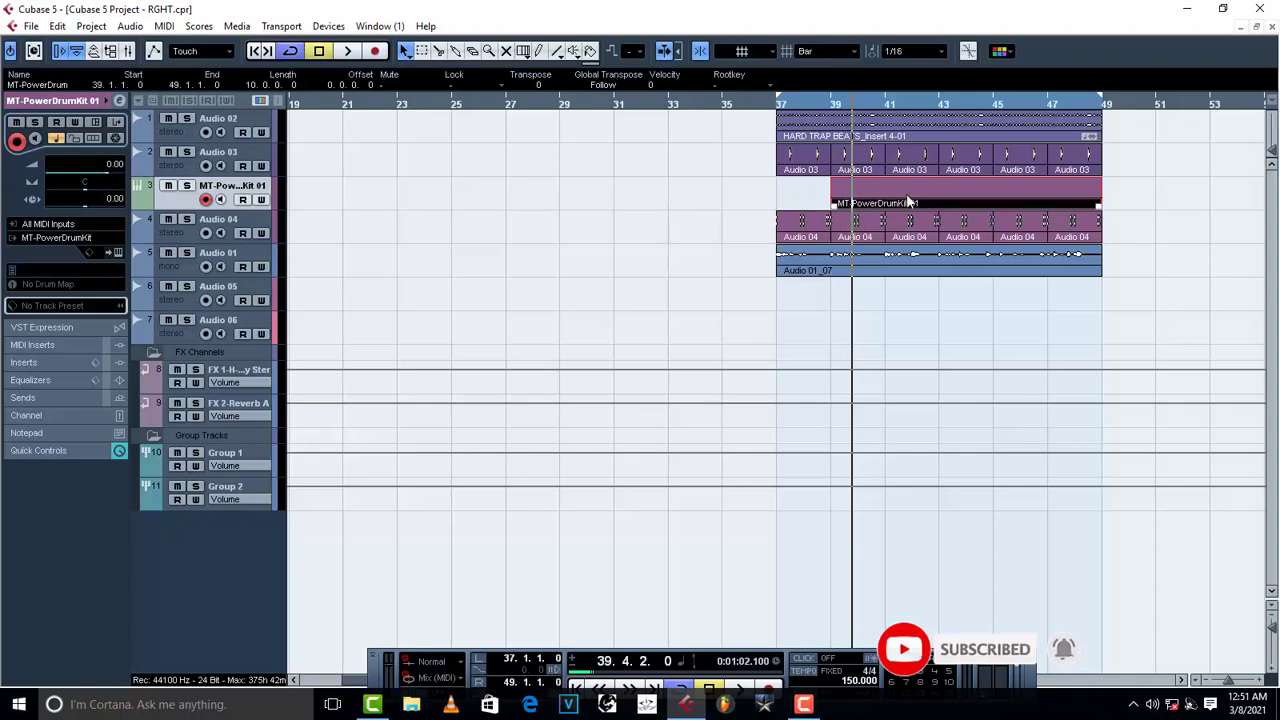
pyautogui.moveTo(908, 201); pyautogui.dragTo(856, 195)
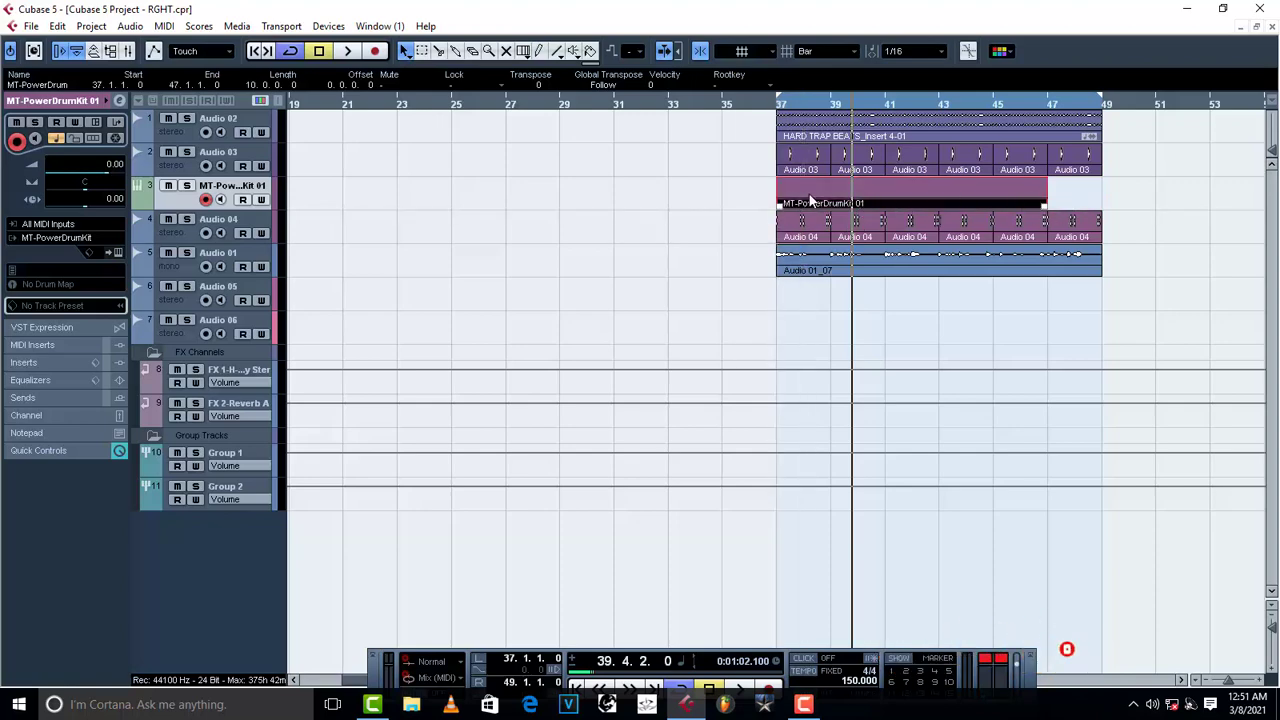
# - Open the MT-PowerDrumKit part in the Key Editor, draw a short note at the start of bar 37, and transpose it down to A#1
pyautogui.doubleClick(808, 193)
pyautogui.click(96, 54)
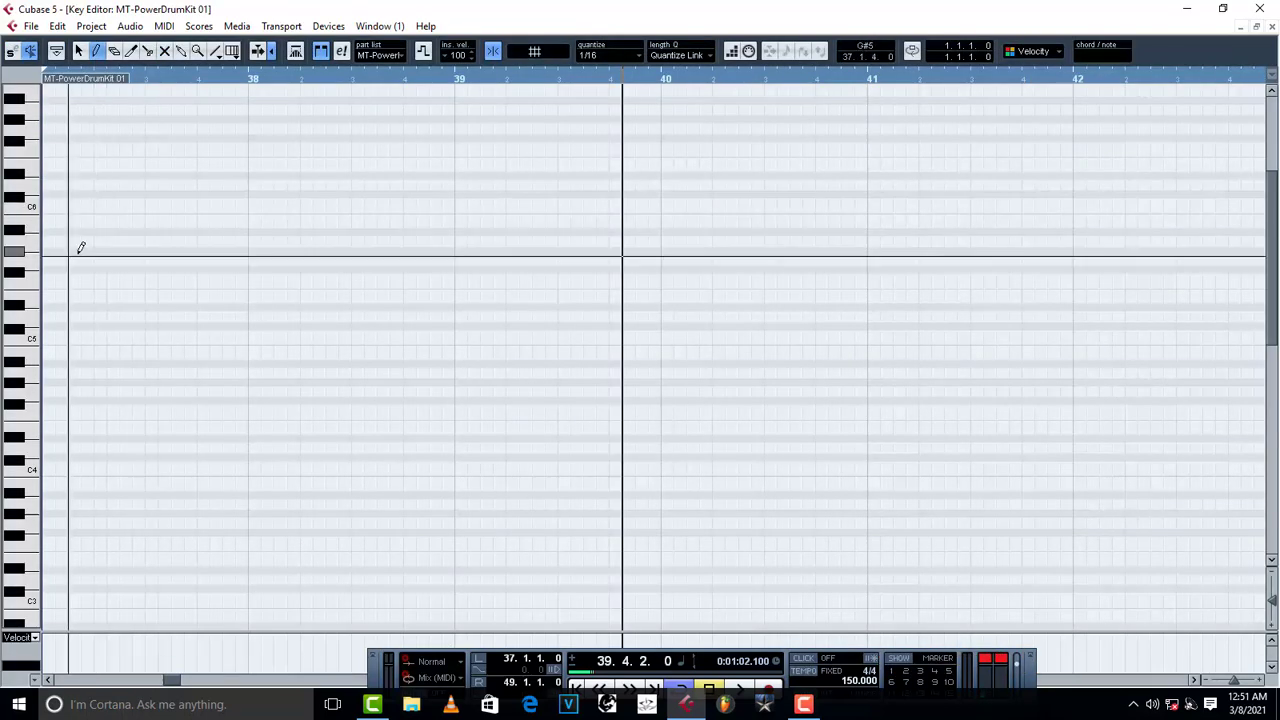
pyautogui.moveTo(171, 683); pyautogui.dragTo(169, 683)
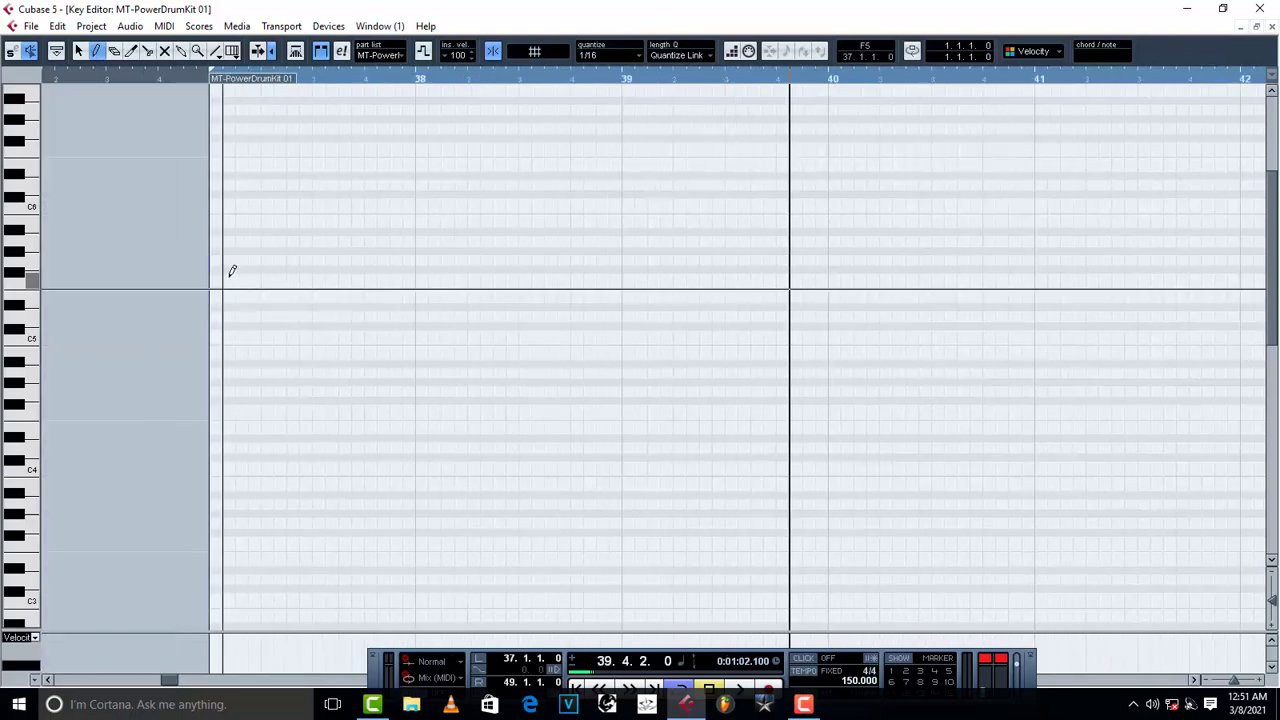
pyautogui.moveTo(212, 280); pyautogui.dragTo(250, 280)
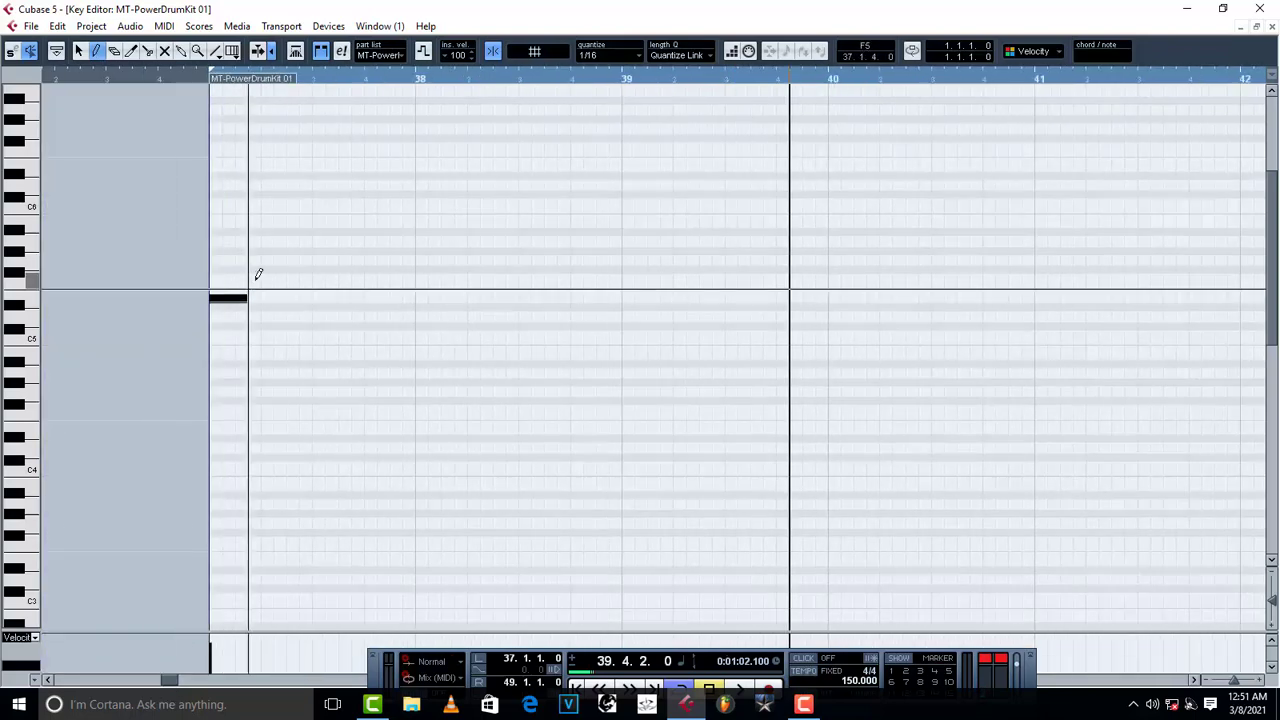
pyautogui.scroll(-3, 257, 274)
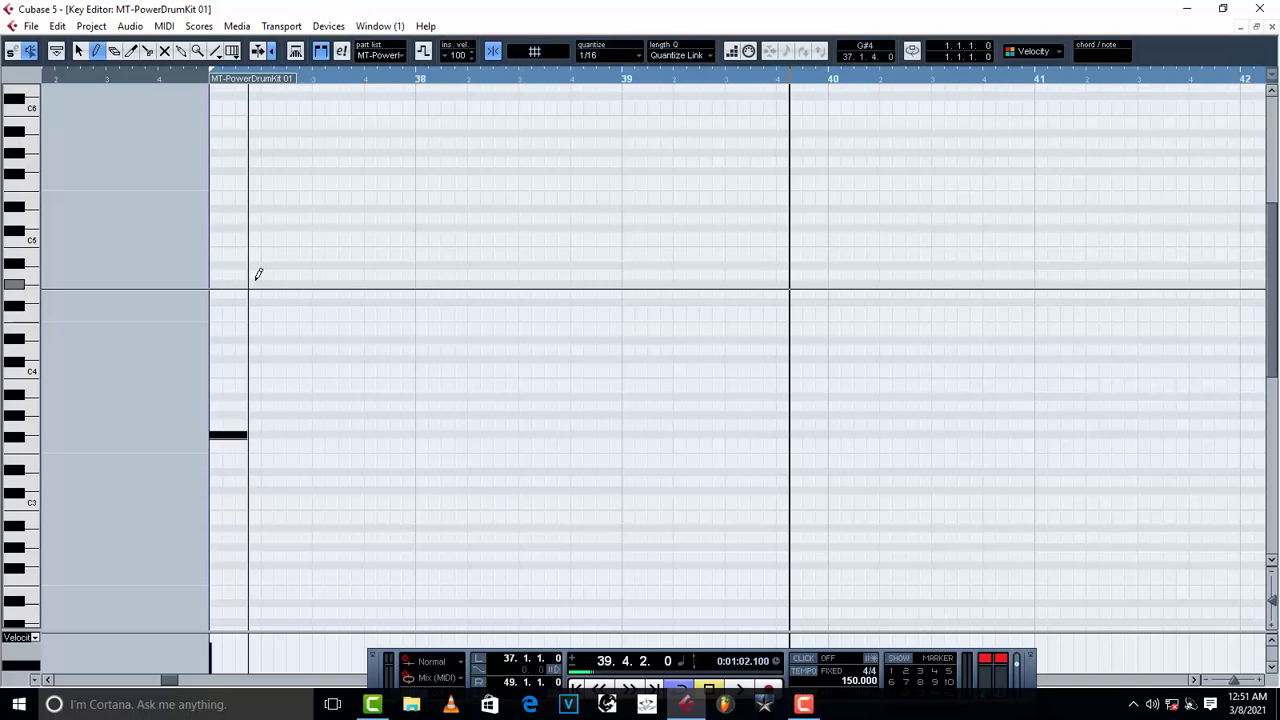
pyautogui.scroll(-2, 257, 274)
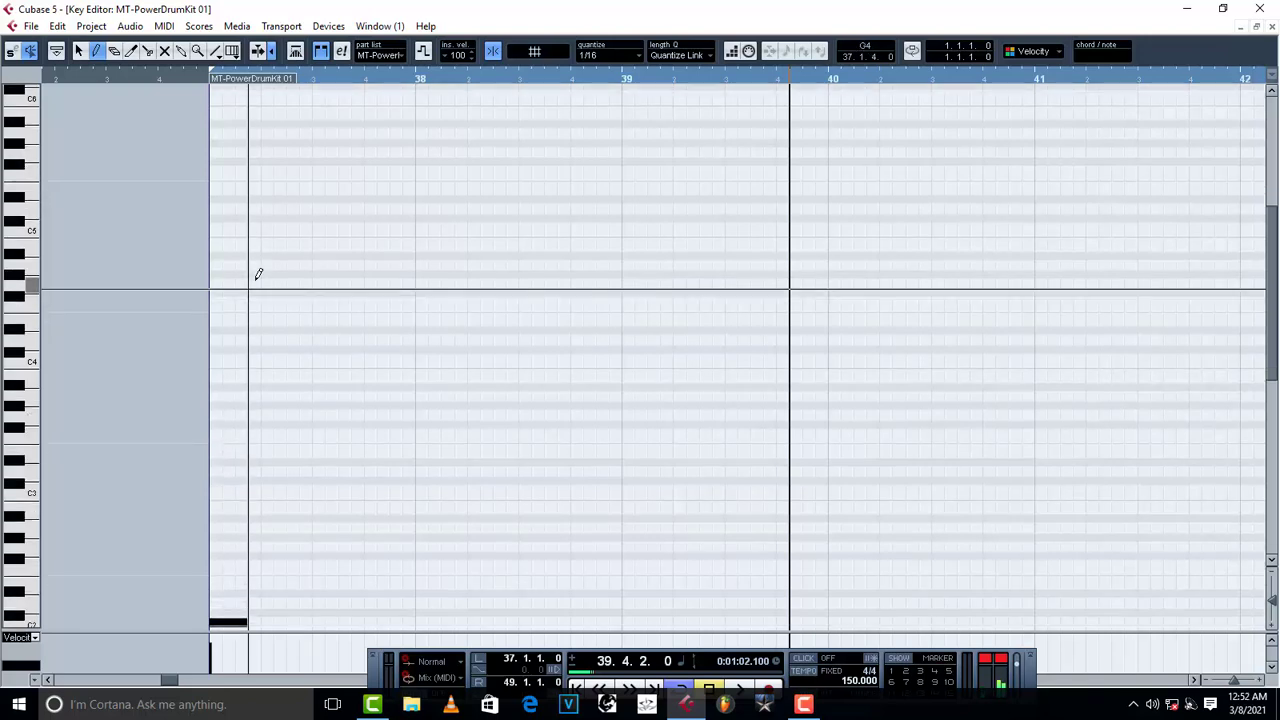
pyautogui.scroll(-2, 257, 274)
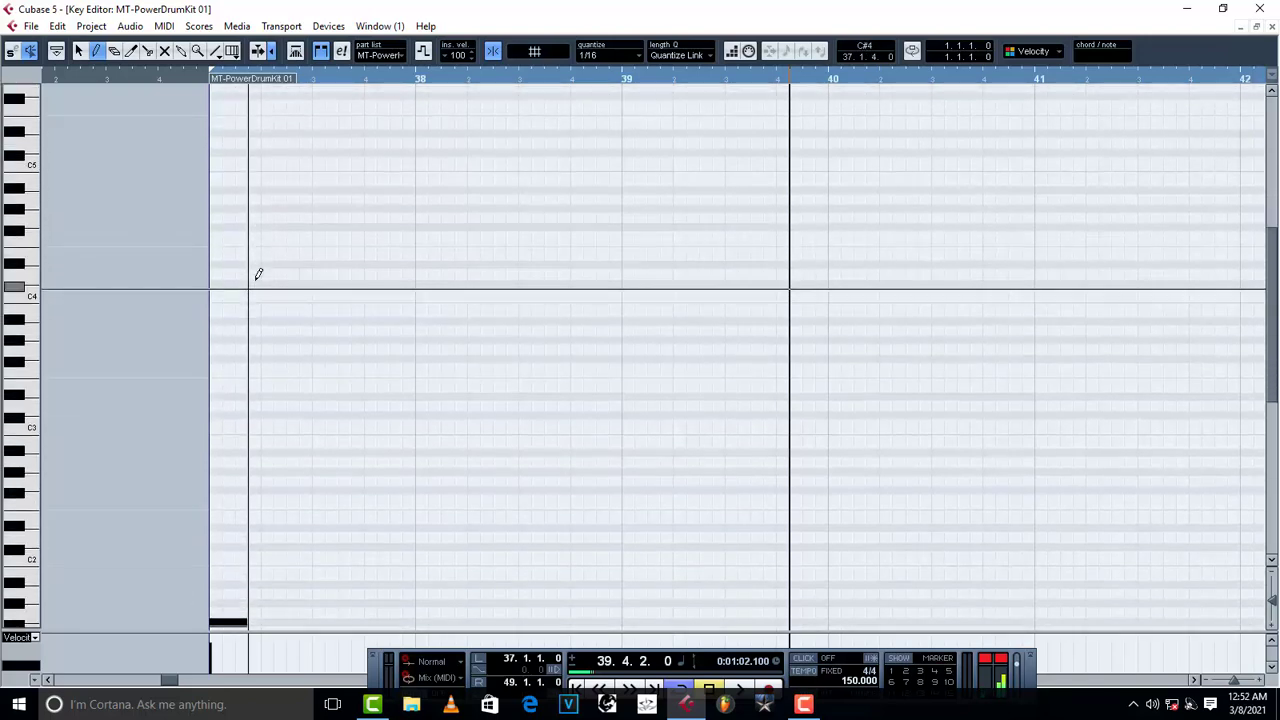
pyautogui.scroll(-3, 257, 274)
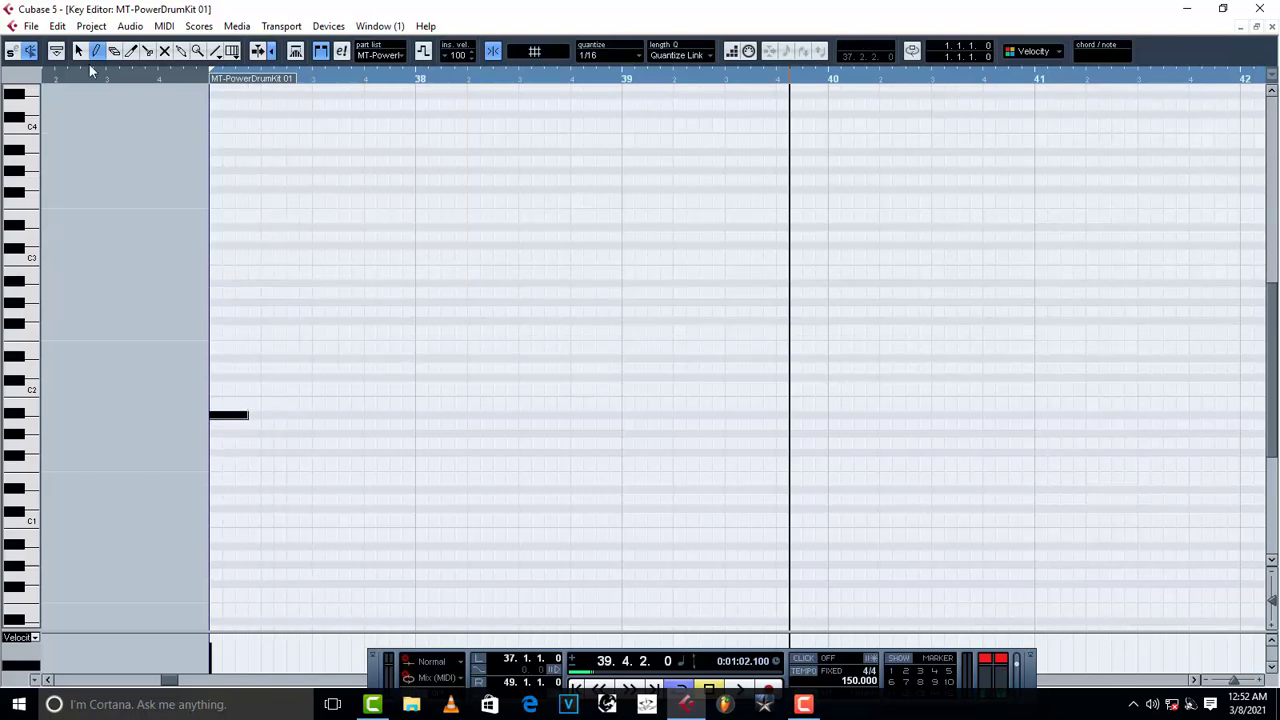
# - Move the A#1 note to the second beat of bar 37, auditioning its placement from the start of the part
pyautogui.click(80, 51)
pyautogui.moveTo(228, 418); pyautogui.dragTo(334, 429)
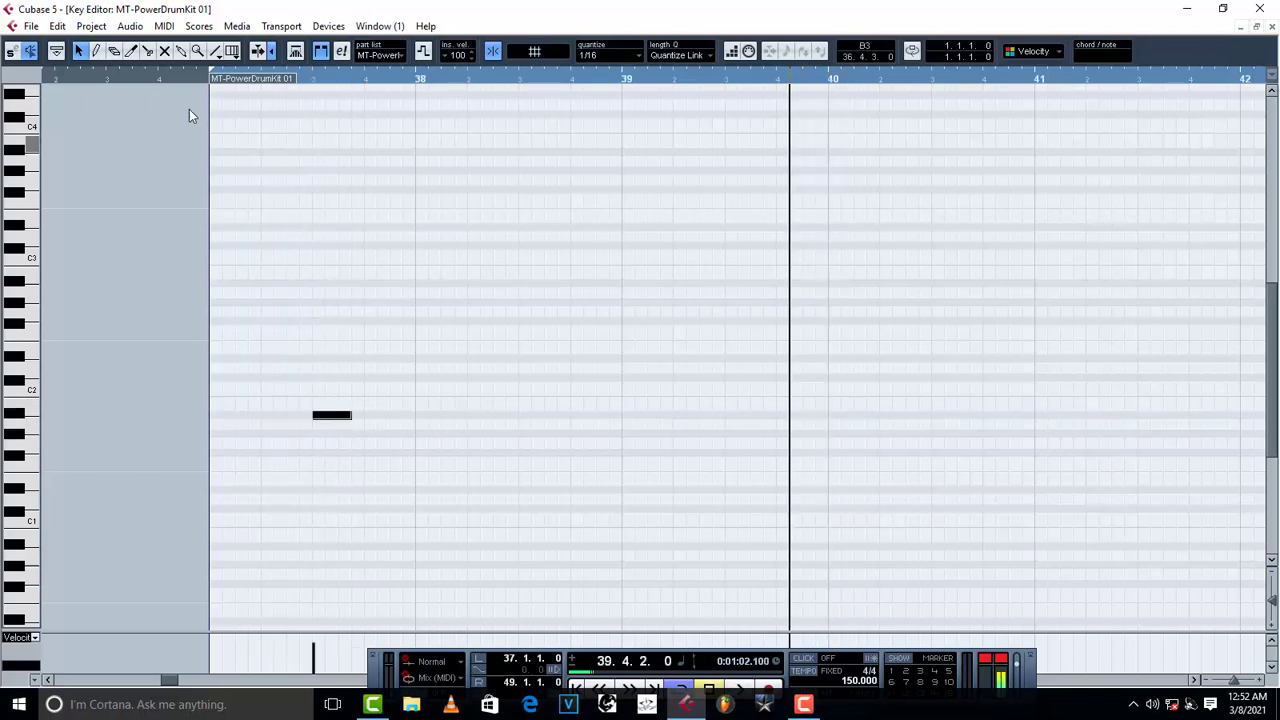
pyautogui.click(196, 72)
pyautogui.click(210, 79)
pyautogui.press('space')
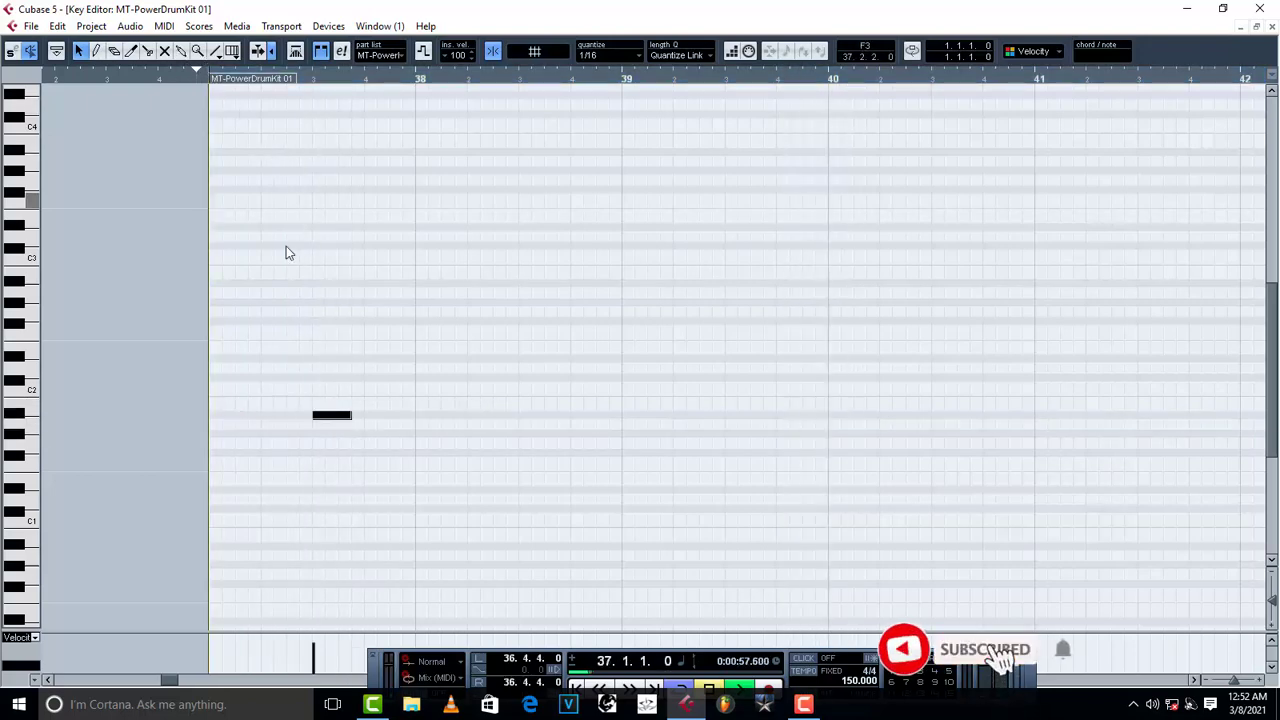
pyautogui.press('space')
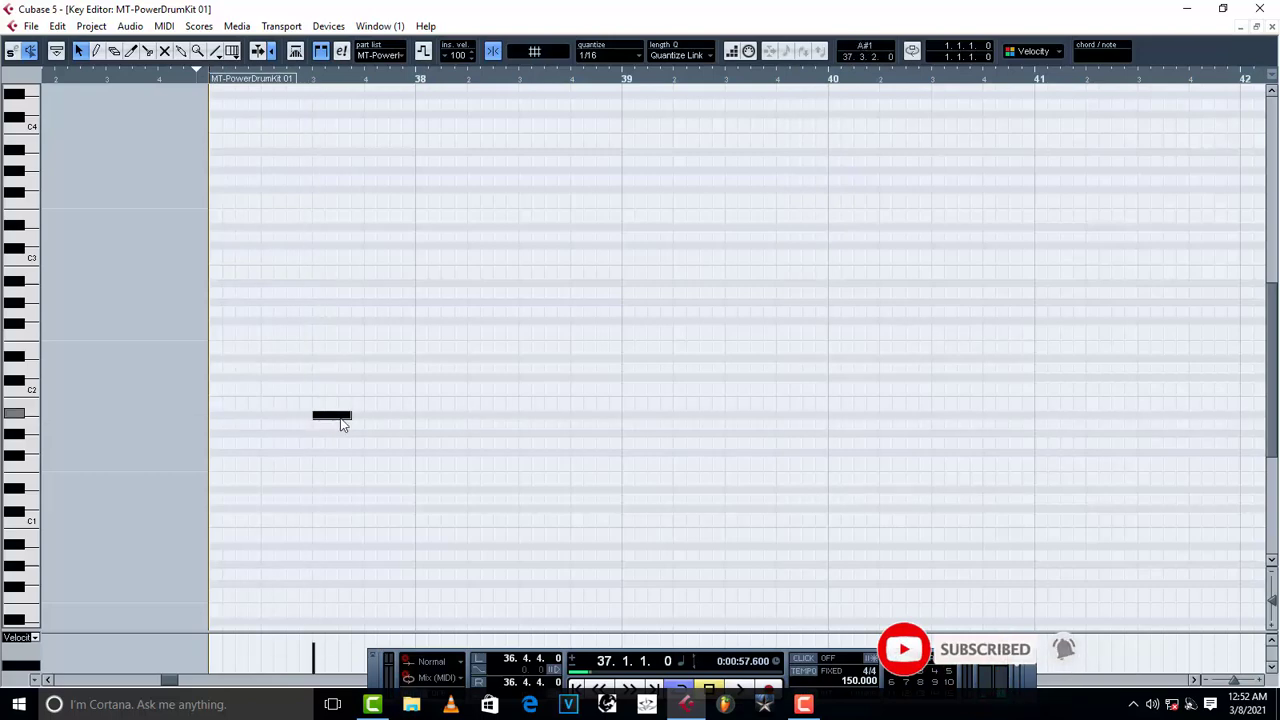
pyautogui.moveTo(335, 421); pyautogui.dragTo(282, 426)
pyautogui.press('space')
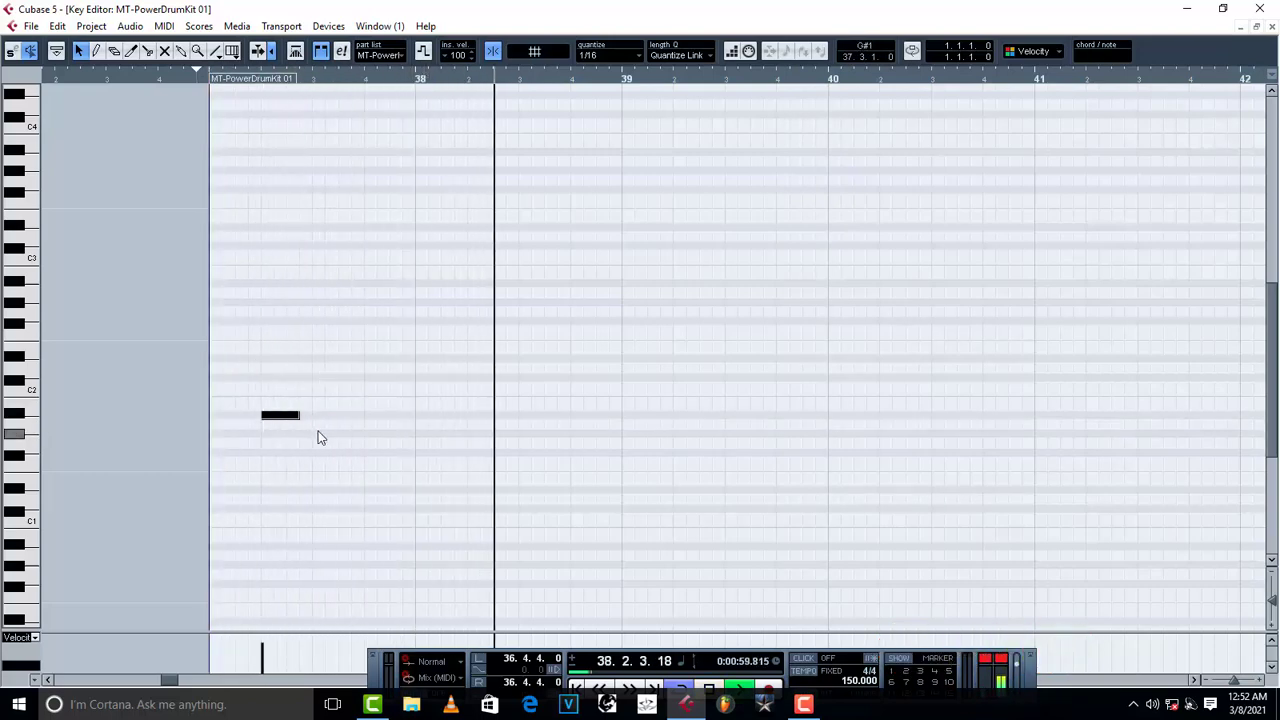
# - Duplicate the A#1 note, place the copy on the fourth beat of bar 37, and audition it
pyautogui.hotkey('ctrl', 'd')
pyautogui.press('space')
pyautogui.moveTo(329, 417); pyautogui.dragTo(391, 428)
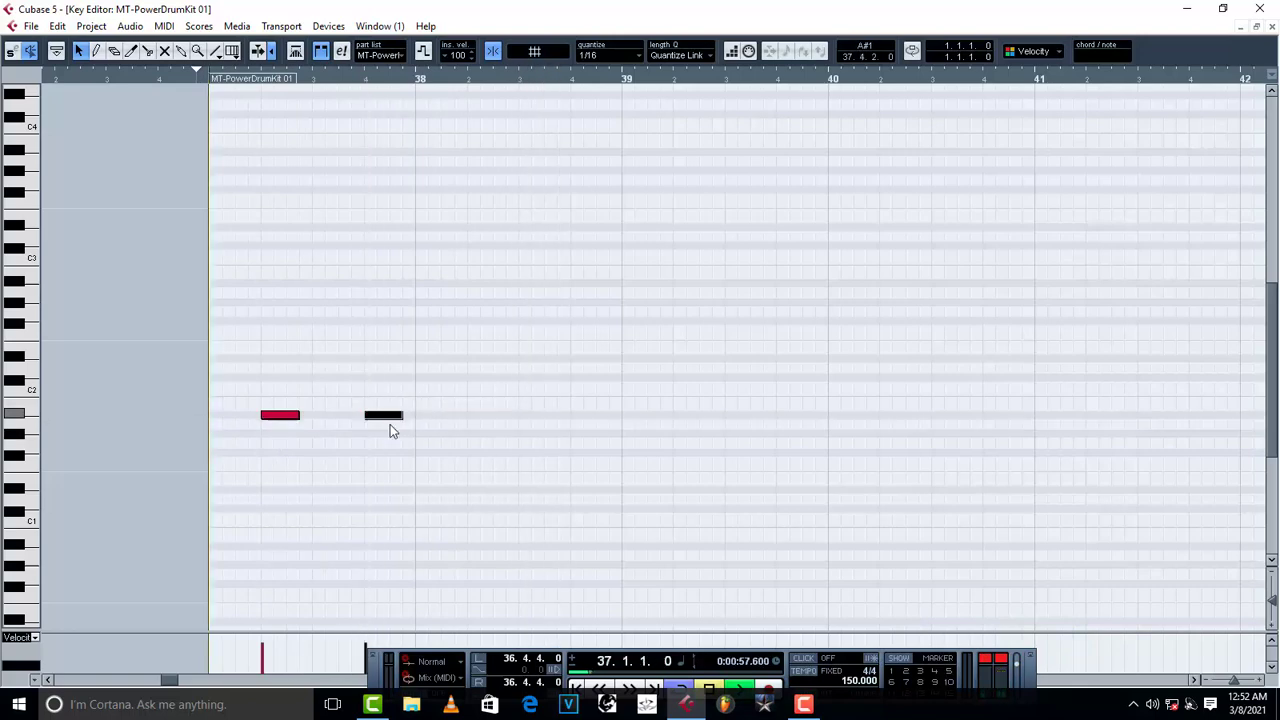
pyautogui.press('space')
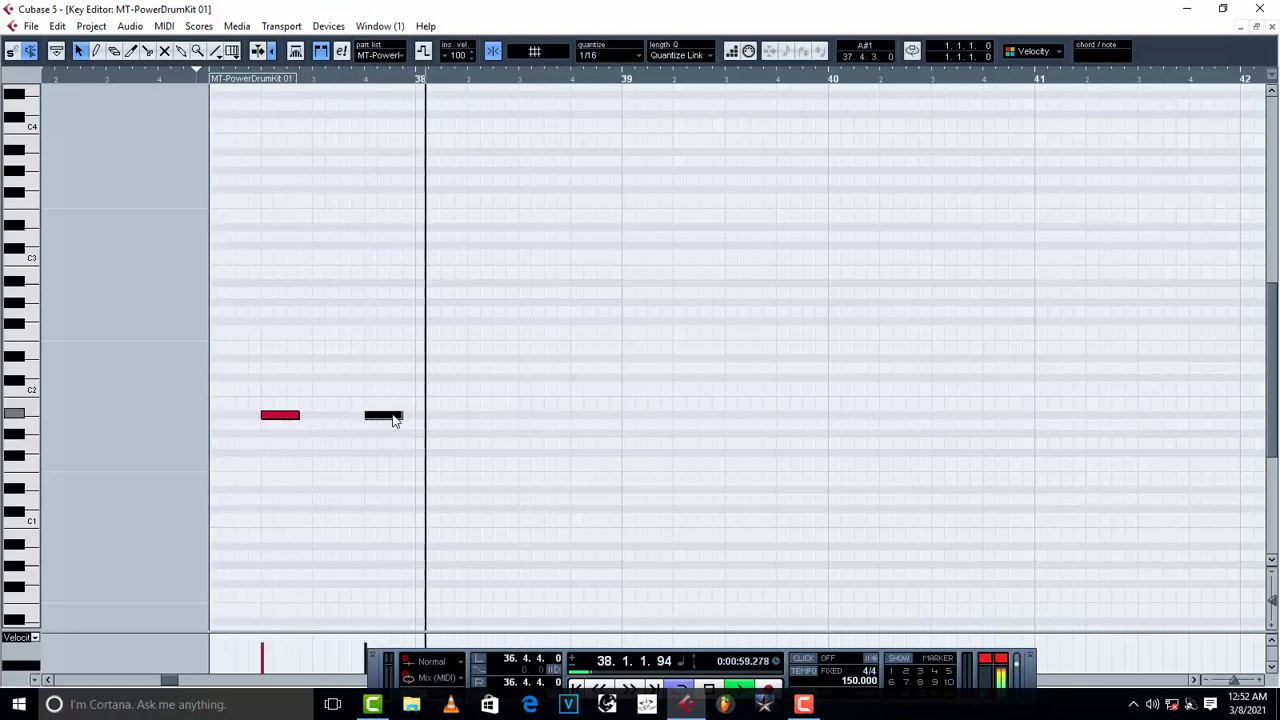
pyautogui.press('space')
# - Duplicate both A#1 notes, place the copies on beats 2 and 4 of bar 38, and audition the pattern
pyautogui.moveTo(482, 459); pyautogui.dragTo(273, 406)
pyautogui.hotkey('ctrl', 'd')
pyautogui.moveTo(454, 414); pyautogui.dragTo(507, 412)
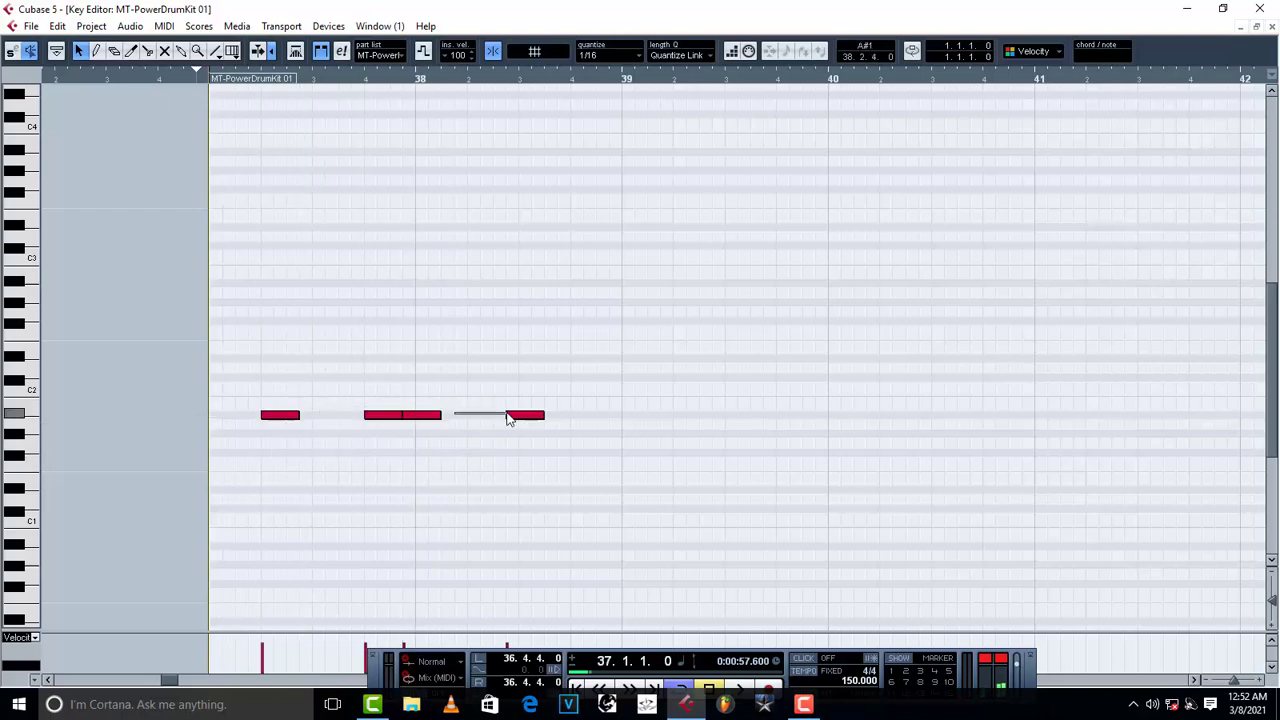
pyautogui.moveTo(591, 440)
pyautogui.mouseDown()
pyautogui.moveTo(429, 397)
pyautogui.moveTo(507, 416)
pyautogui.moveTo(441, 416)
pyautogui.moveTo(597, 421)
pyautogui.mouseUp()
pyautogui.press('space')
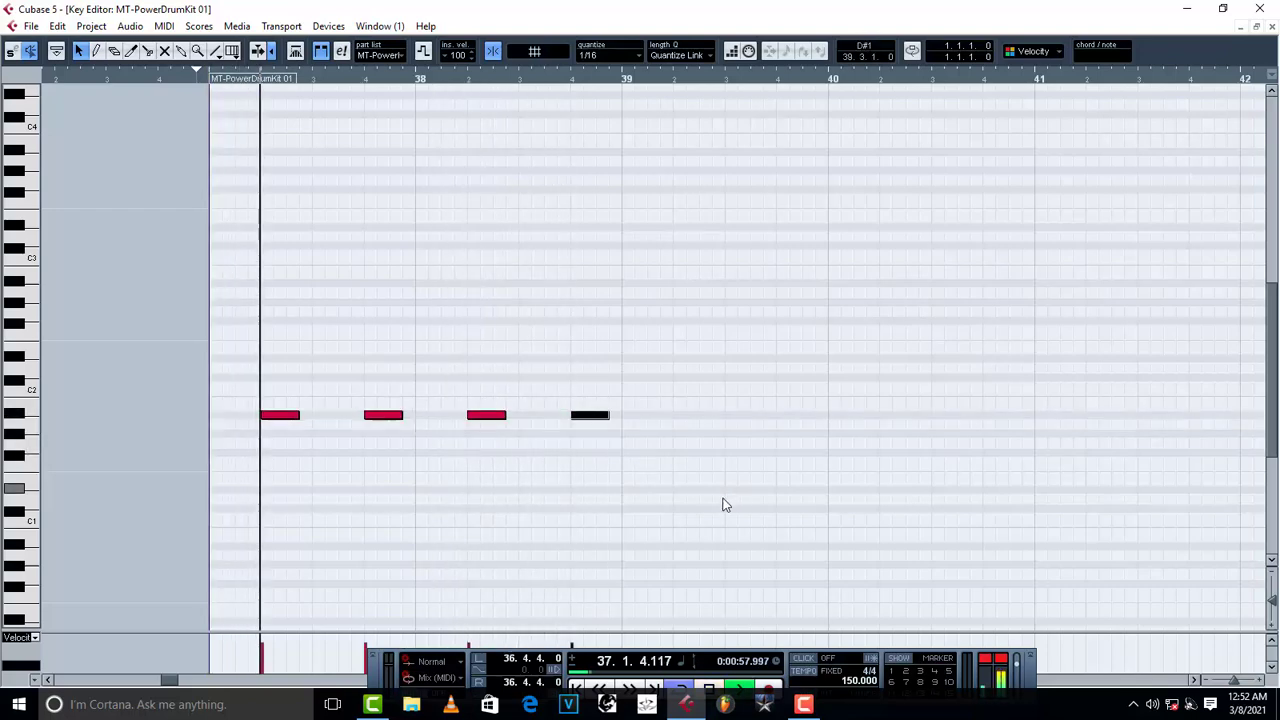
pyautogui.moveTo(968, 657); pyautogui.dragTo(1021, 700)
pyautogui.press('space')
# - Return to the project without closing it and switch the MT-PowerDrumKit 01 track's instrument to LM-7, discarding the MT-PowerDrumKit changes
pyautogui.moveTo(573, 661); pyautogui.dragTo(247, 657)
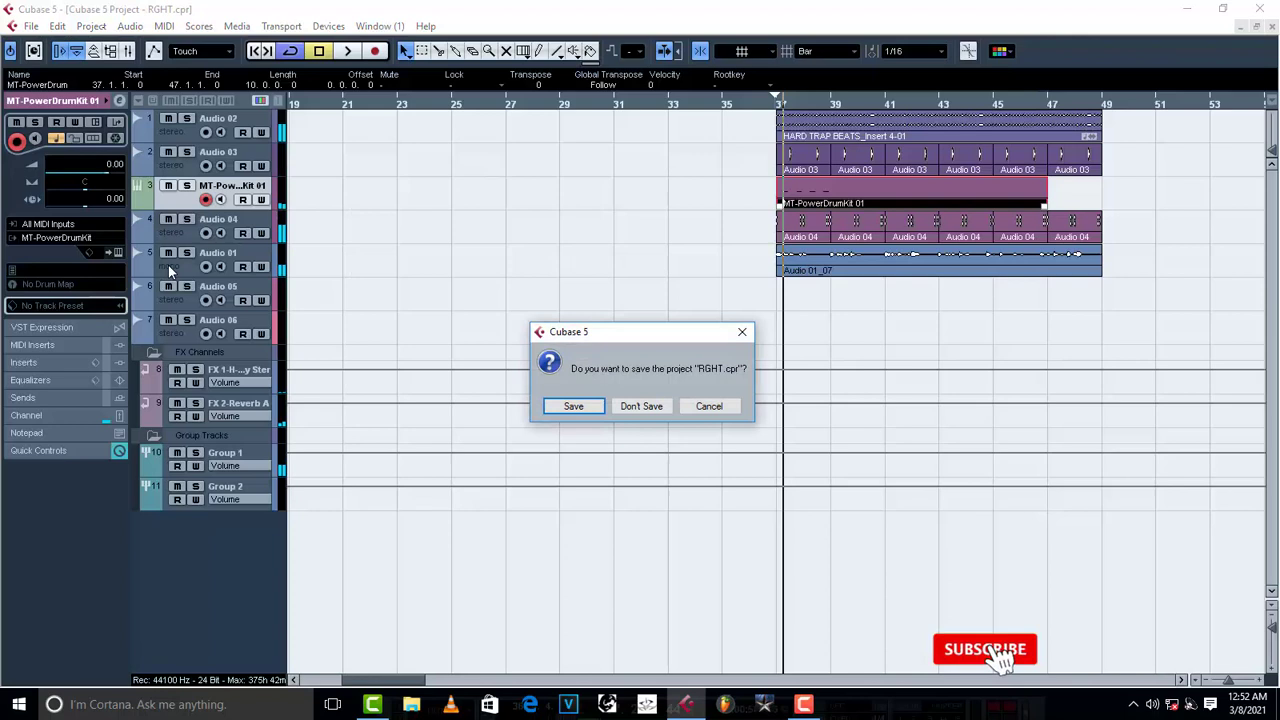
pyautogui.click(720, 410)
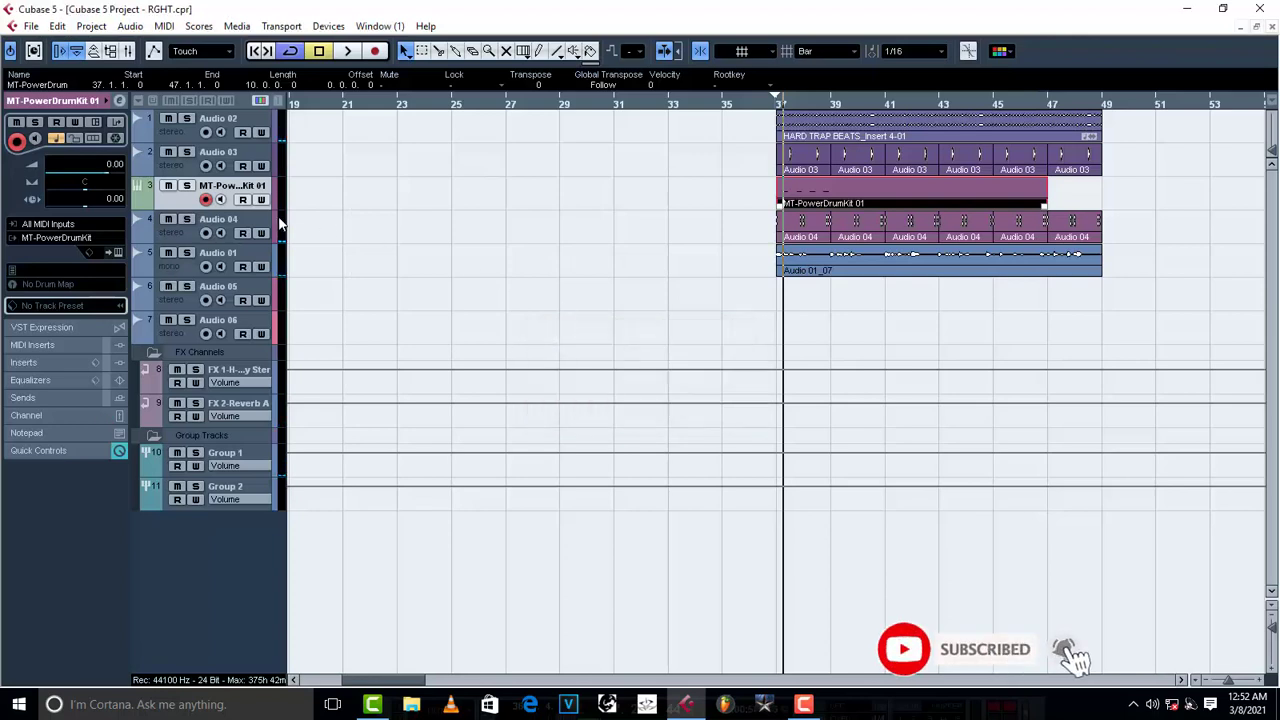
pyautogui.click(68, 245)
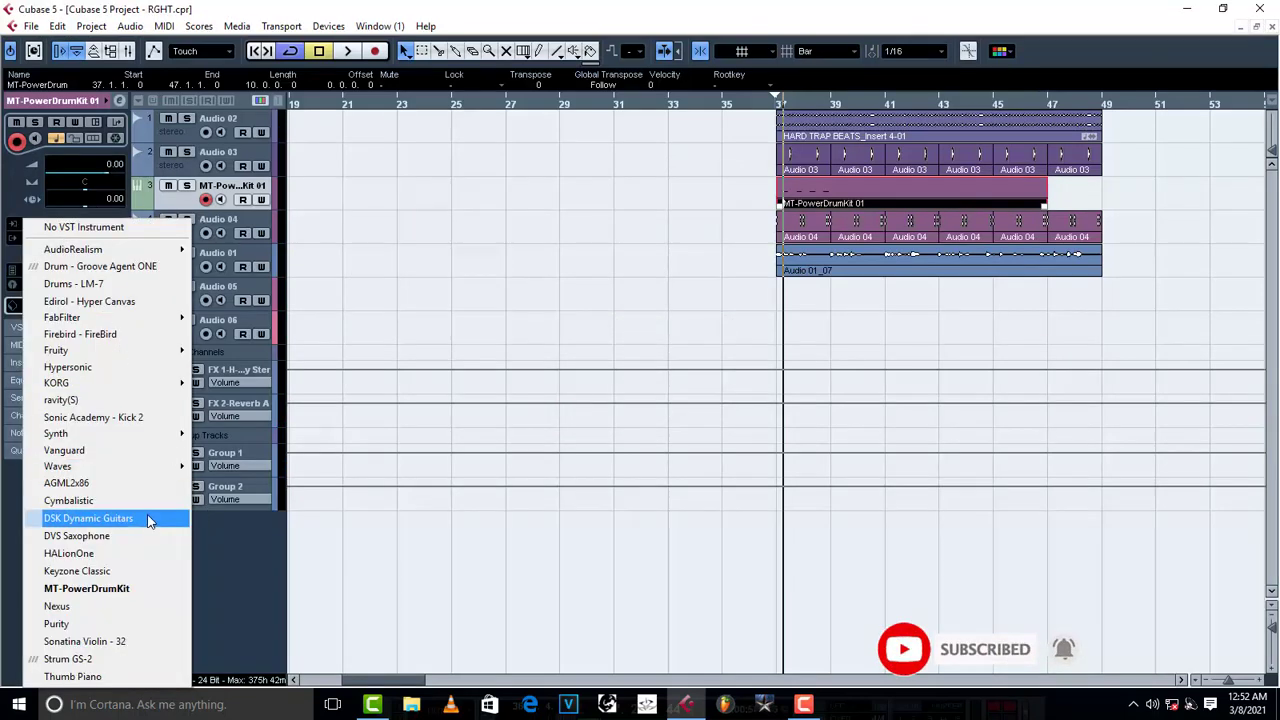
pyautogui.click(90, 284)
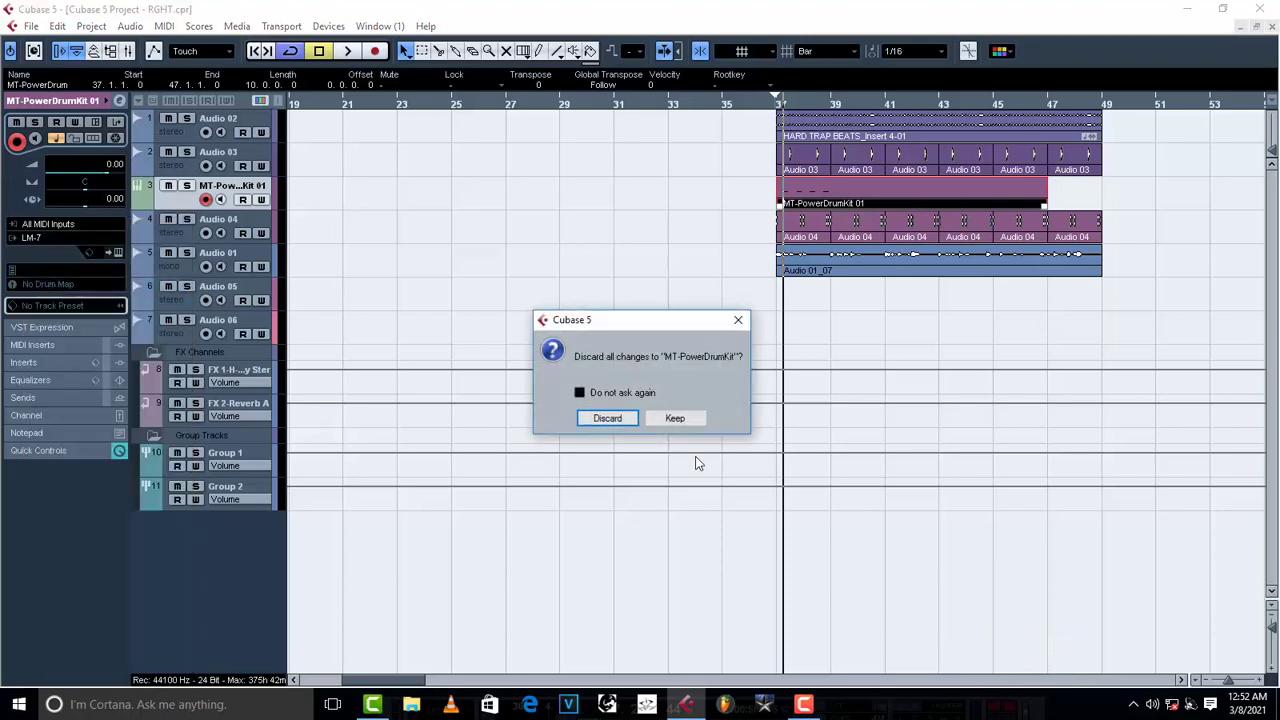
pyautogui.click(607, 418)
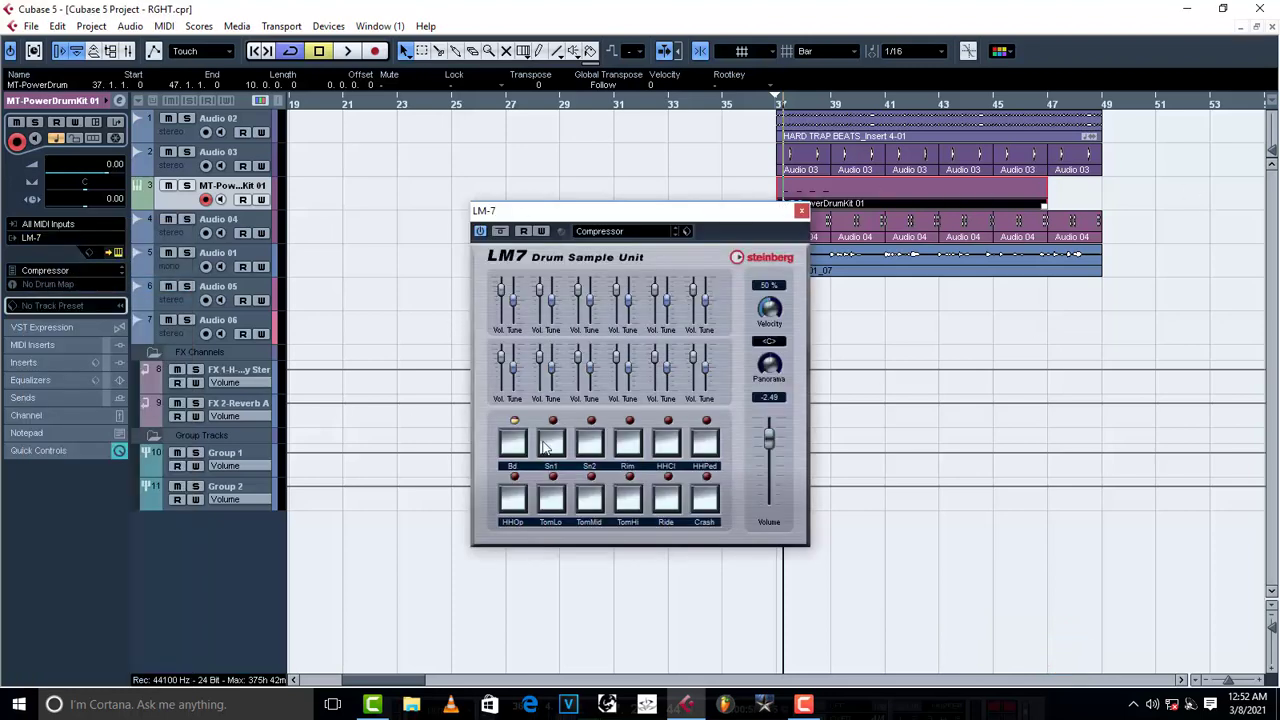
# - Transpose all four notes in the drum part to D#2, trying higher pitches on the LM-7 first, then audition and return to the project
pyautogui.click(802, 211)
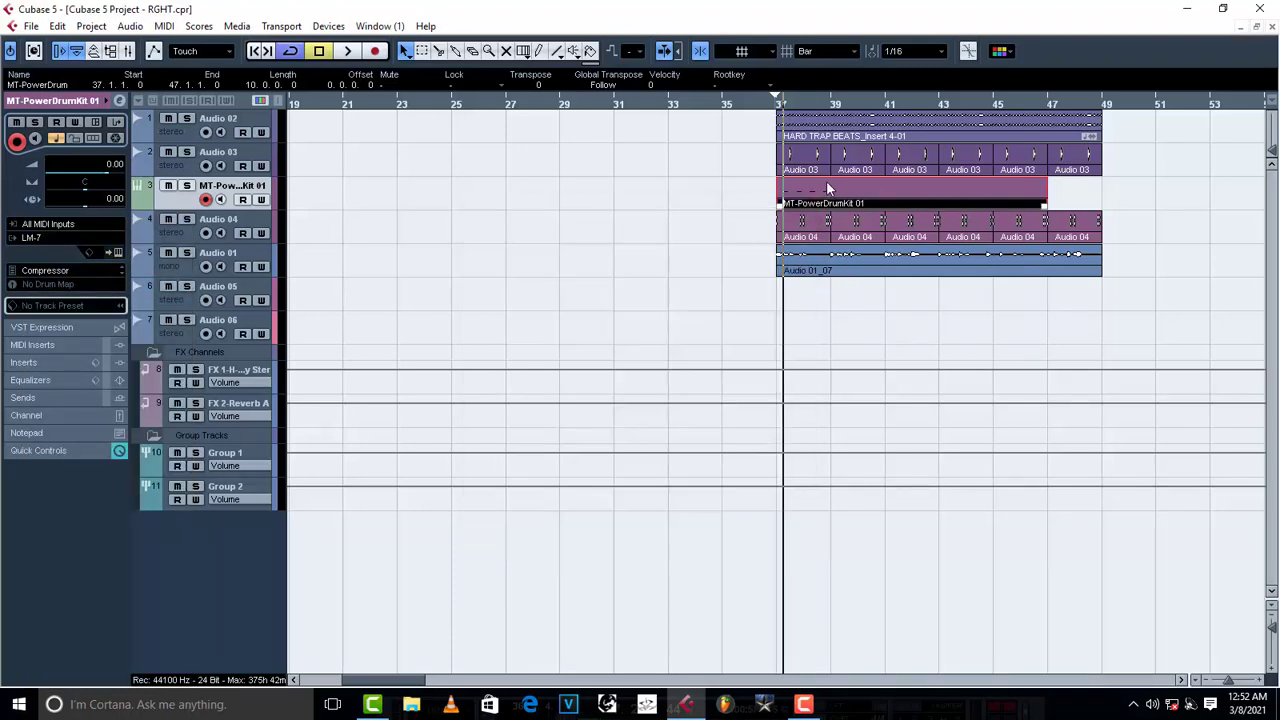
pyautogui.doubleClick(830, 190)
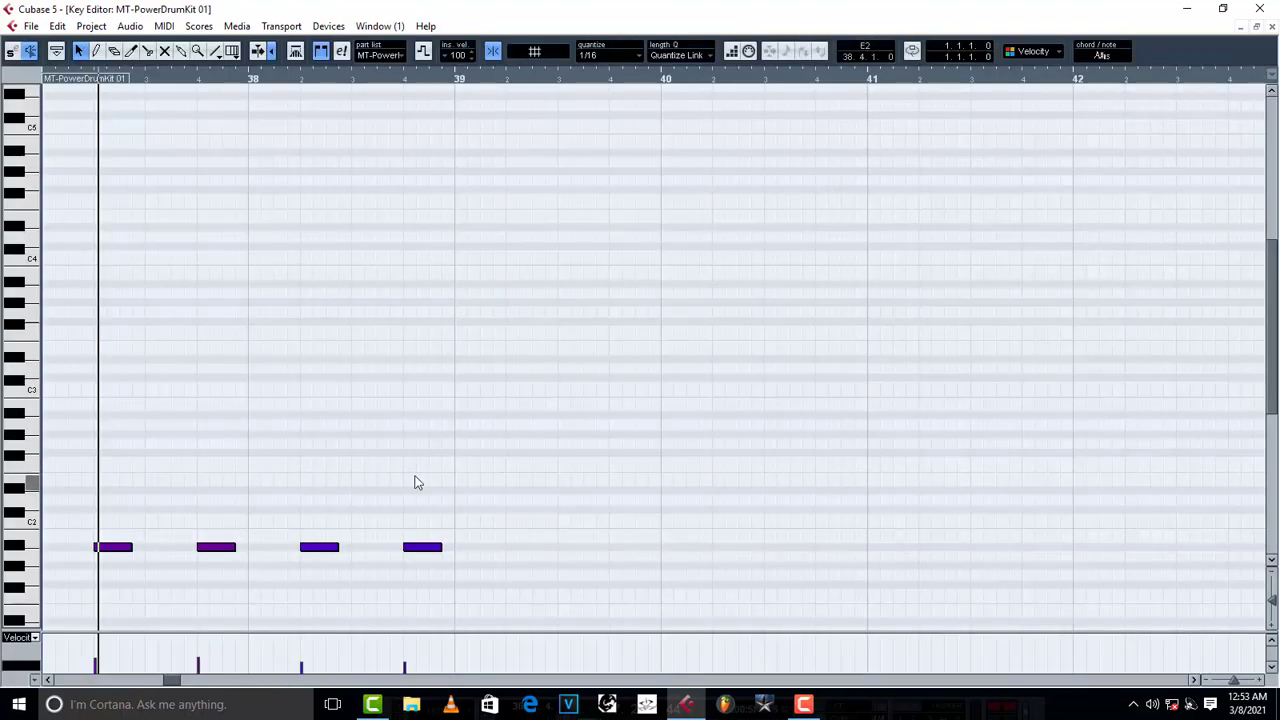
pyautogui.hotkey('ctrl', 'a')
pyautogui.press('Up')
pyautogui.press('Up')
pyautogui.press('Up')
pyautogui.press('Up')
pyautogui.press('Up')
pyautogui.press('Up')
pyautogui.press('Up')
pyautogui.press('Up')
pyautogui.press('Up')
pyautogui.press('Up')
pyautogui.press('Up')
pyautogui.press('Up')
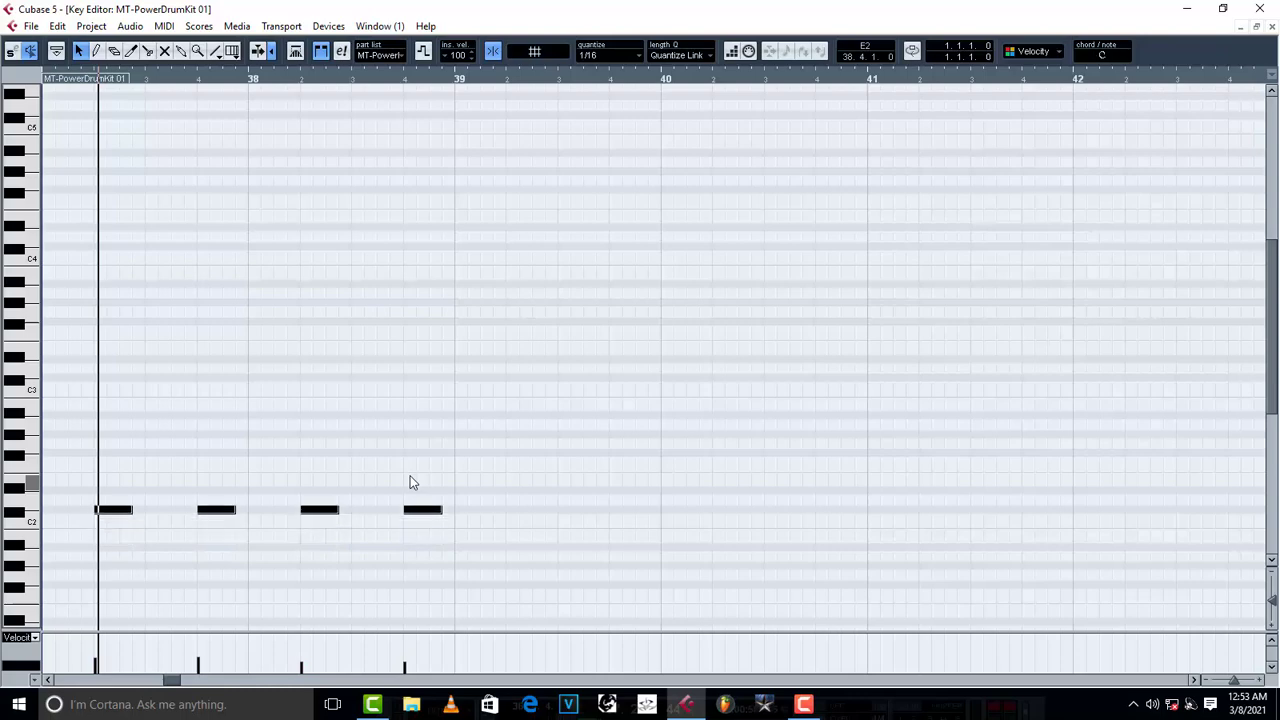
pyautogui.press('Up')
pyautogui.press('Up')
pyautogui.press('Up')
pyautogui.press('Up')
pyautogui.press('Up')
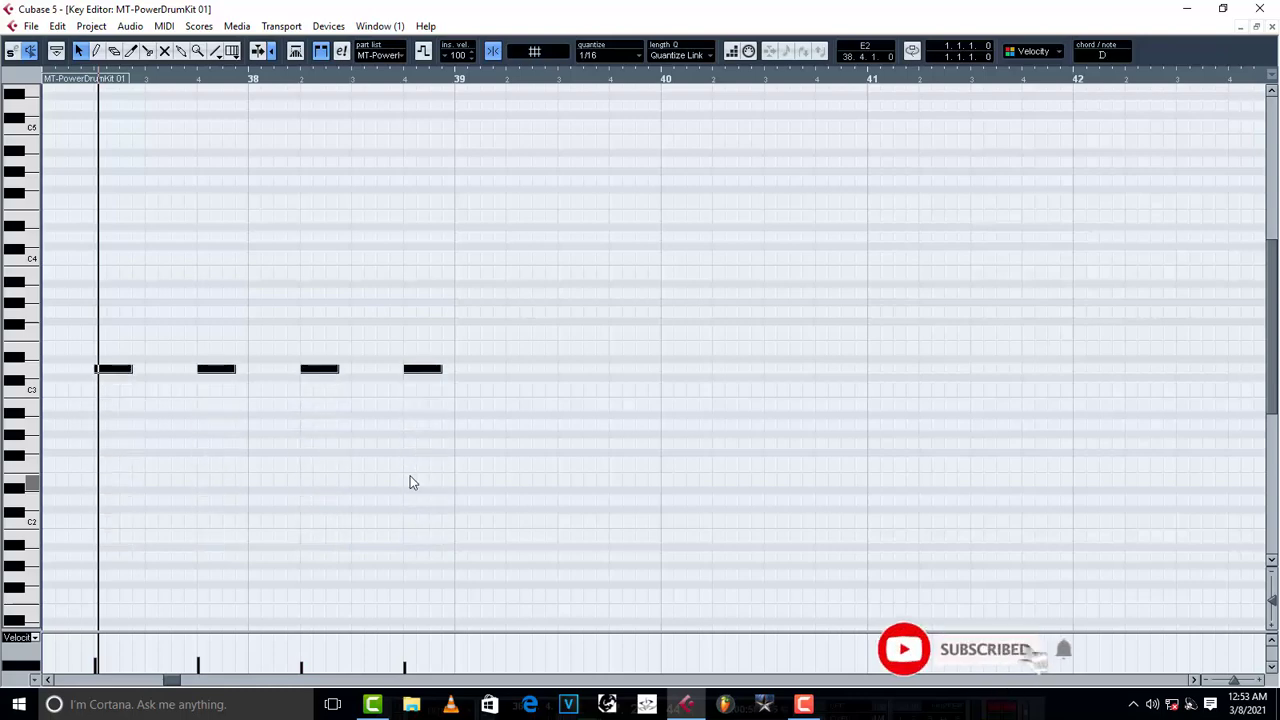
pyautogui.press('Down')
pyautogui.press('Down')
pyautogui.press('Down')
pyautogui.press('Down')
pyautogui.press('Down')
pyautogui.press('Down')
pyautogui.press('Down')
pyautogui.press('Down')
pyautogui.press('Down')
pyautogui.press('Down')
pyautogui.press('Down')
pyautogui.press('Down')
pyautogui.press('Down')
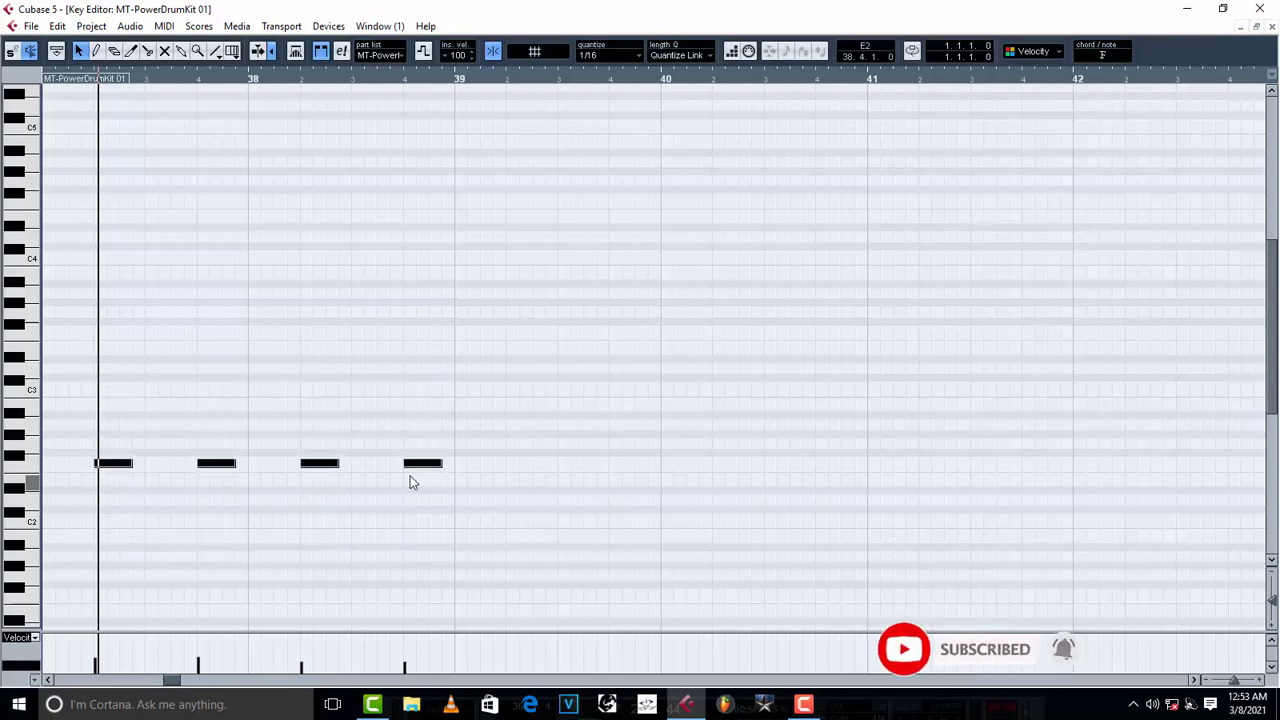
pyautogui.press('Up')
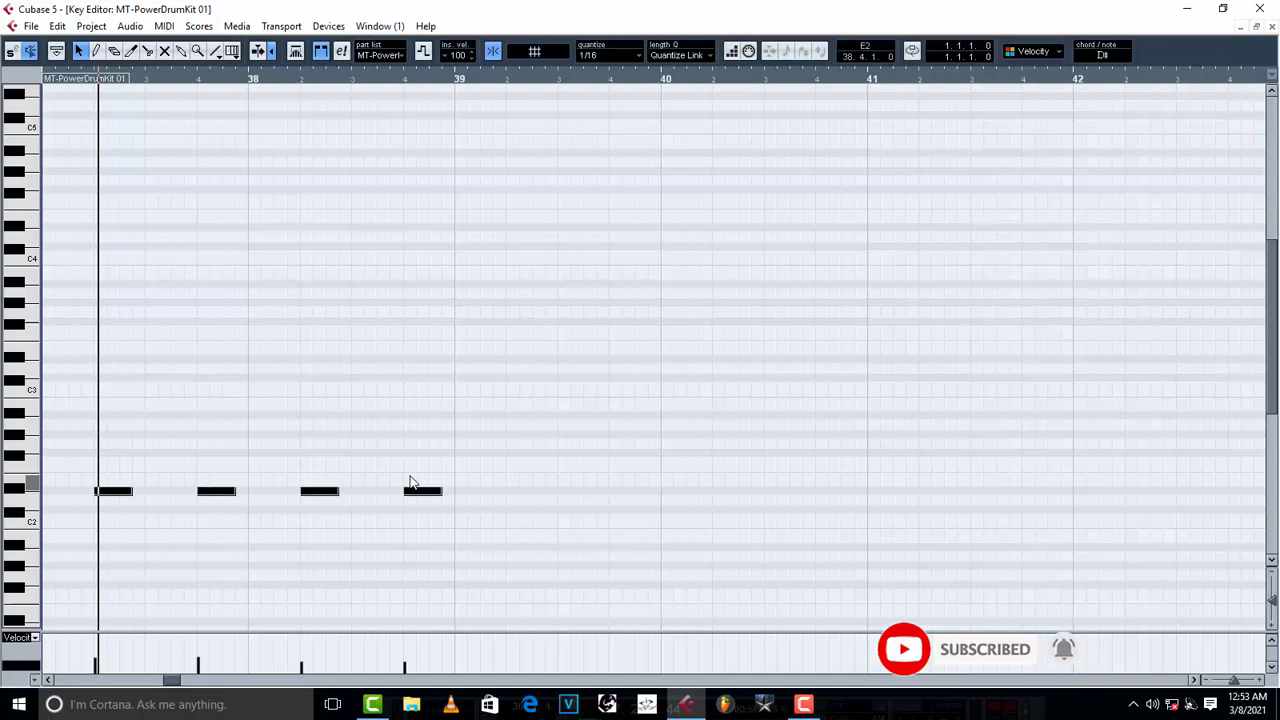
pyautogui.press('Down')
pyautogui.press('Down')
pyautogui.press('Up')
pyautogui.press('Up')
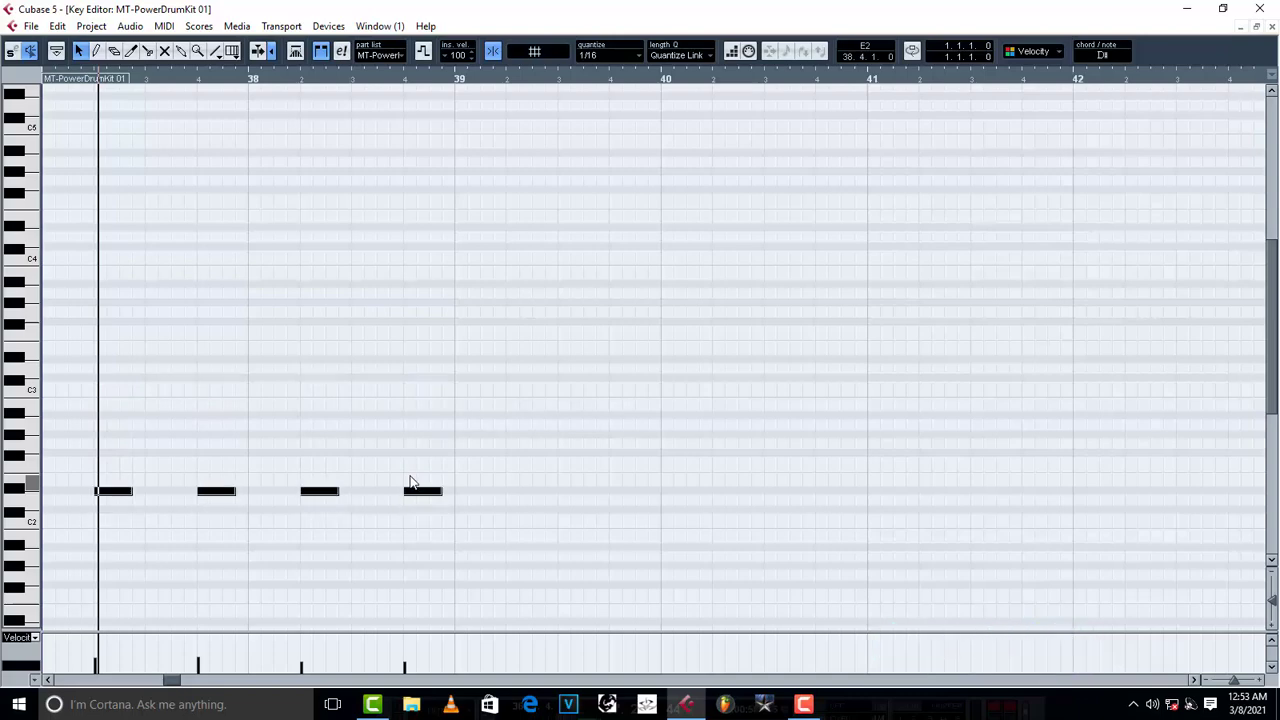
pyautogui.press('space')
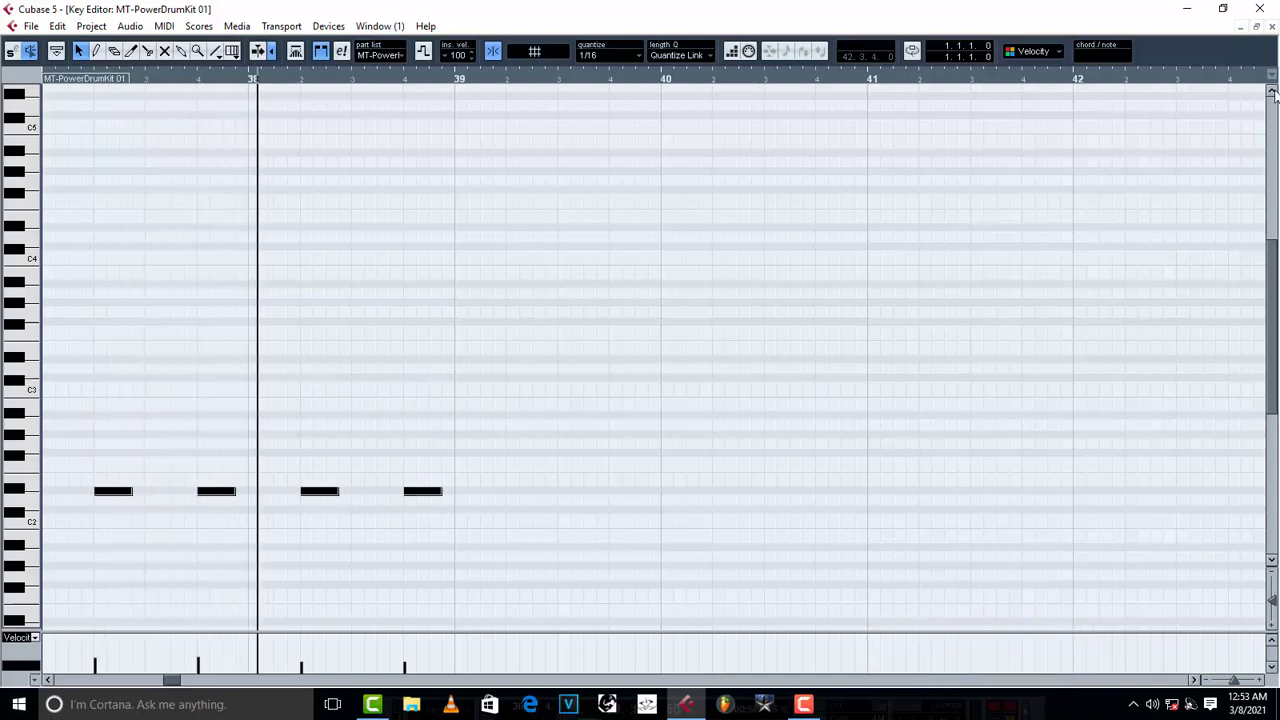
pyautogui.click(1271, 28)
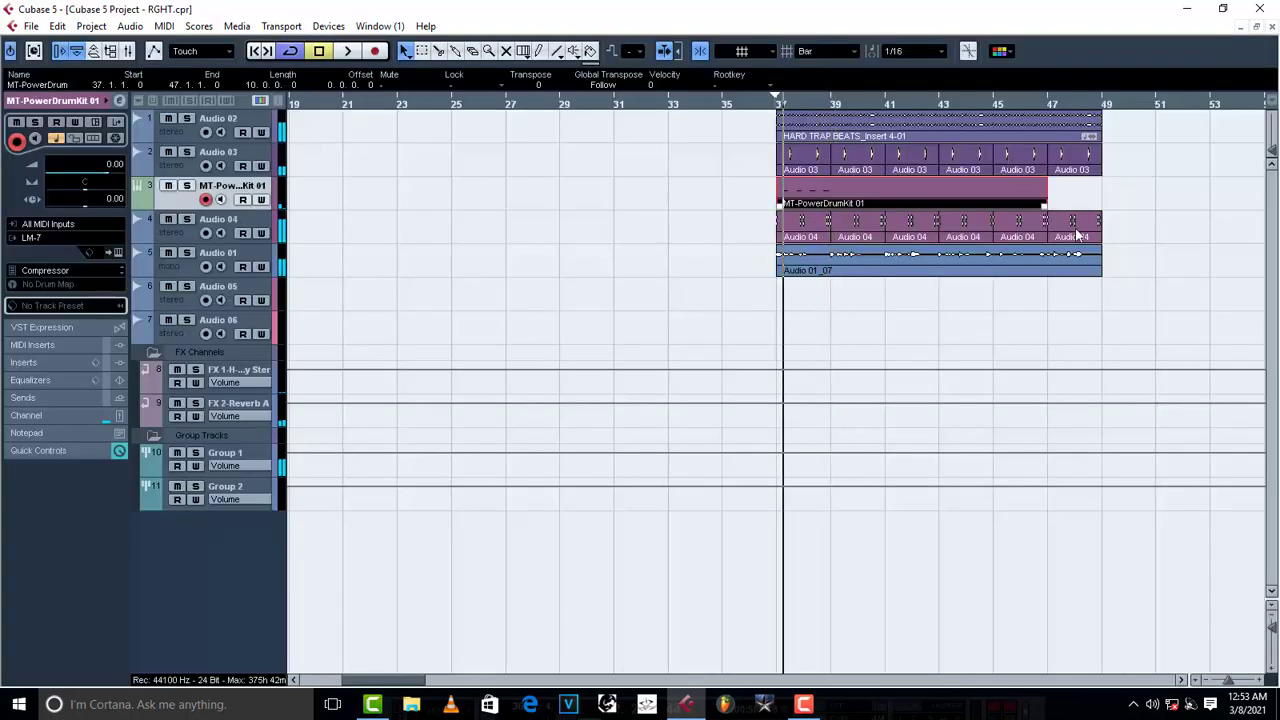
# - Shorten the drum part to end at bar 39, duplicate it five times to reach bar 49, and audition the beat
pyautogui.moveTo(1043, 204); pyautogui.dragTo(829, 204)
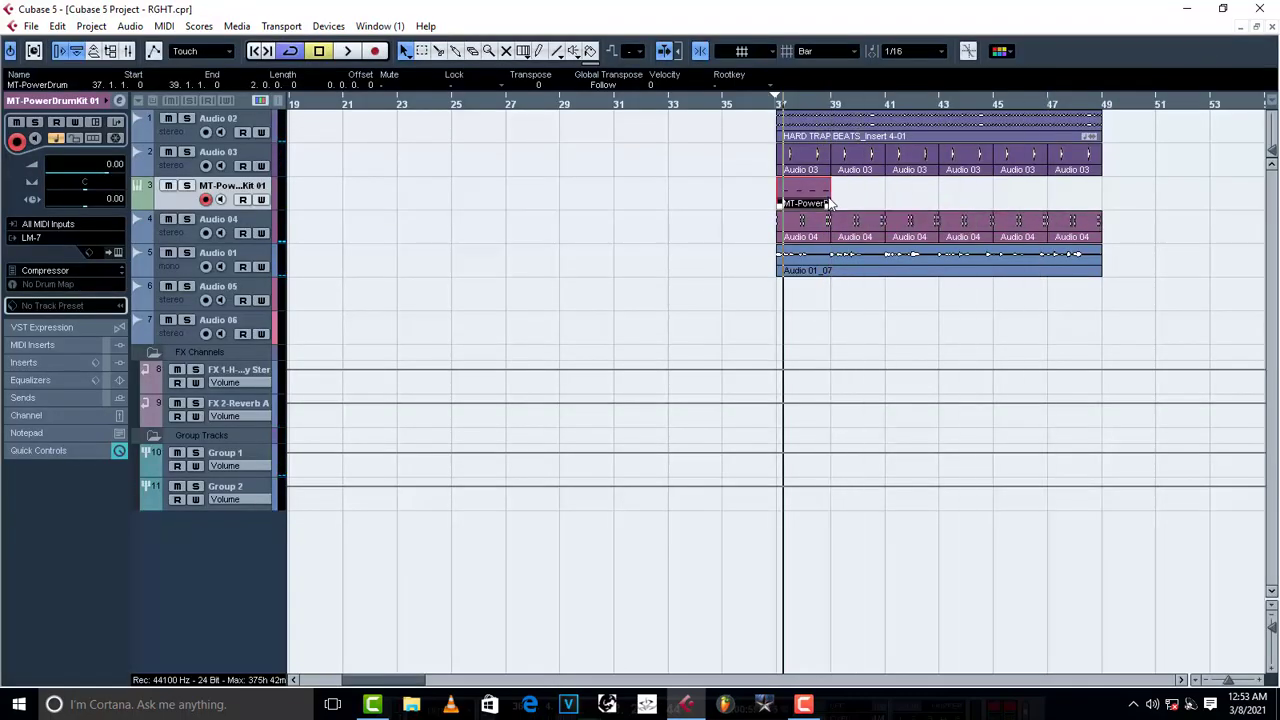
pyautogui.hotkey('ctrl', 'd')
pyautogui.hotkey('ctrl', 'd')
pyautogui.hotkey('ctrl', 'd')
pyautogui.hotkey('ctrl', 'd')
pyautogui.hotkey('ctrl', 'd')
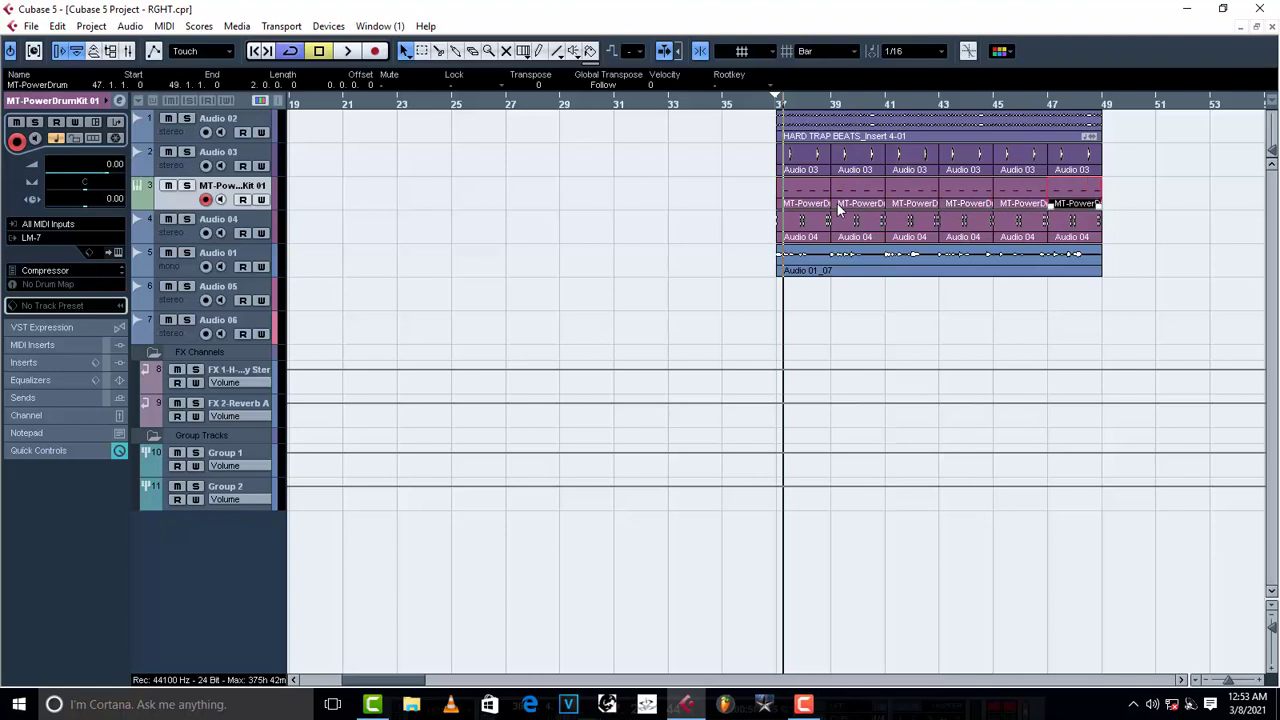
pyautogui.press('space')
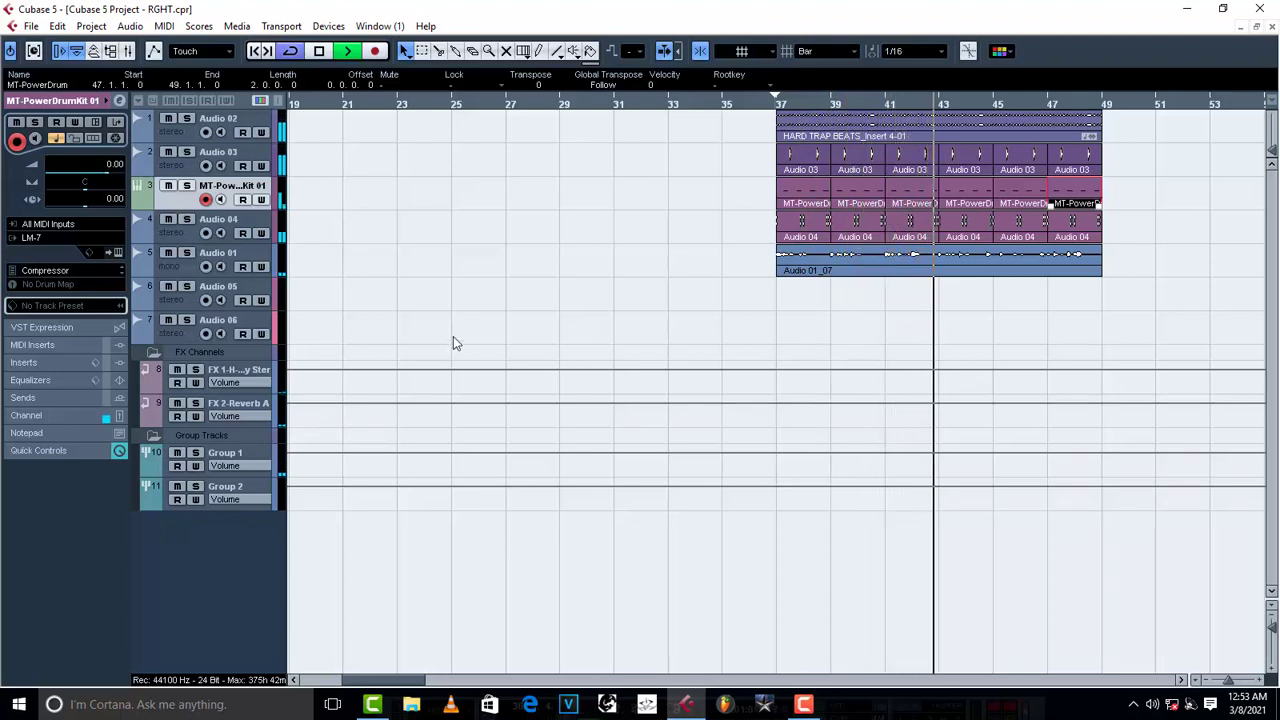
pyautogui.press('space')
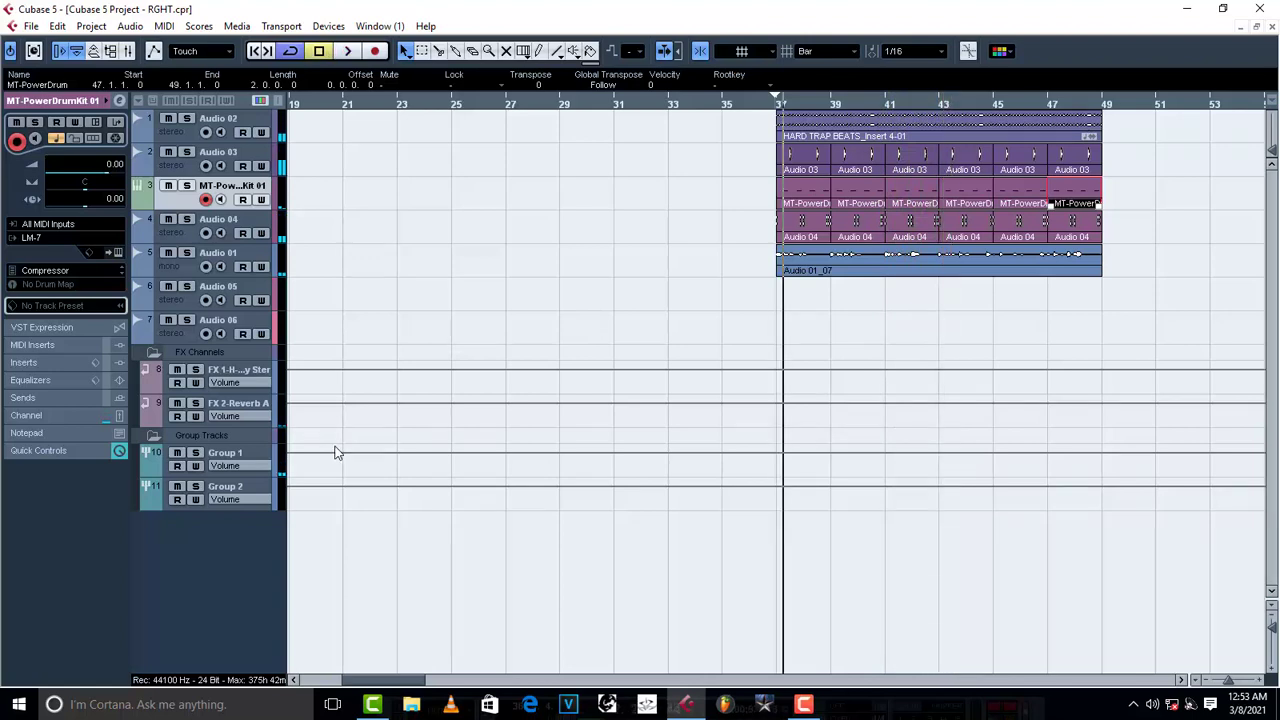
# - Insert Auto-Tune 8.1 from the Pitch Shift effects in the first insert slot of Group 1
pyautogui.click(258, 457)
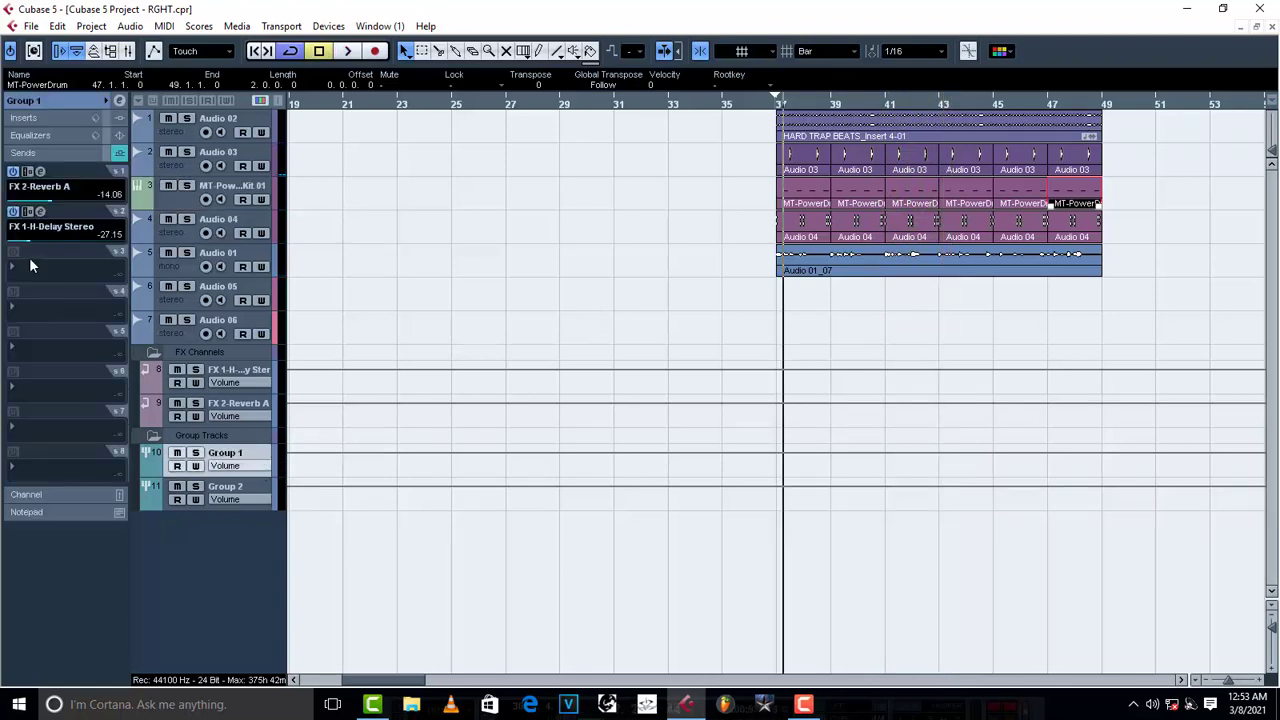
pyautogui.click(30, 119)
pyautogui.click(40, 157)
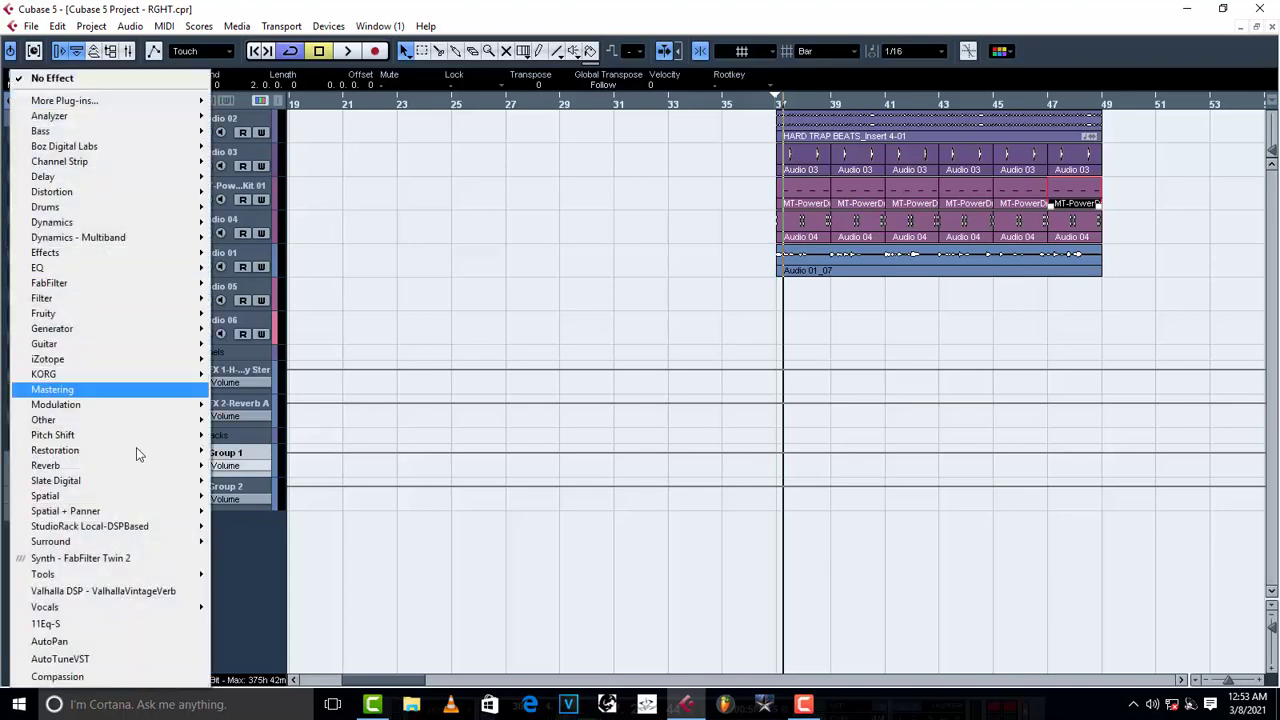
pyautogui.moveTo(110, 444)
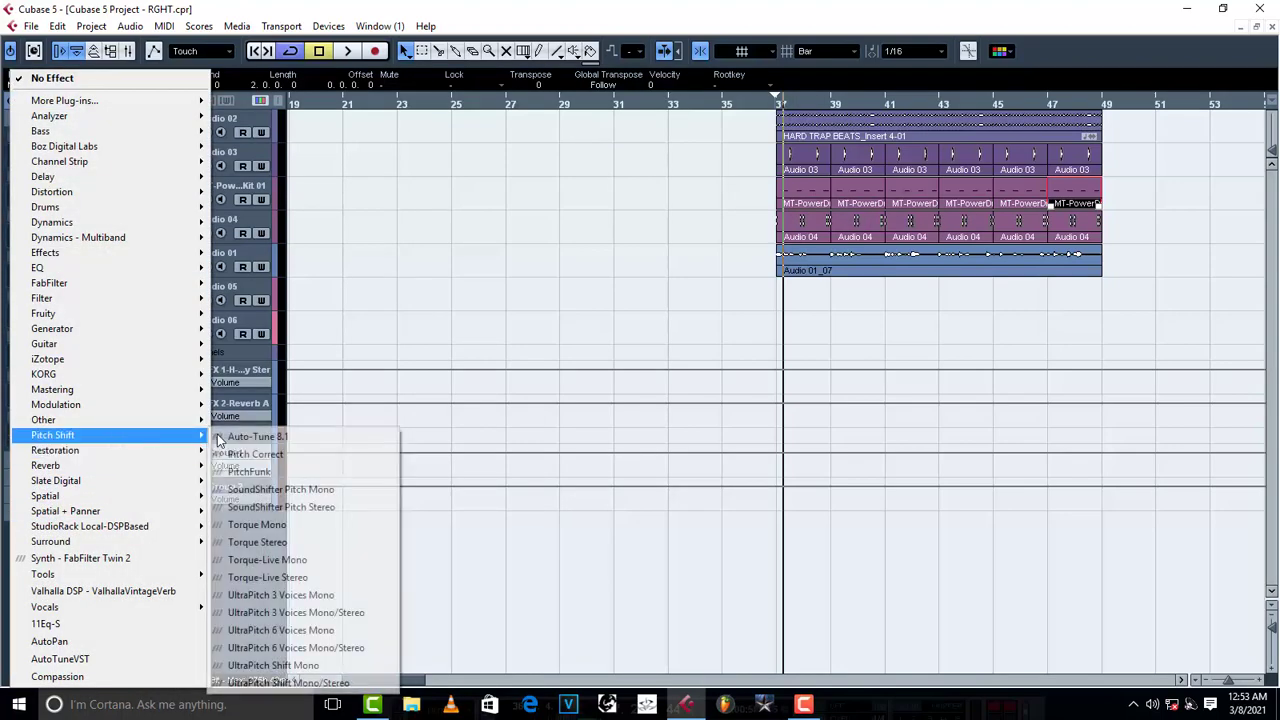
pyautogui.click(305, 434)
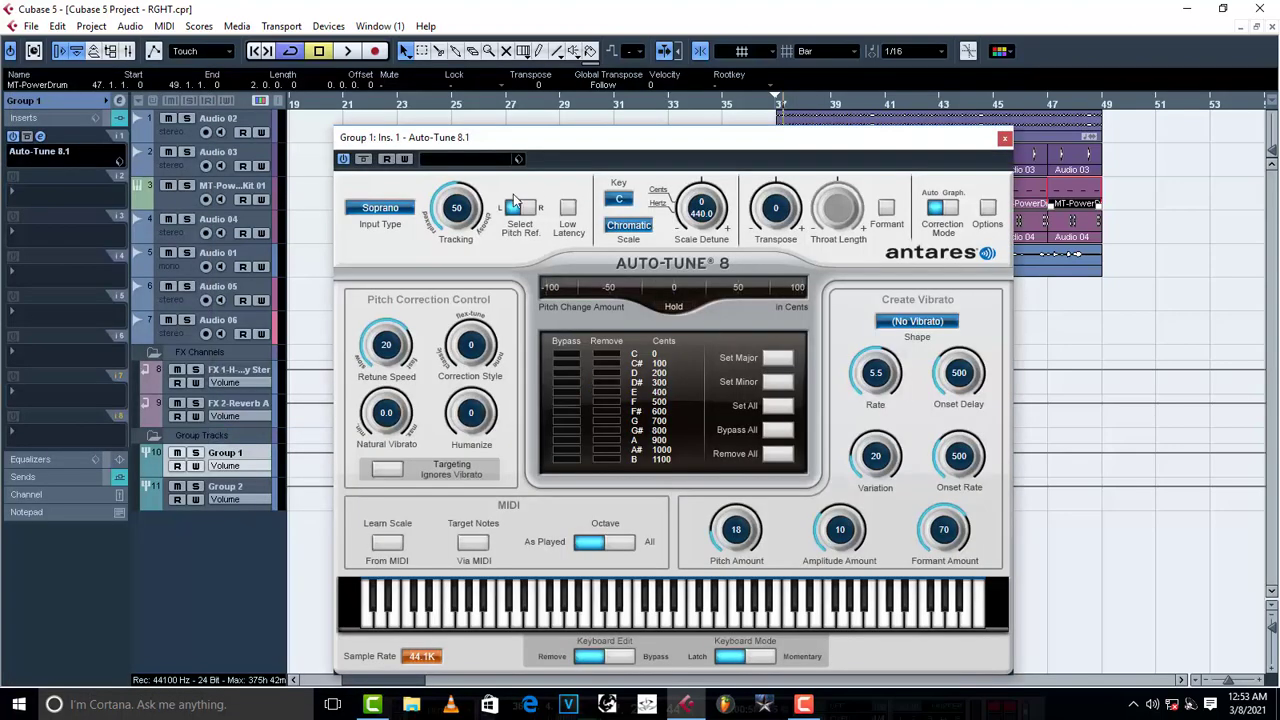
# - Set Auto-Tune to F# Minor, the vibrato rate to 0.1, and all other vibrato variation, onset and amount values to 0
pyautogui.click(646, 228)
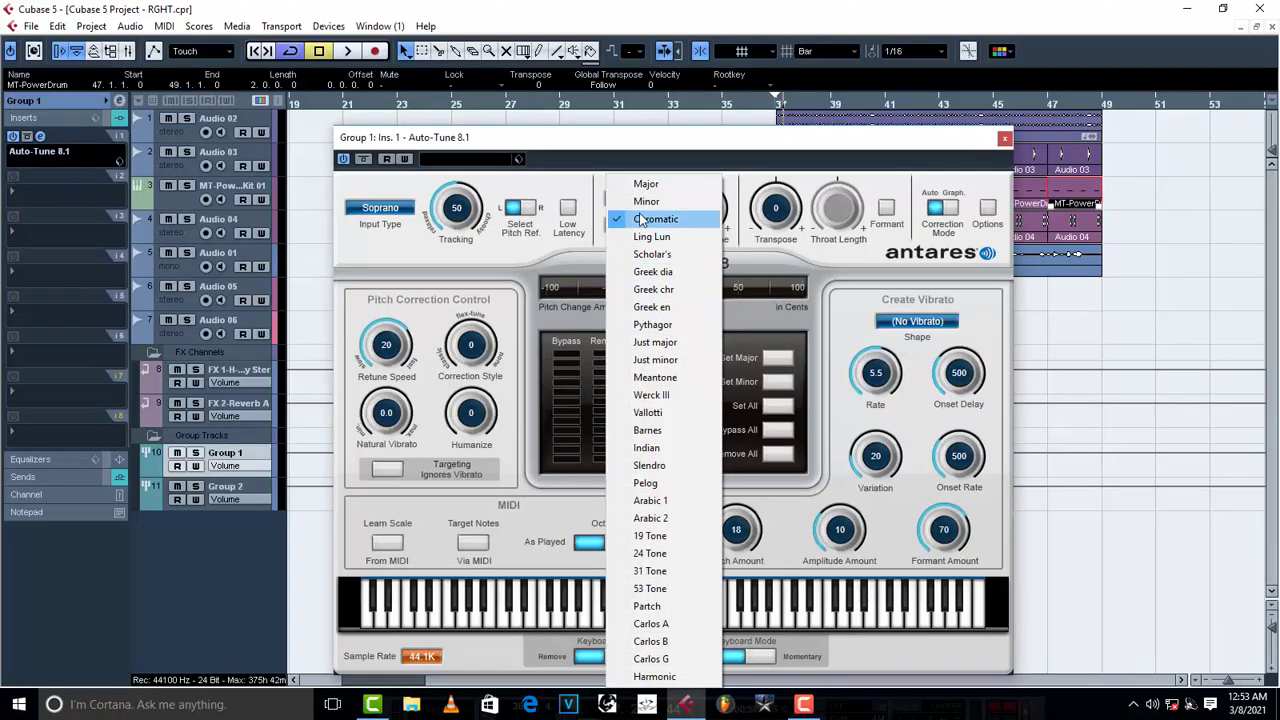
pyautogui.click(643, 216)
pyautogui.click(620, 199)
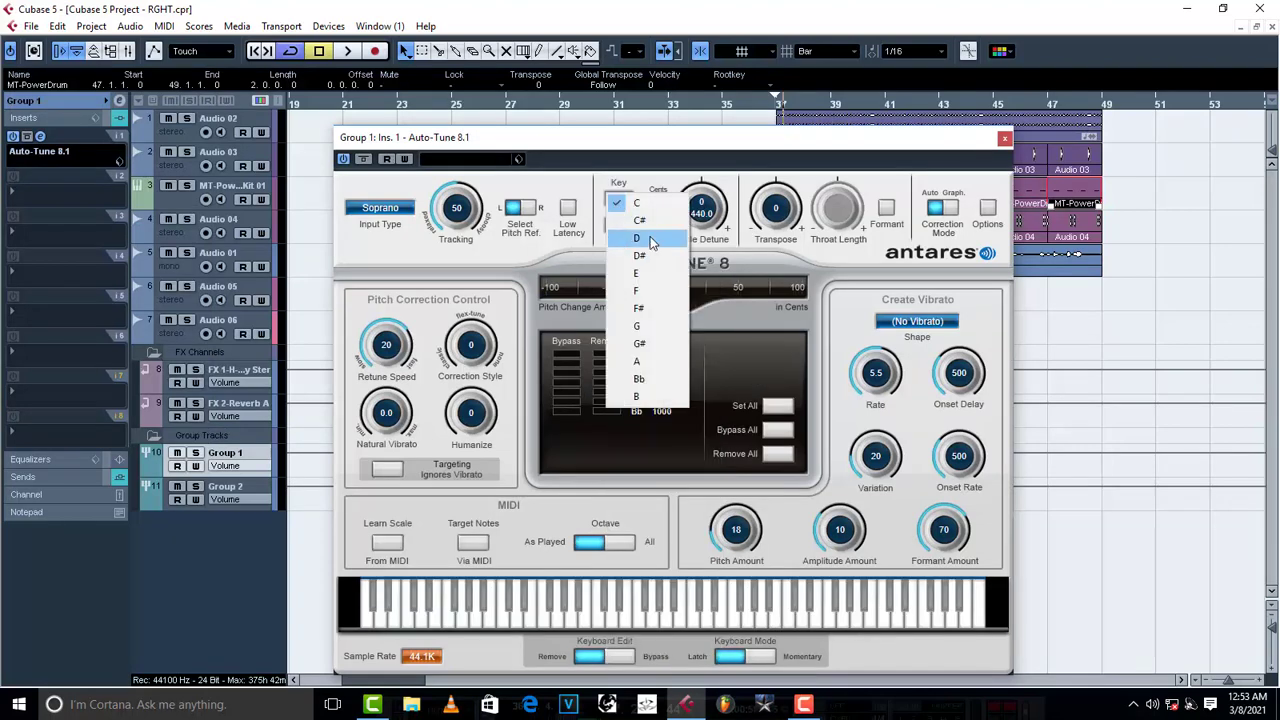
pyautogui.click(652, 311)
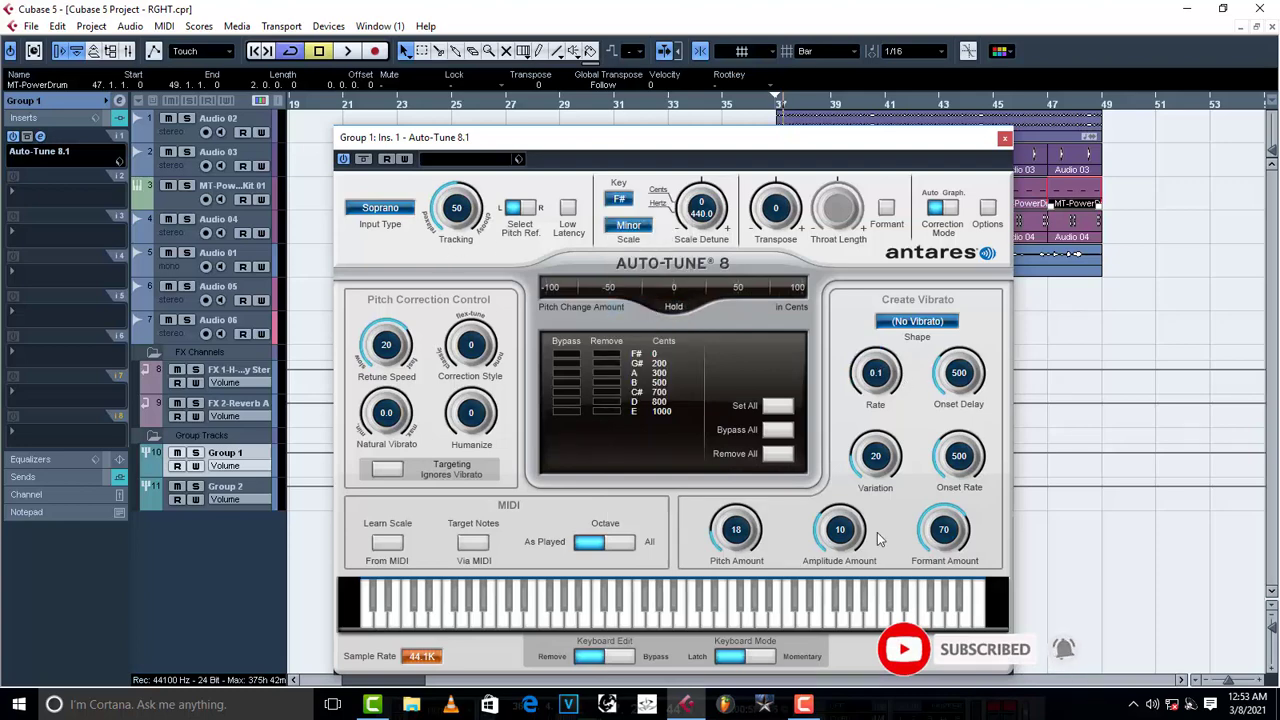
pyautogui.moveTo(965, 529); pyautogui.dragTo(952, 670)
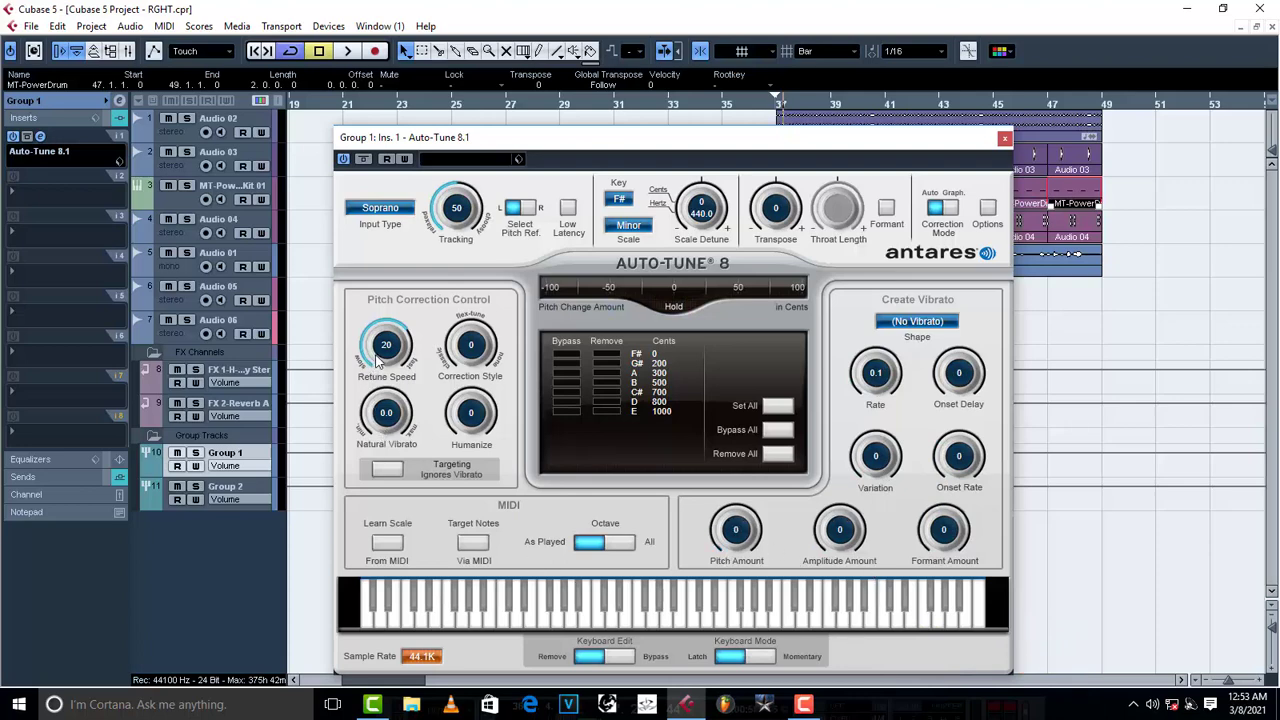
# - Set Auto-Tune's Retune Speed to 10 and Tracking to 100 during playback, then close the plug-in and stop
pyautogui.moveTo(378, 362); pyautogui.dragTo(380, 337)
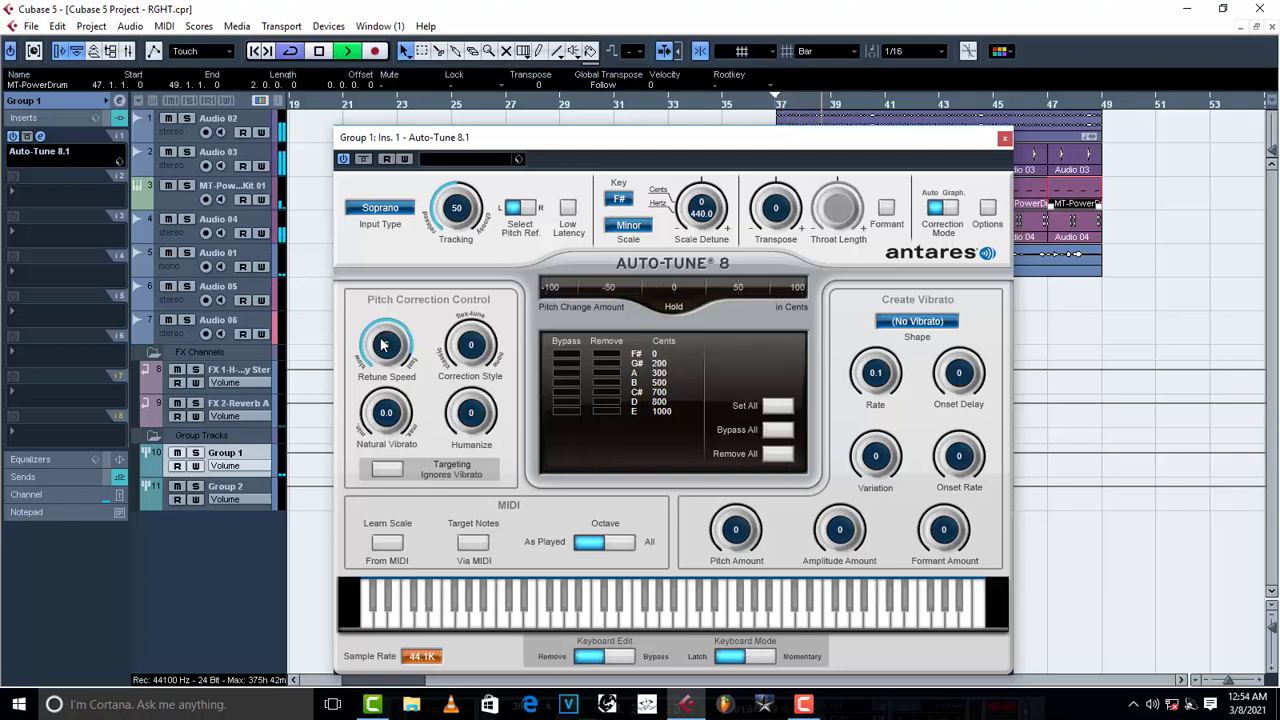
pyautogui.moveTo(380, 339); pyautogui.dragTo(378, 354)
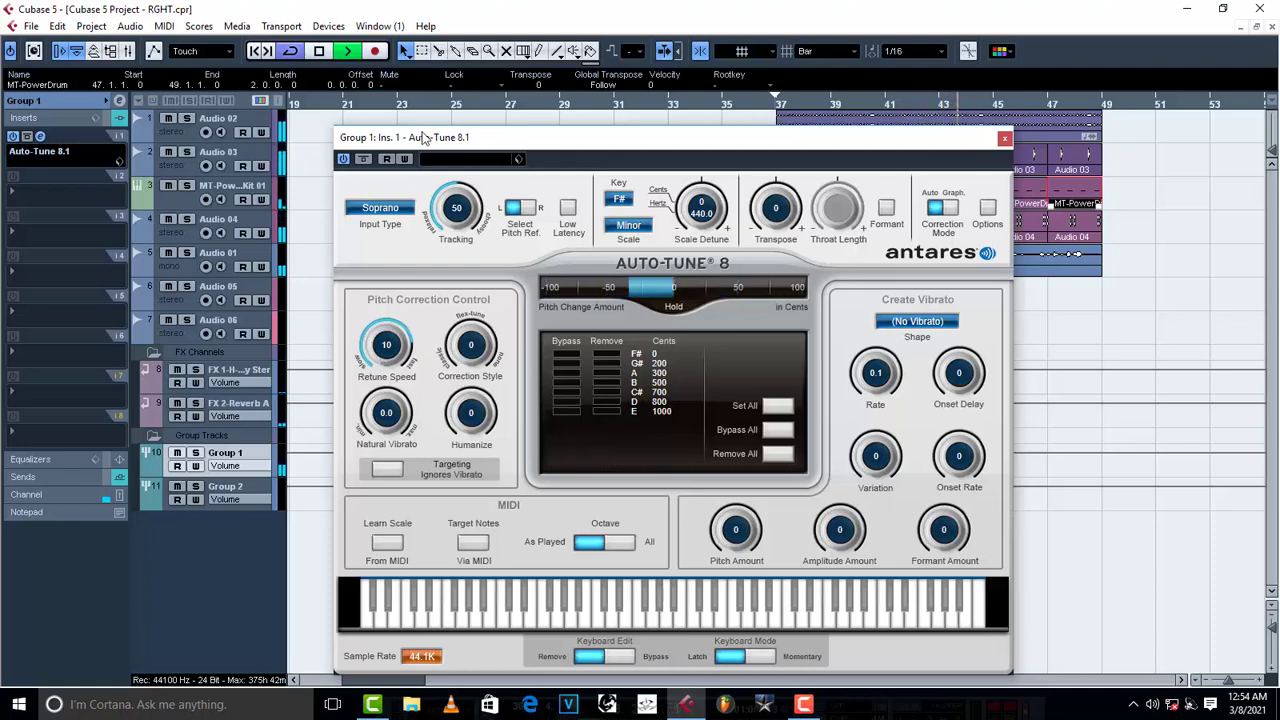
pyautogui.moveTo(457, 210); pyautogui.dragTo(460, 318)
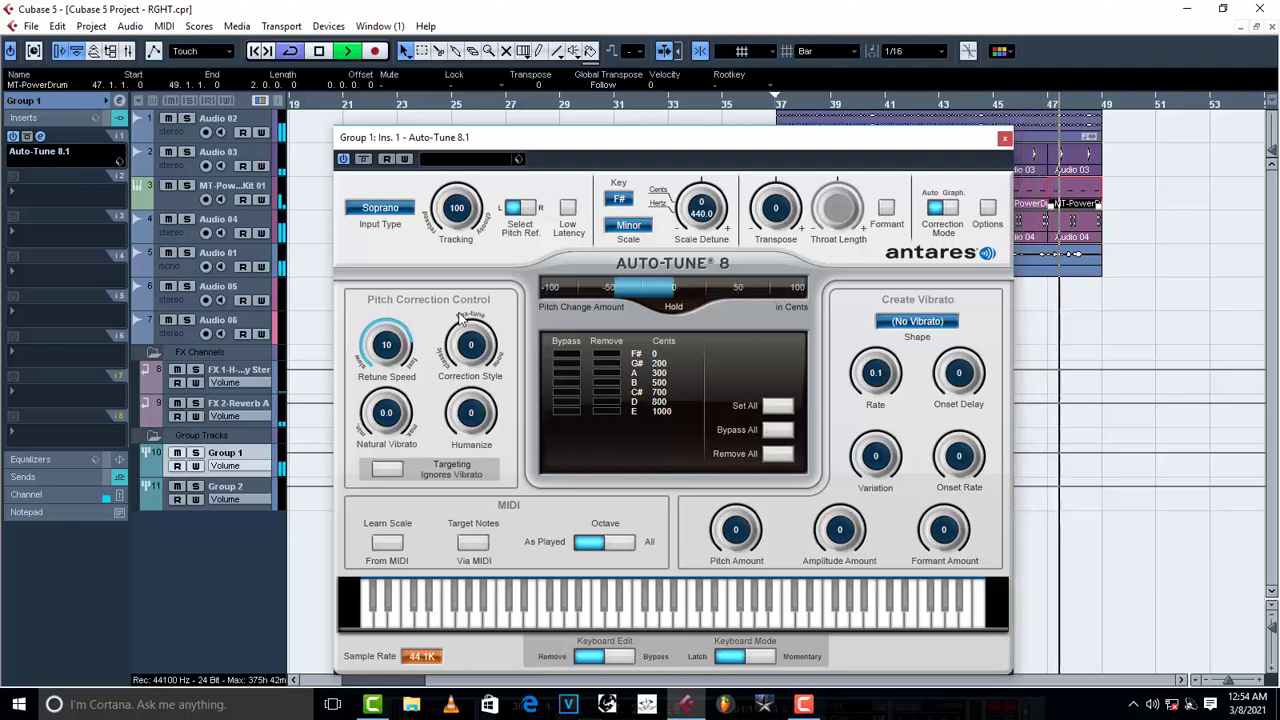
pyautogui.click(1004, 137)
pyautogui.press('space')
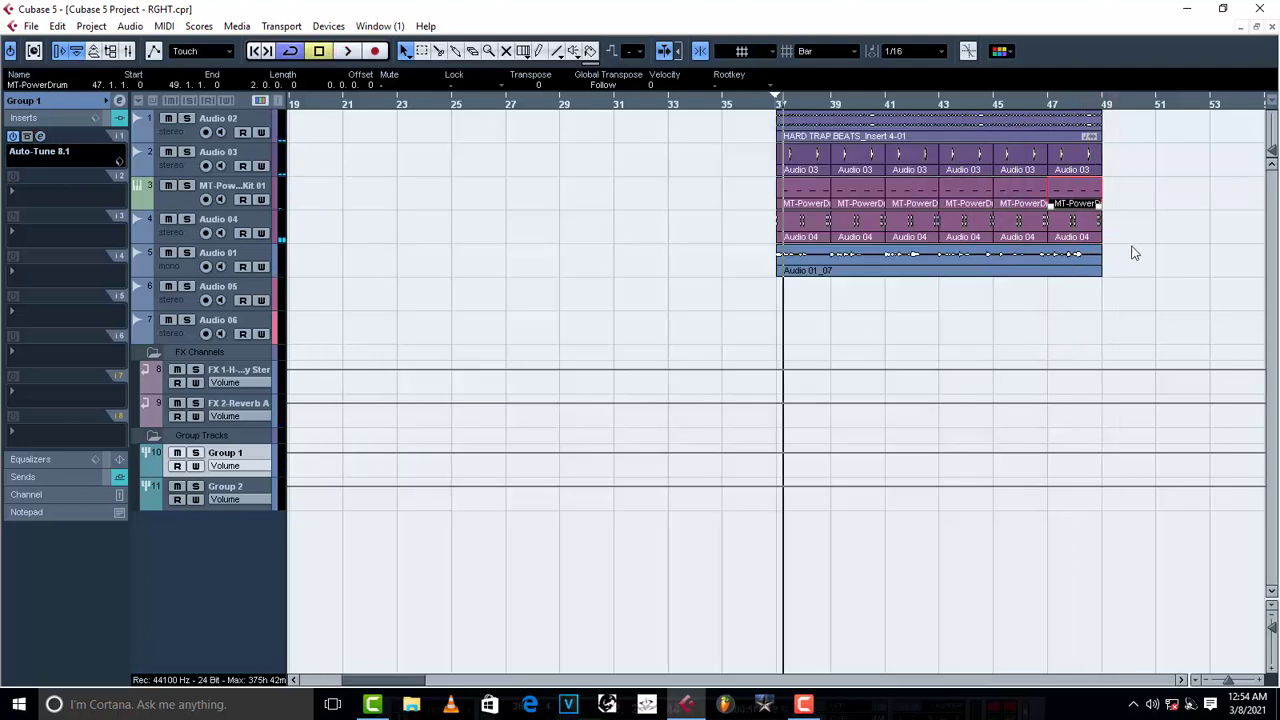
# - Set the locators around the Audio 01_07 clip, from bar 37 to 49, and start playback
pyautogui.click(1008, 265)
pyautogui.press('p')
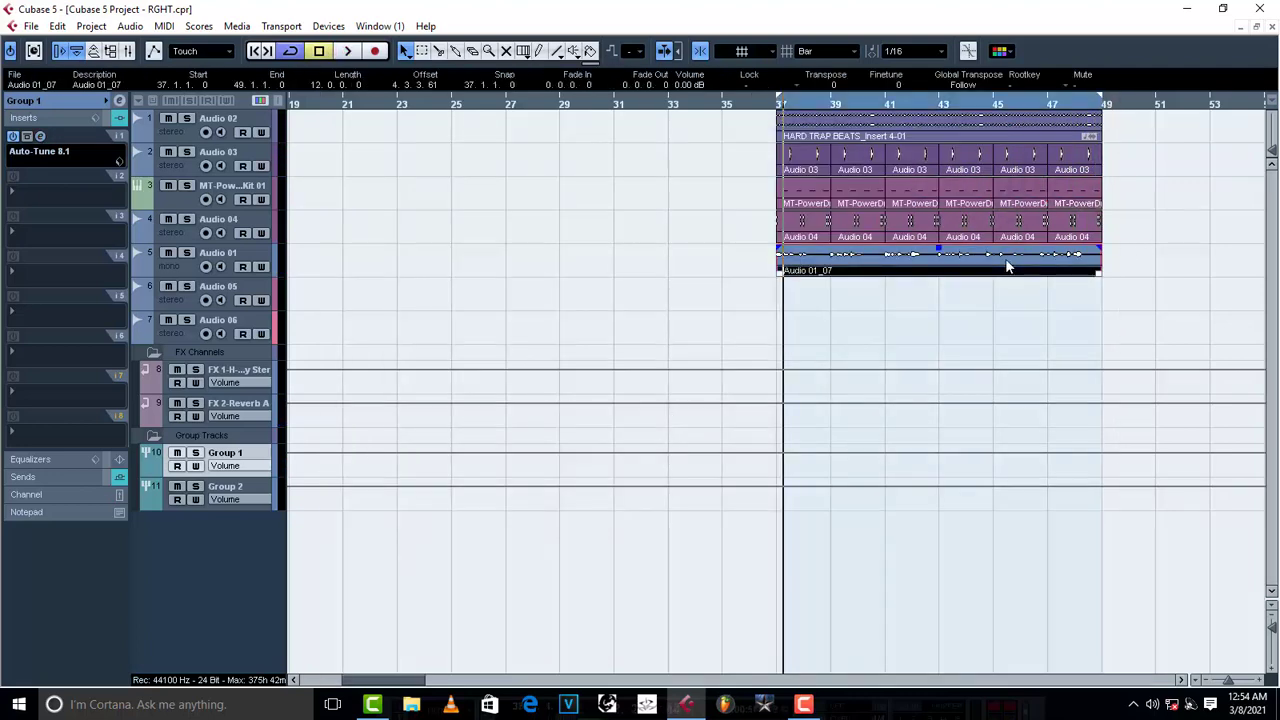
pyautogui.press('space')
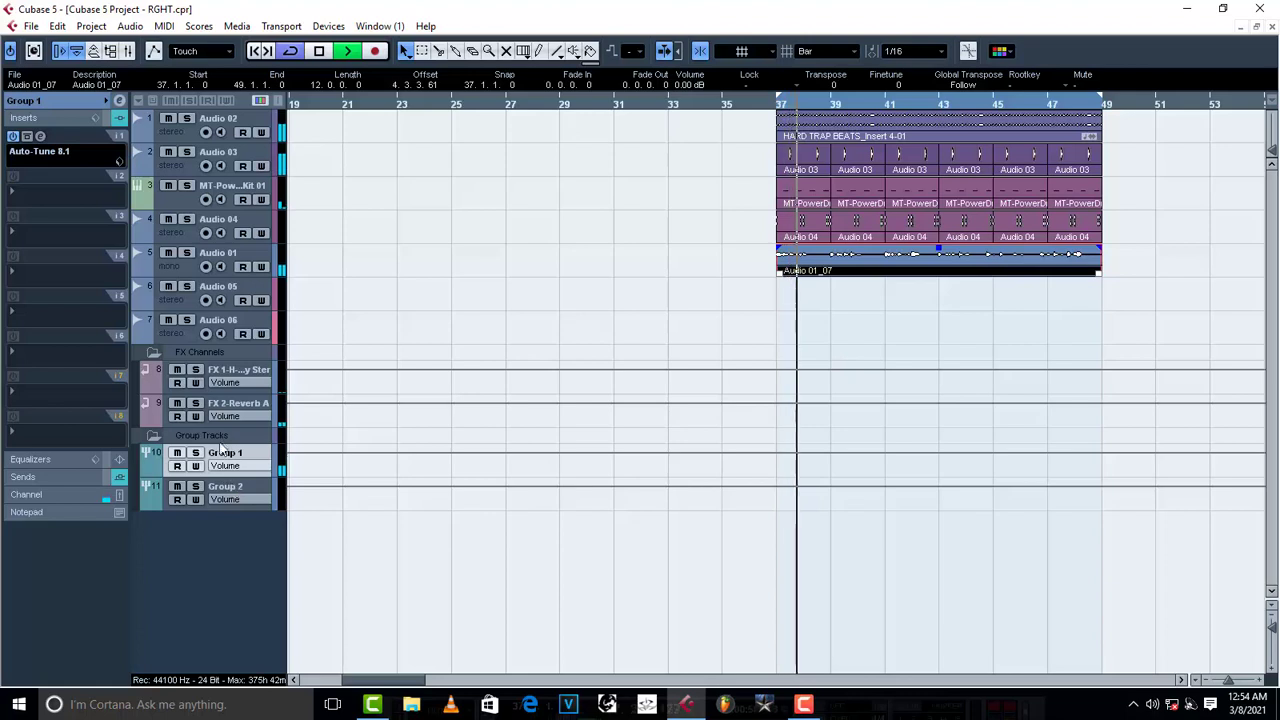
# - Lower Group 1's send levels to -17.85 for FX 2-Reverb A and -30.54 for FX 1-H-Delay Stereo while listening, then stop playback
pyautogui.click(30, 118)
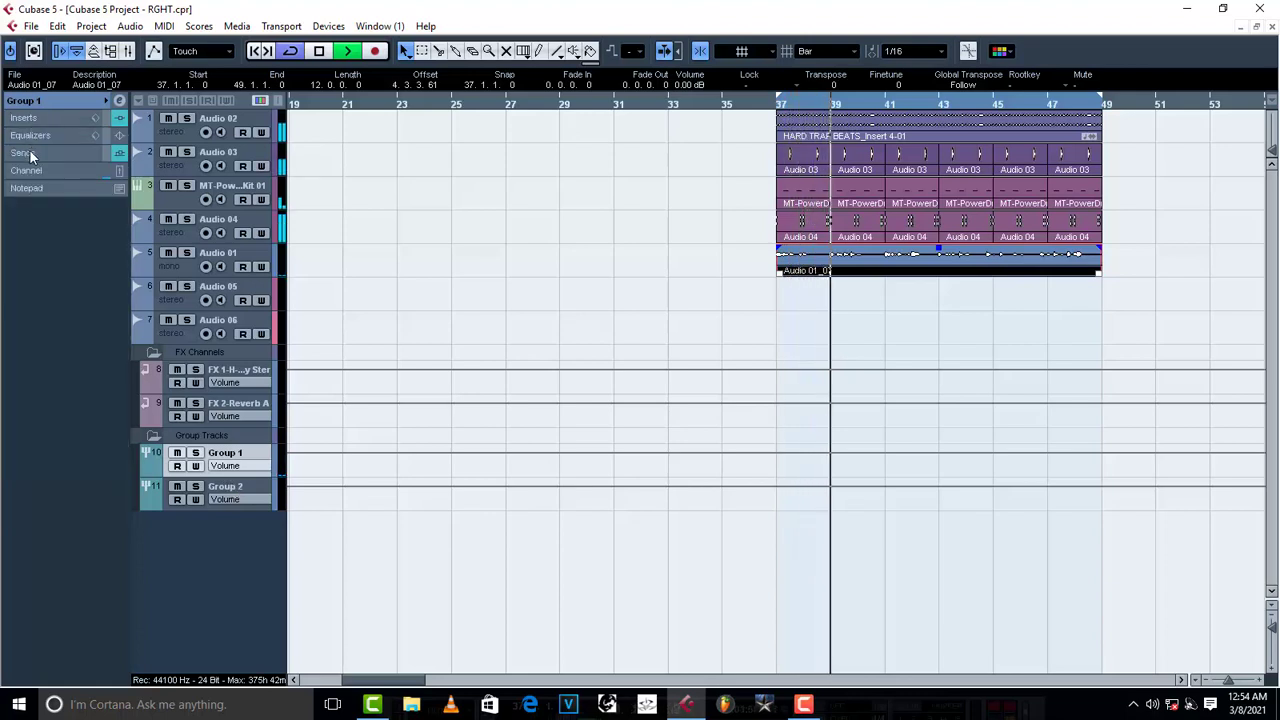
pyautogui.click(29, 149)
pyautogui.moveTo(48, 201); pyautogui.dragTo(32, 240)
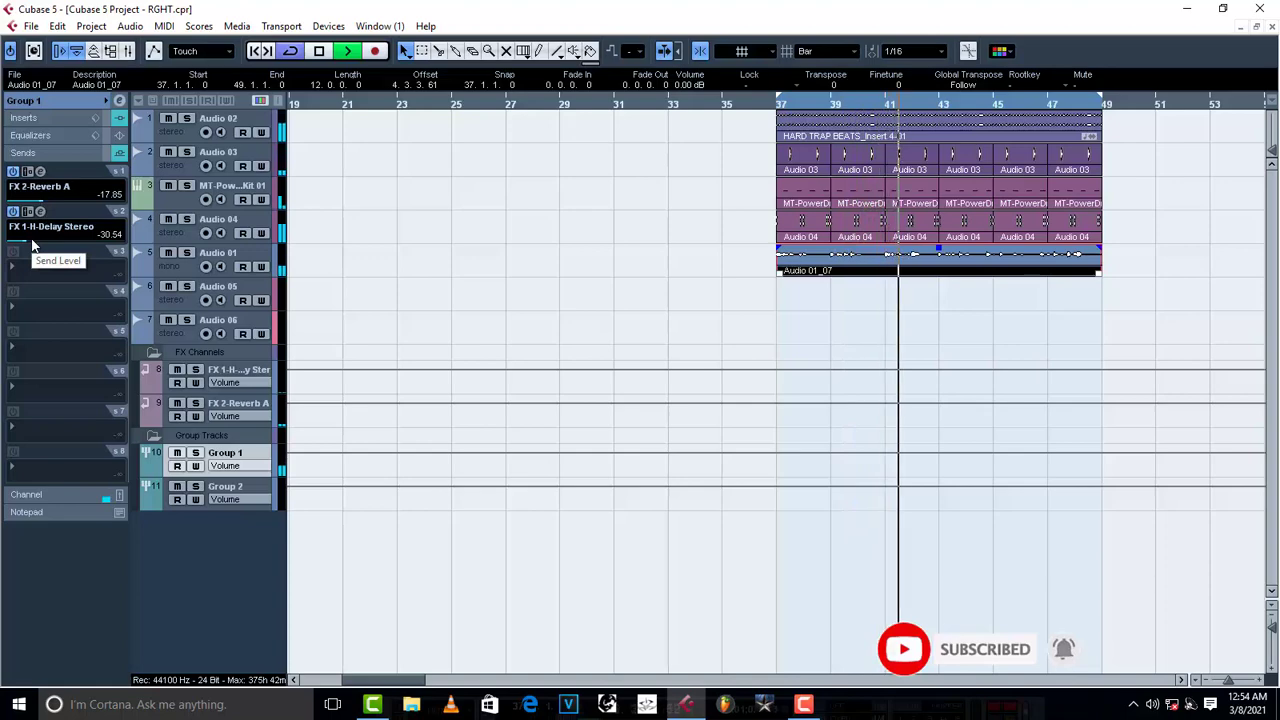
pyautogui.press('space')
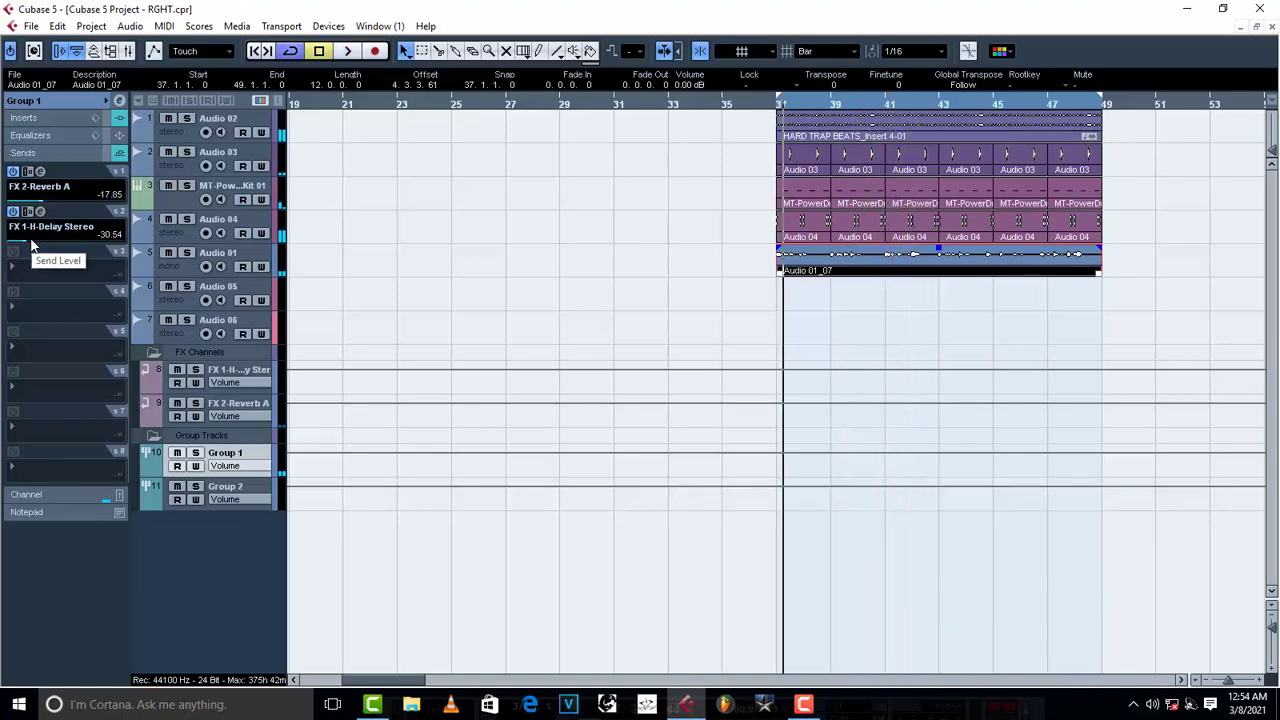
# - Open the H-Delay on FX 1, set its delay time to 1/4, and enable Ping Pong and LoFi
pyautogui.click(40, 212)
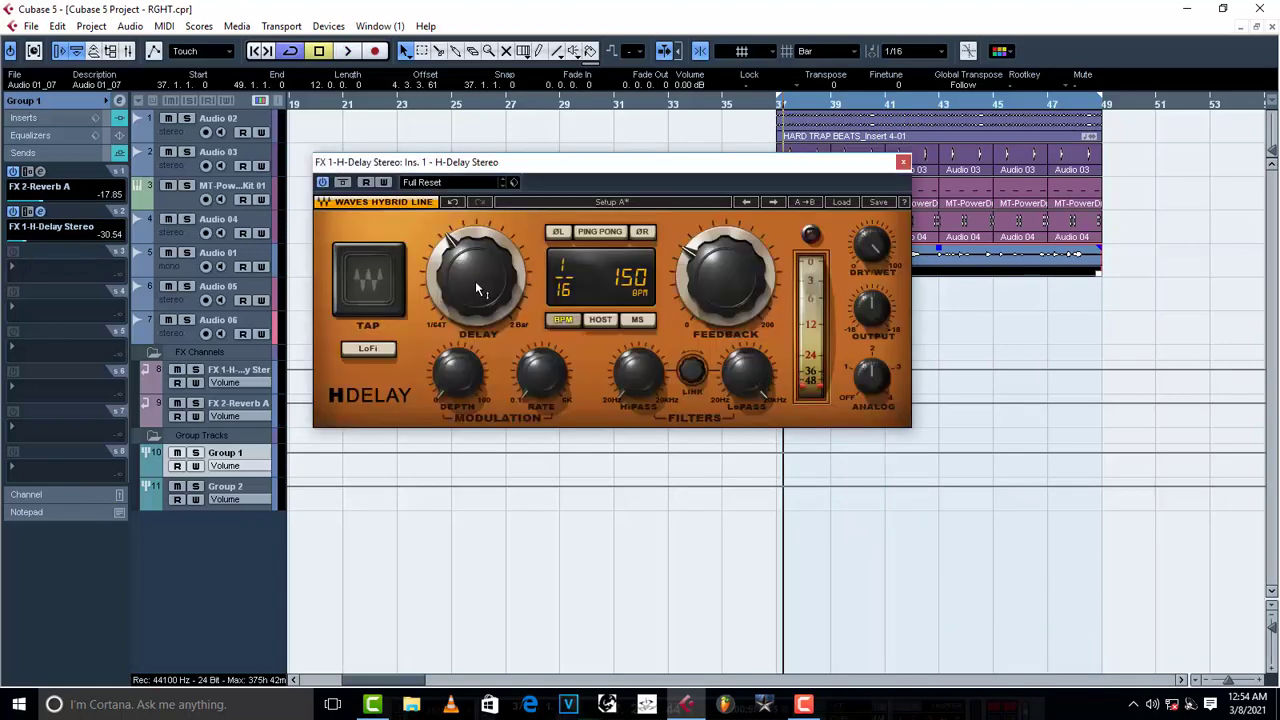
pyautogui.scroll(-4, 476, 287)
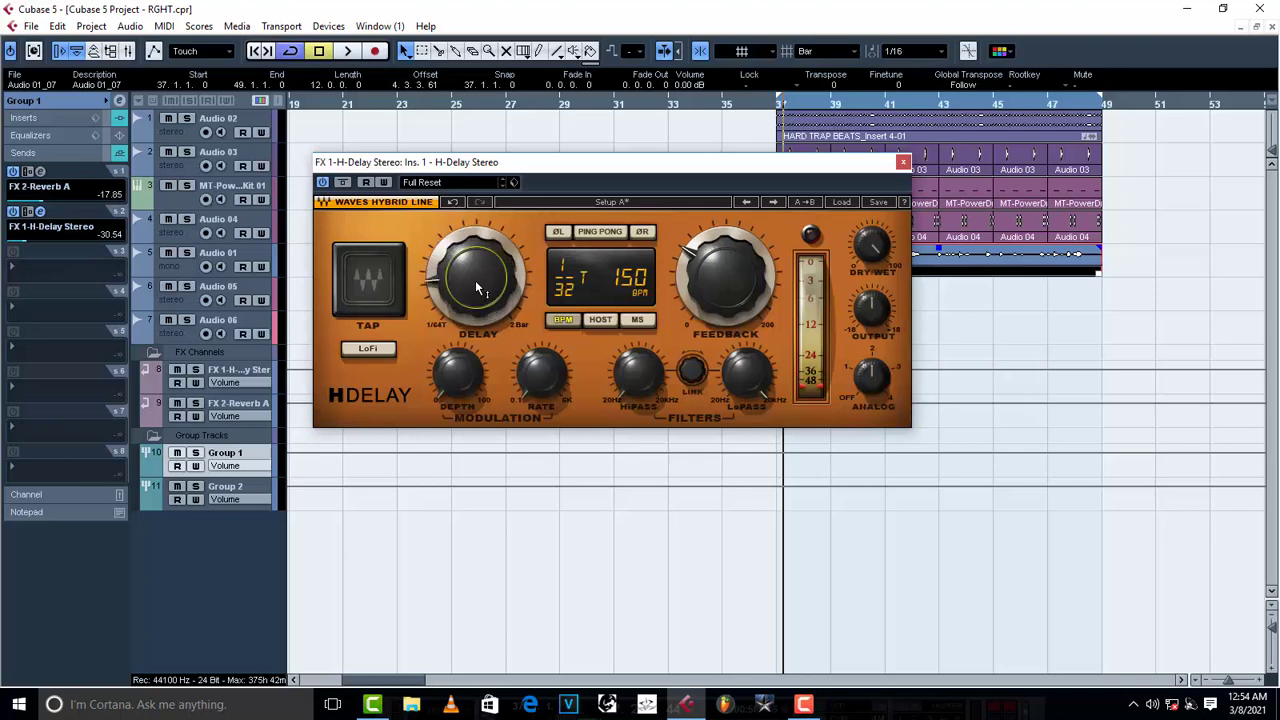
pyautogui.scroll(5, 476, 287)
pyautogui.scroll(6, 476, 287)
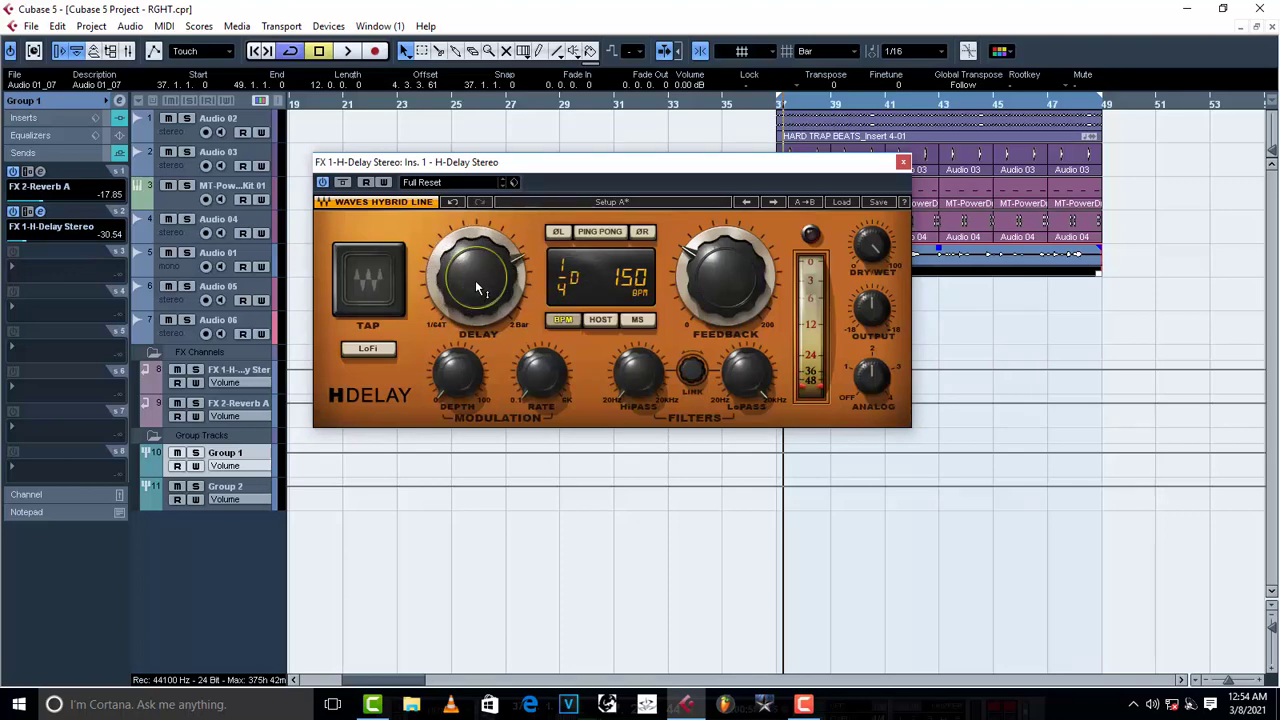
pyautogui.scroll(1, 475, 287)
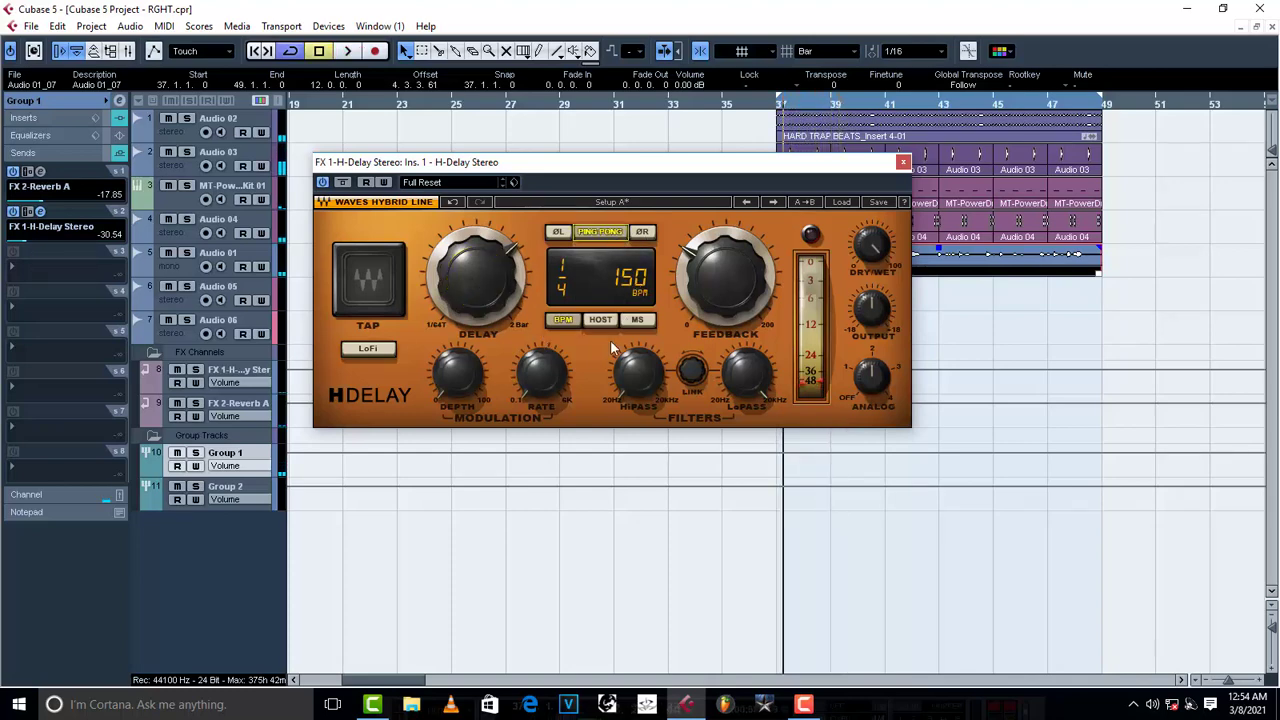
pyautogui.click(370, 349)
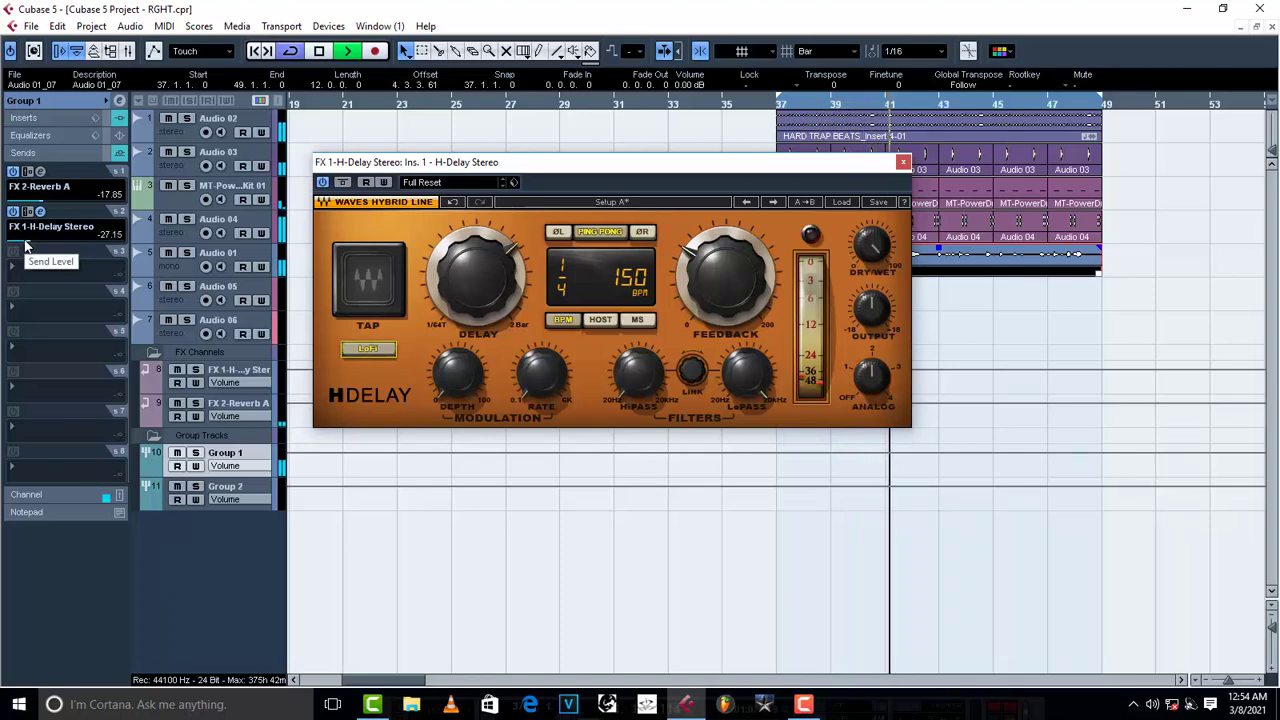
# - Close the H-Delay plug-in, lower the MT-PowerDrumKit 01 track's volume to -2.25 while listening, and stop playback
pyautogui.click(903, 162)
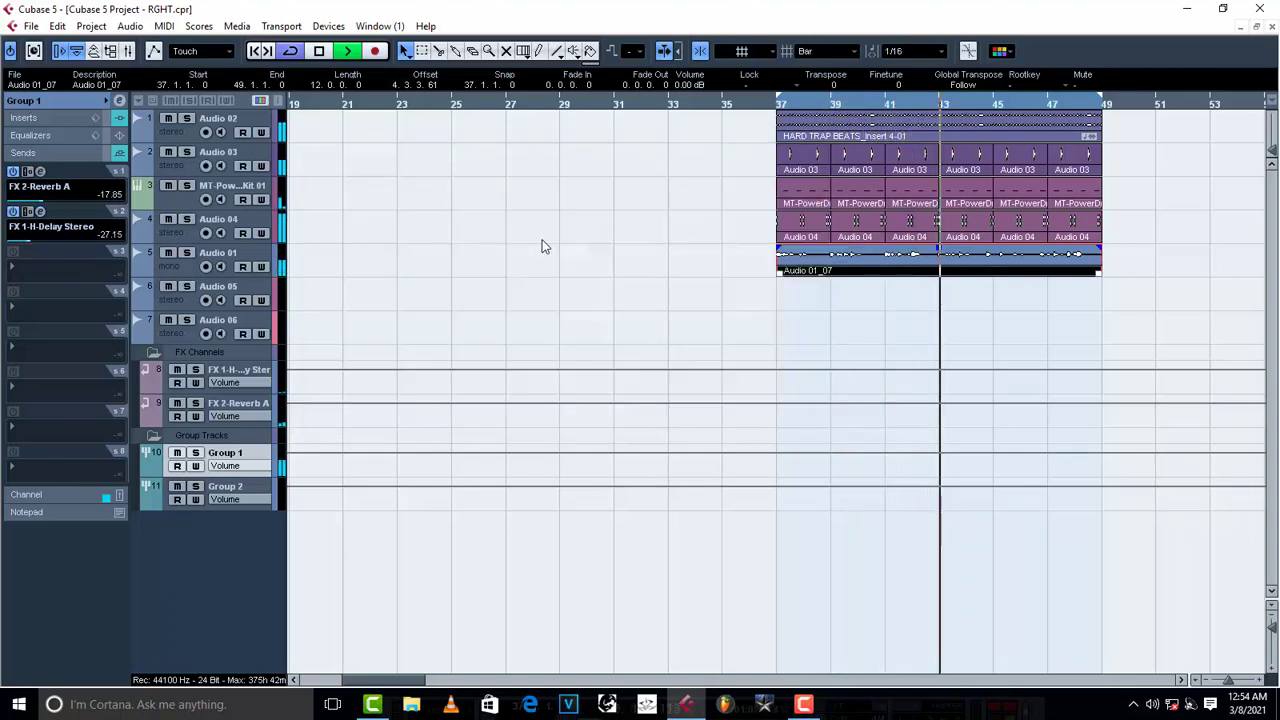
pyautogui.click(172, 203)
pyautogui.scroll(-2, 102, 173)
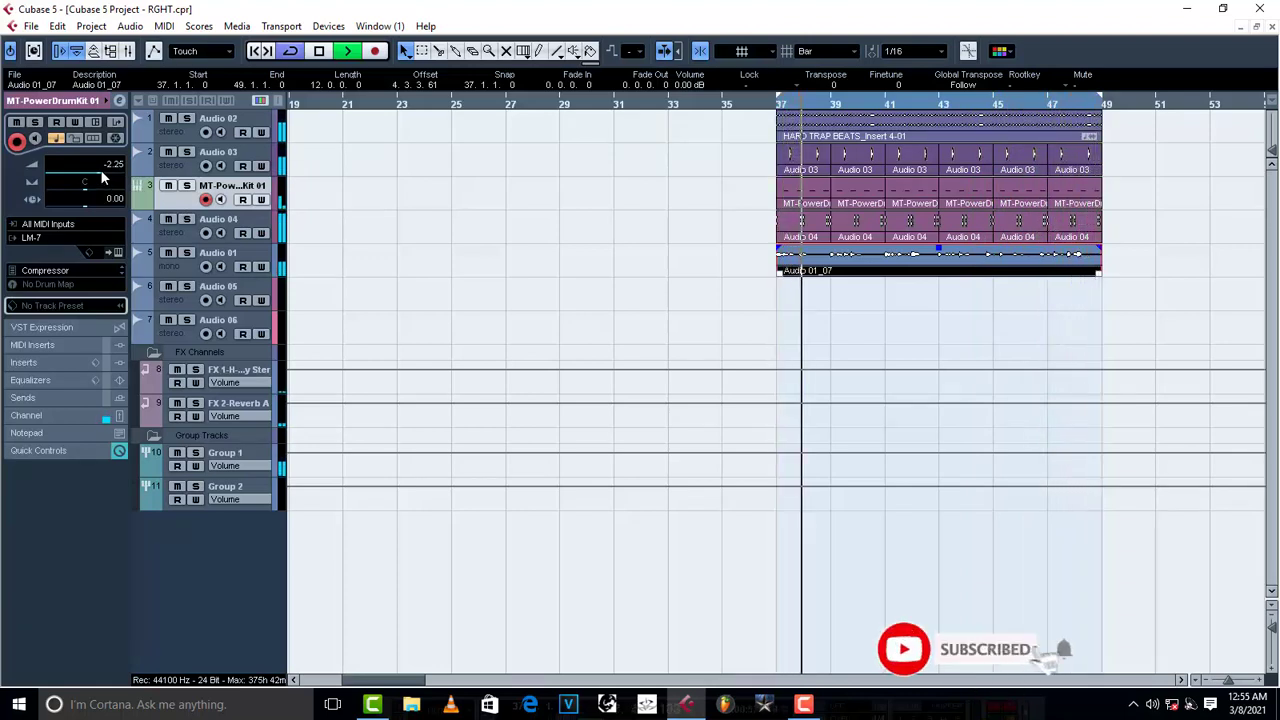
pyautogui.press('space')
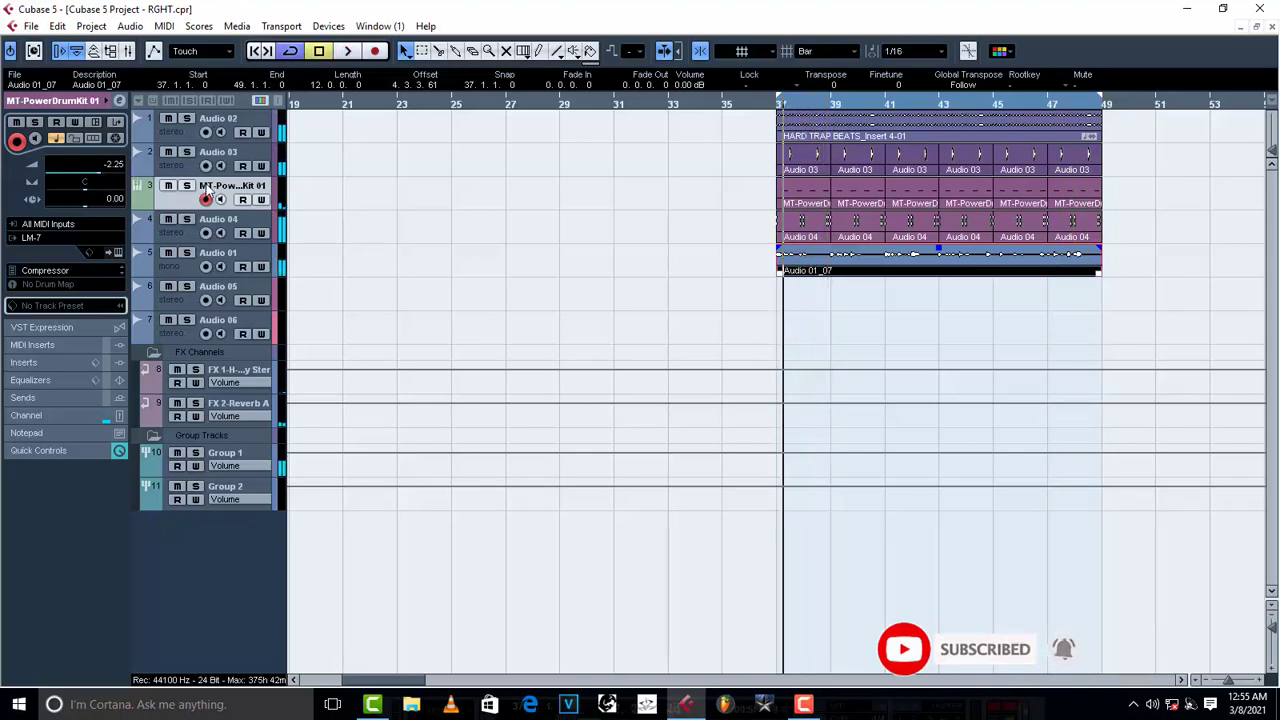
# - Duplicate the MT-PowerDrumKit 01 track, keep only the copy's first part at bars 37 to 39, and set the locators around it
pyautogui.rightClick(180, 200)
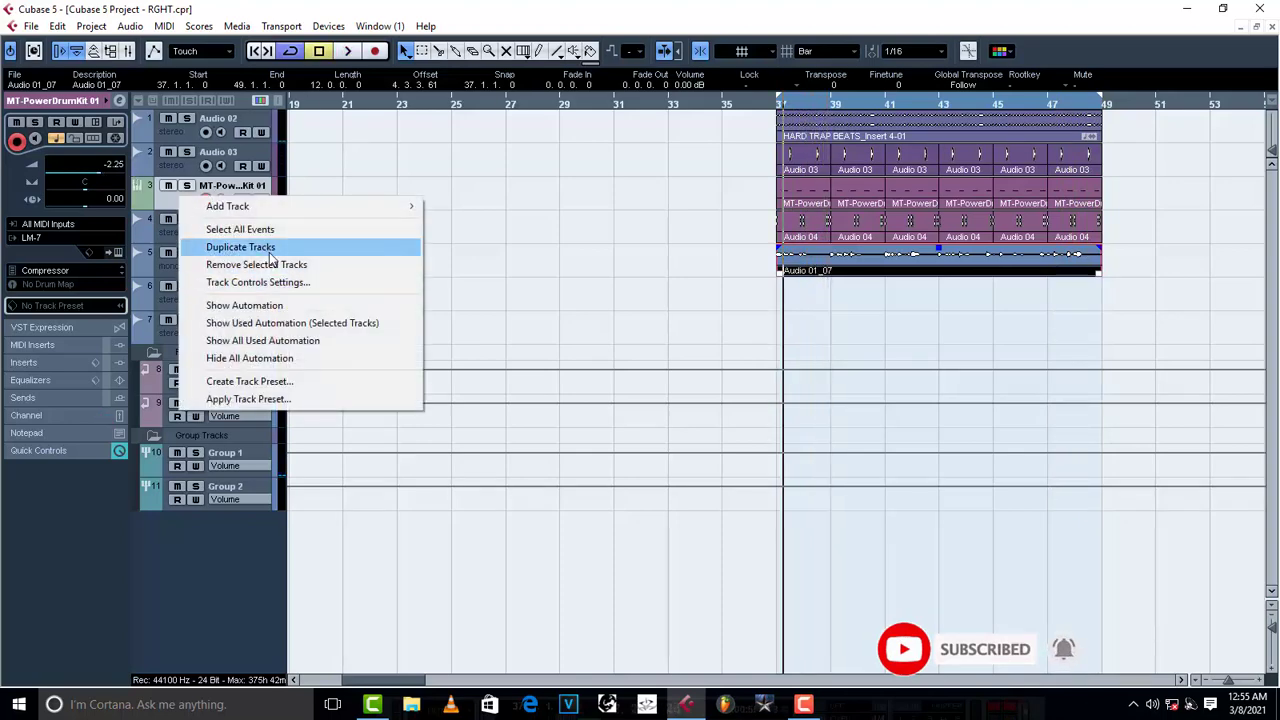
pyautogui.click(240, 246)
pyautogui.moveTo(1172, 231); pyautogui.dragTo(840, 232)
pyautogui.press('Delete')
pyautogui.click(806, 229)
pyautogui.press('p')
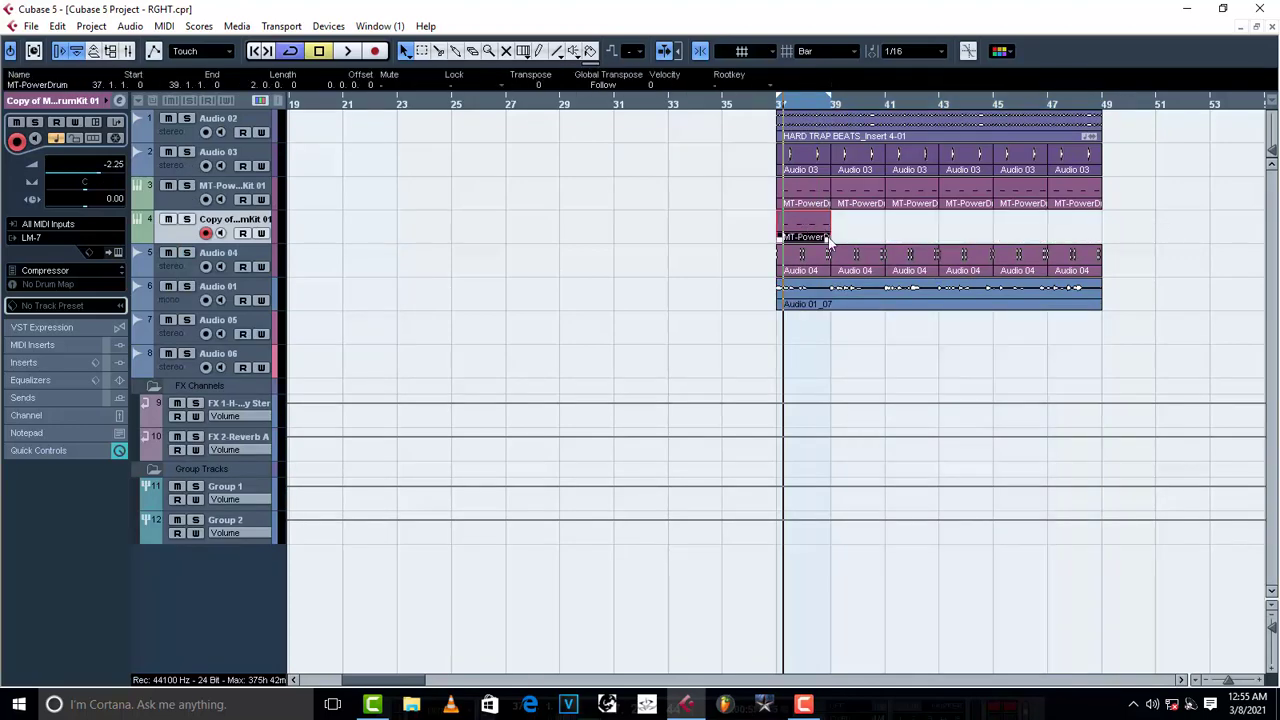
# - Open the copied drum part in the Key Editor and transpose all its notes down to F#1
pyautogui.doubleClick(808, 231)
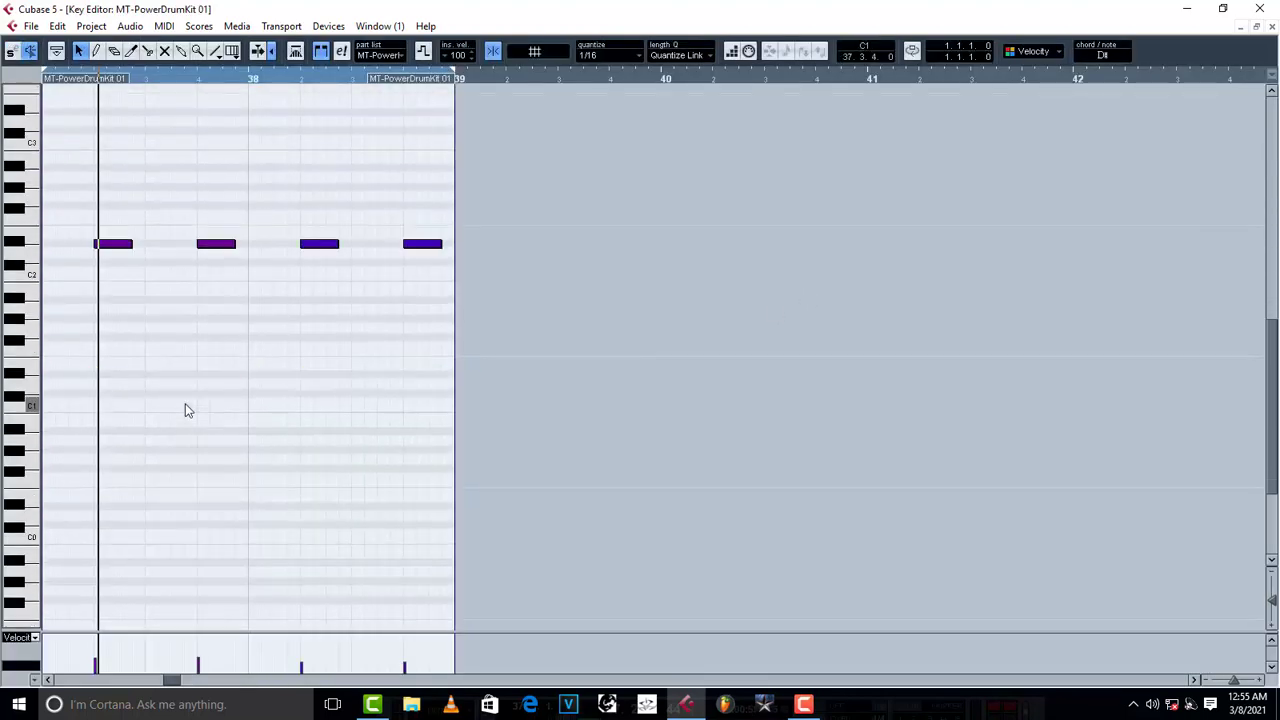
pyautogui.hotkey('ctrl', 'a')
pyautogui.press('Down')
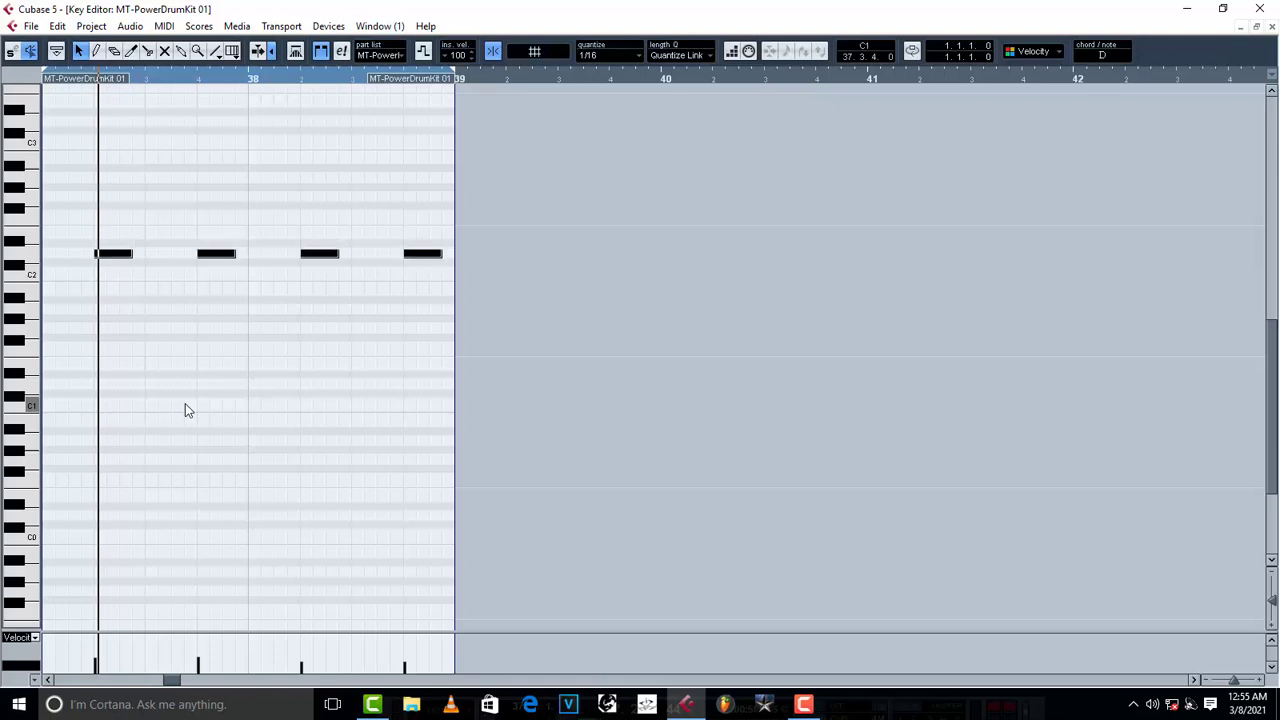
pyautogui.press('Down')
pyautogui.press('Down')
pyautogui.press('Down')
pyautogui.press('Down')
pyautogui.press('Down')
pyautogui.press('Down')
pyautogui.press('Down')
pyautogui.press('Down')
pyautogui.press('Down')
pyautogui.press('Down')
pyautogui.press('Down')
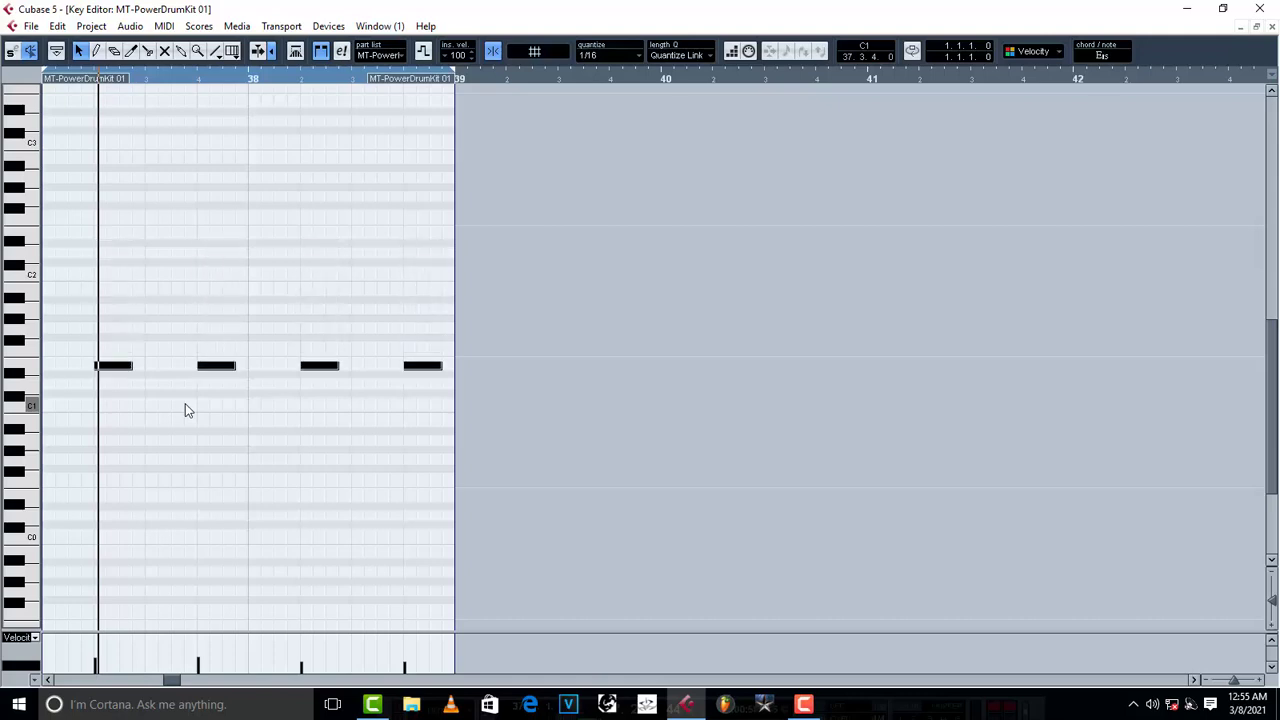
pyautogui.press('Up')
pyautogui.press('Up')
pyautogui.press('Up')
pyautogui.press('Down')
pyautogui.press('Down')
pyautogui.press('Down')
pyautogui.press('Down')
pyautogui.press('Down')
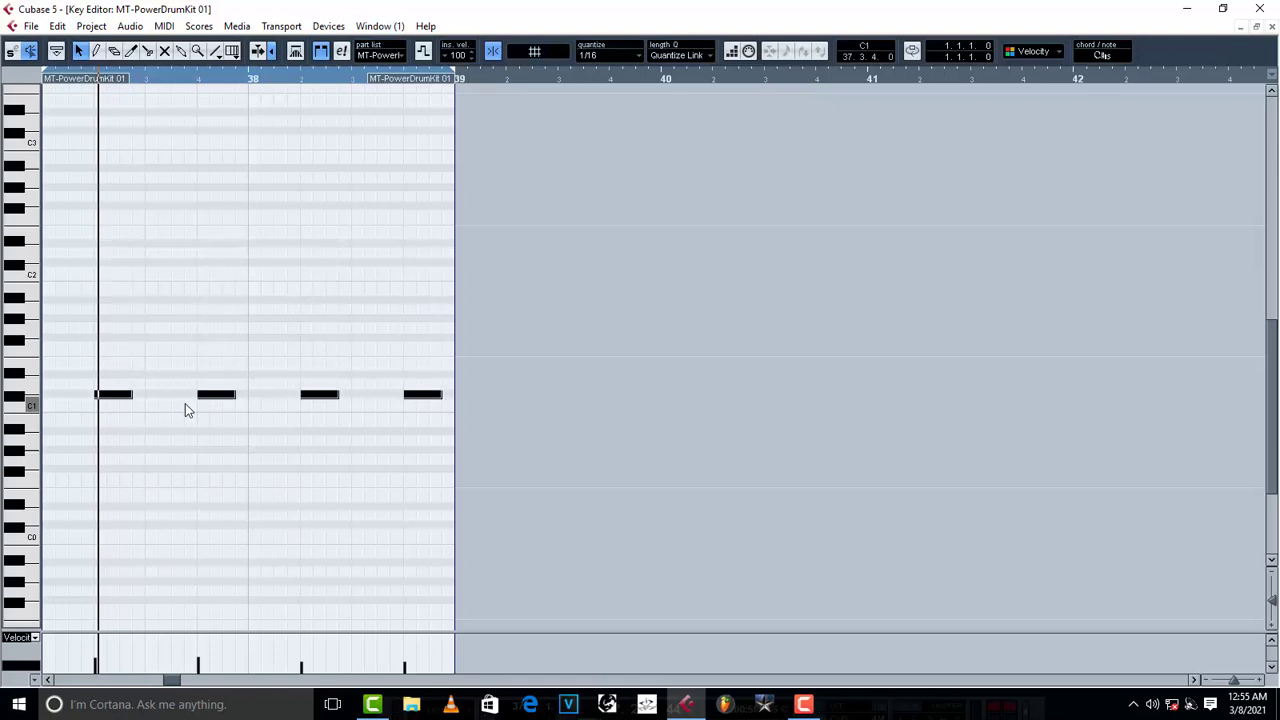
pyautogui.press('Up')
pyautogui.press('Up')
pyautogui.press('Up')
pyautogui.press('Up')
pyautogui.press('Up')
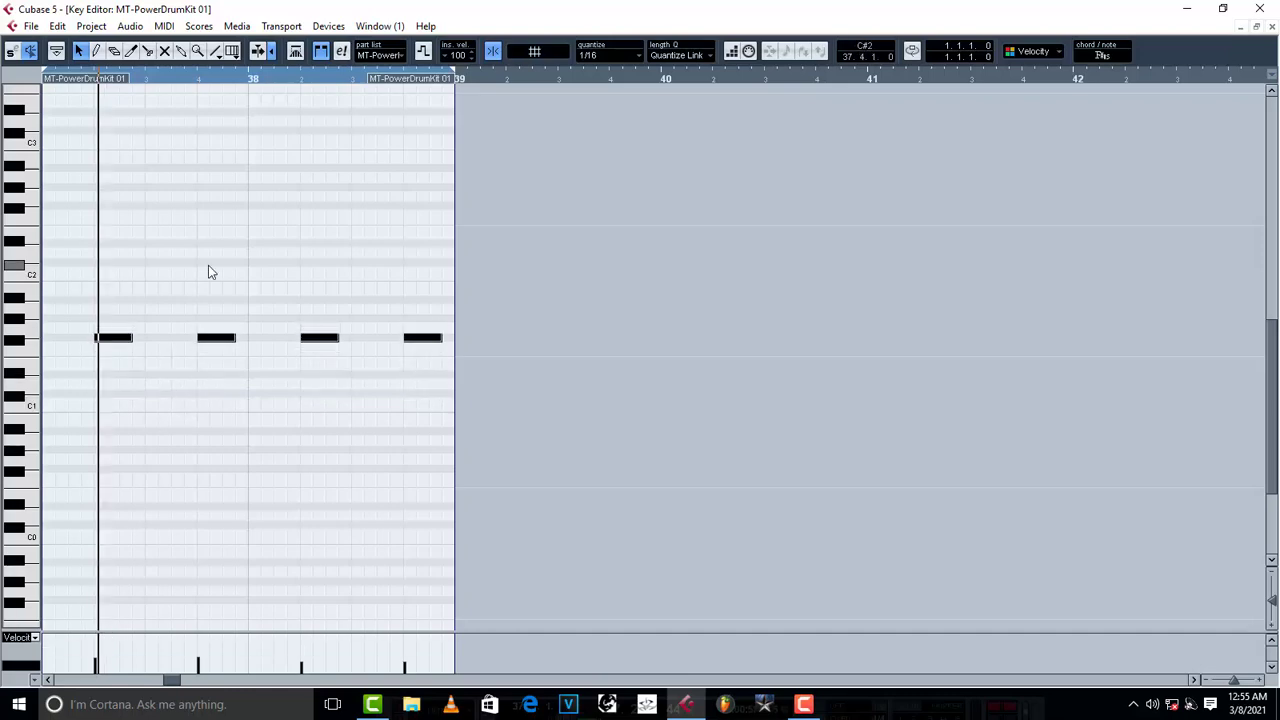
# - Move all four F#1 notes one beat earlier to start at bar 37, audition the pattern, and close the Key Editor
pyautogui.moveTo(475, 386); pyautogui.dragTo(46, 331)
pyautogui.moveTo(174, 681); pyautogui.dragTo(171, 680)
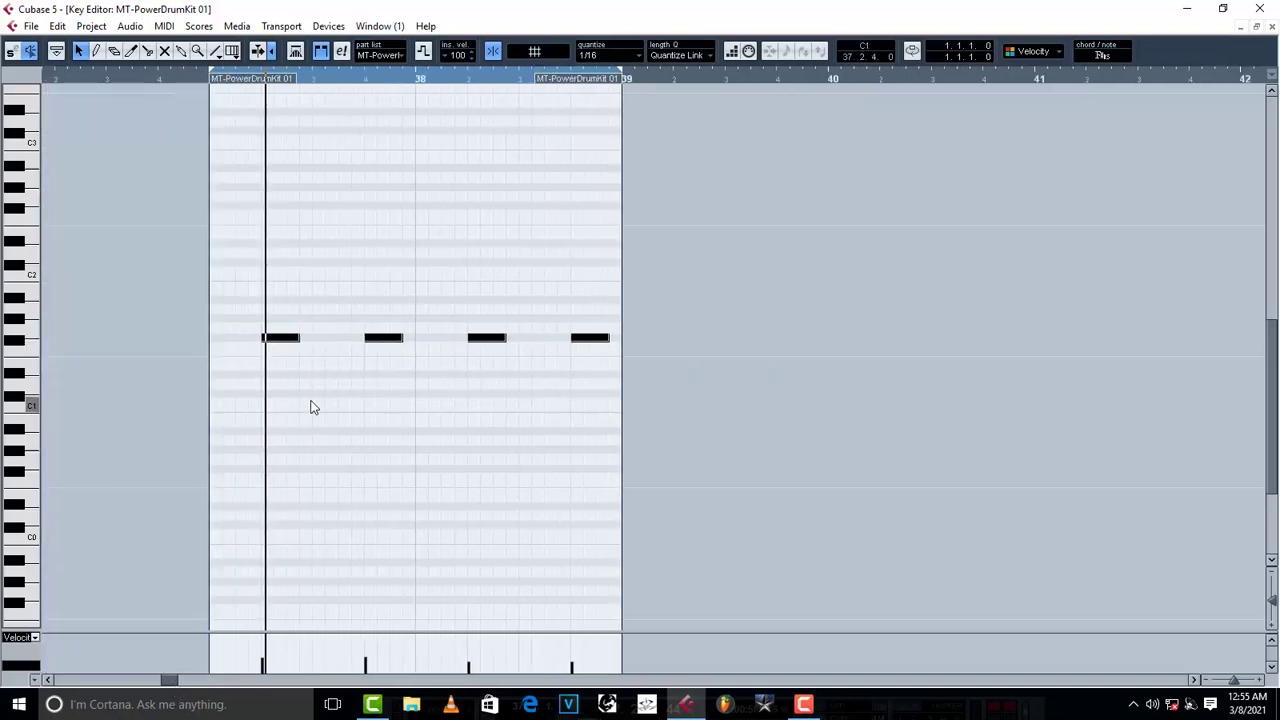
pyautogui.moveTo(284, 343); pyautogui.dragTo(240, 347)
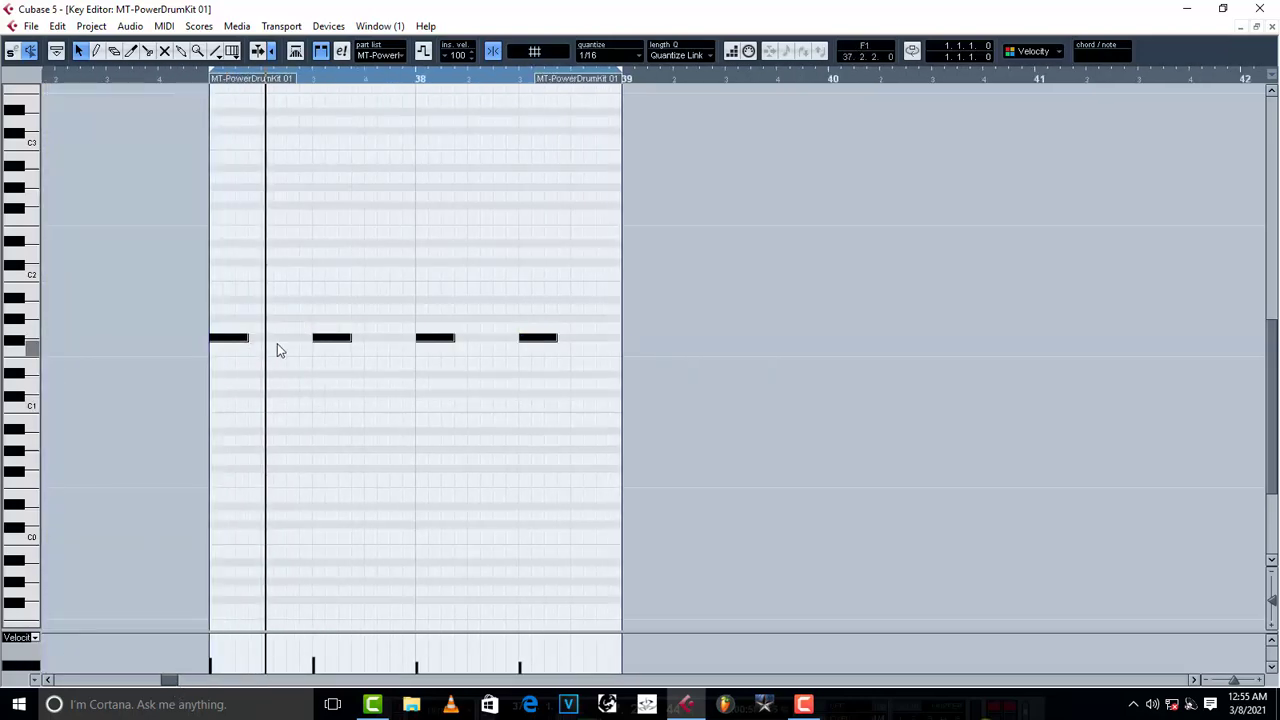
pyautogui.click(208, 76)
pyautogui.press('space')
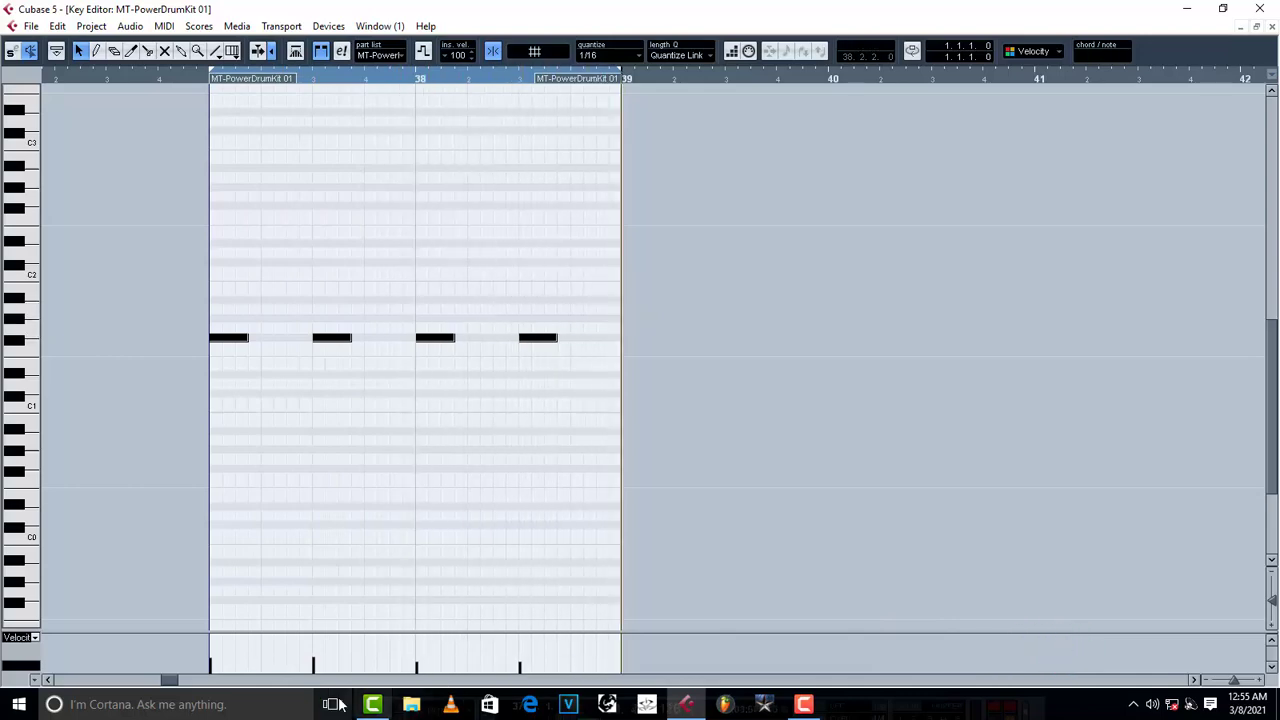
pyautogui.press('space')
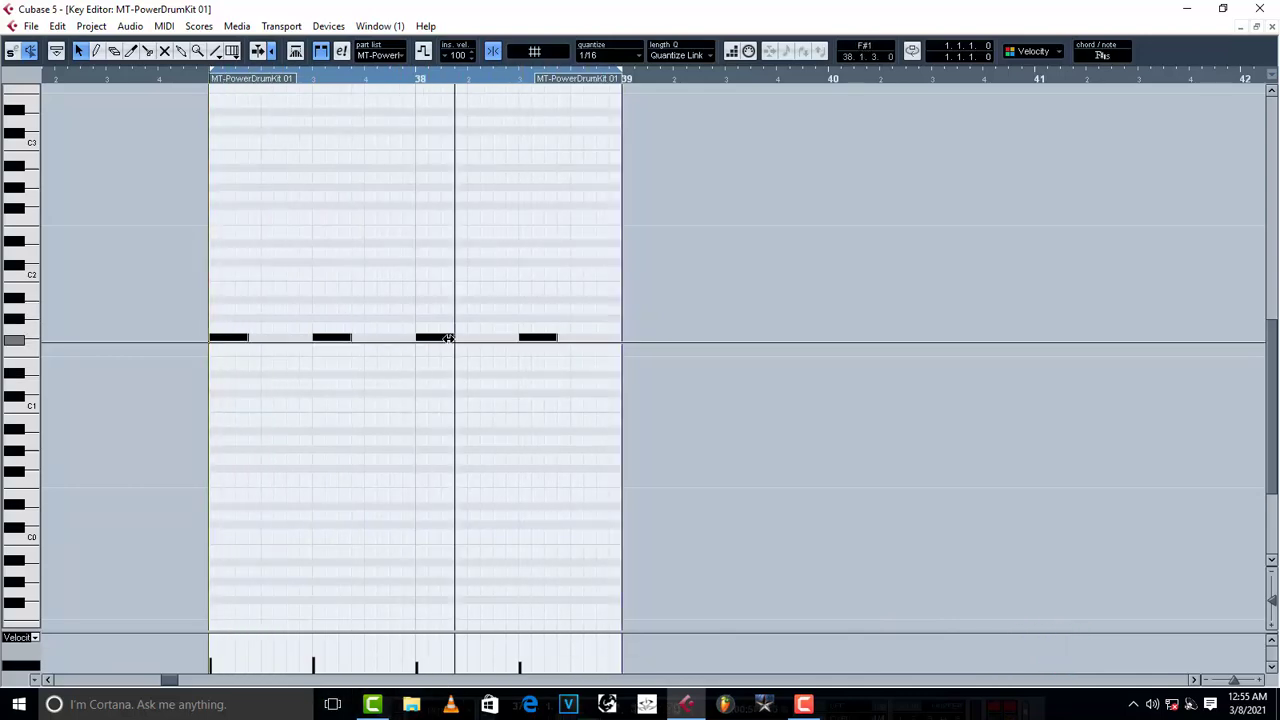
pyautogui.press('space')
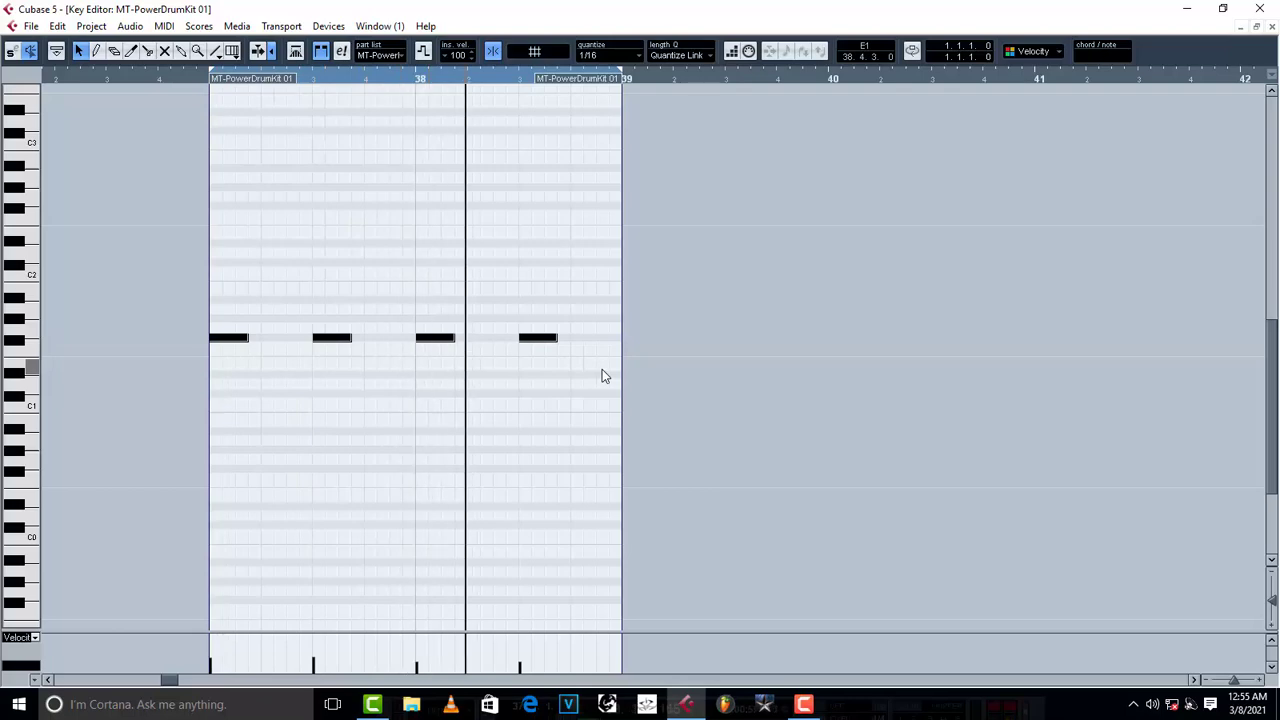
pyautogui.click(1272, 26)
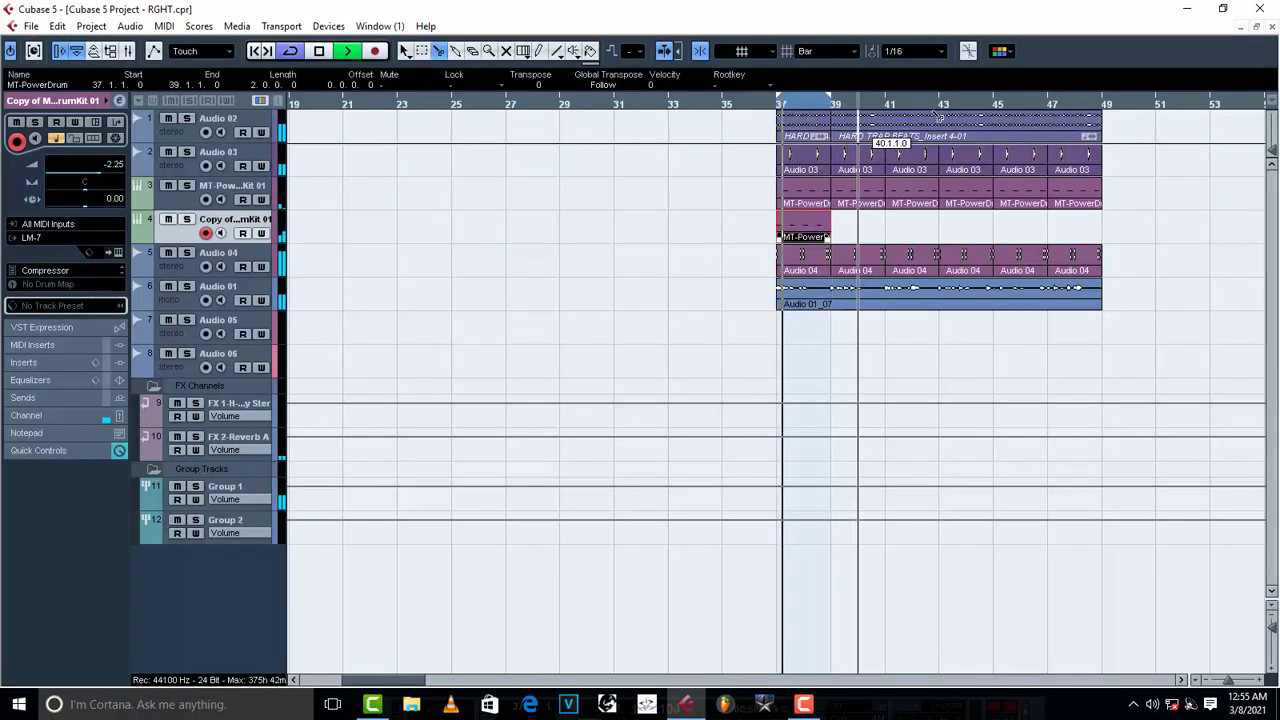
# - Remove the portion of the HARD TRAP BEATS clip on Audio 02 that lies after bar 39
pyautogui.click(404, 51)
pyautogui.click(1046, 124)
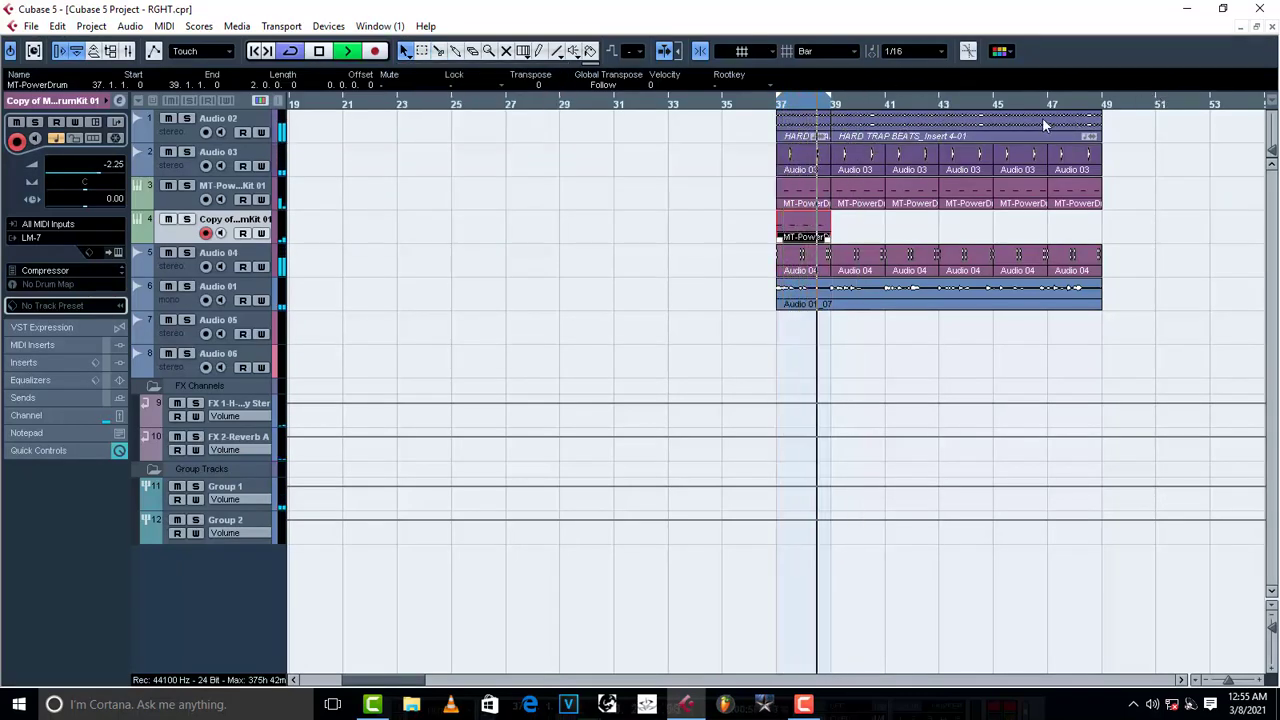
pyautogui.click(1042, 128)
pyautogui.hotkey('ctrl', 'z')
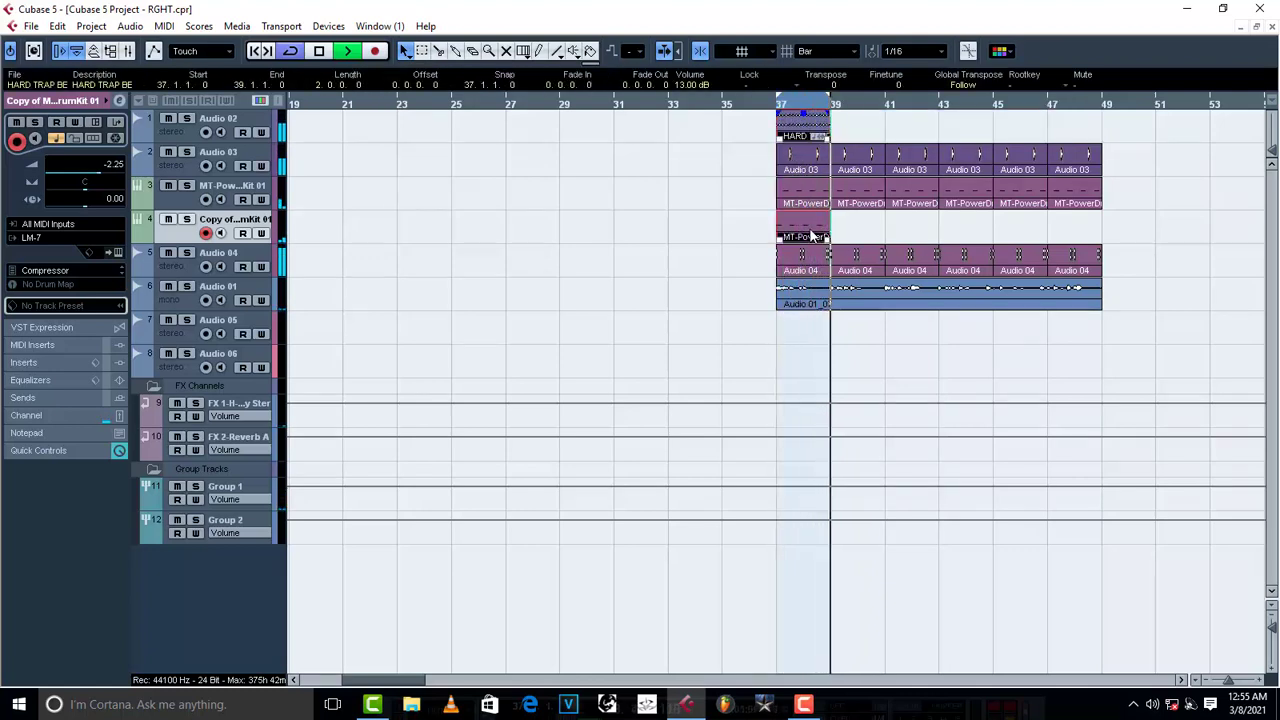
# - Repeat the two-bar HARD TRAP BEATS clip and copied drum part up to bar 49, then loop all events and listen
pyautogui.hotkey('ctrl', 'd')
pyautogui.hotkey('ctrl', 'd')
pyautogui.hotkey('ctrl', 'd')
pyautogui.hotkey('ctrl', 'd')
pyautogui.hotkey('ctrl', 'd')
pyautogui.hotkey('ctrl', 'd')
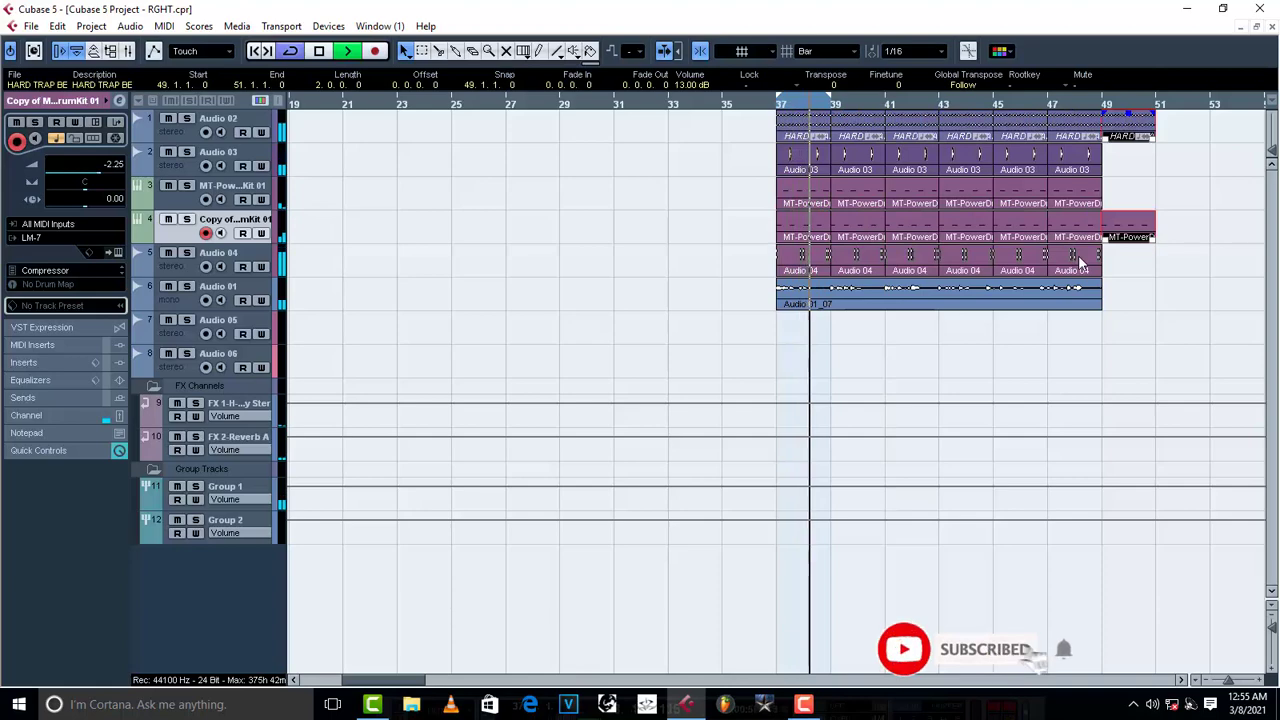
pyautogui.press('Delete')
pyautogui.hotkey('ctrl', 'a')
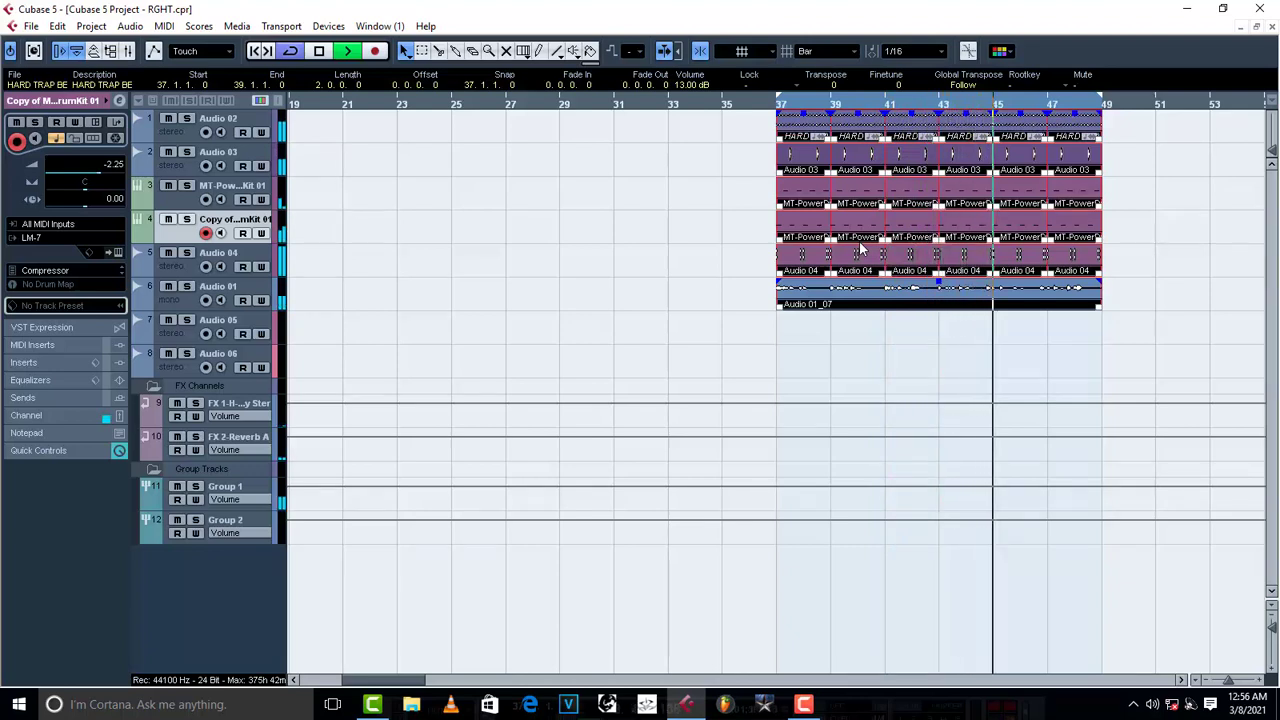
pyautogui.press('space')
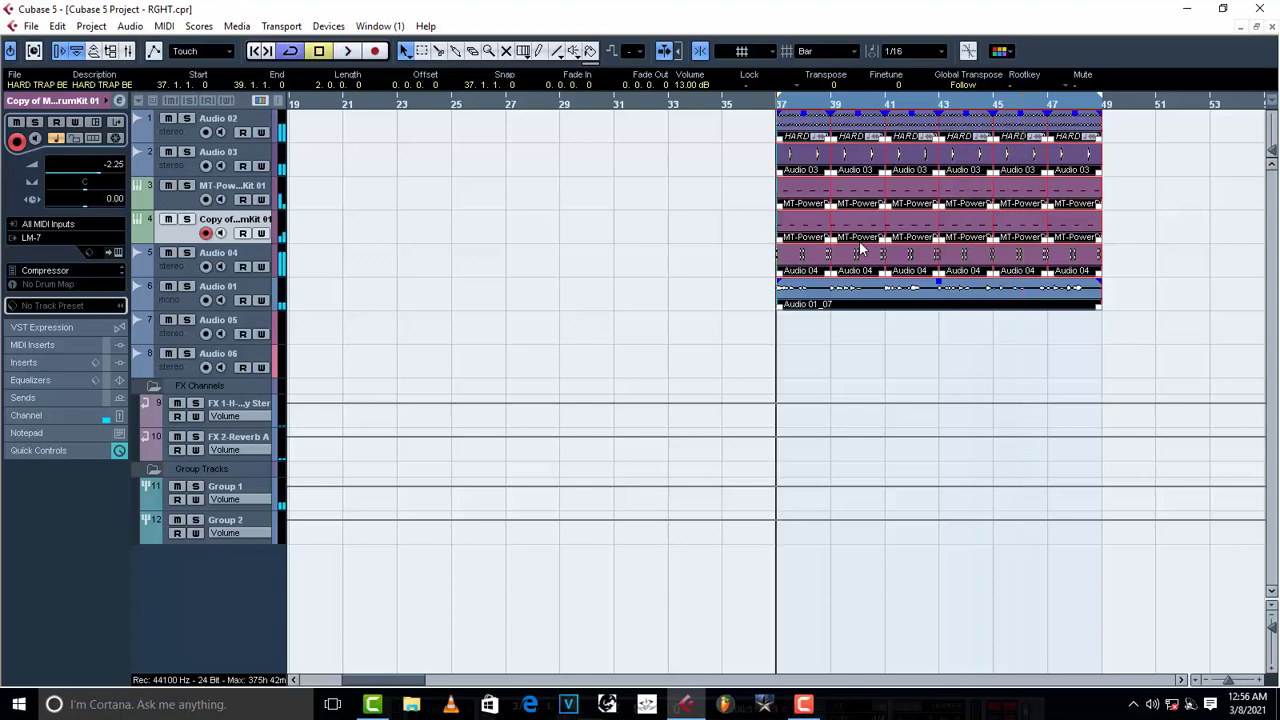
# - Set Group 1's EQ bands to -19.6 at 85 Hz, -7.6 at 145 Hz, 5.2 at 11182 Hz and 7.4 at 13497 Hz
pyautogui.click(230, 493)
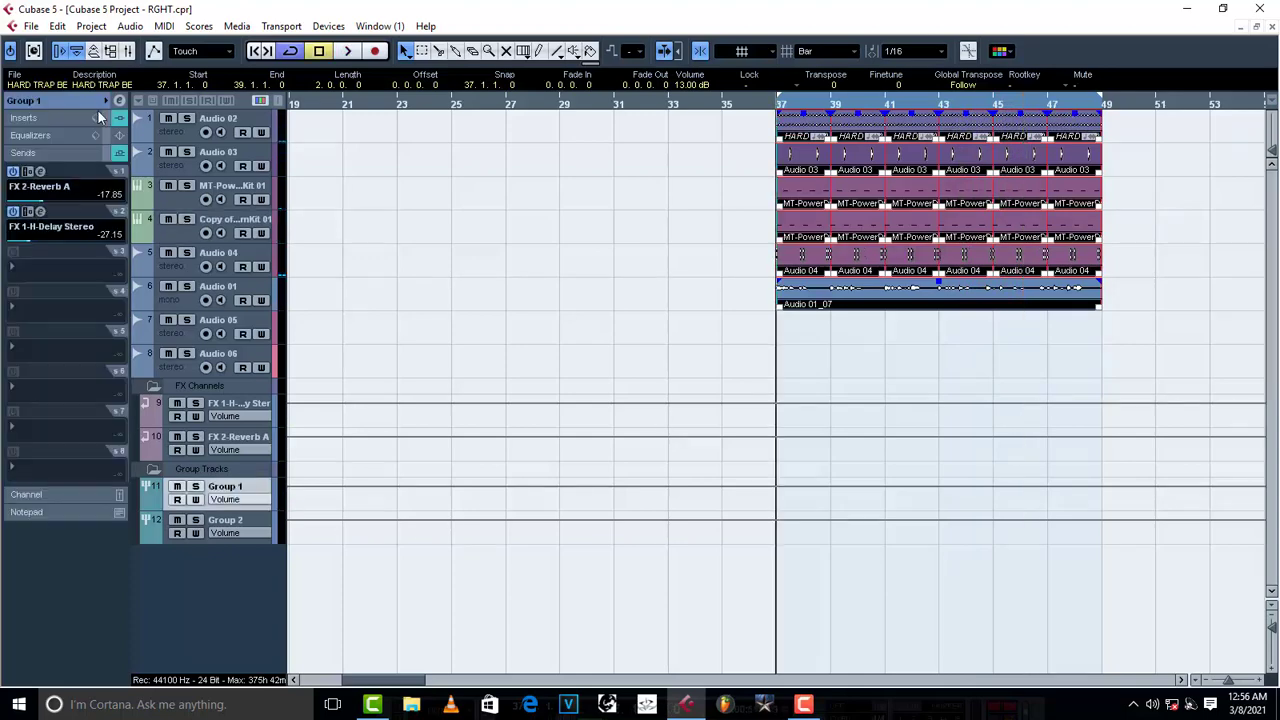
pyautogui.click(122, 101)
pyautogui.click(453, 402)
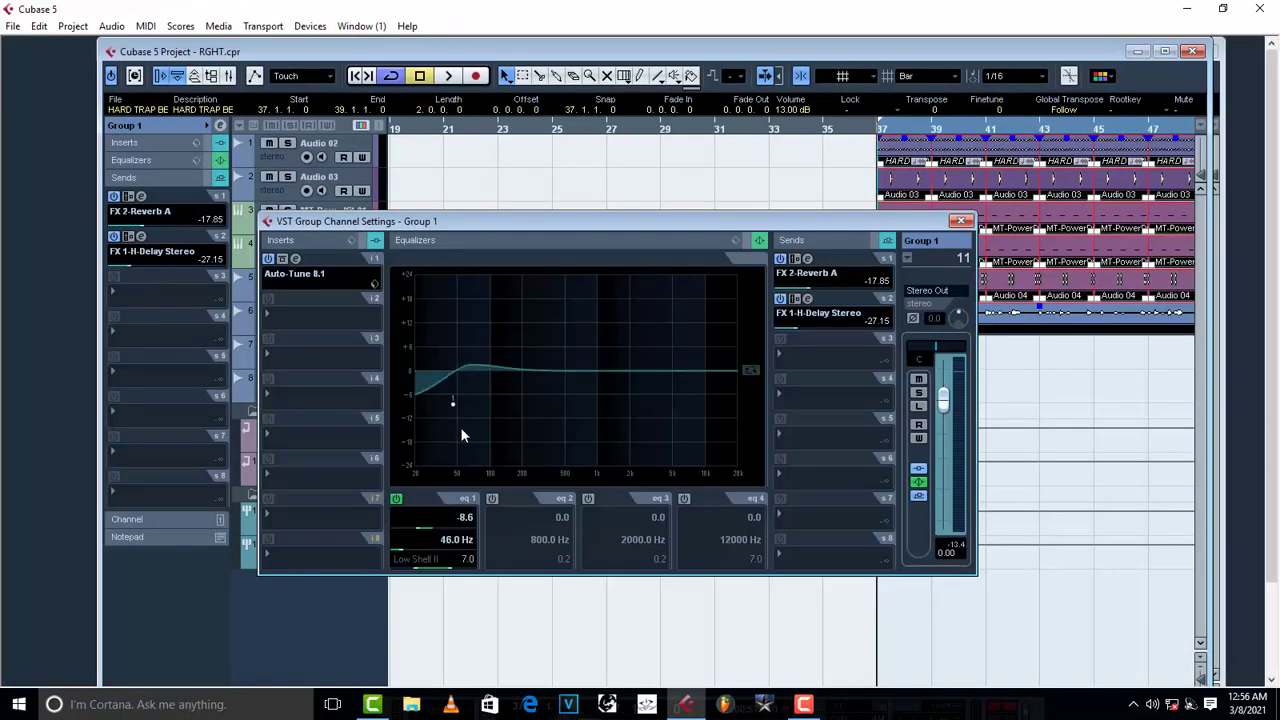
pyautogui.click(507, 386)
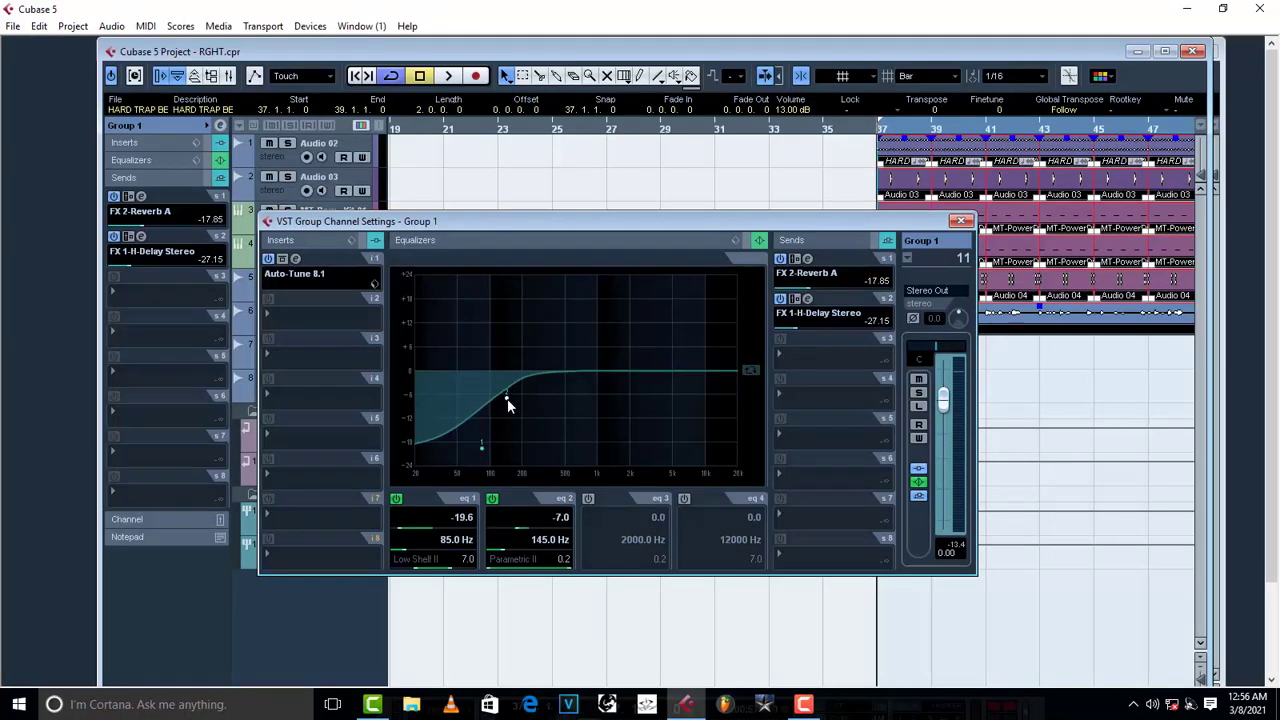
pyautogui.click(718, 339)
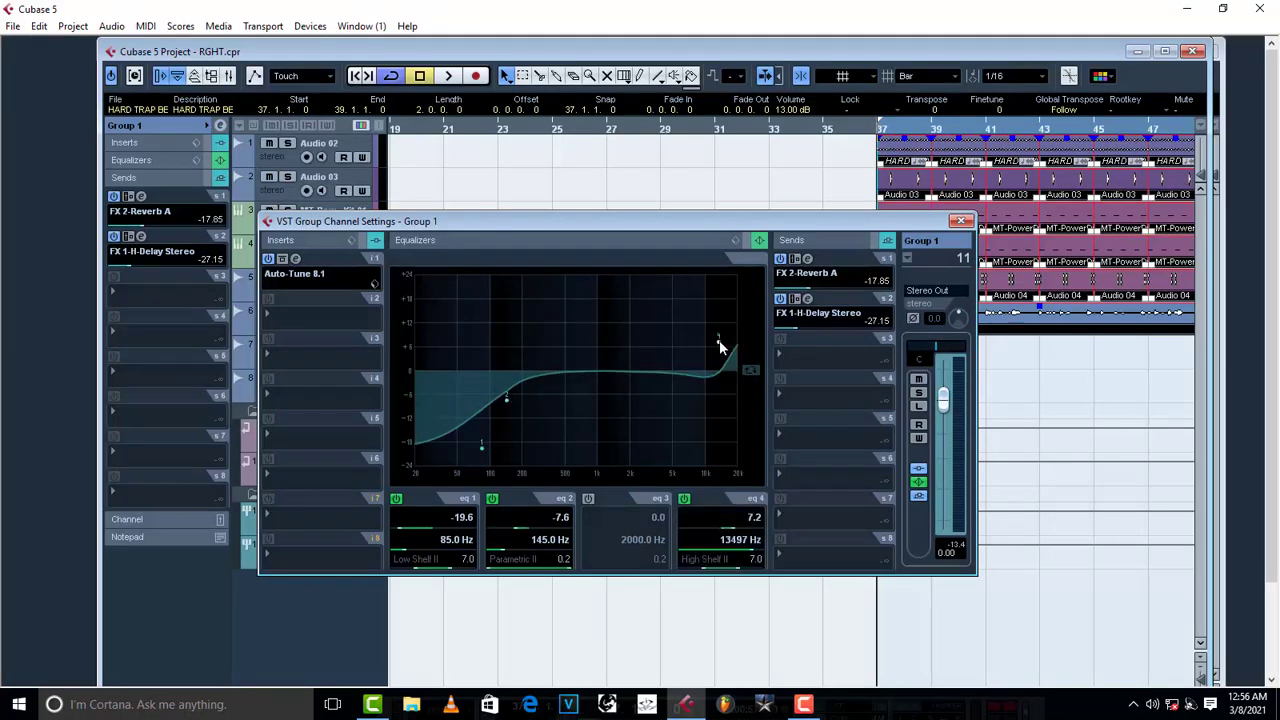
pyautogui.click(716, 368)
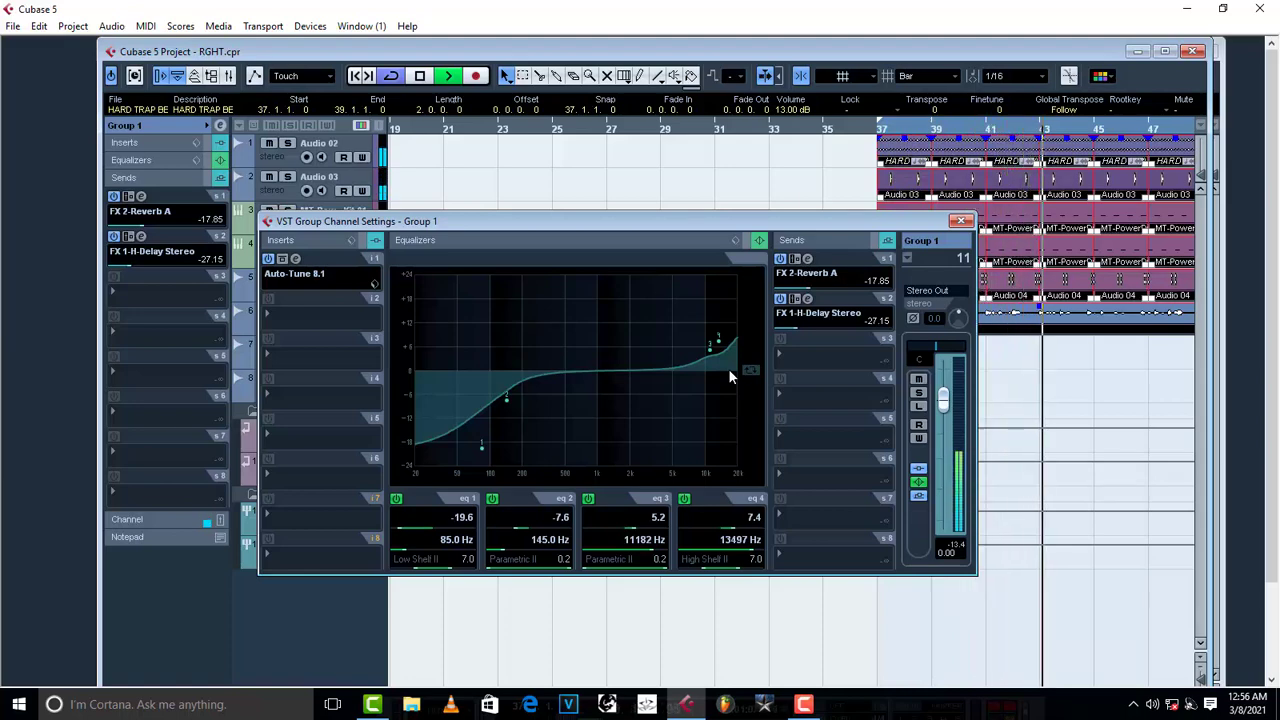
pyautogui.click(961, 220)
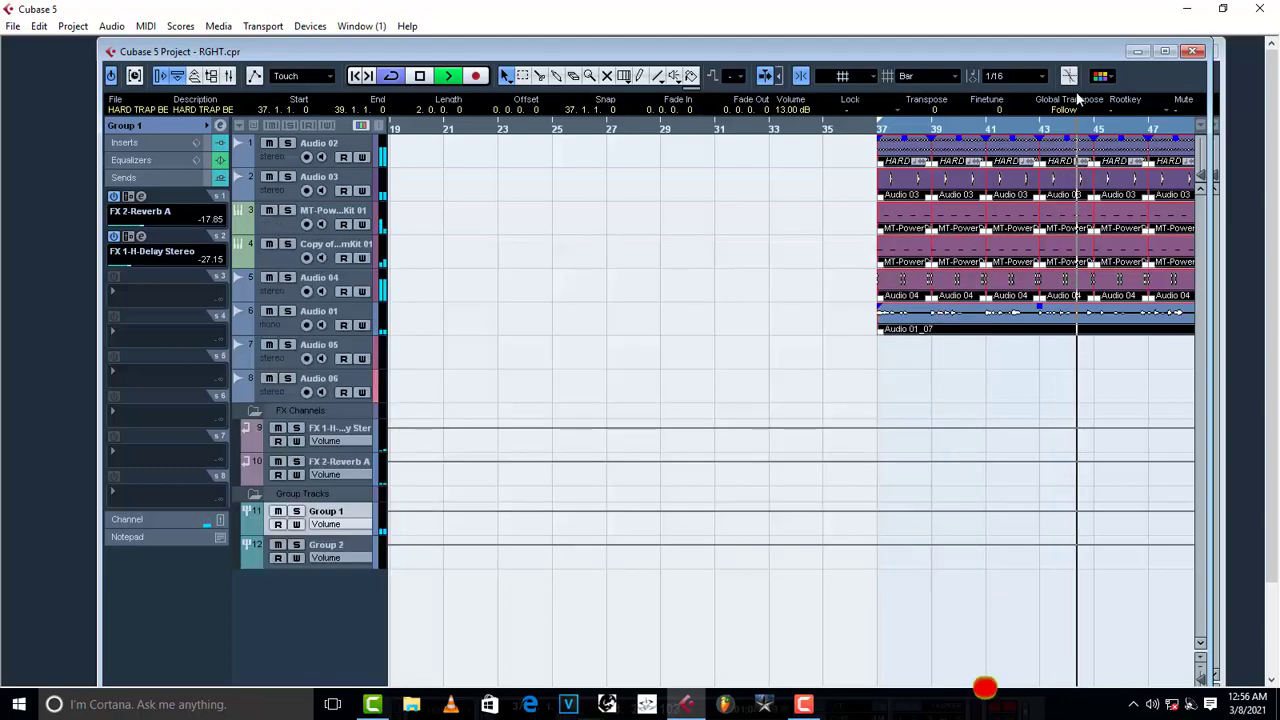
pyautogui.click(1164, 51)
# - Listen through the looped arrangement between bars 37 and 49 while examining the tracks up close, then stop playback
pyautogui.press('g')
pyautogui.press('g')
pyautogui.press('g')
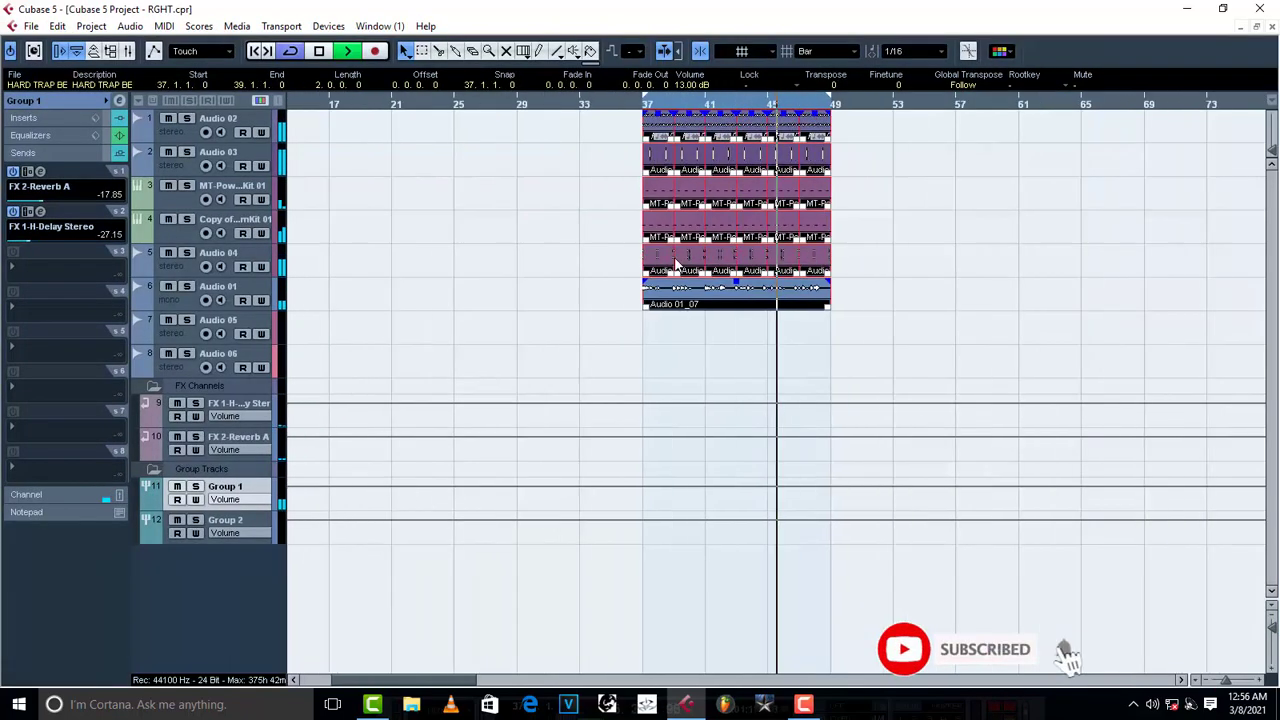
pyautogui.press('h')
pyautogui.press('h')
pyautogui.press('h')
pyautogui.press('h')
pyautogui.press('h')
pyautogui.press('h')
pyautogui.press('h')
pyautogui.press('h')
pyautogui.press('h')
pyautogui.press('h')
pyautogui.press('g')
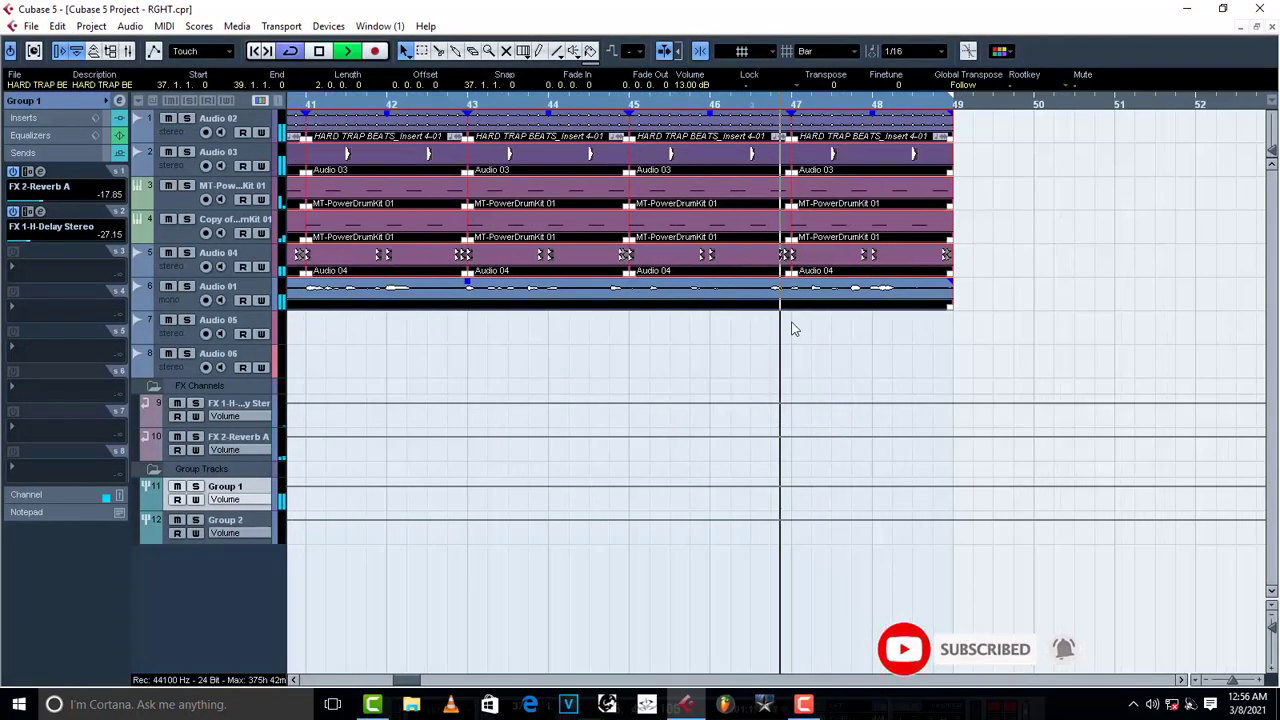
pyautogui.moveTo(410, 681); pyautogui.dragTo(402, 685)
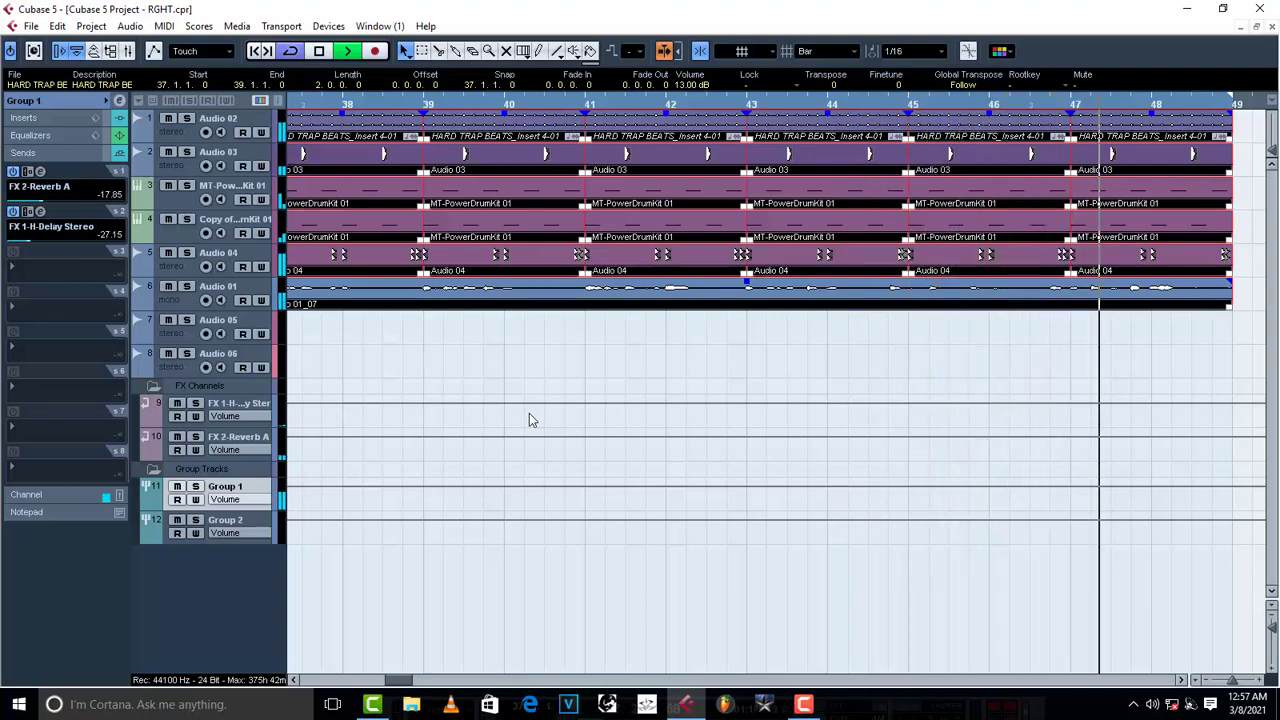
pyautogui.press('space')
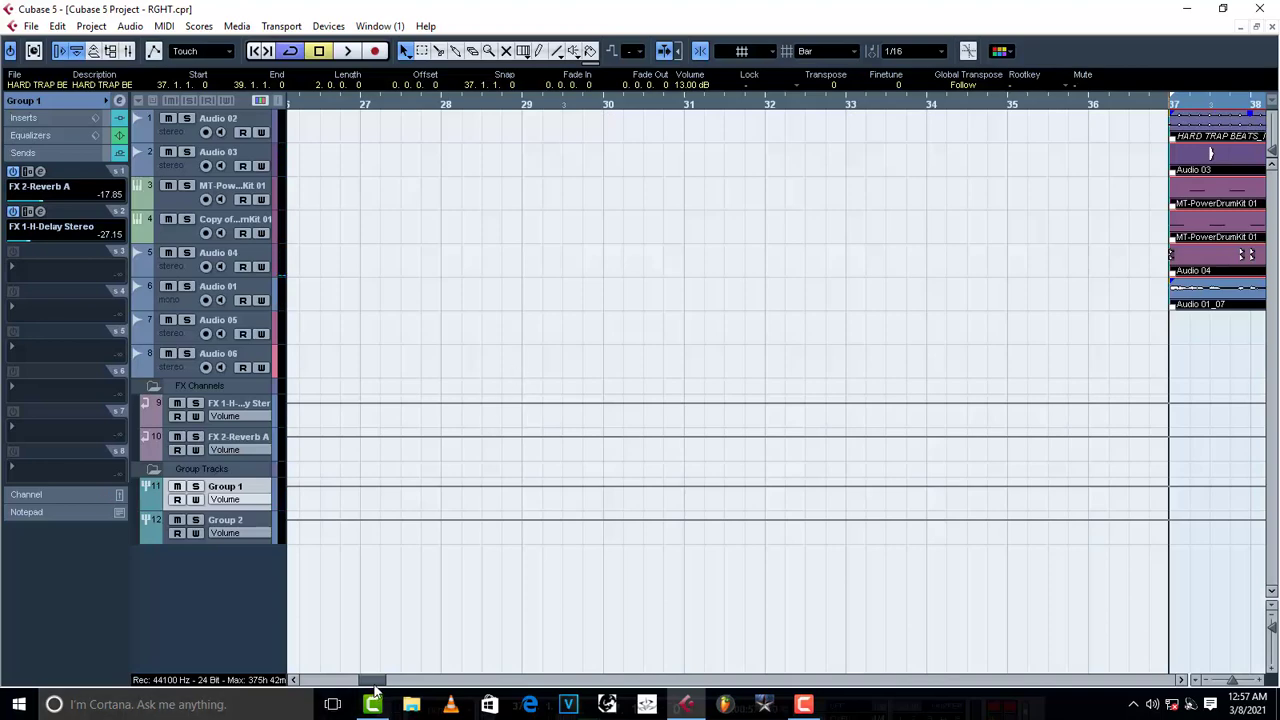
pyautogui.moveTo(372, 688); pyautogui.dragTo(405, 684)
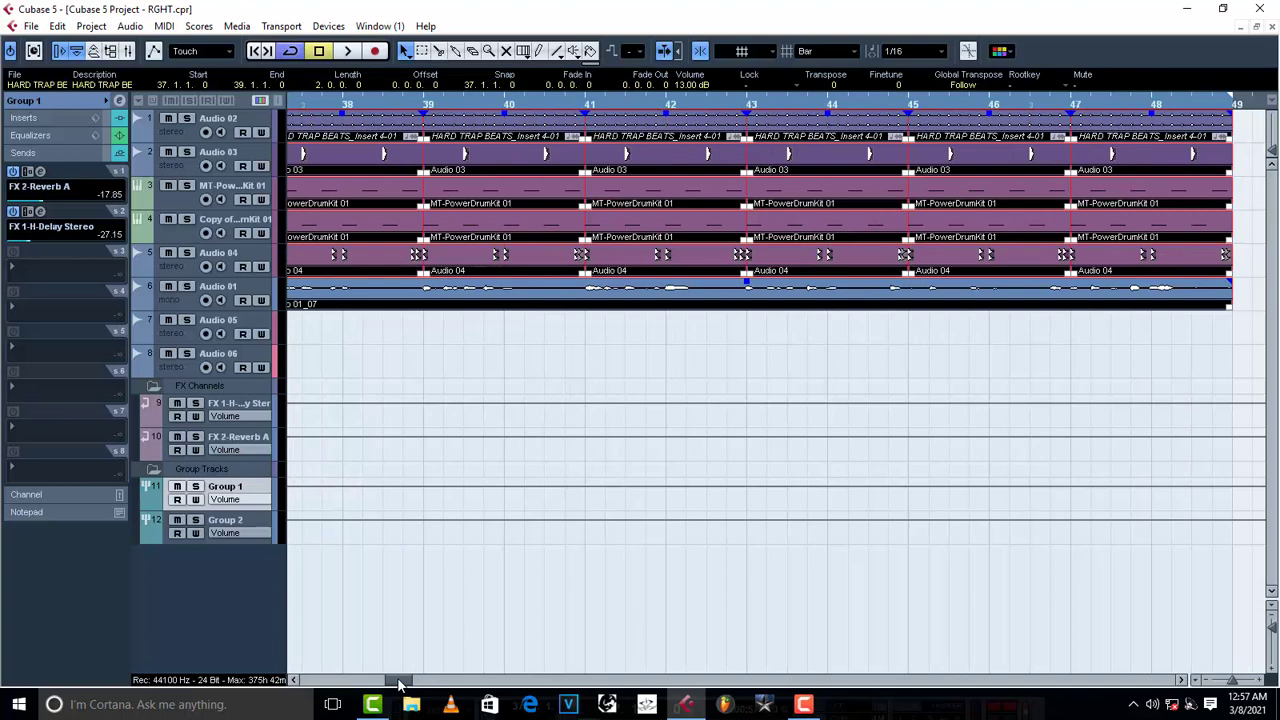